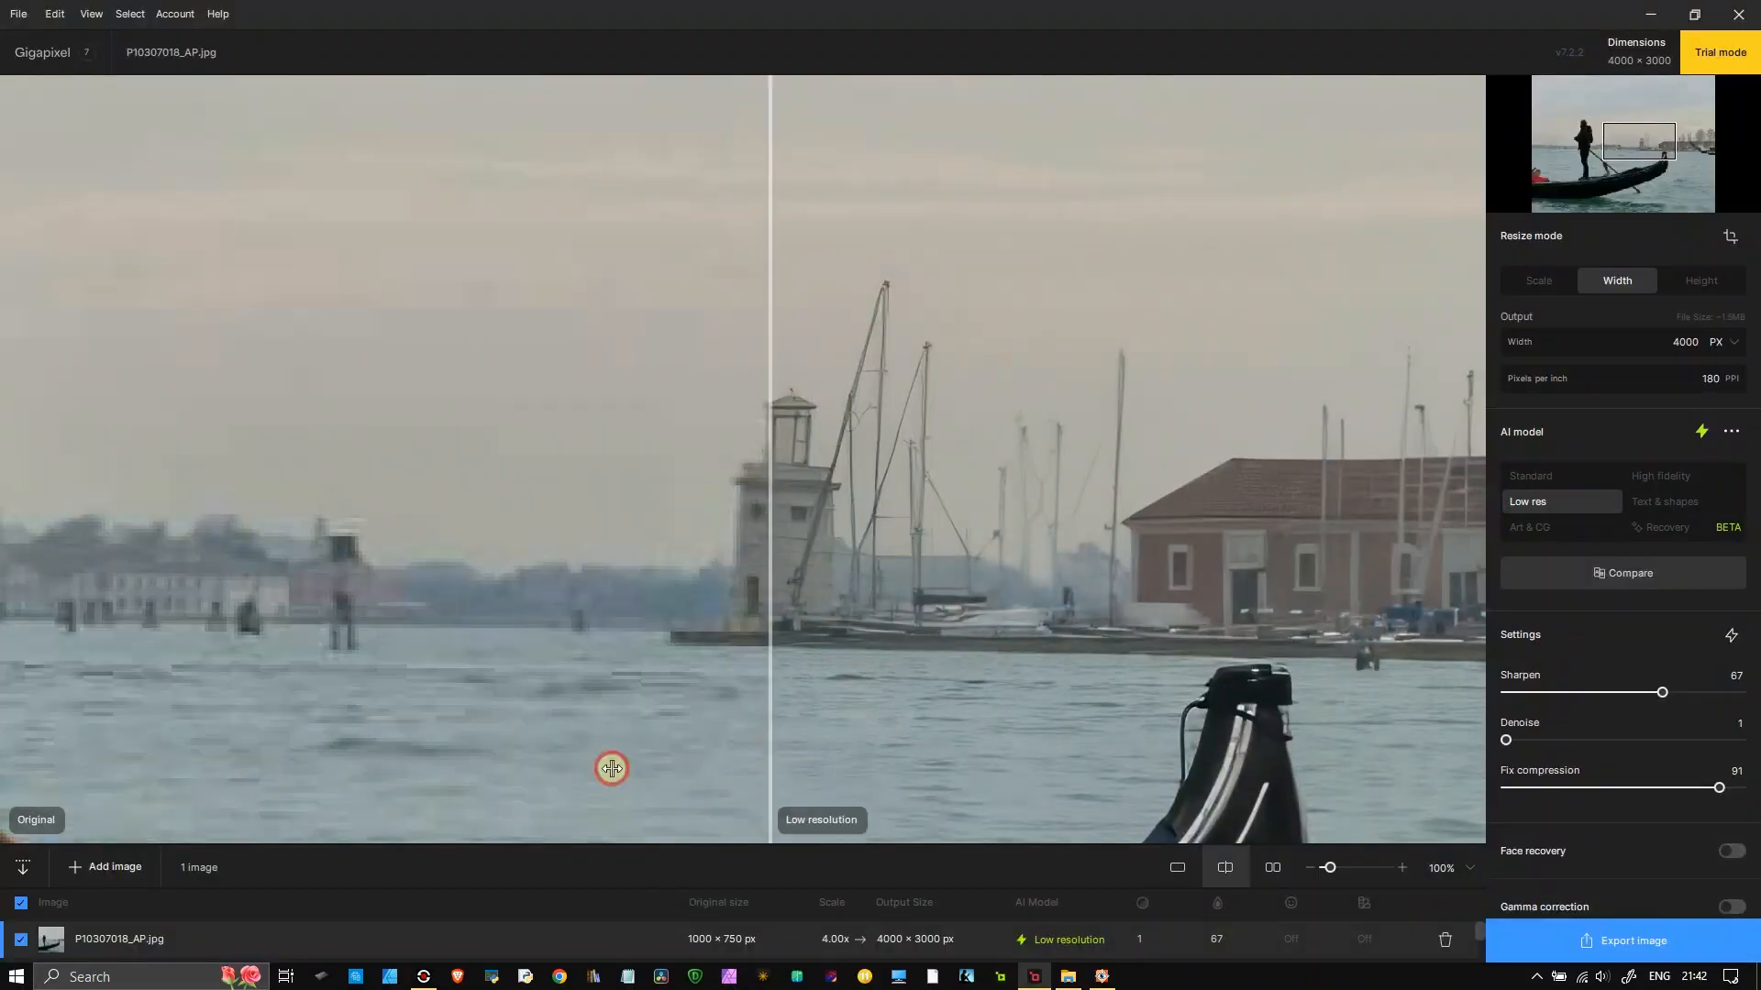
{"action": "left_click_drag", "start_coordinate": [609, 767], "coordinate": [363, 570]}
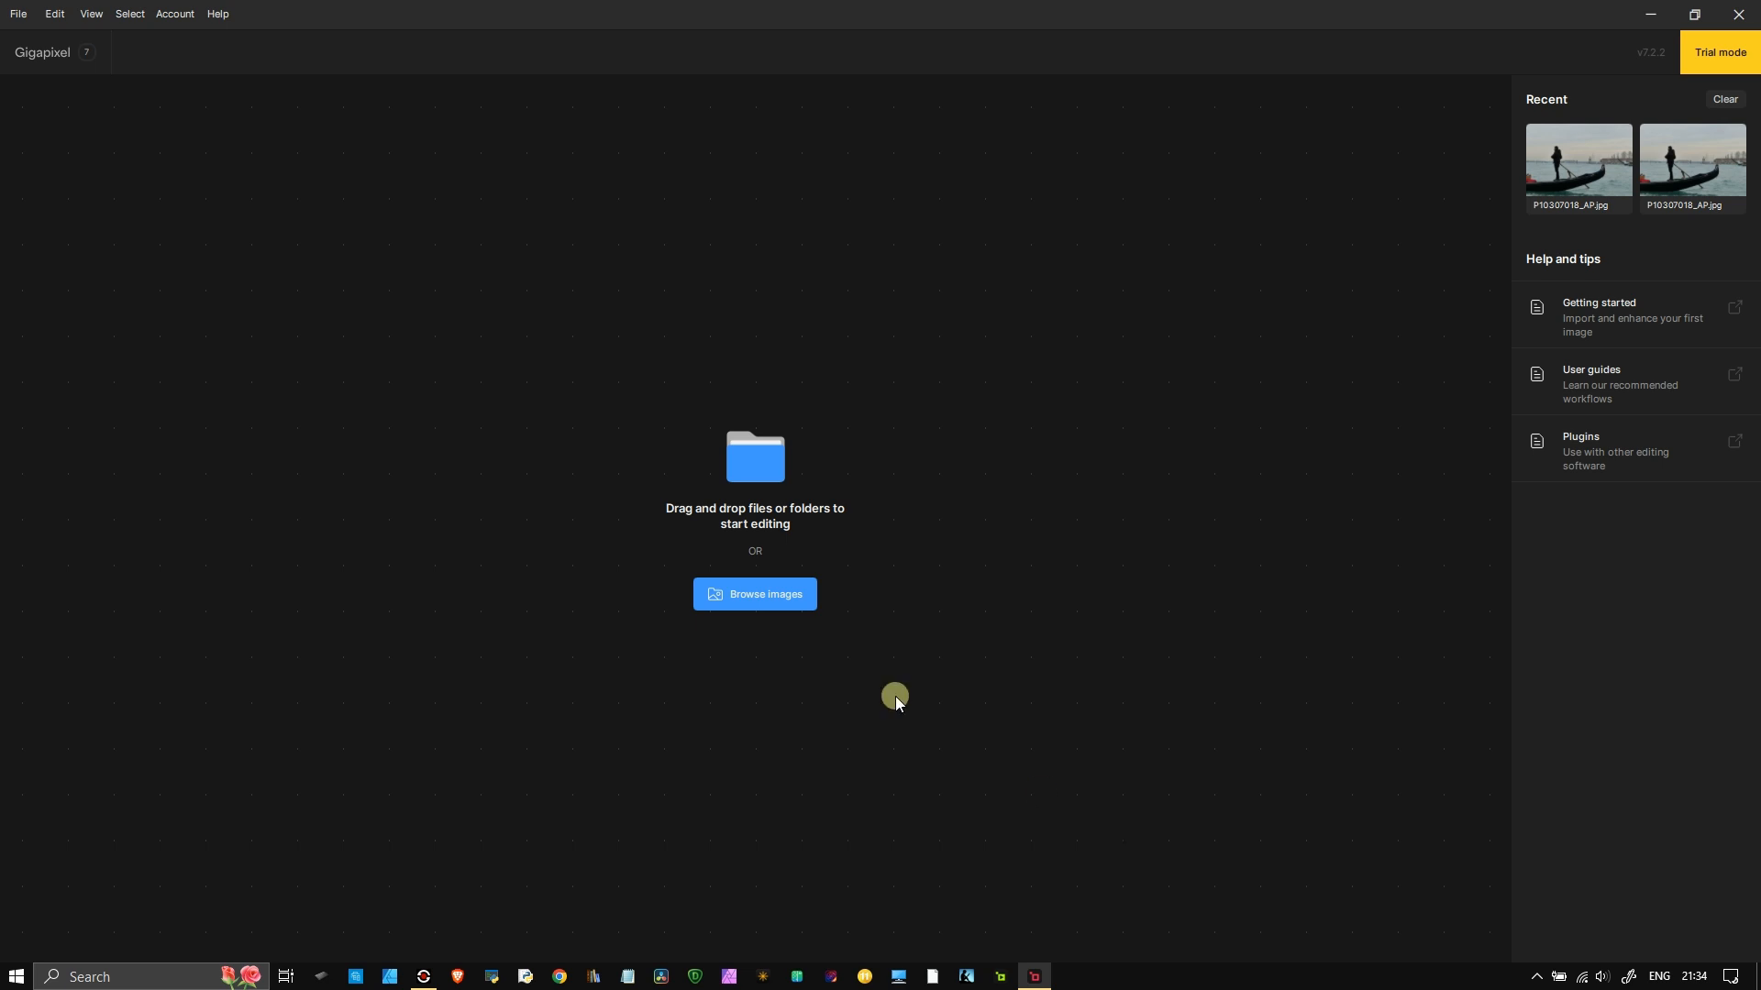
- Browse for images and examine the dimensions, camera details and file size in the properties of P1030701.JPG
{"action": "left_click", "coordinate": [776, 610]}
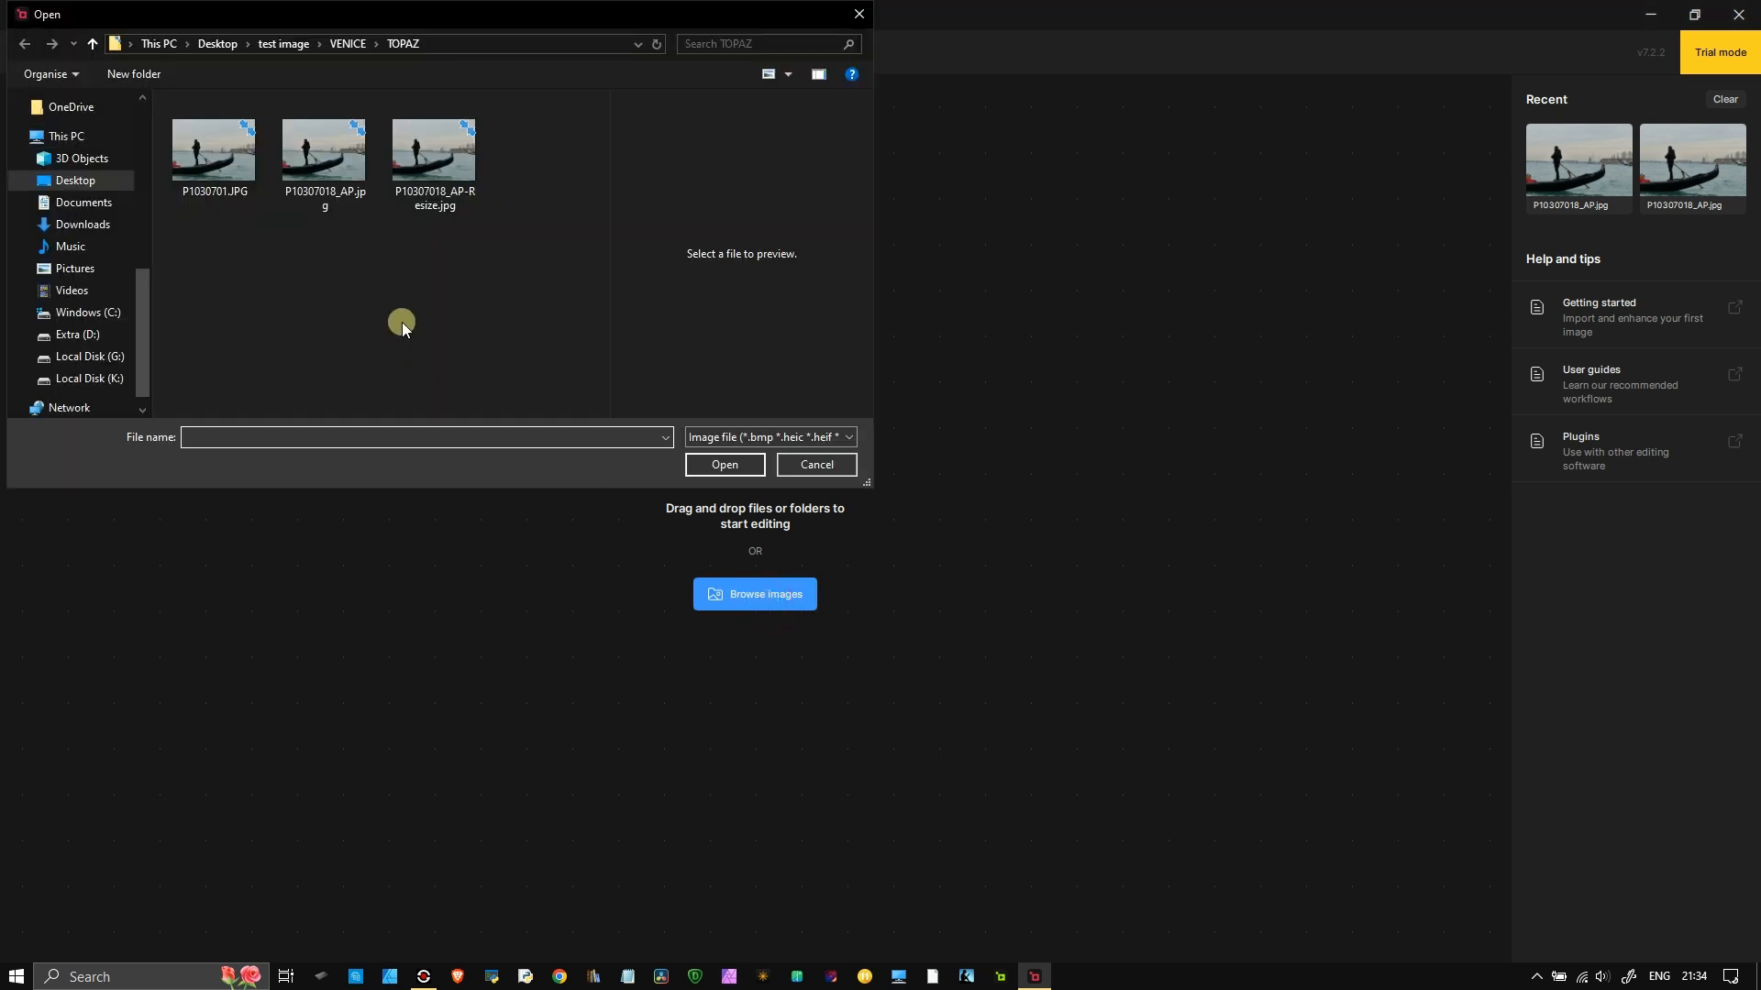
{"action": "left_click", "coordinate": [224, 145]}
{"action": "right_click", "coordinate": [224, 145]}
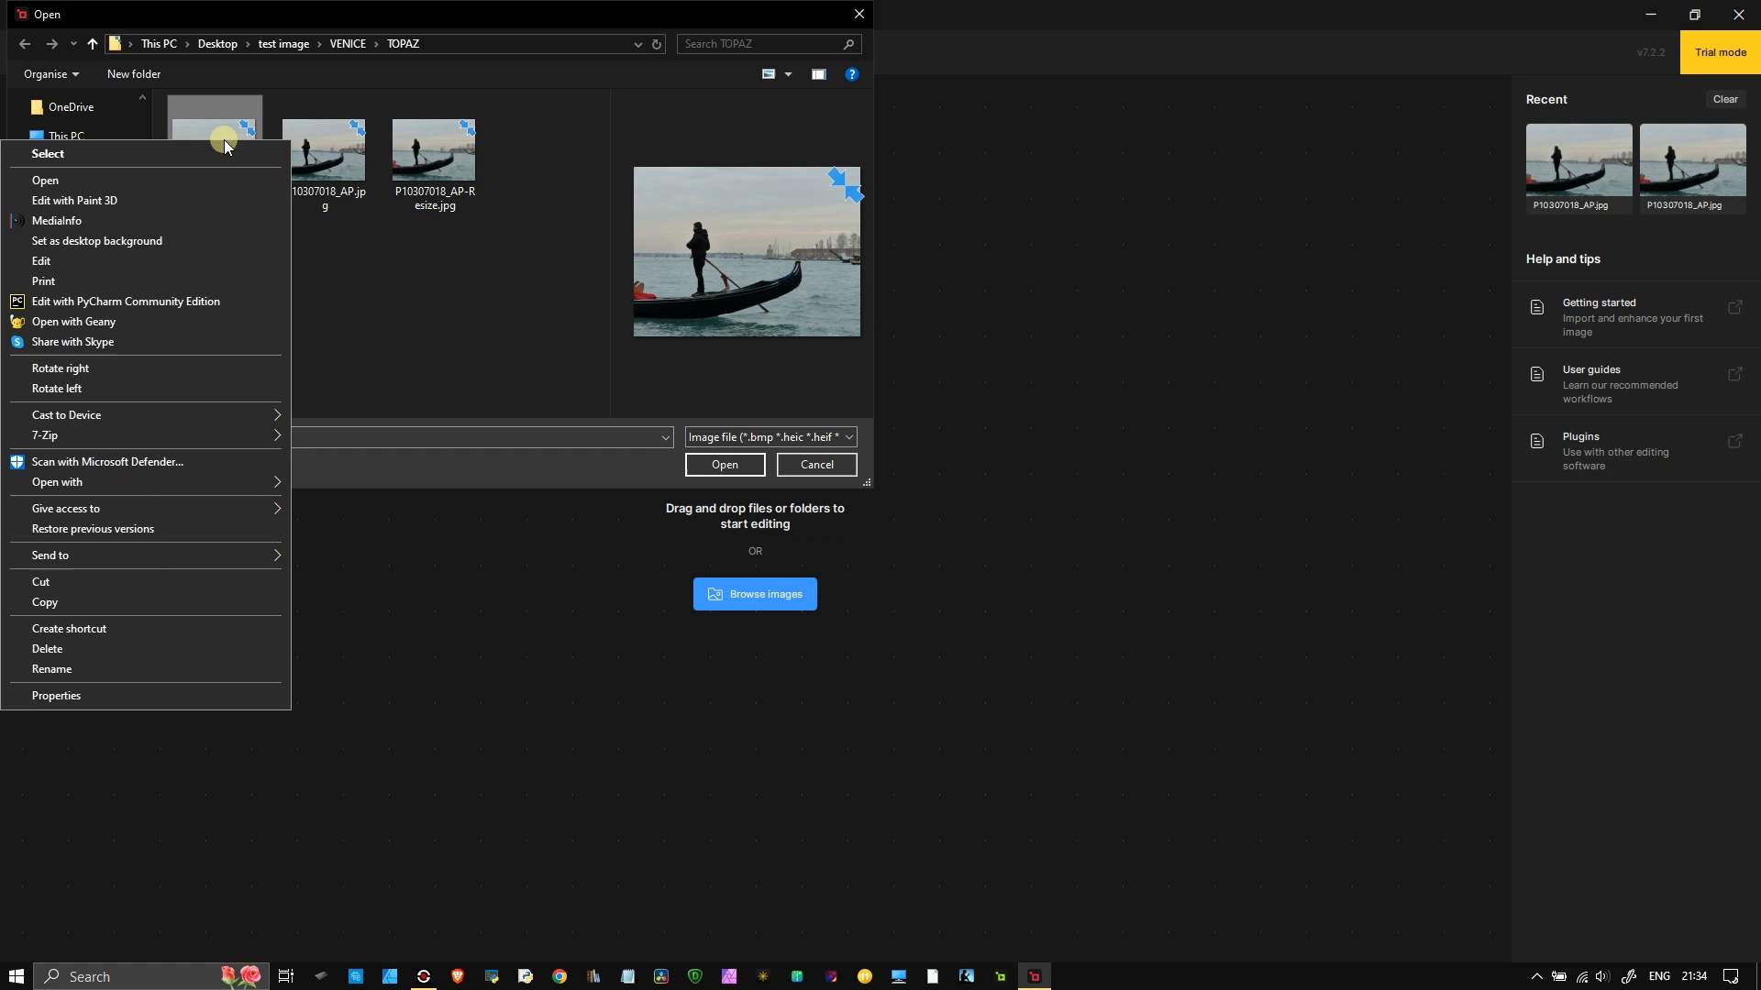
{"action": "left_click", "coordinate": [164, 698]}
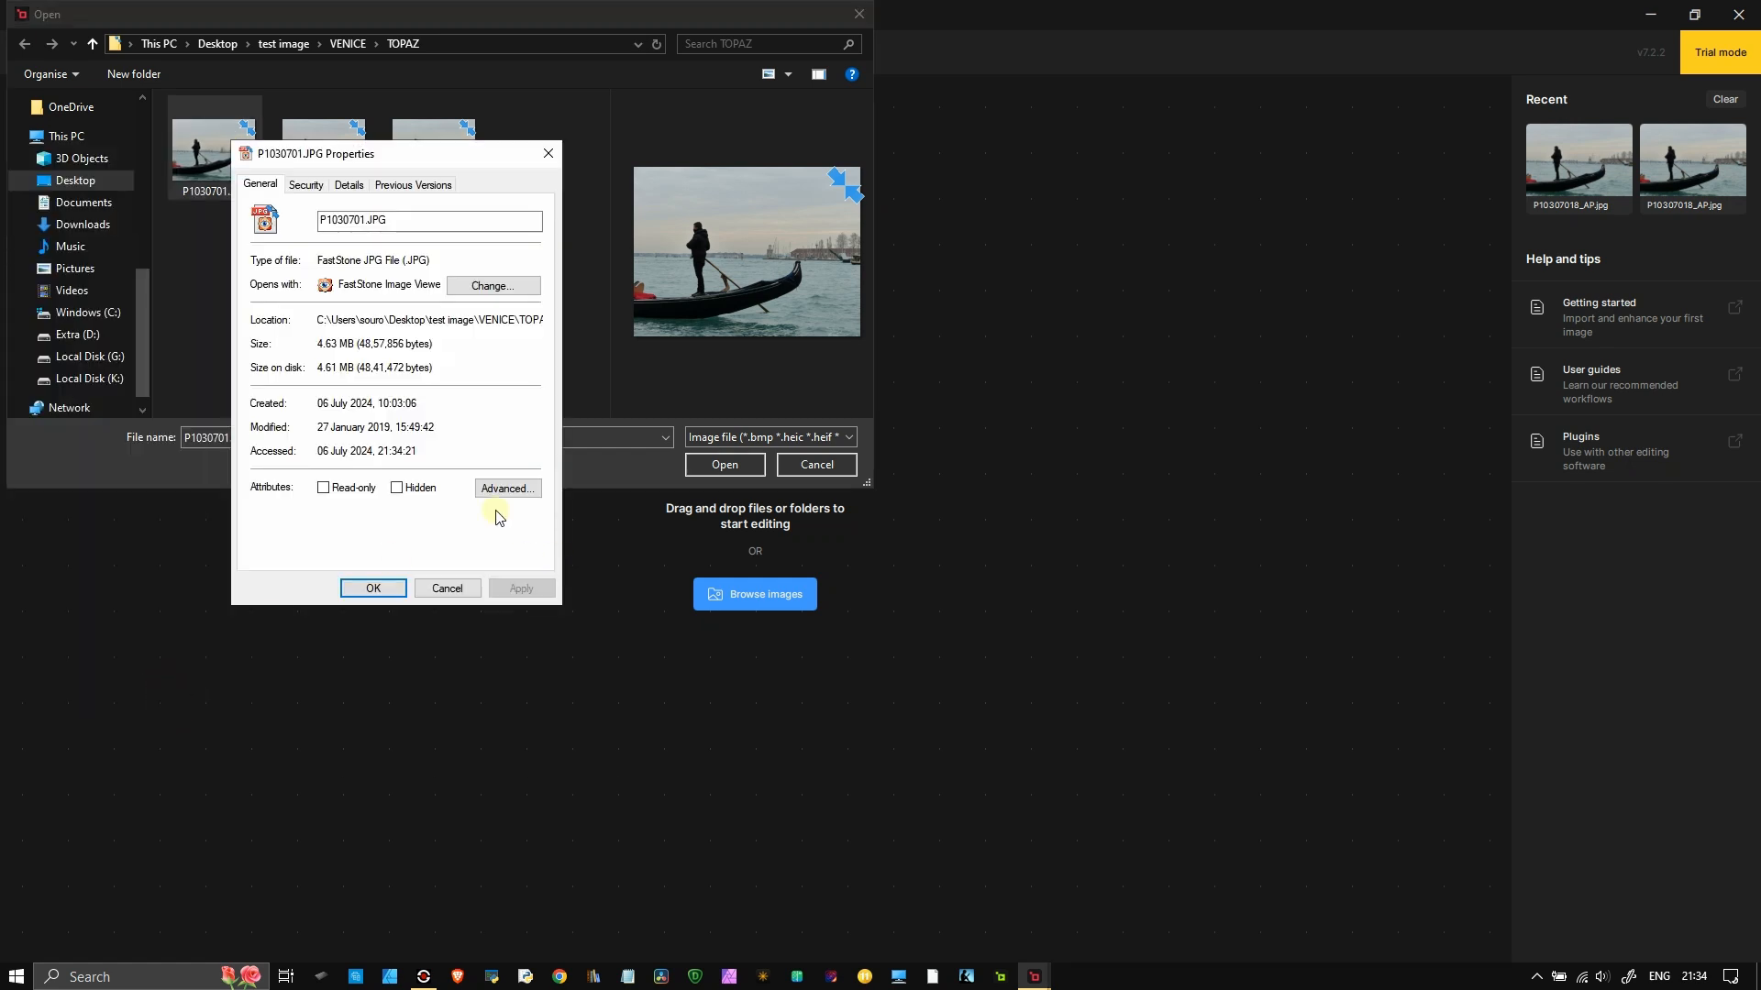
{"action": "left_click", "coordinate": [346, 192]}
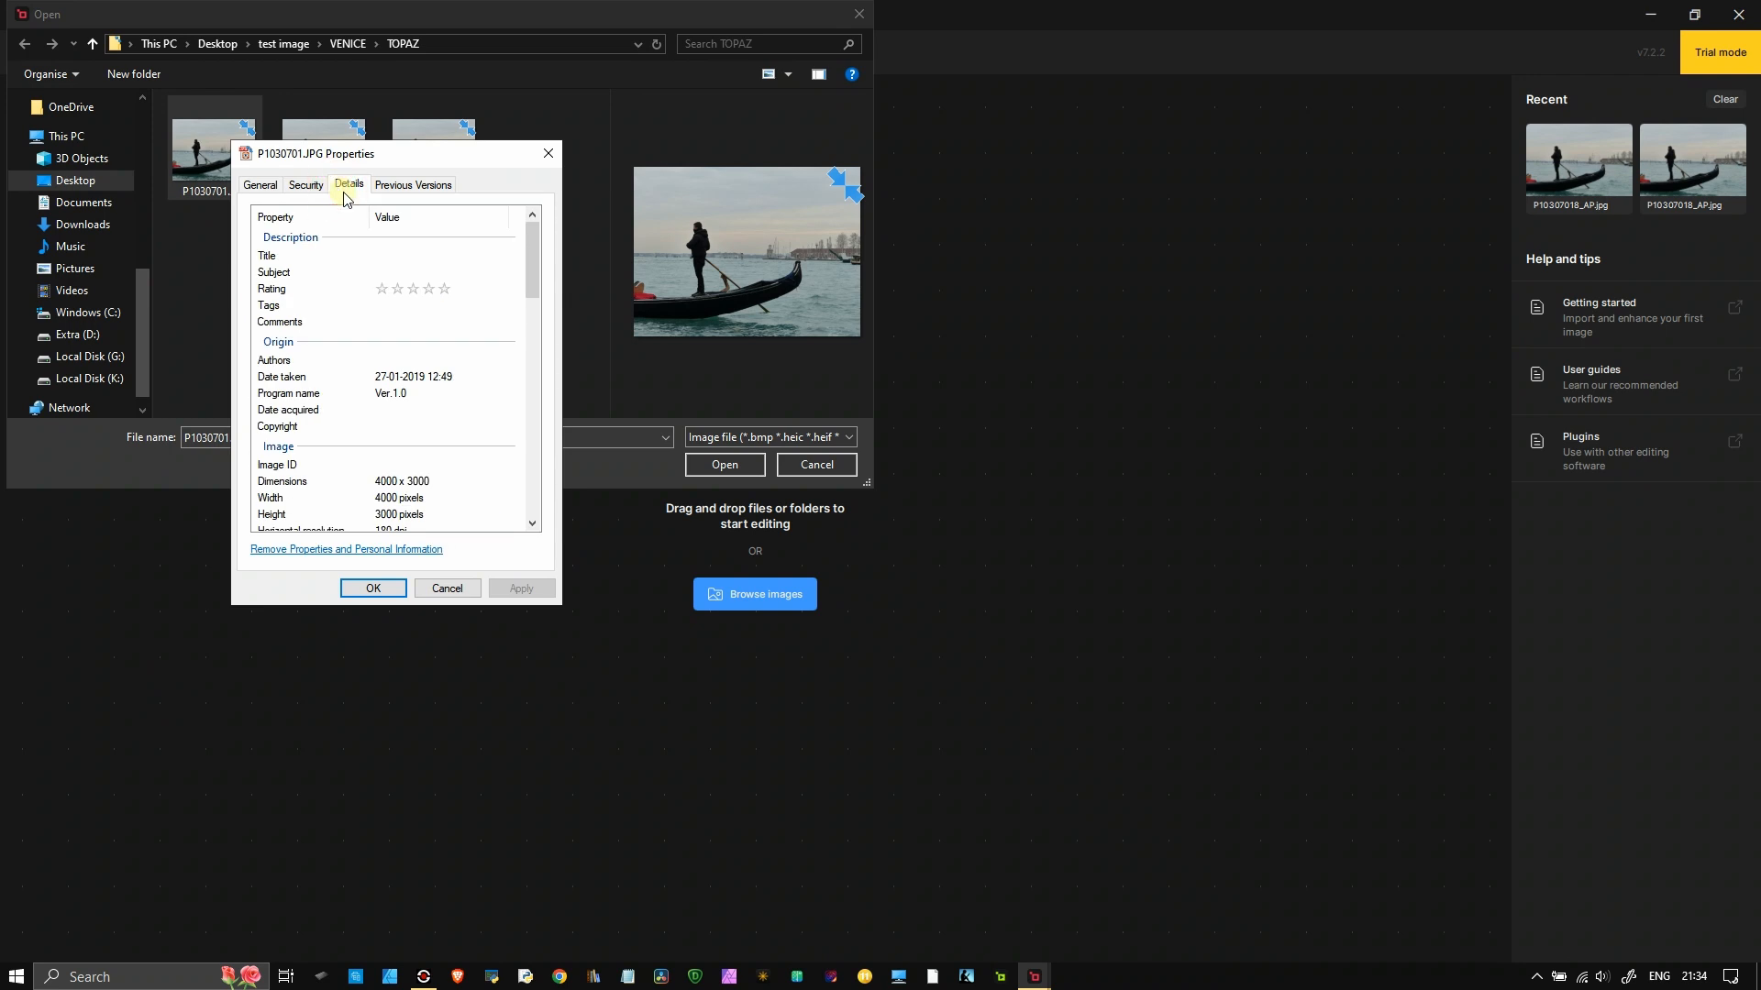
{"action": "scroll", "coordinate": [460, 365], "scroll_direction": "down", "scroll_amount": 10}
{"action": "left_click", "coordinate": [463, 356]}
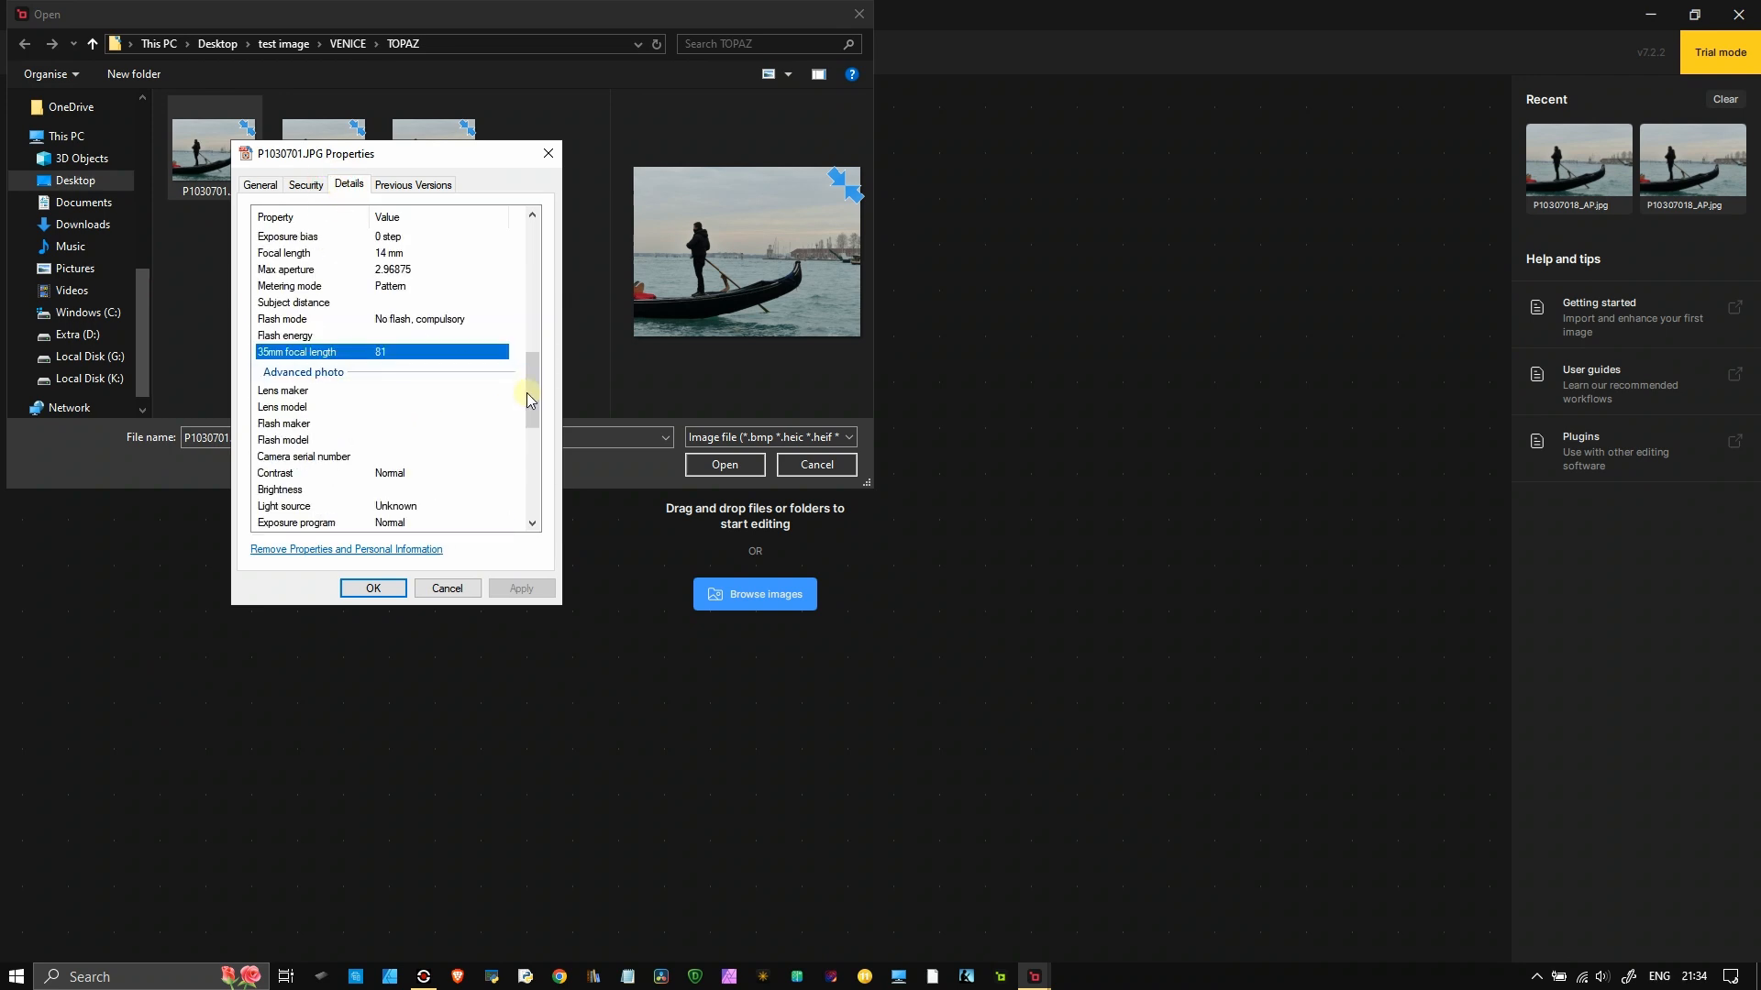
{"action": "left_click_drag", "start_coordinate": [530, 393], "coordinate": [538, 301]}
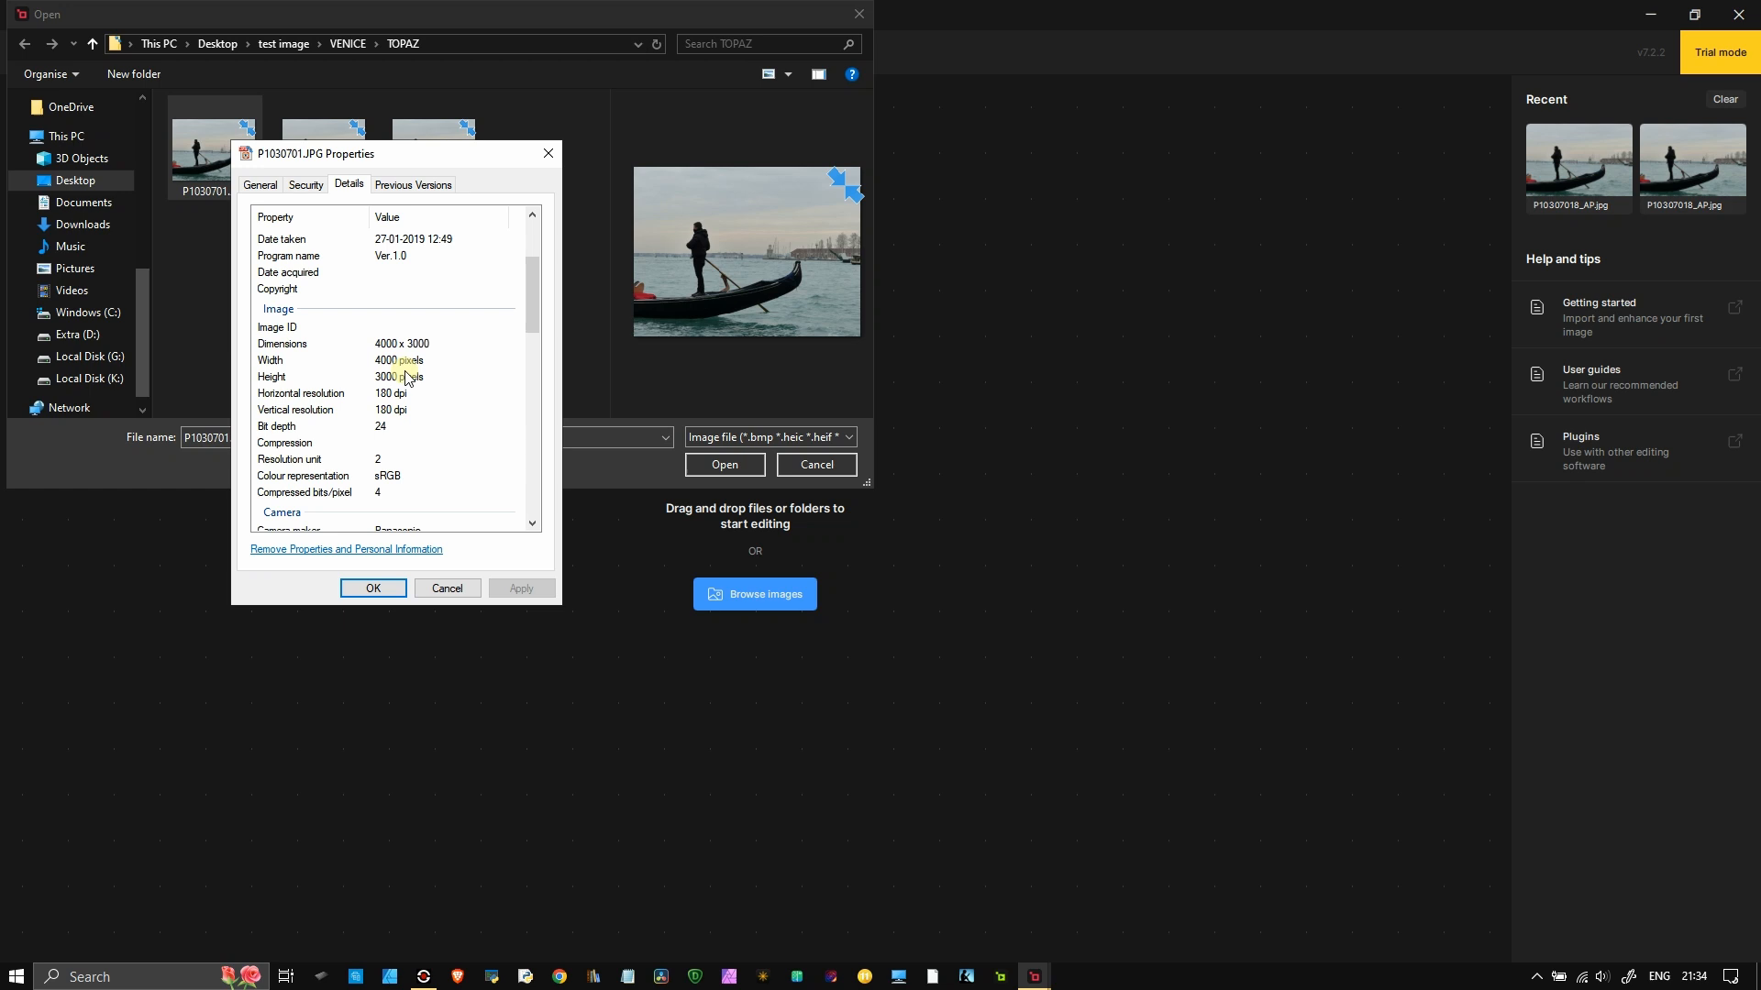
{"action": "scroll", "coordinate": [406, 371], "scroll_direction": "down", "scroll_amount": 5}
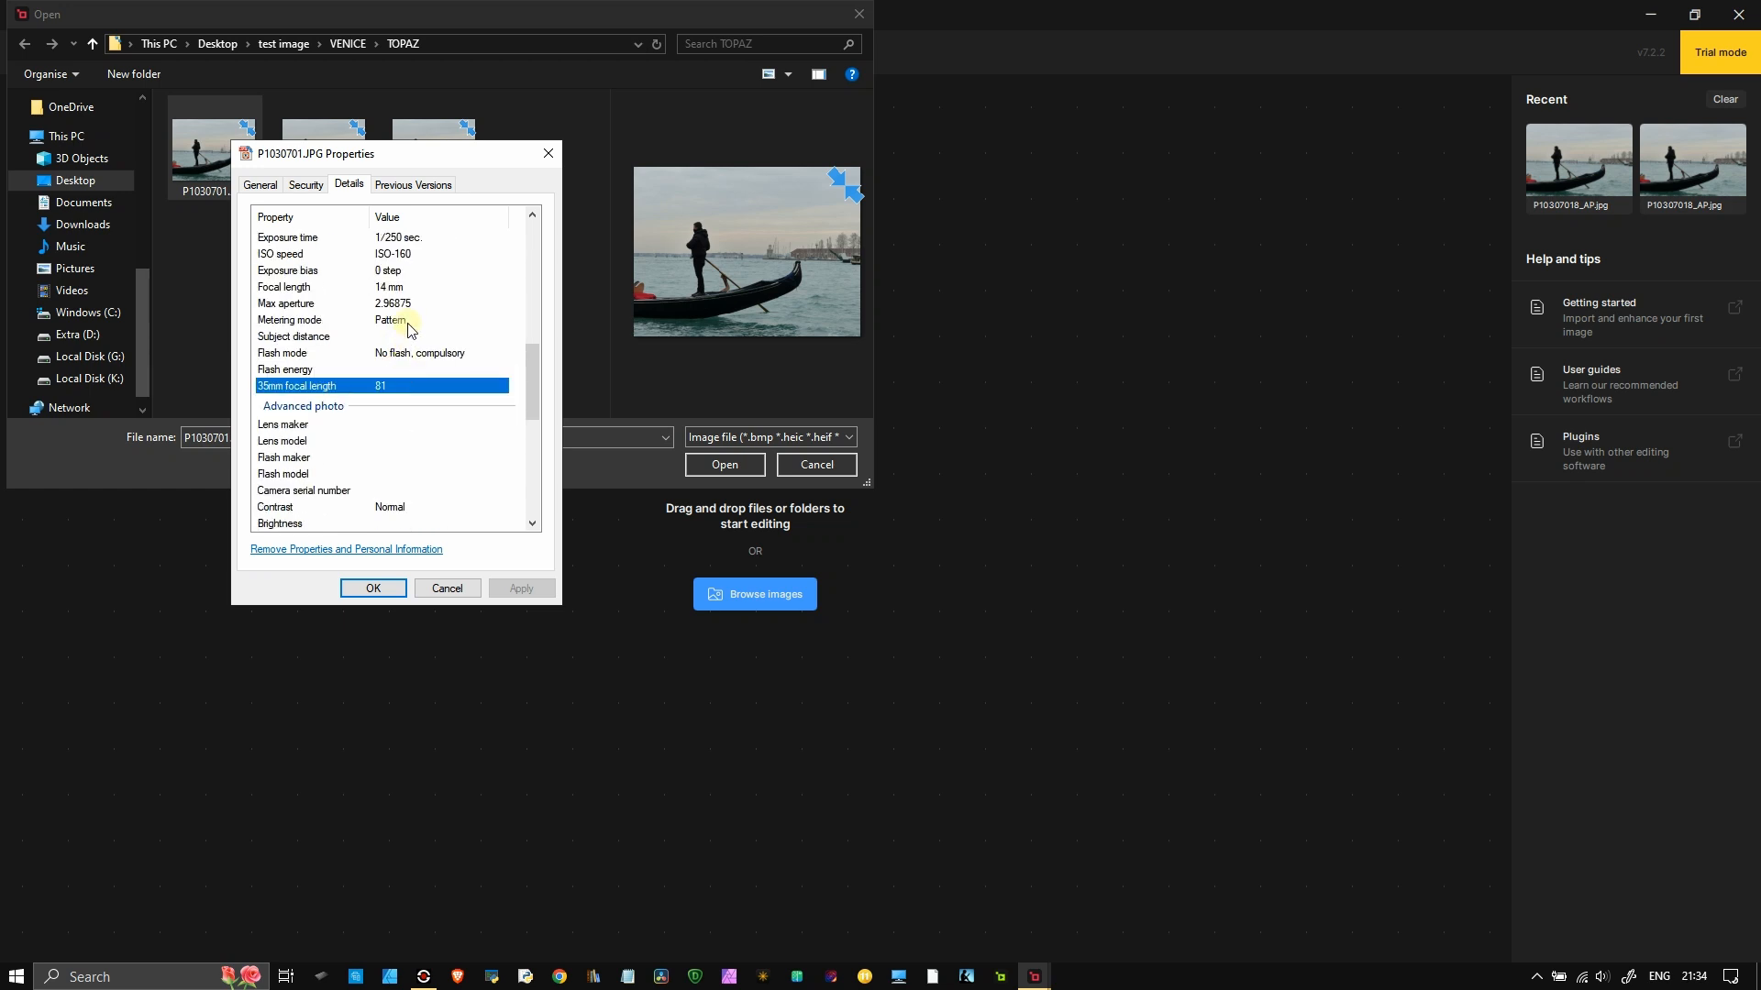
{"action": "scroll", "coordinate": [413, 328], "scroll_direction": "up", "scroll_amount": 3}
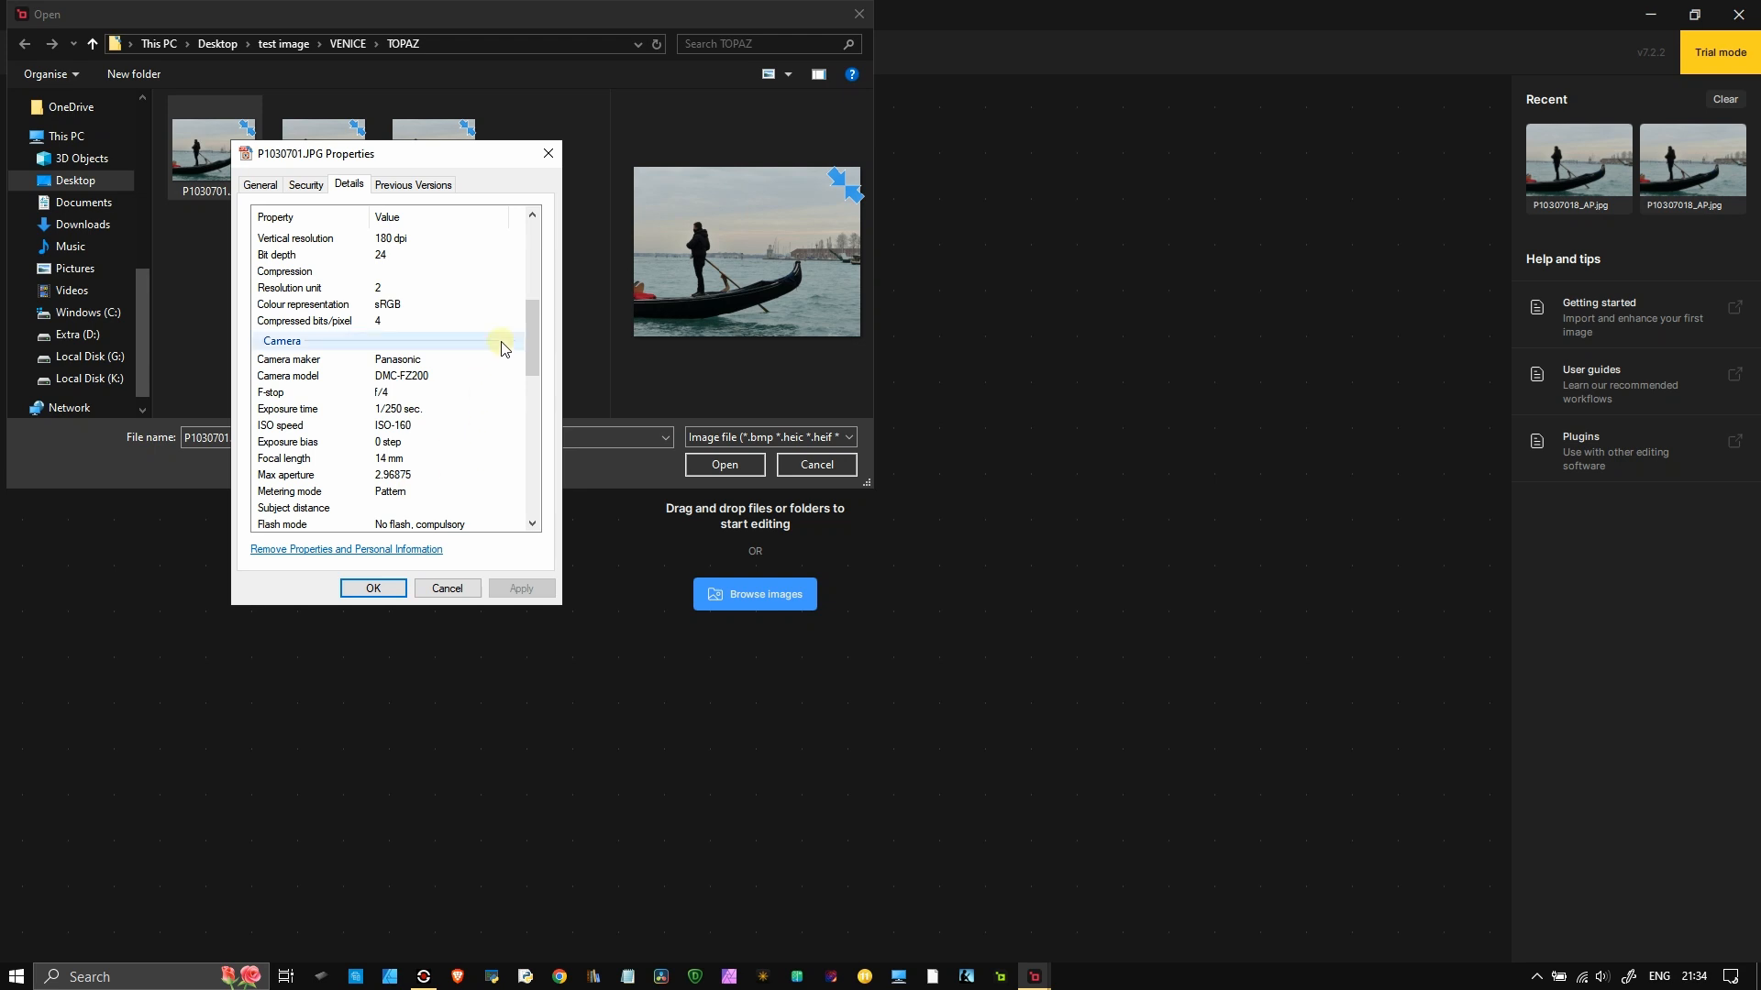
{"action": "left_click", "coordinate": [260, 188]}
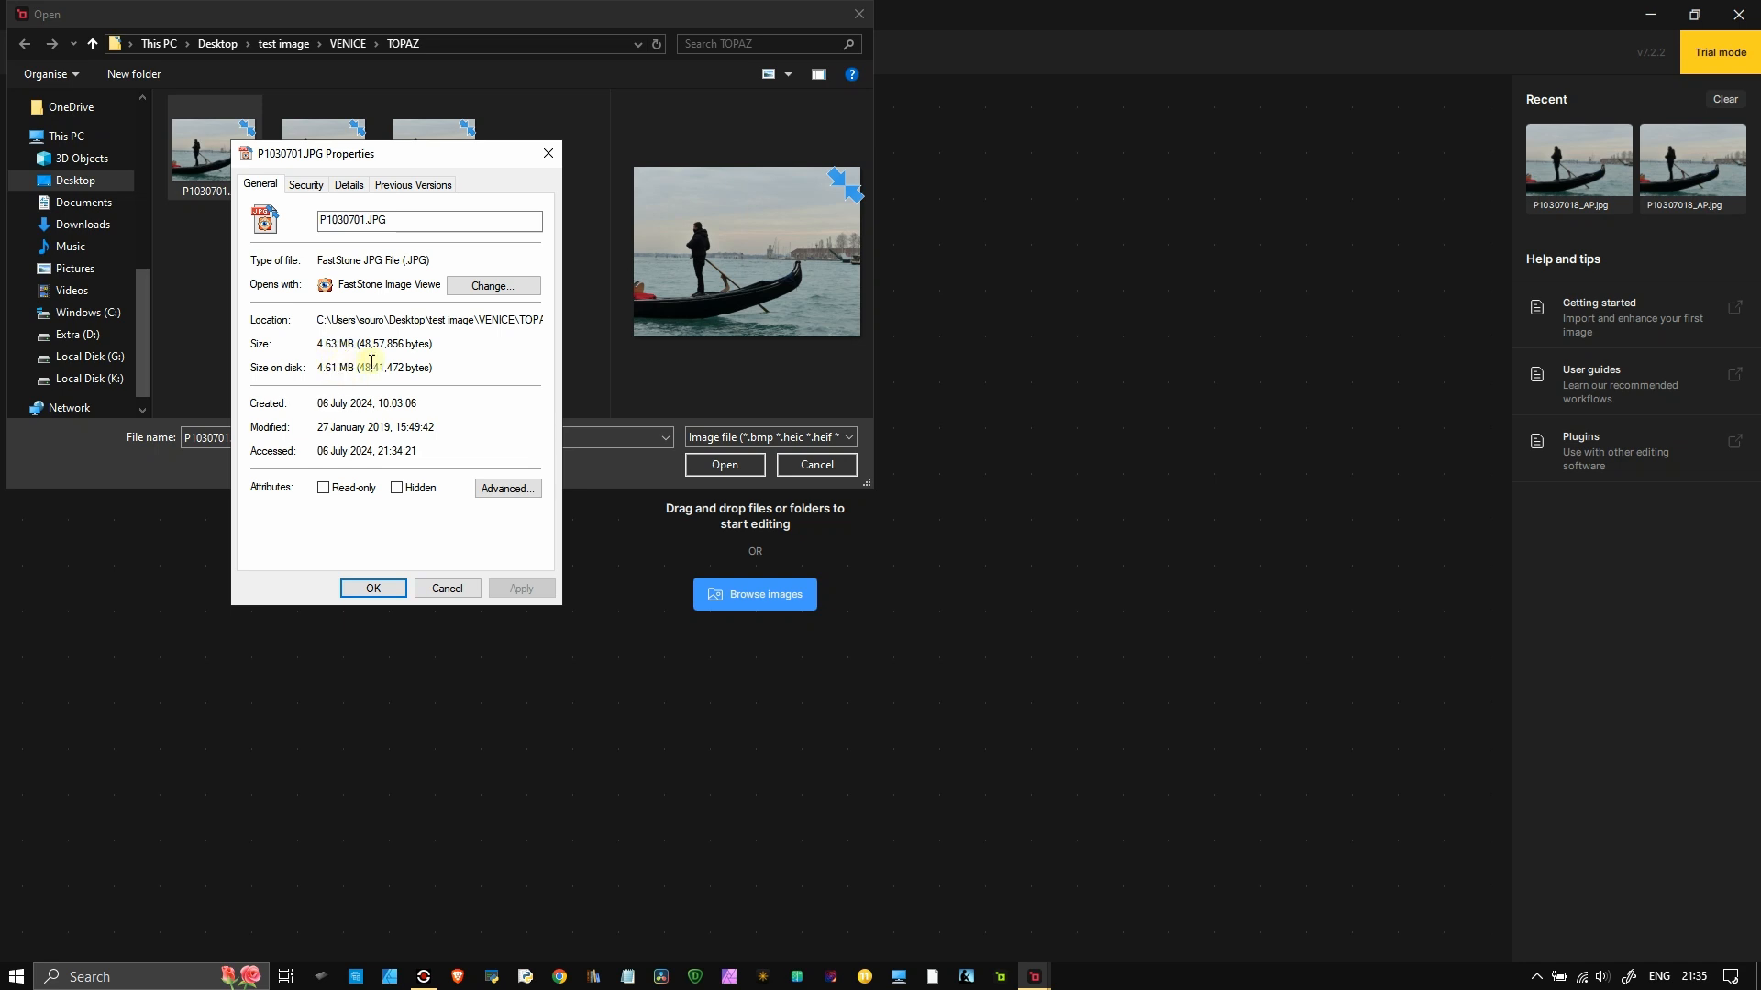
{"action": "left_click", "coordinate": [381, 587]}
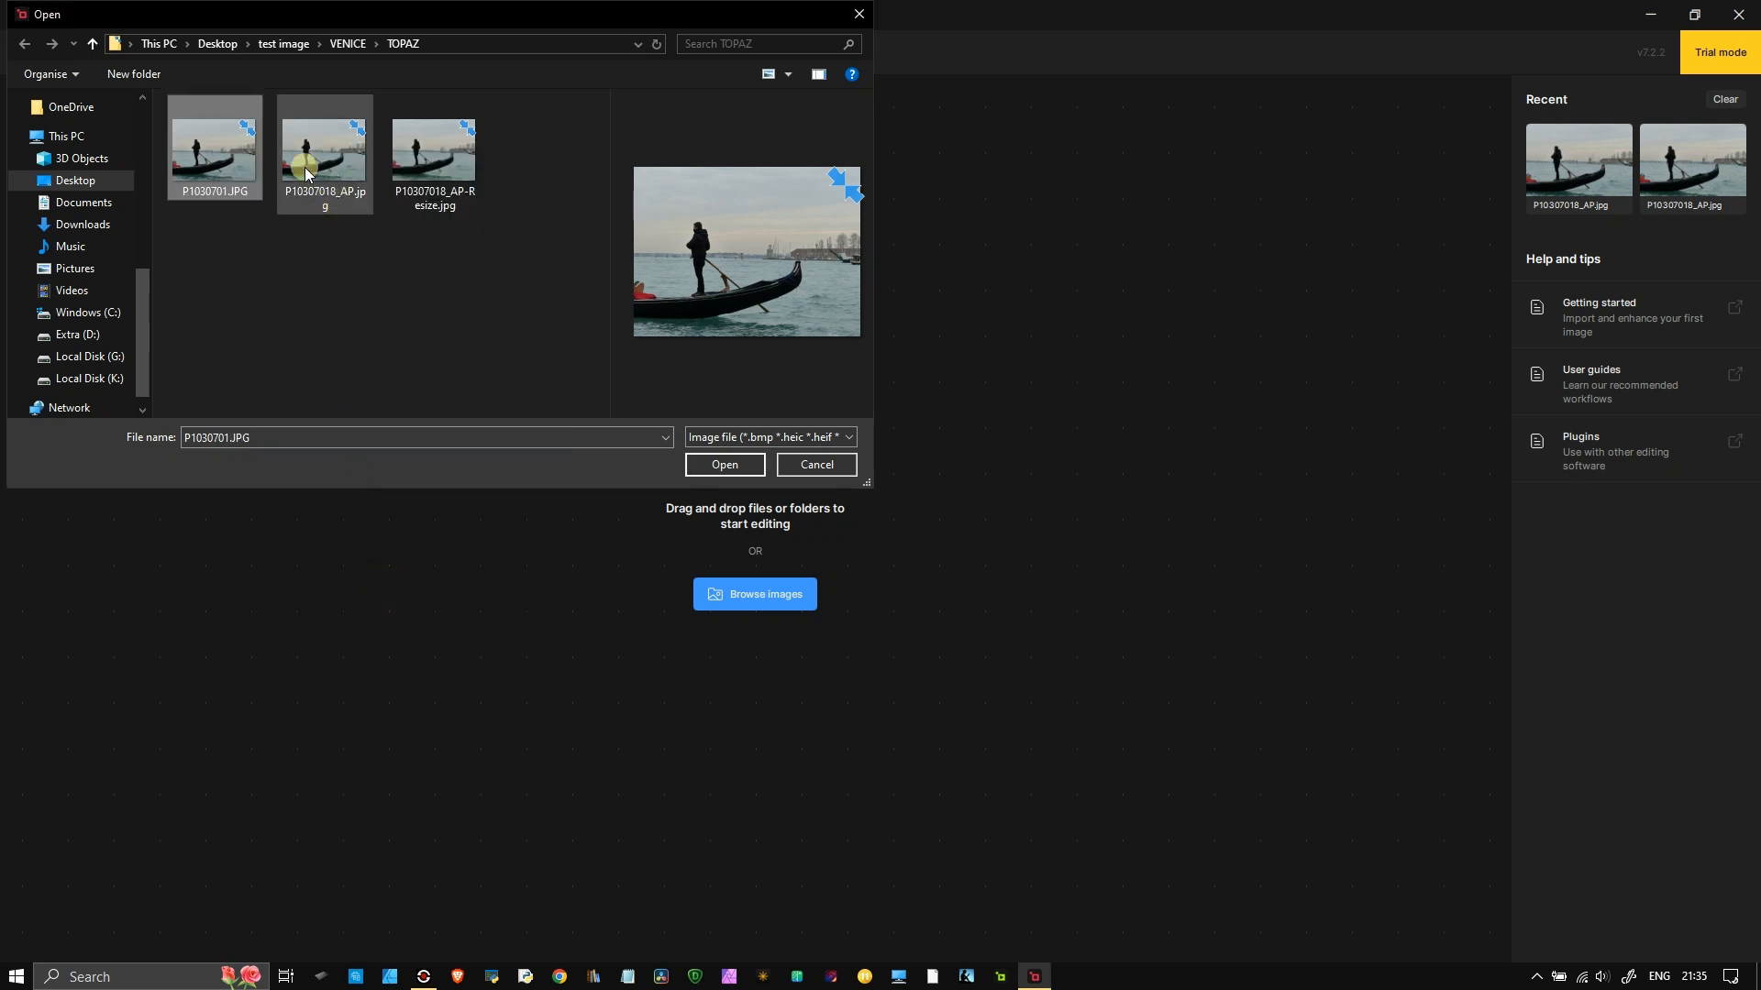
- Examine the file size and pixel dimensions in the properties of P10307018_AP.jpg
{"action": "mouse_move", "coordinate": [240, 150]}
{"action": "mouse_move", "coordinate": [313, 159]}
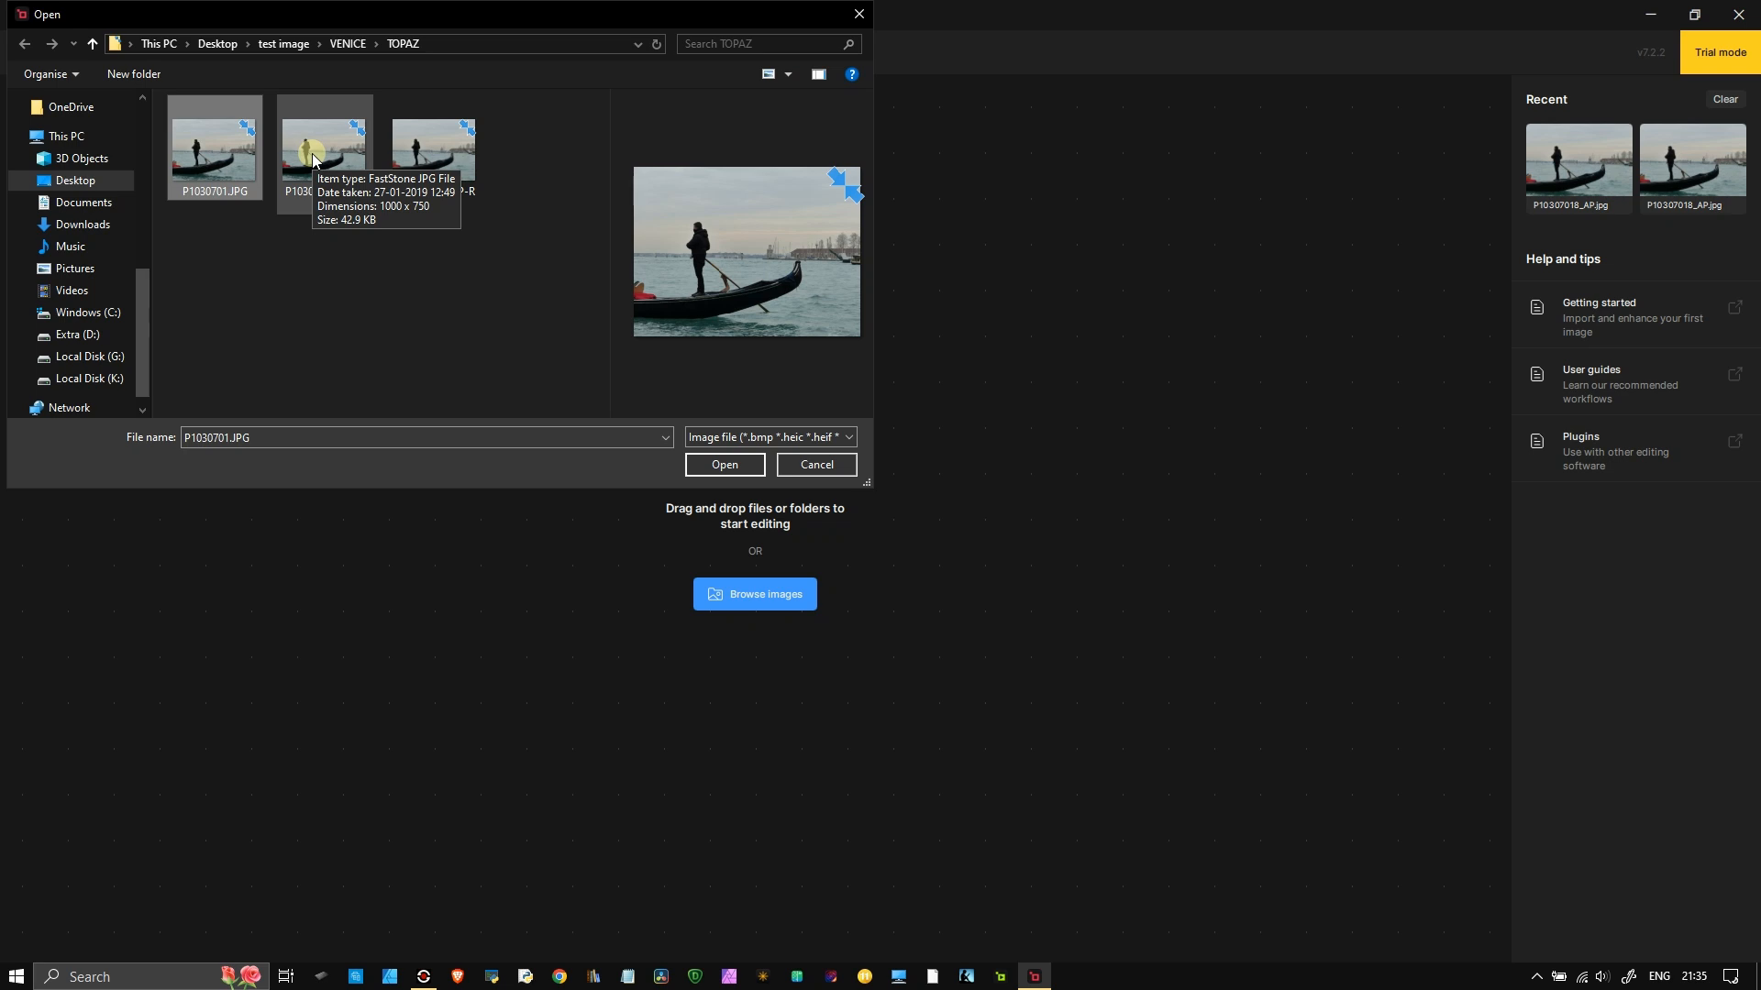
{"action": "left_click", "coordinate": [336, 208]}
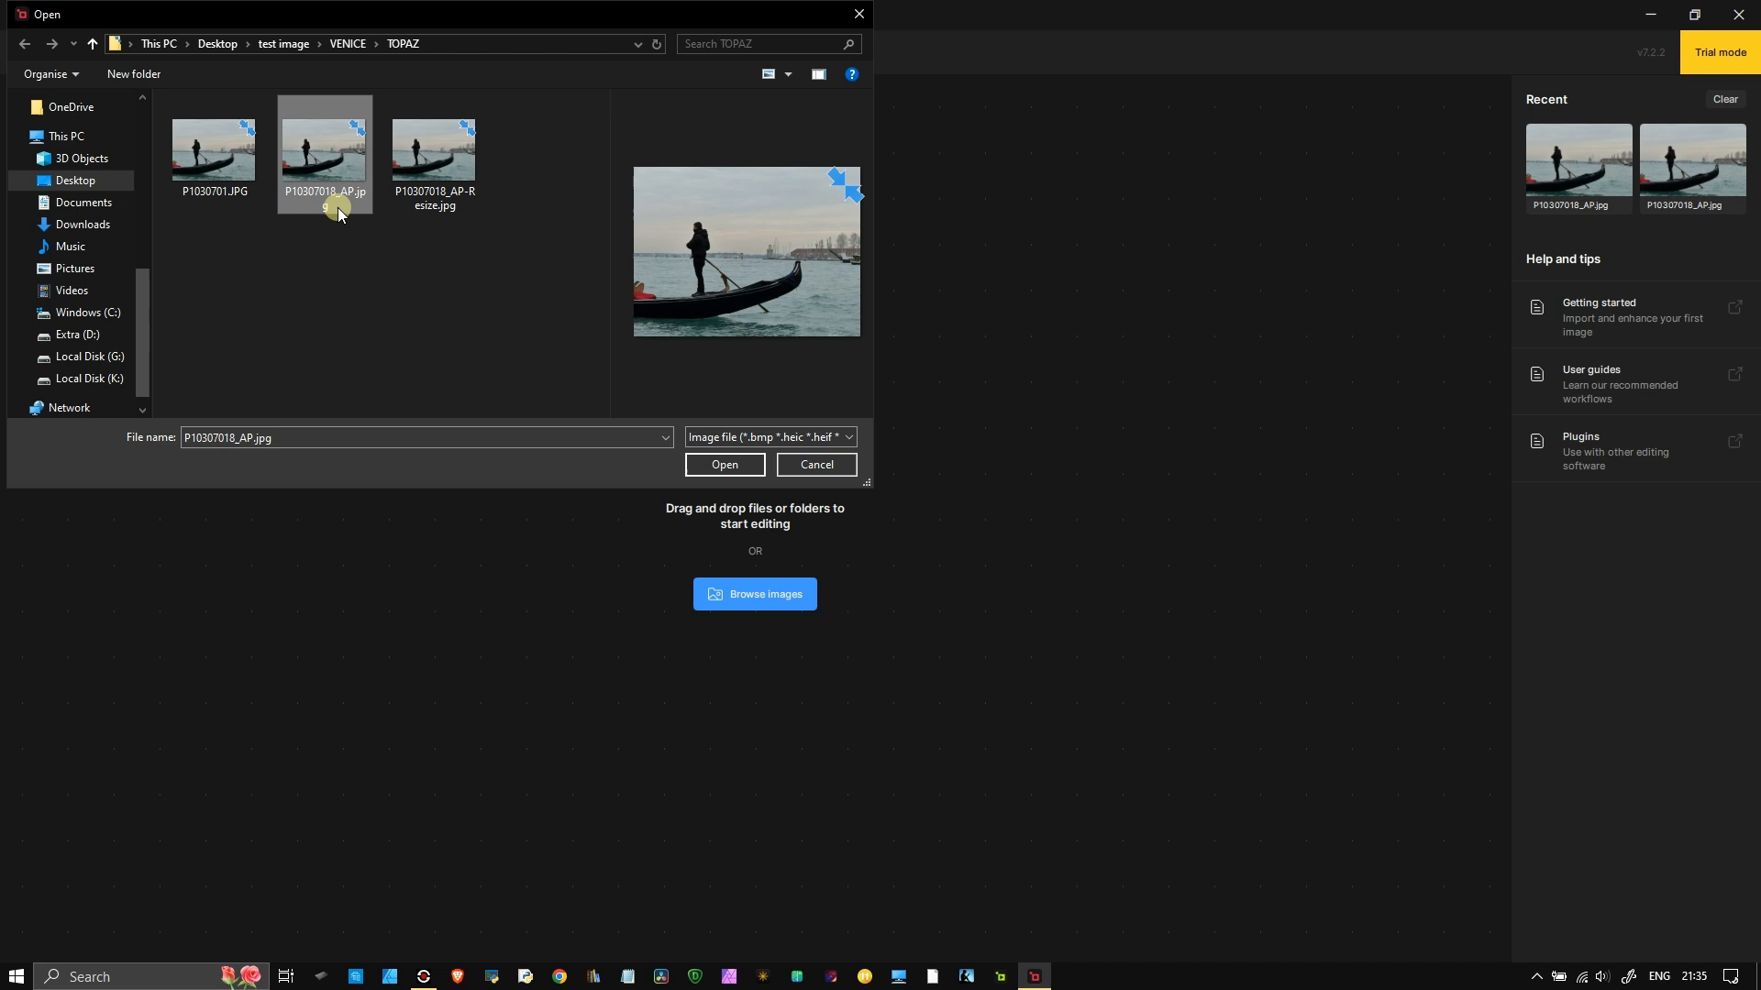
{"action": "right_click", "coordinate": [338, 214]}
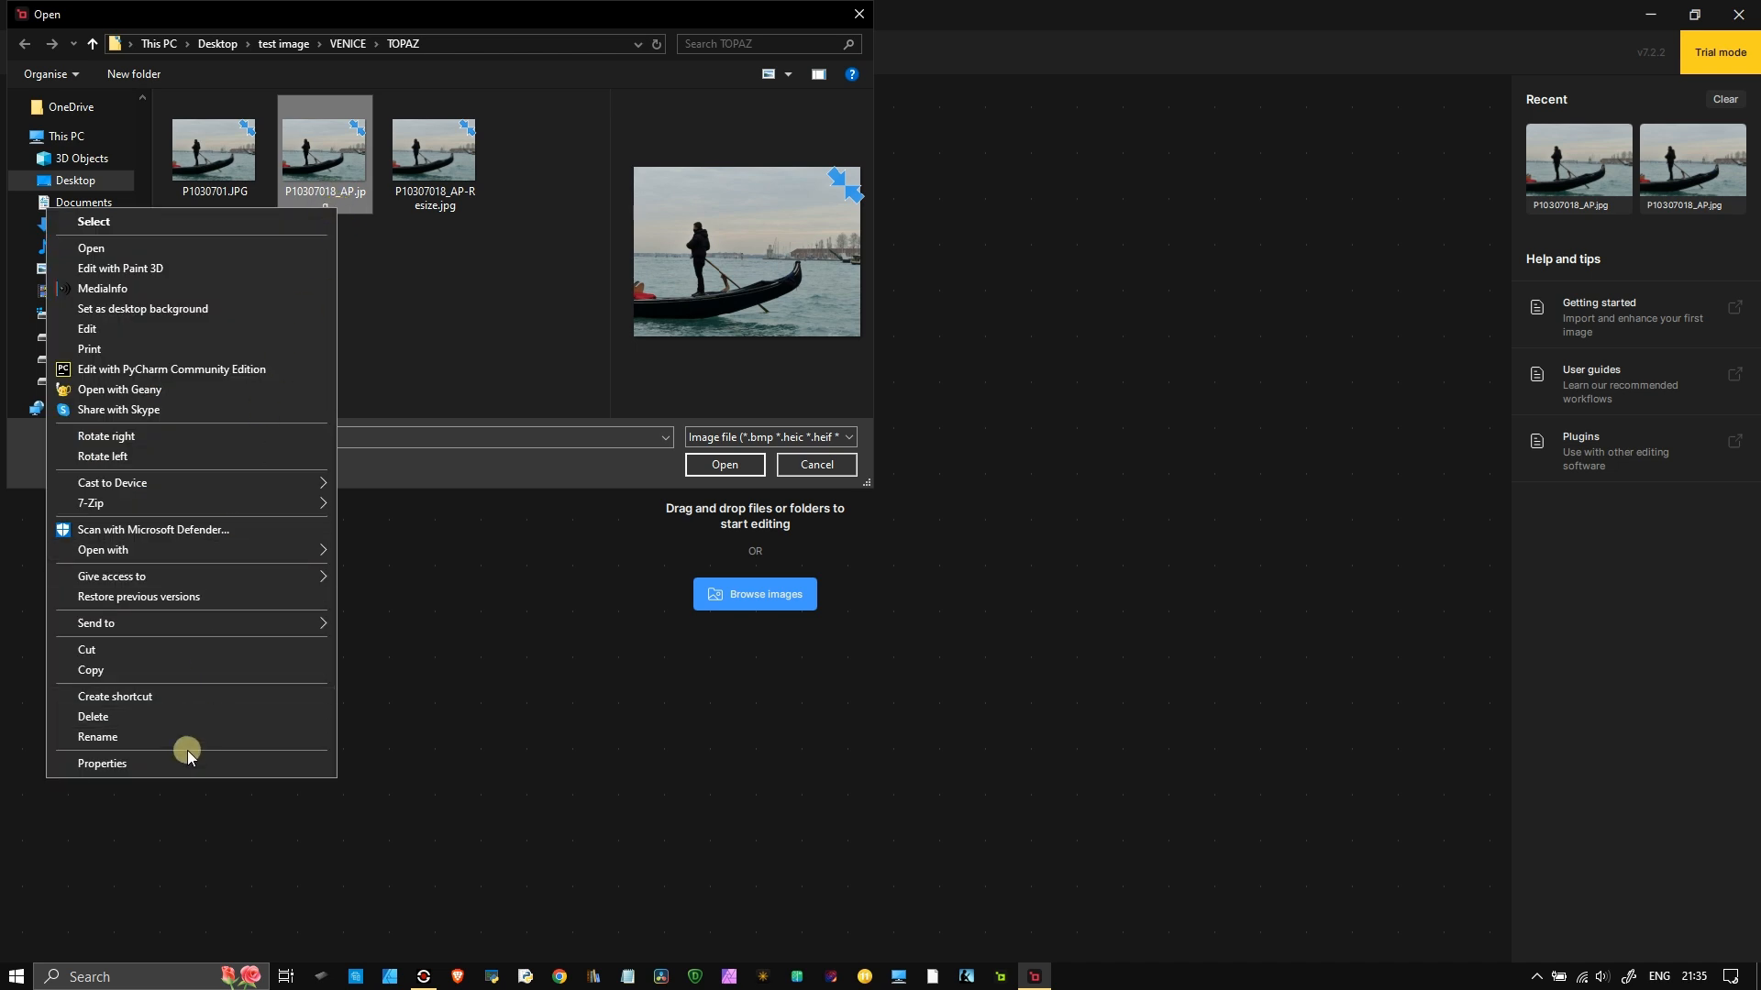
{"action": "left_click", "coordinate": [185, 763]}
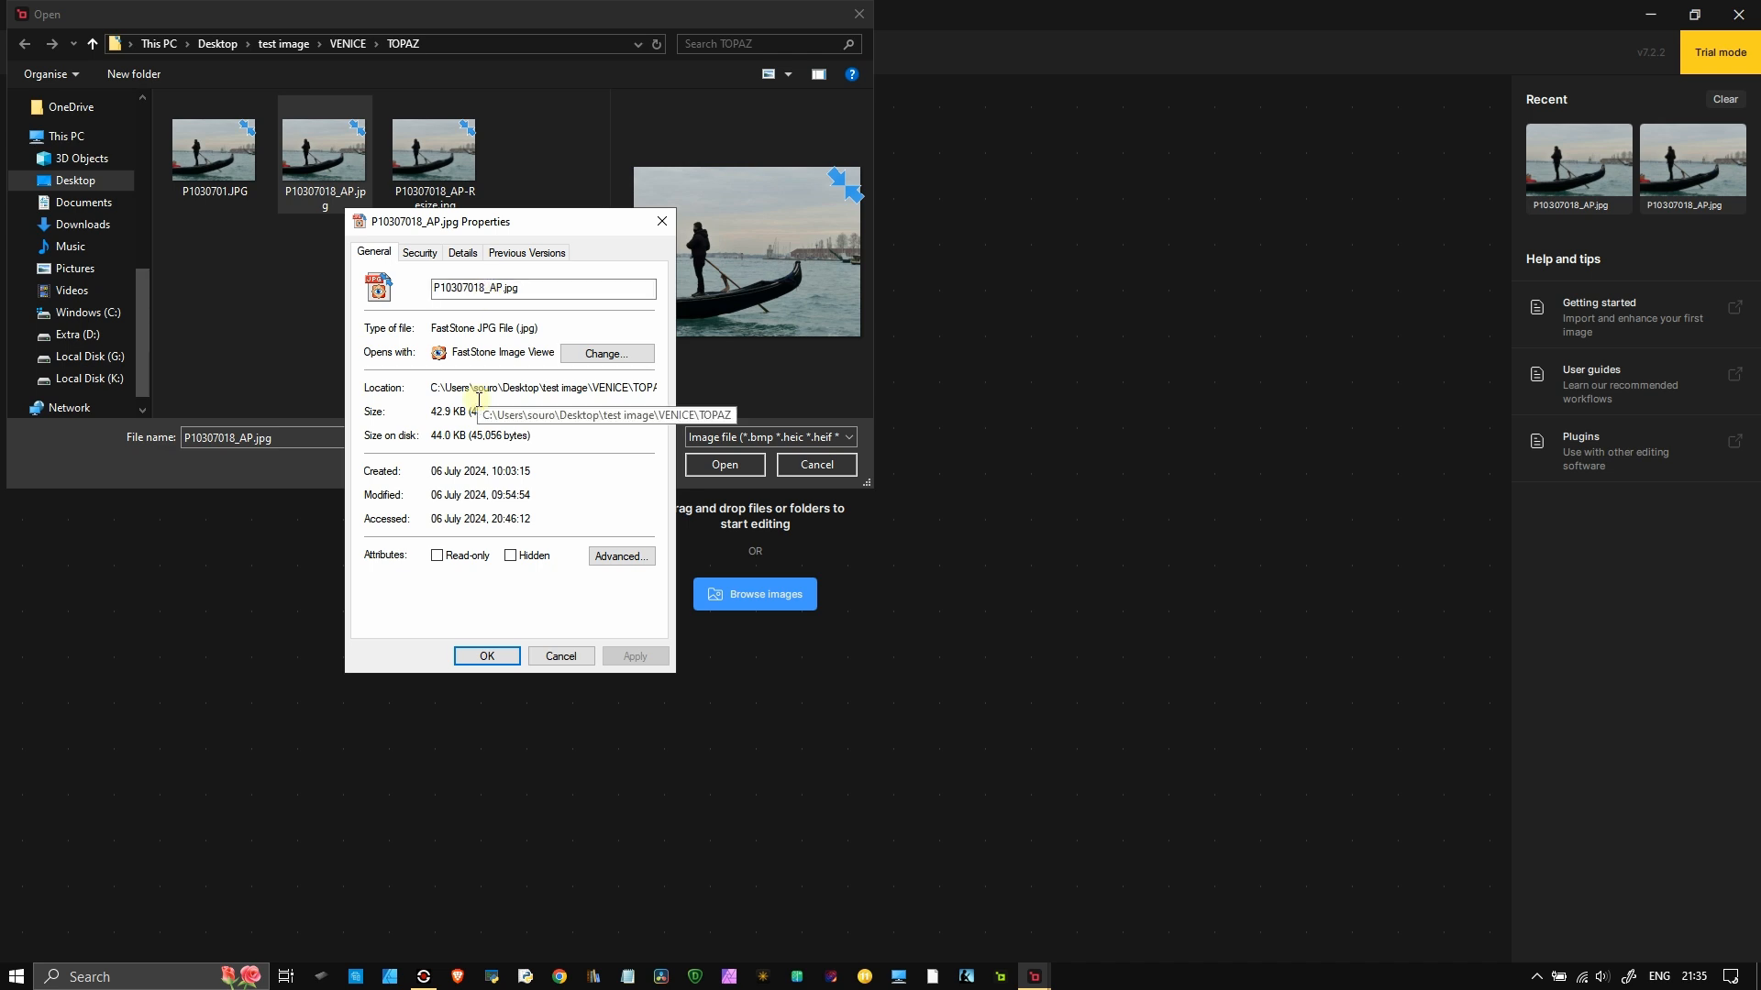
{"action": "left_click", "coordinate": [463, 254]}
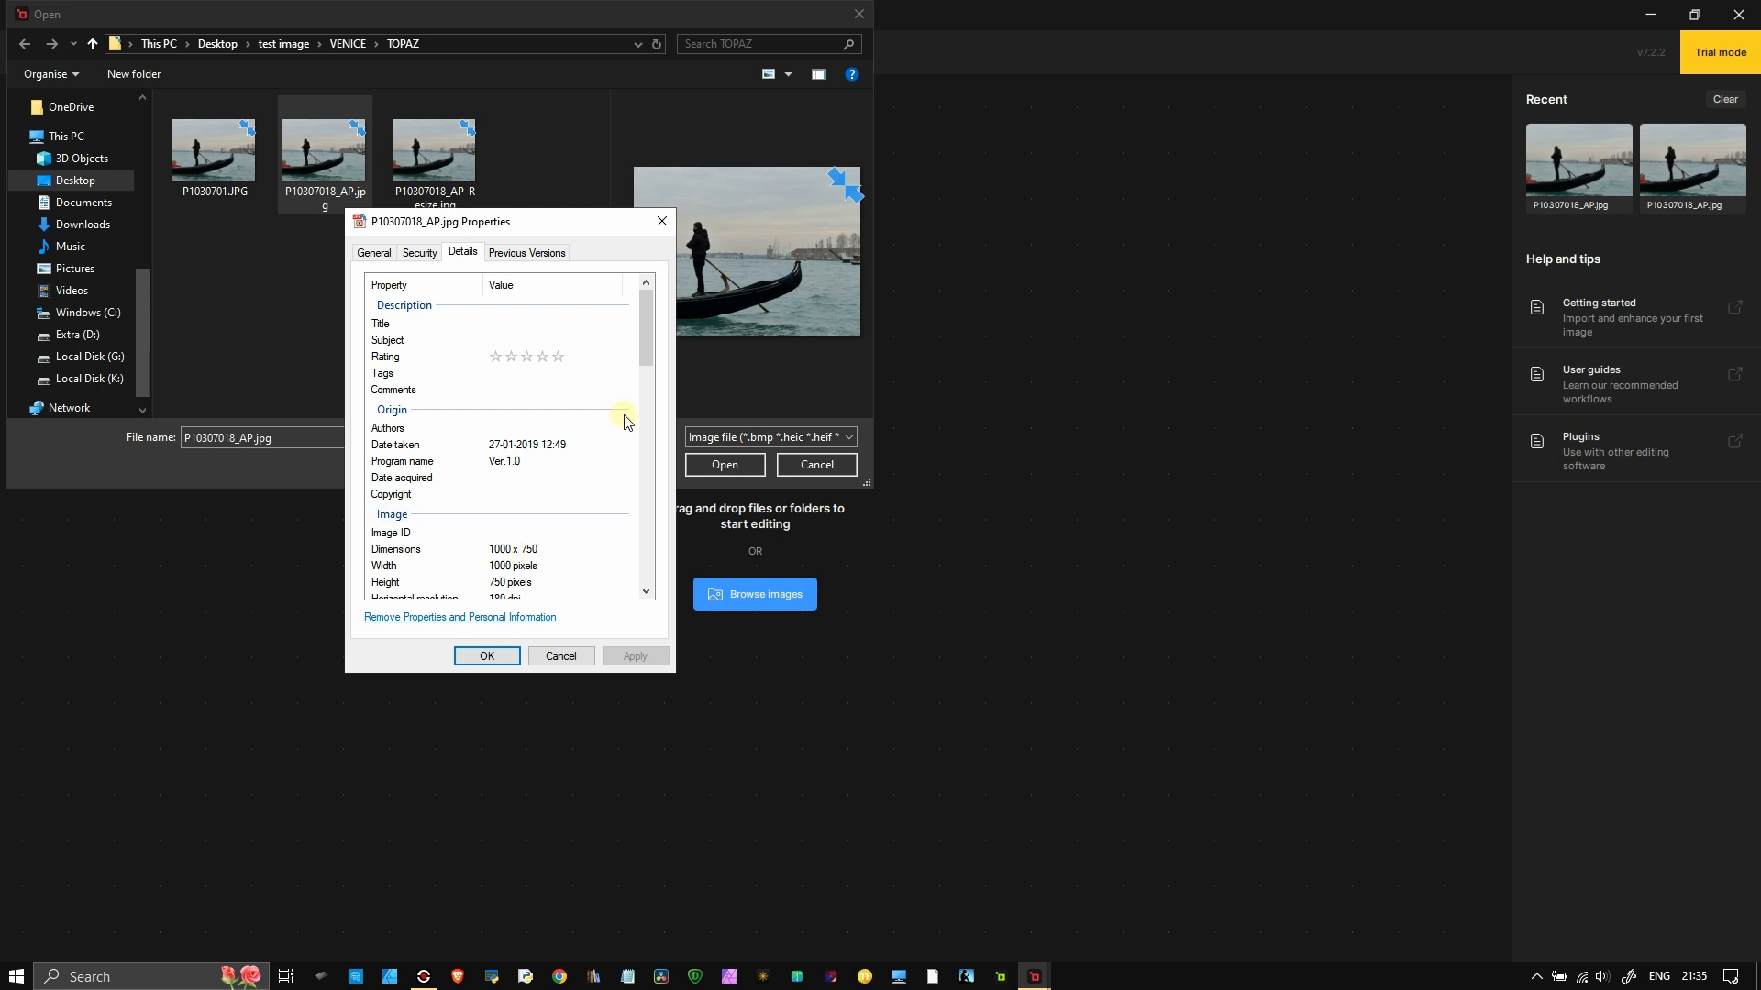
{"action": "left_click_drag", "start_coordinate": [651, 358], "coordinate": [647, 390]}
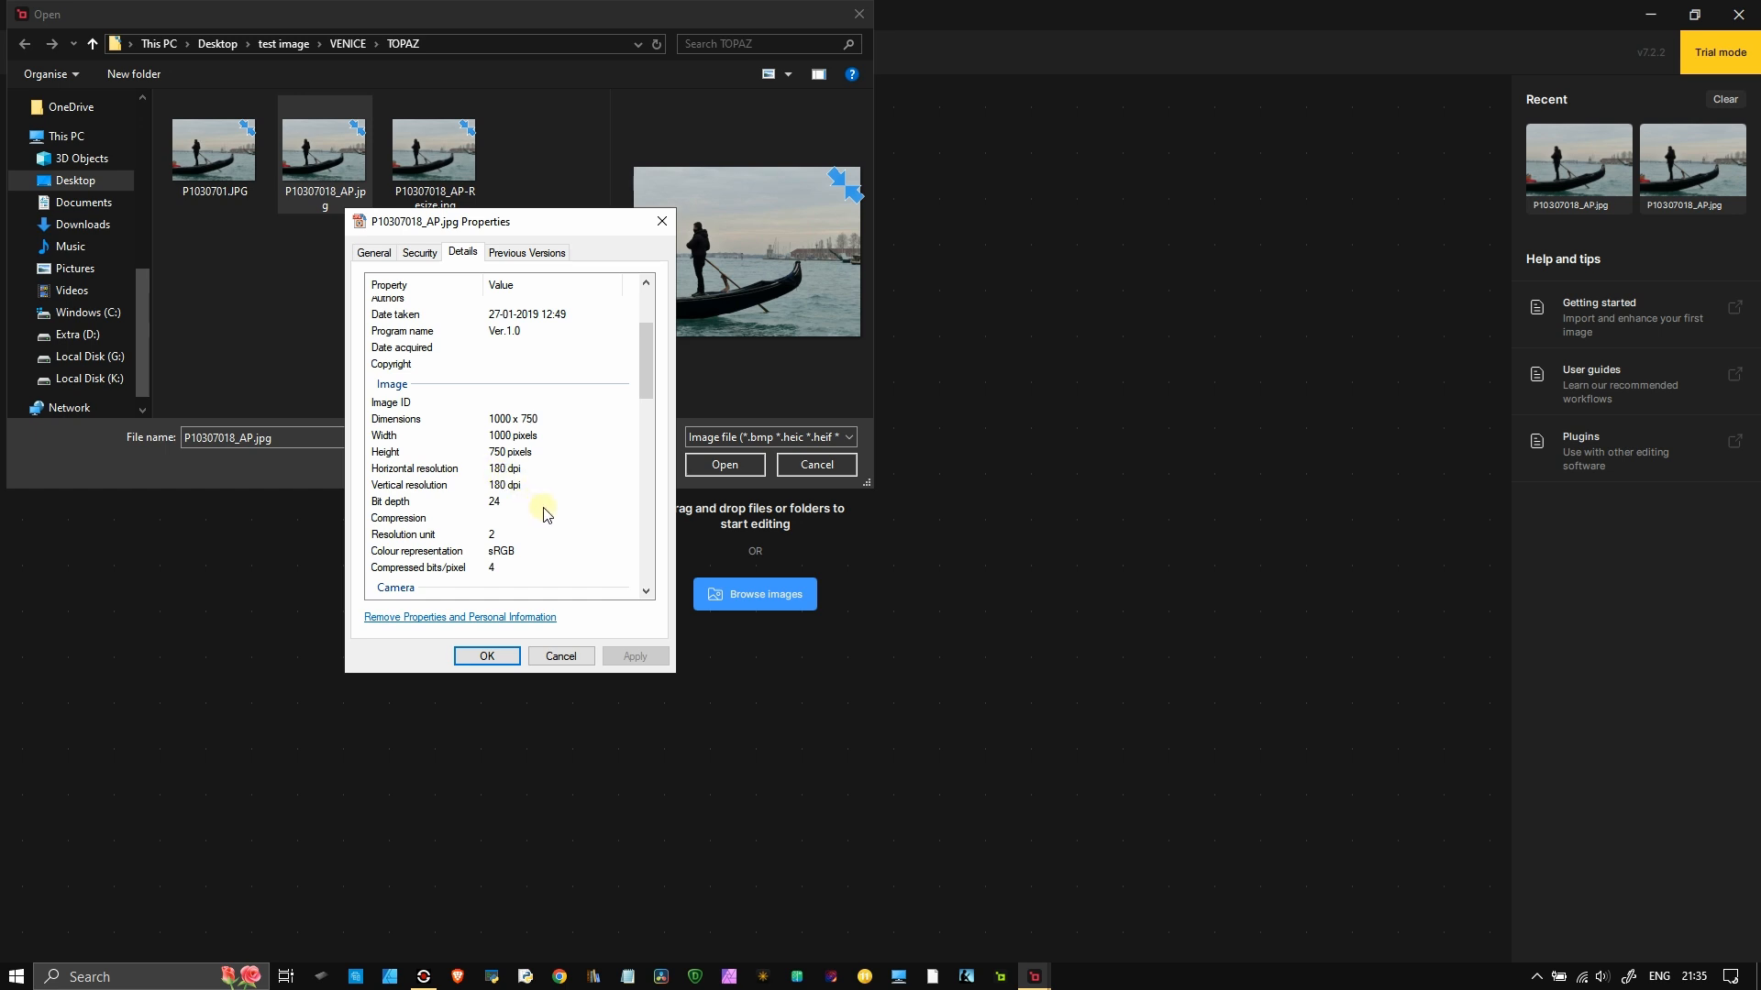
{"action": "mouse_move", "coordinate": [649, 390]}
{"action": "left_mouse_down"}
{"action": "mouse_move", "coordinate": [649, 420]}
{"action": "mouse_move", "coordinate": [650, 356]}
{"action": "left_mouse_up"}
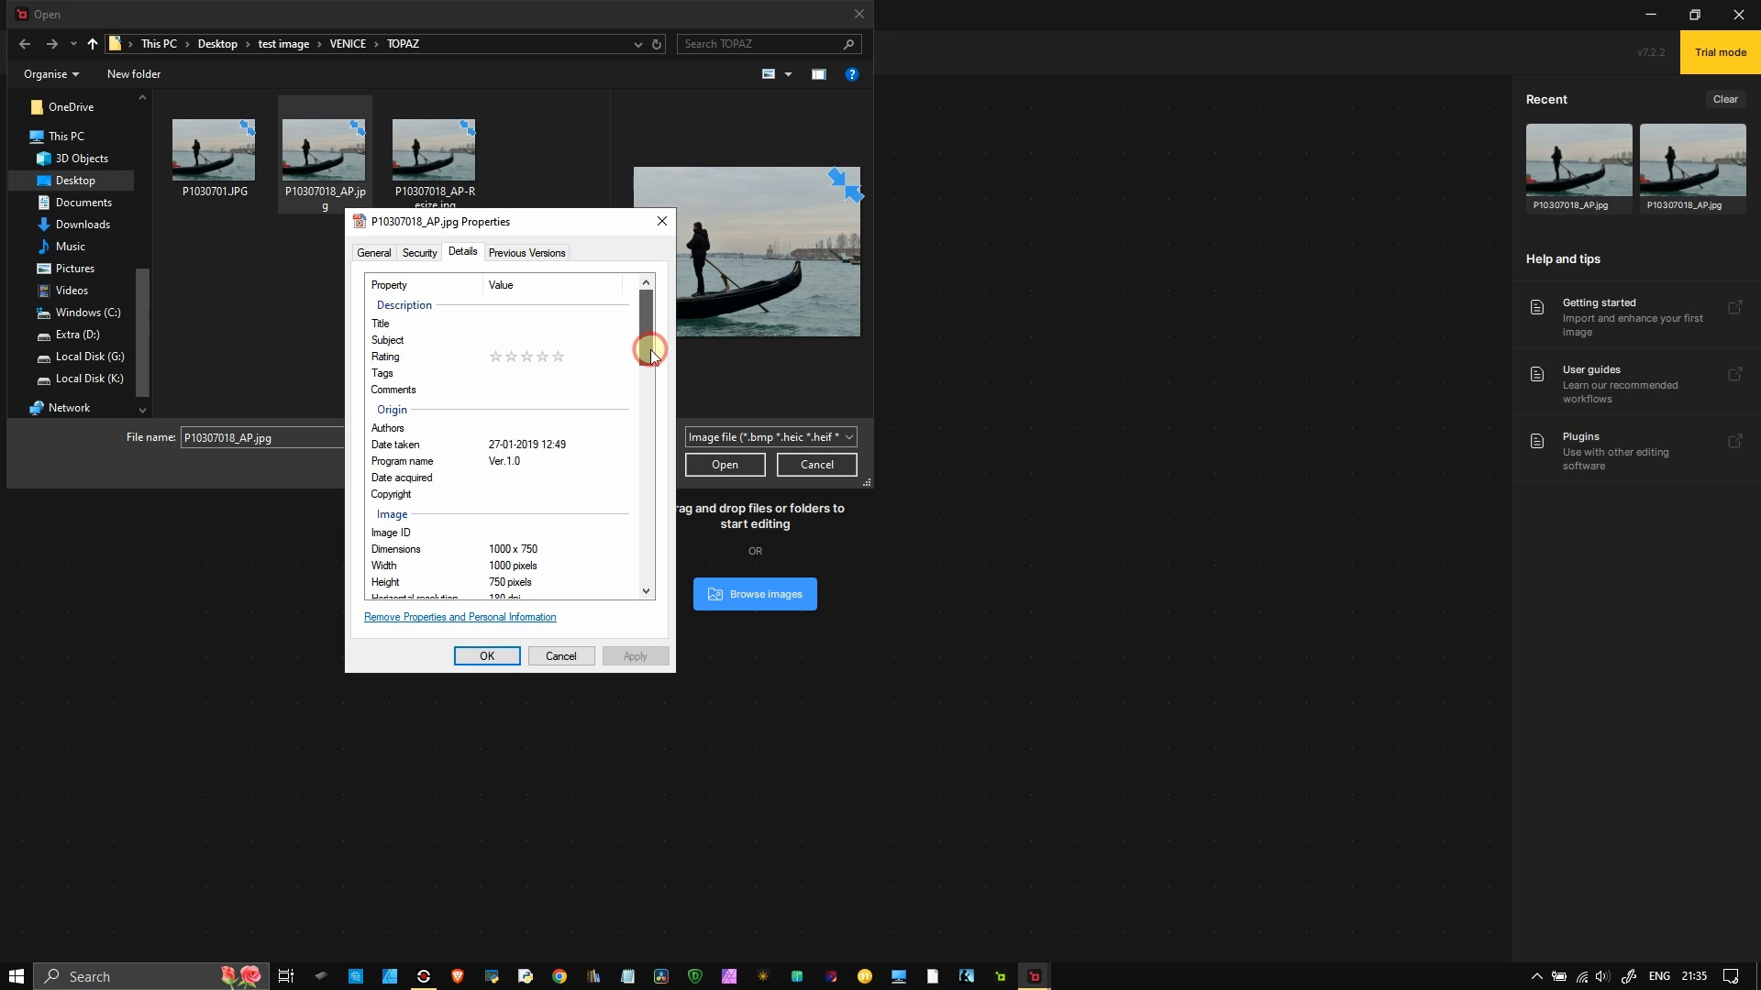
{"action": "left_click", "coordinate": [374, 256]}
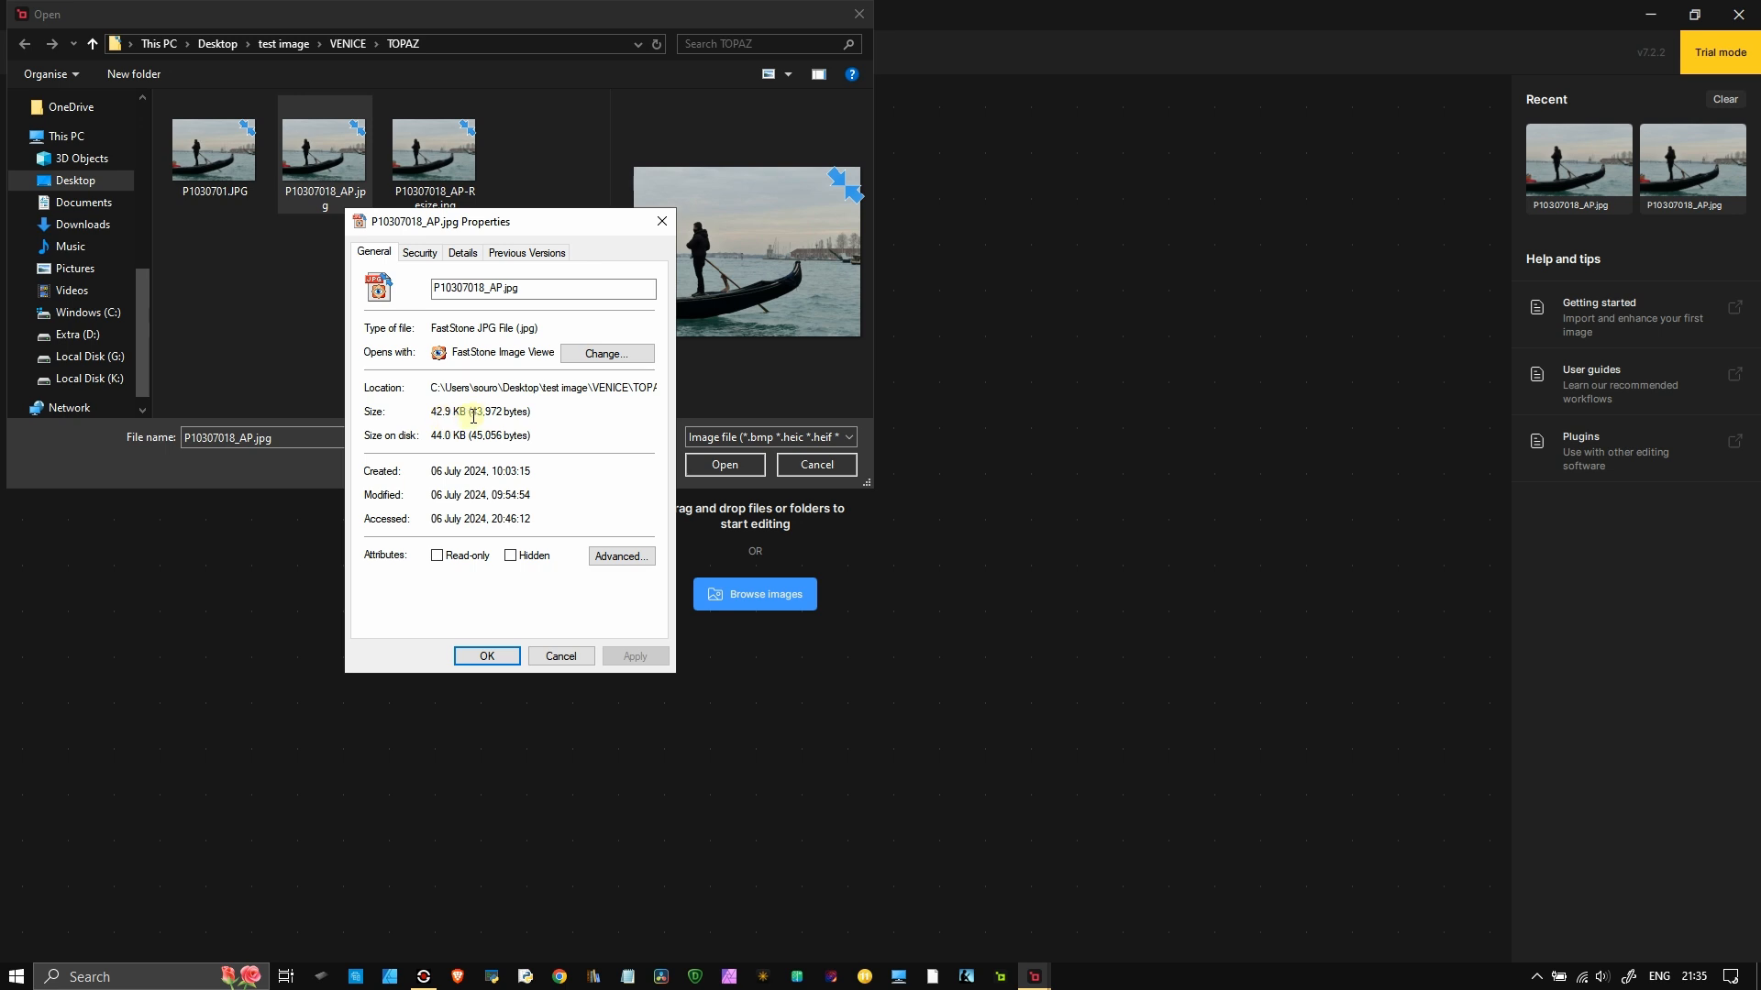
{"action": "left_click", "coordinate": [503, 662]}
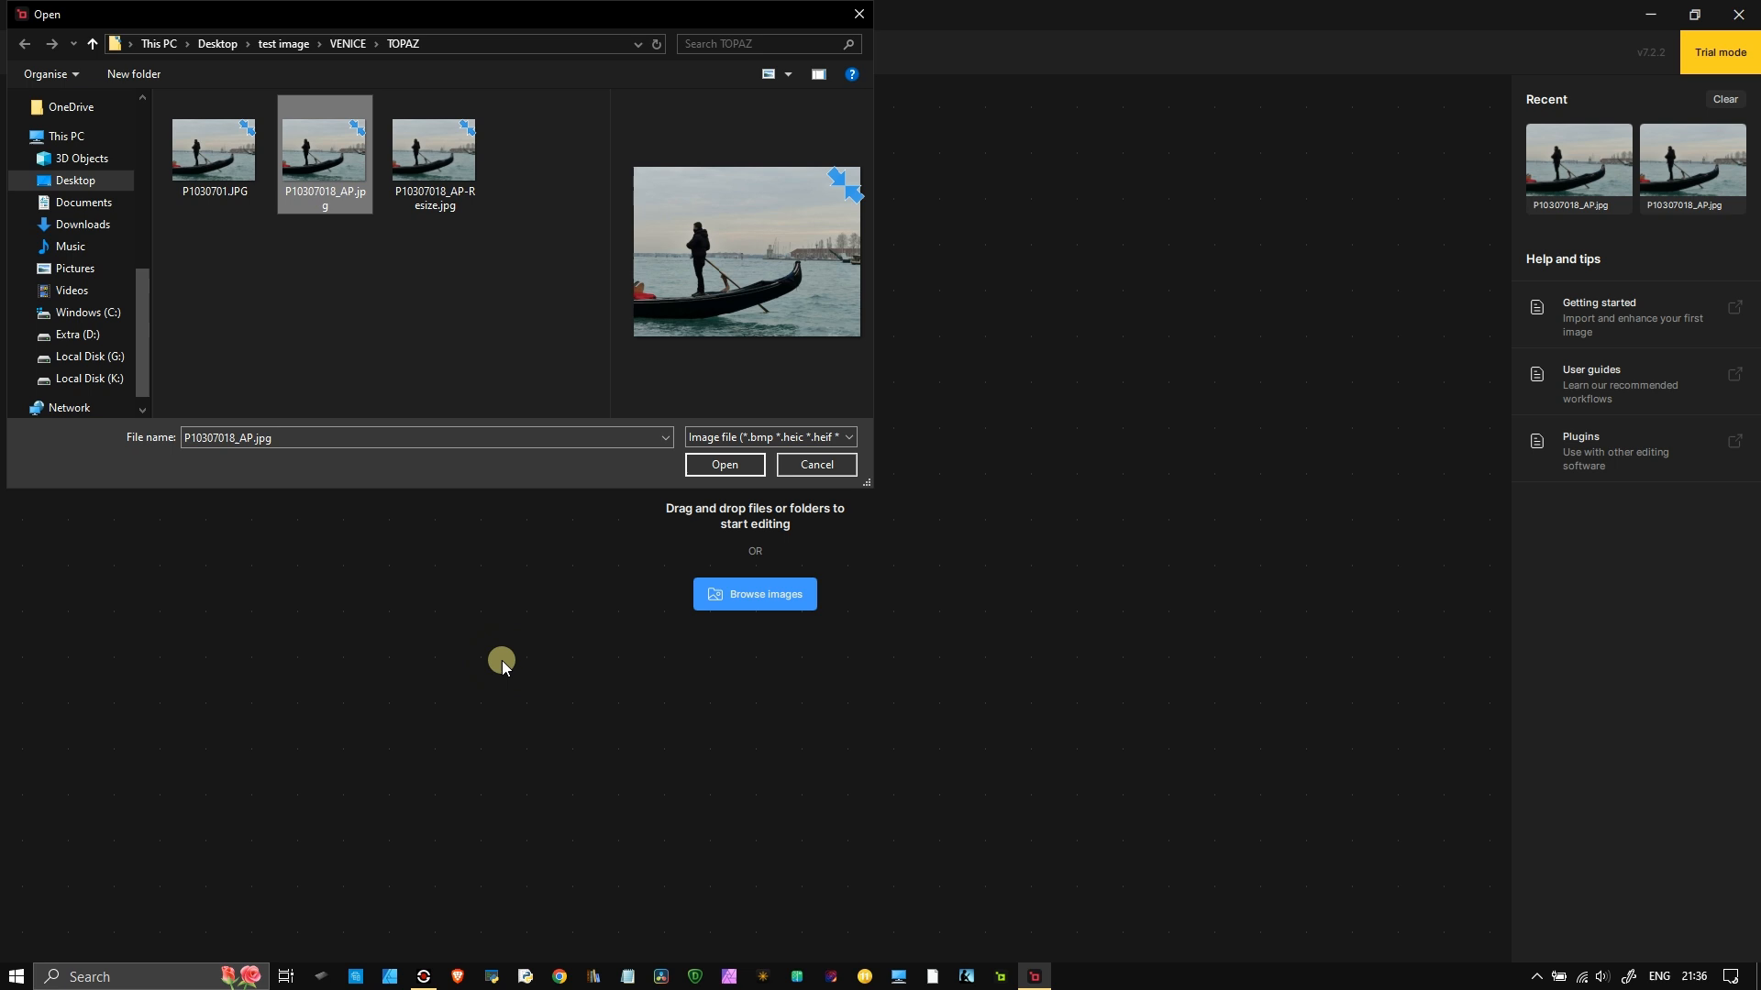
- Load P10307018_AP.jpg for upscaling and centre the preview on the gondolier
{"action": "left_click", "coordinate": [730, 466]}
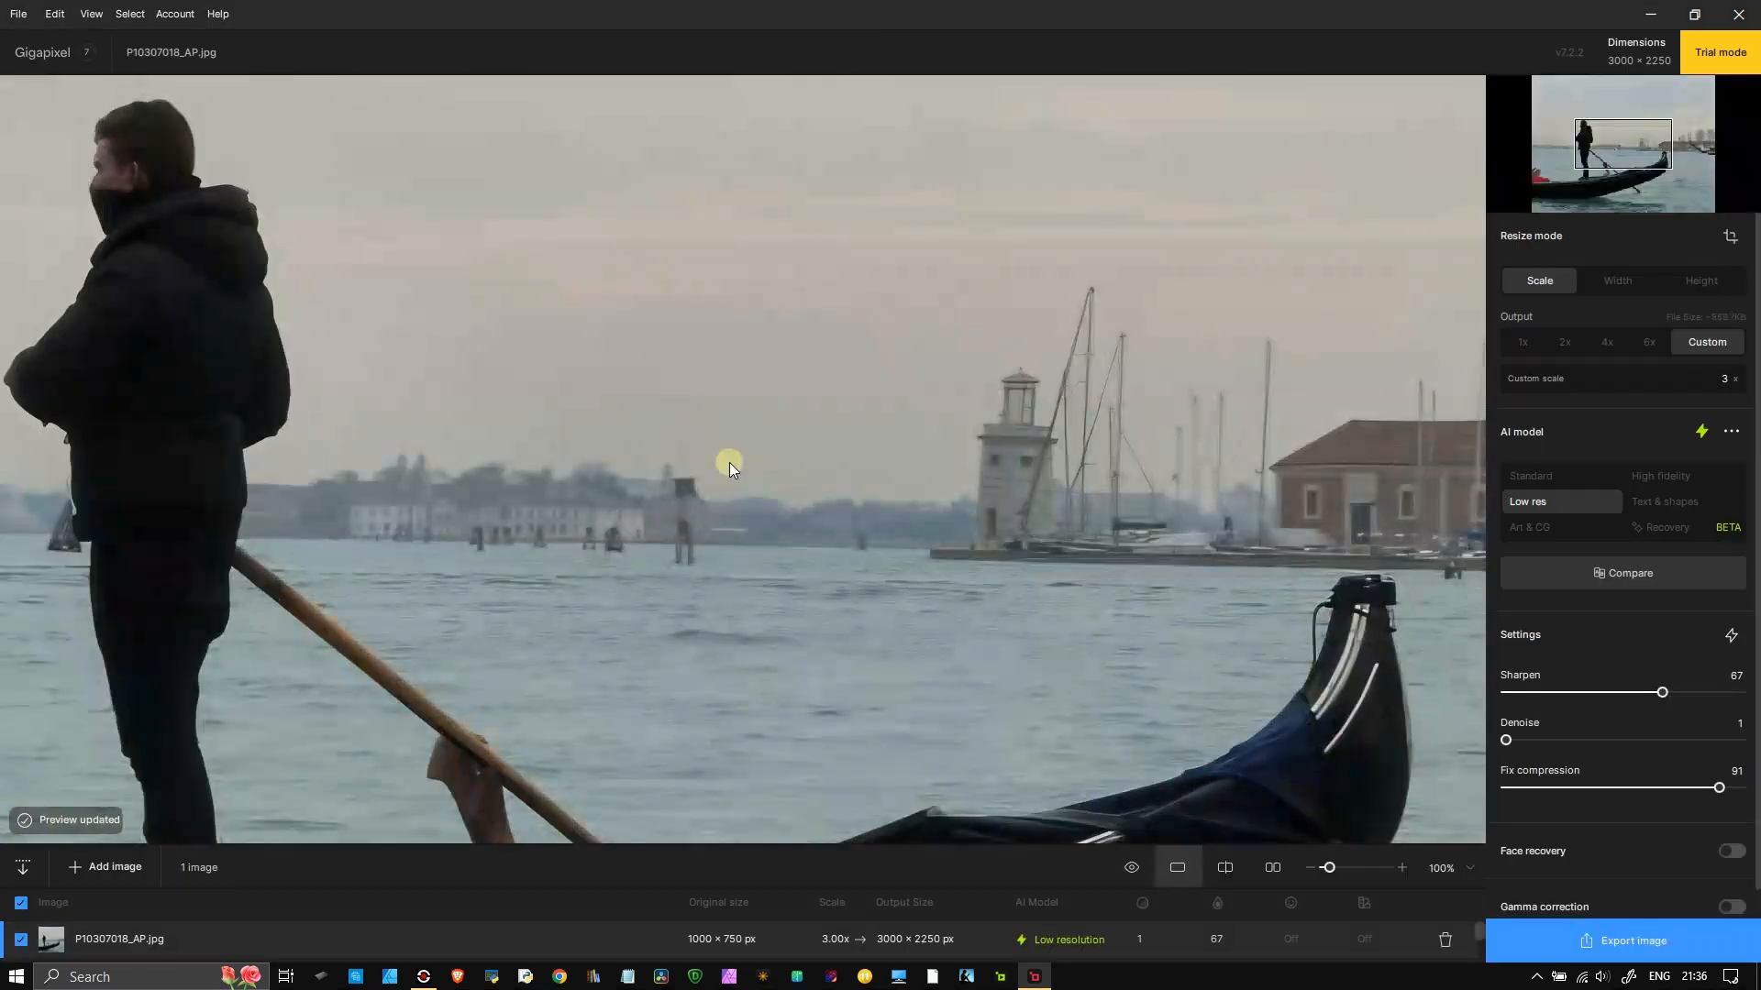
{"action": "left_click_drag", "start_coordinate": [147, 328], "coordinate": [682, 402]}
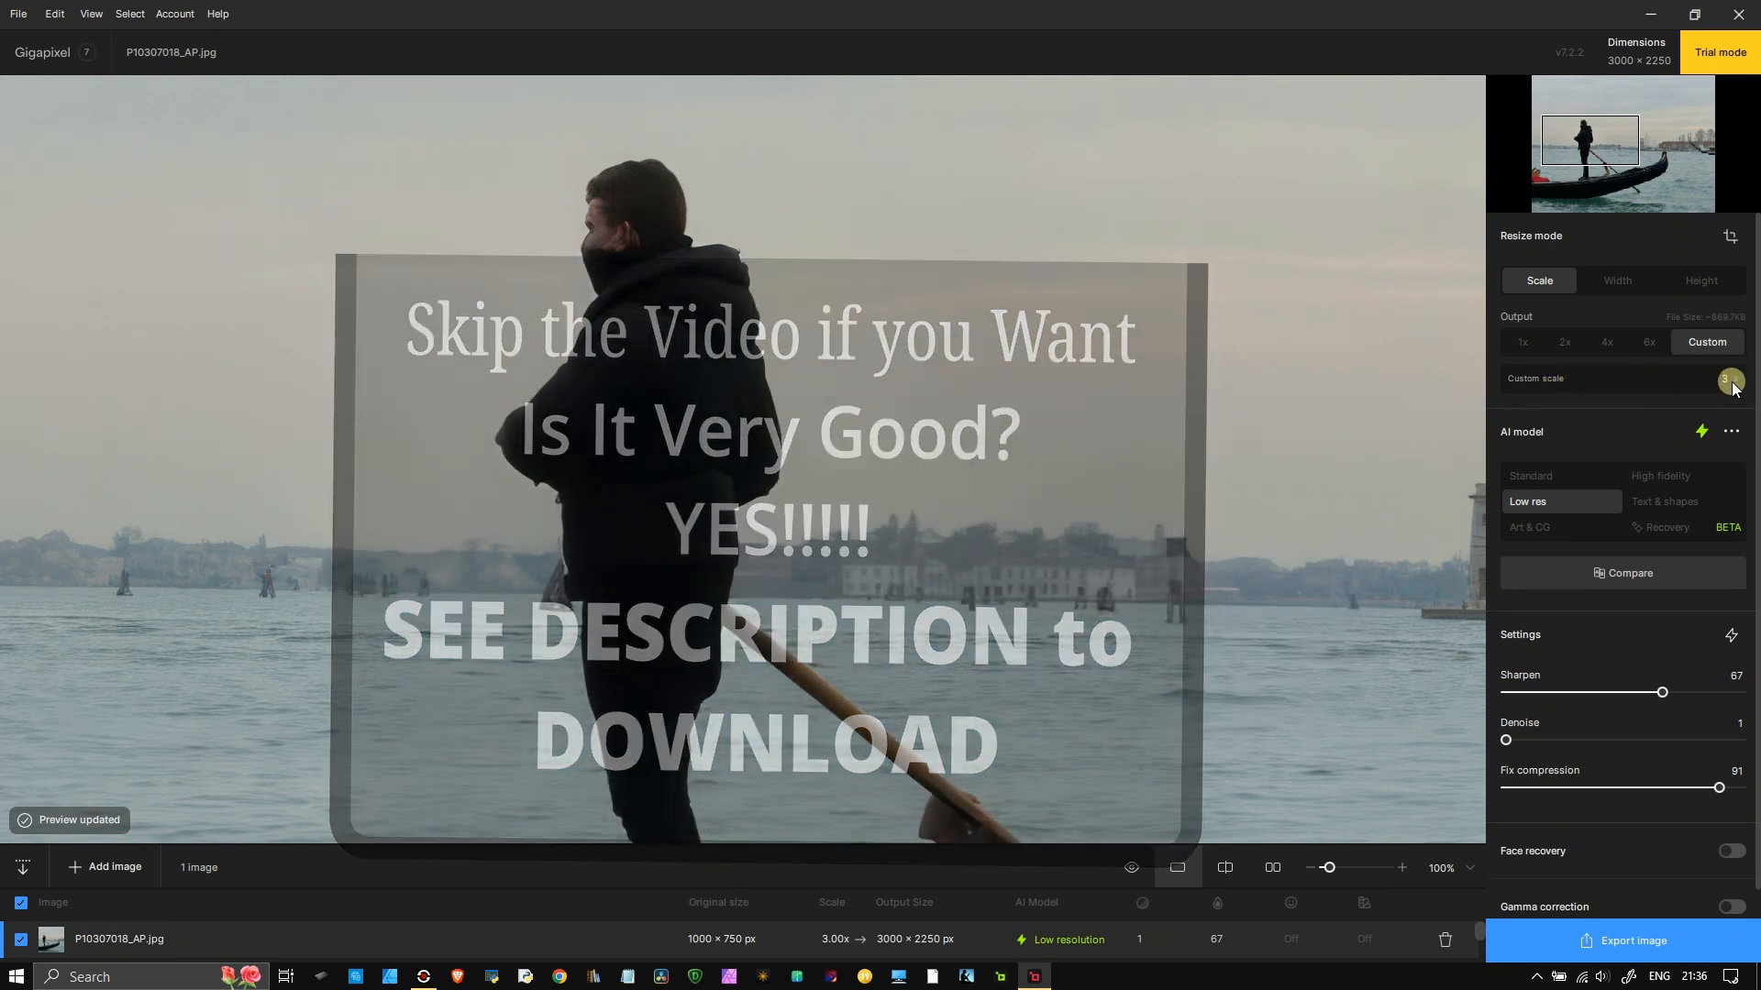
- Resize the image by width with an output width of 4000 px
{"action": "mouse_move", "coordinate": [889, 942]}
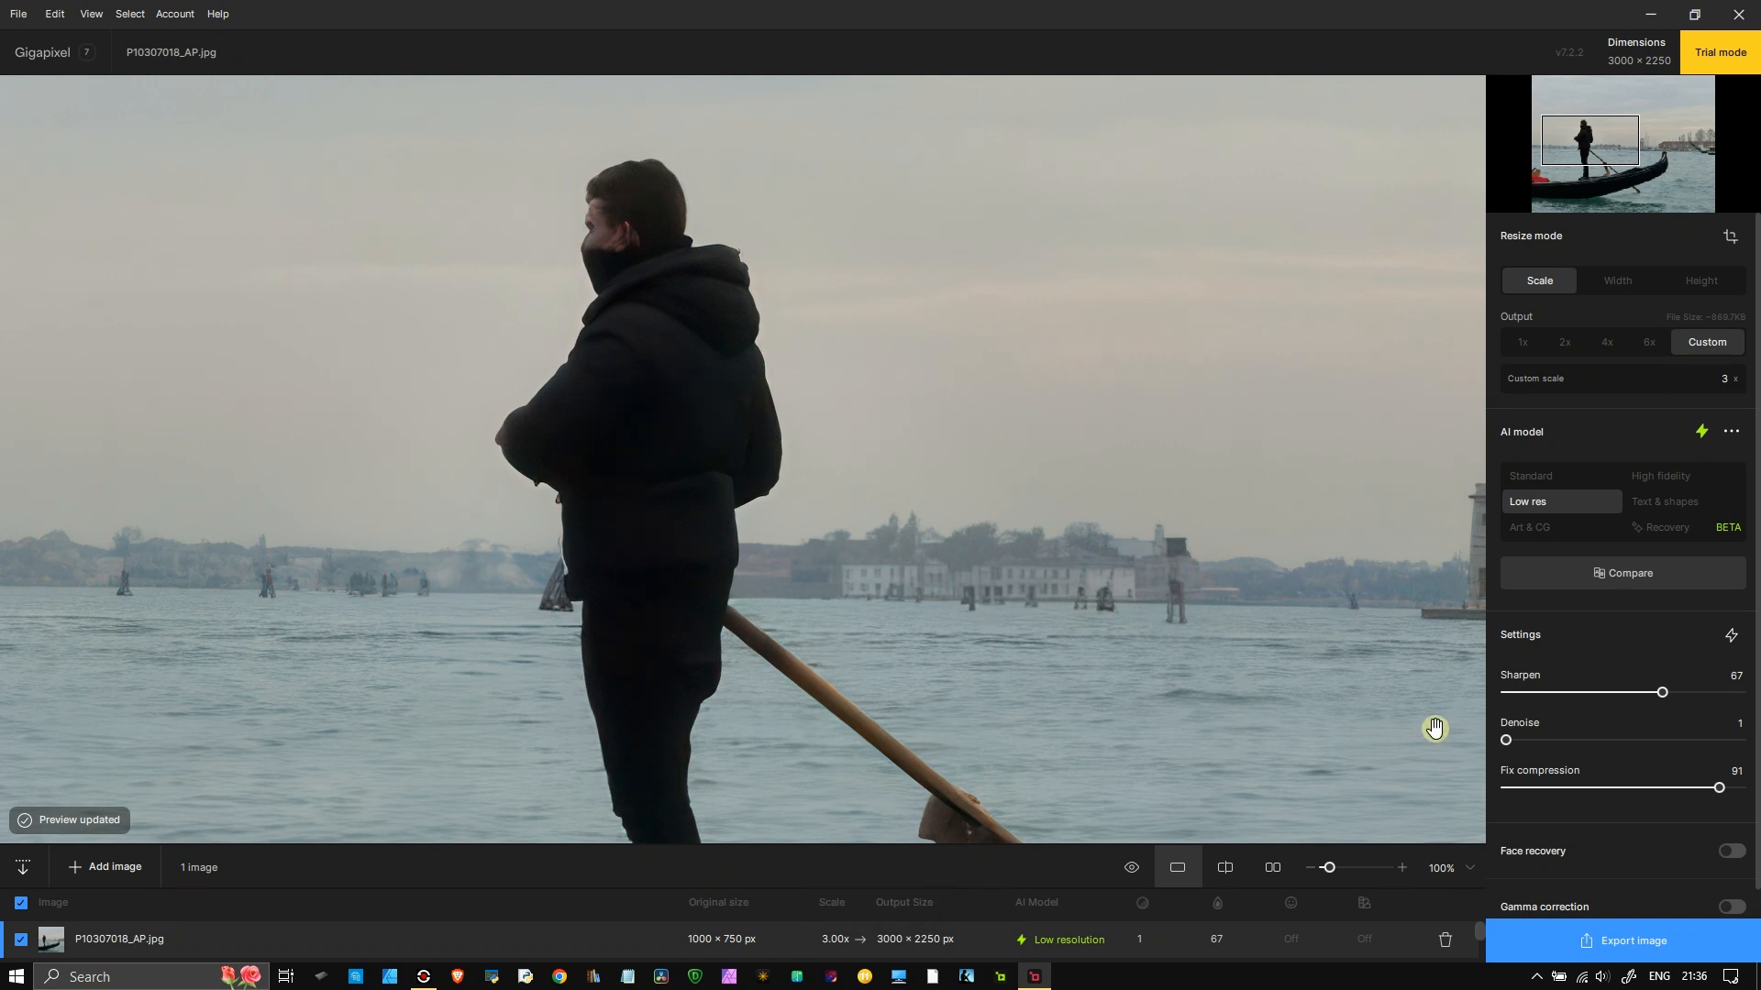
{"action": "left_click", "coordinate": [1616, 280]}
{"action": "left_click", "coordinate": [1688, 341]}
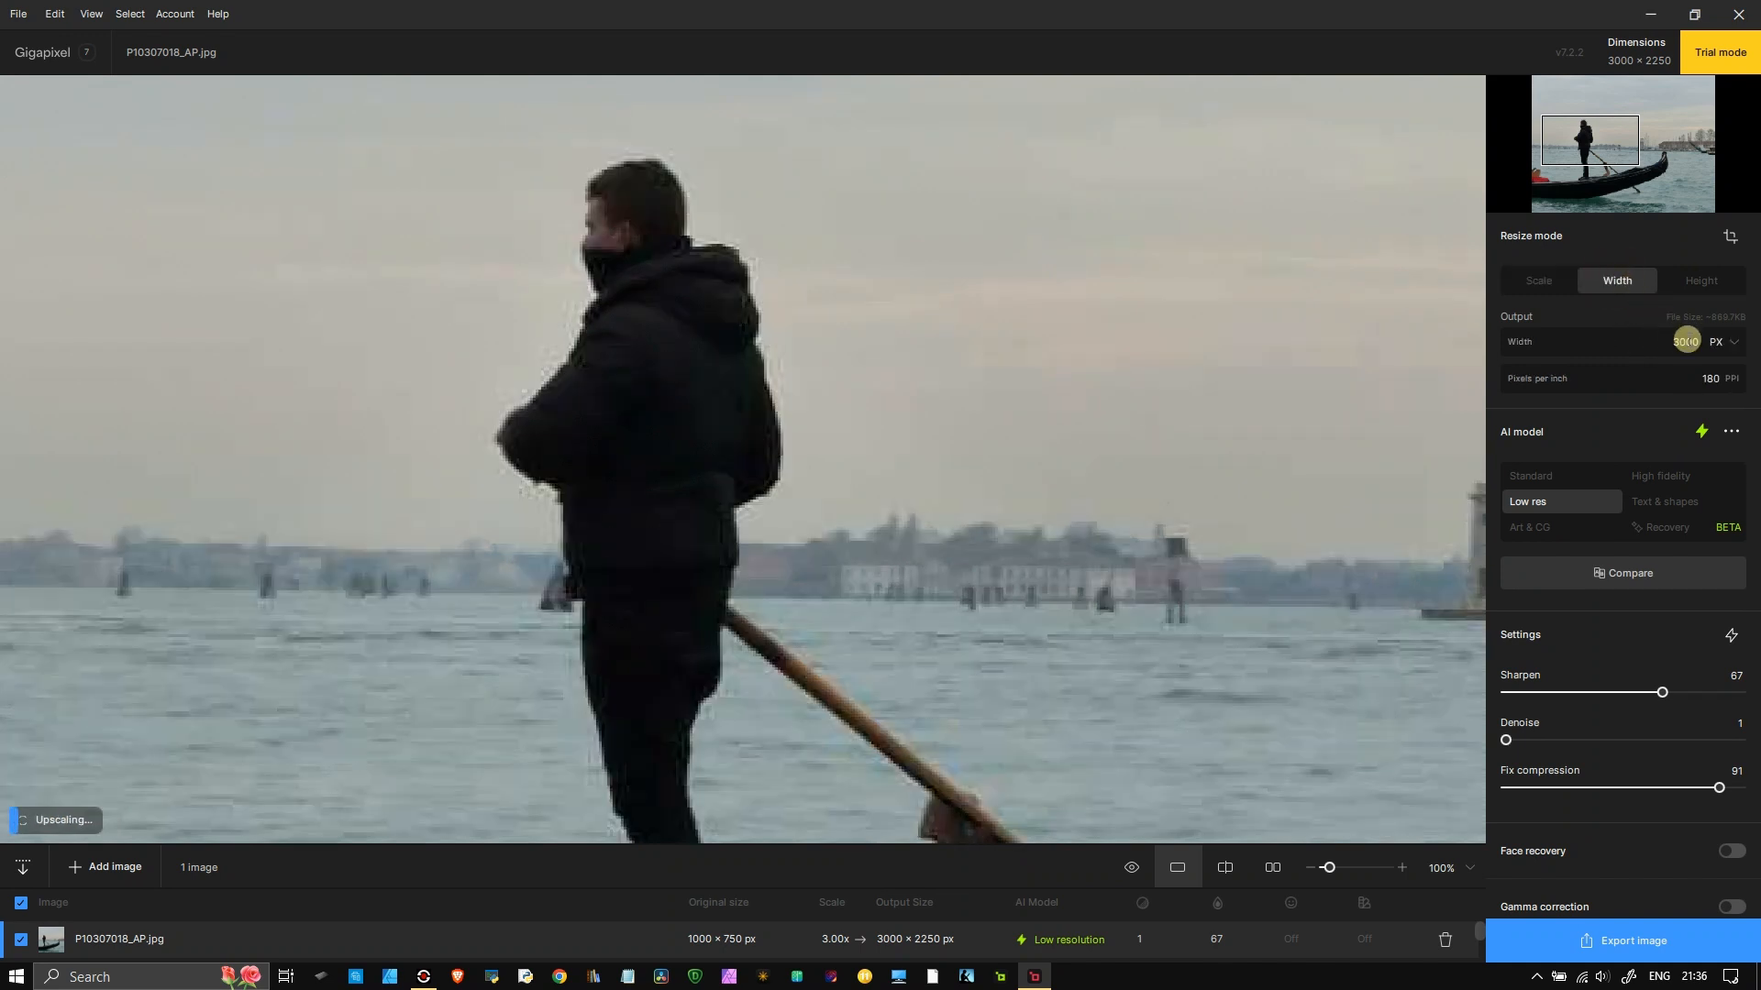
{"action": "type", "text": "4000"}
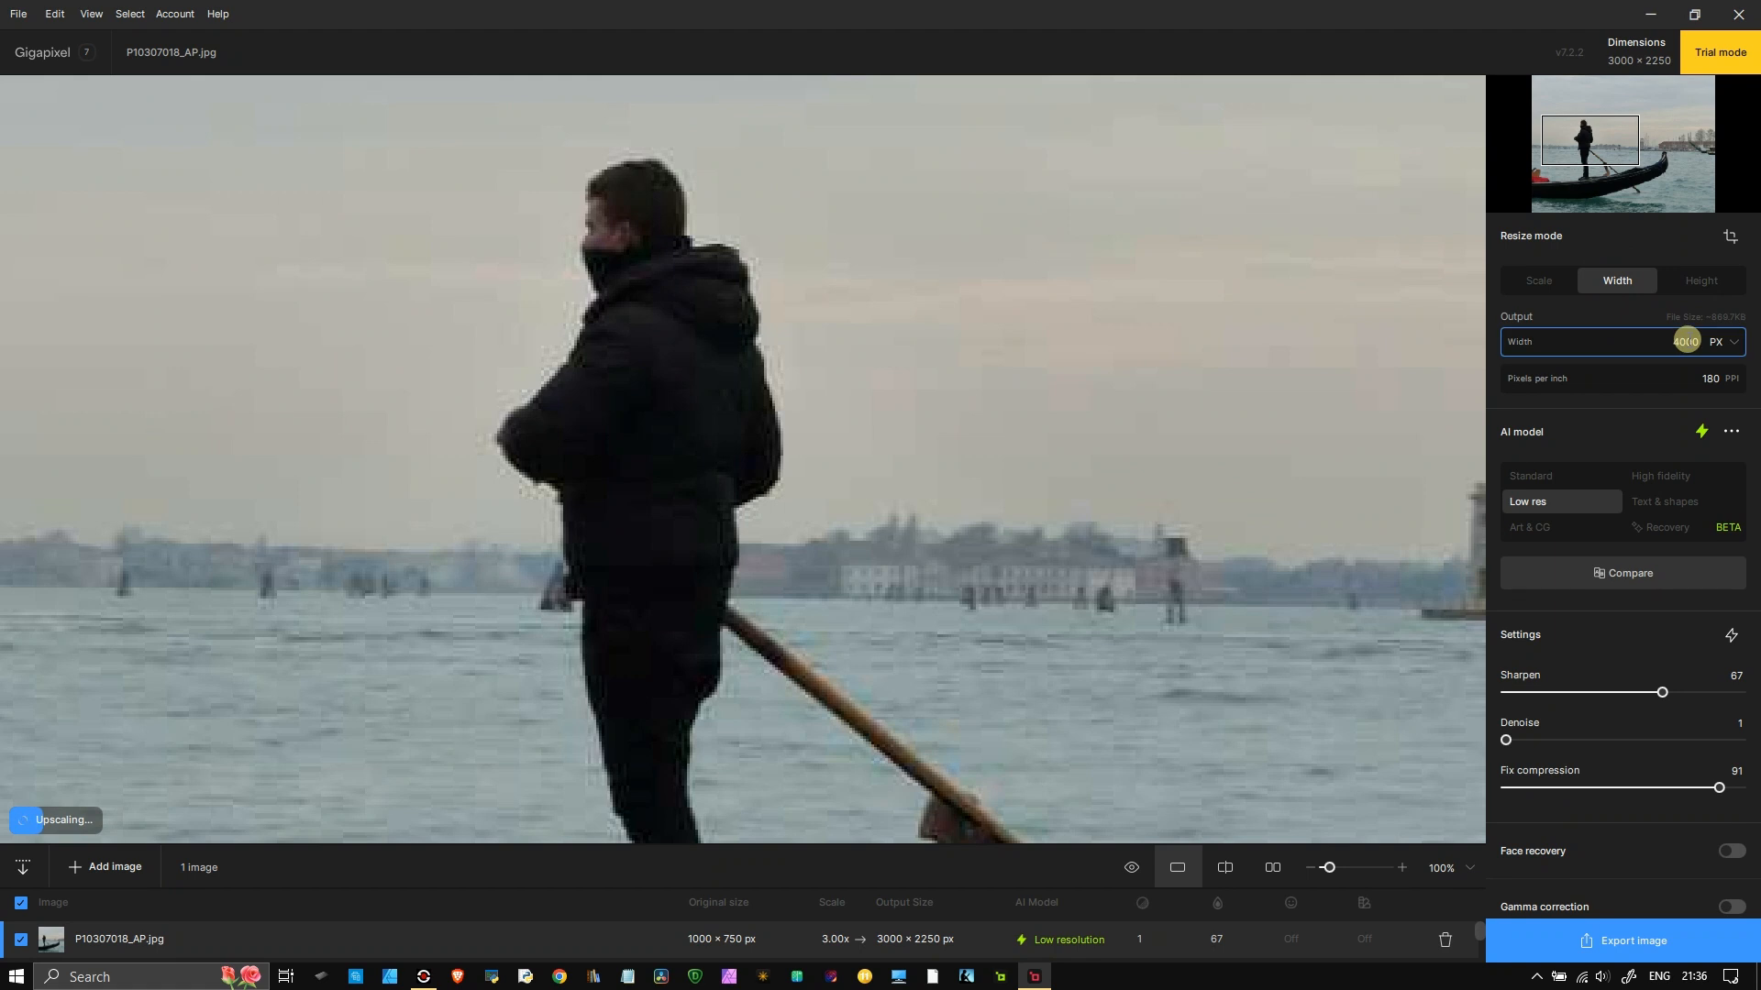
{"action": "key", "text": "Return"}
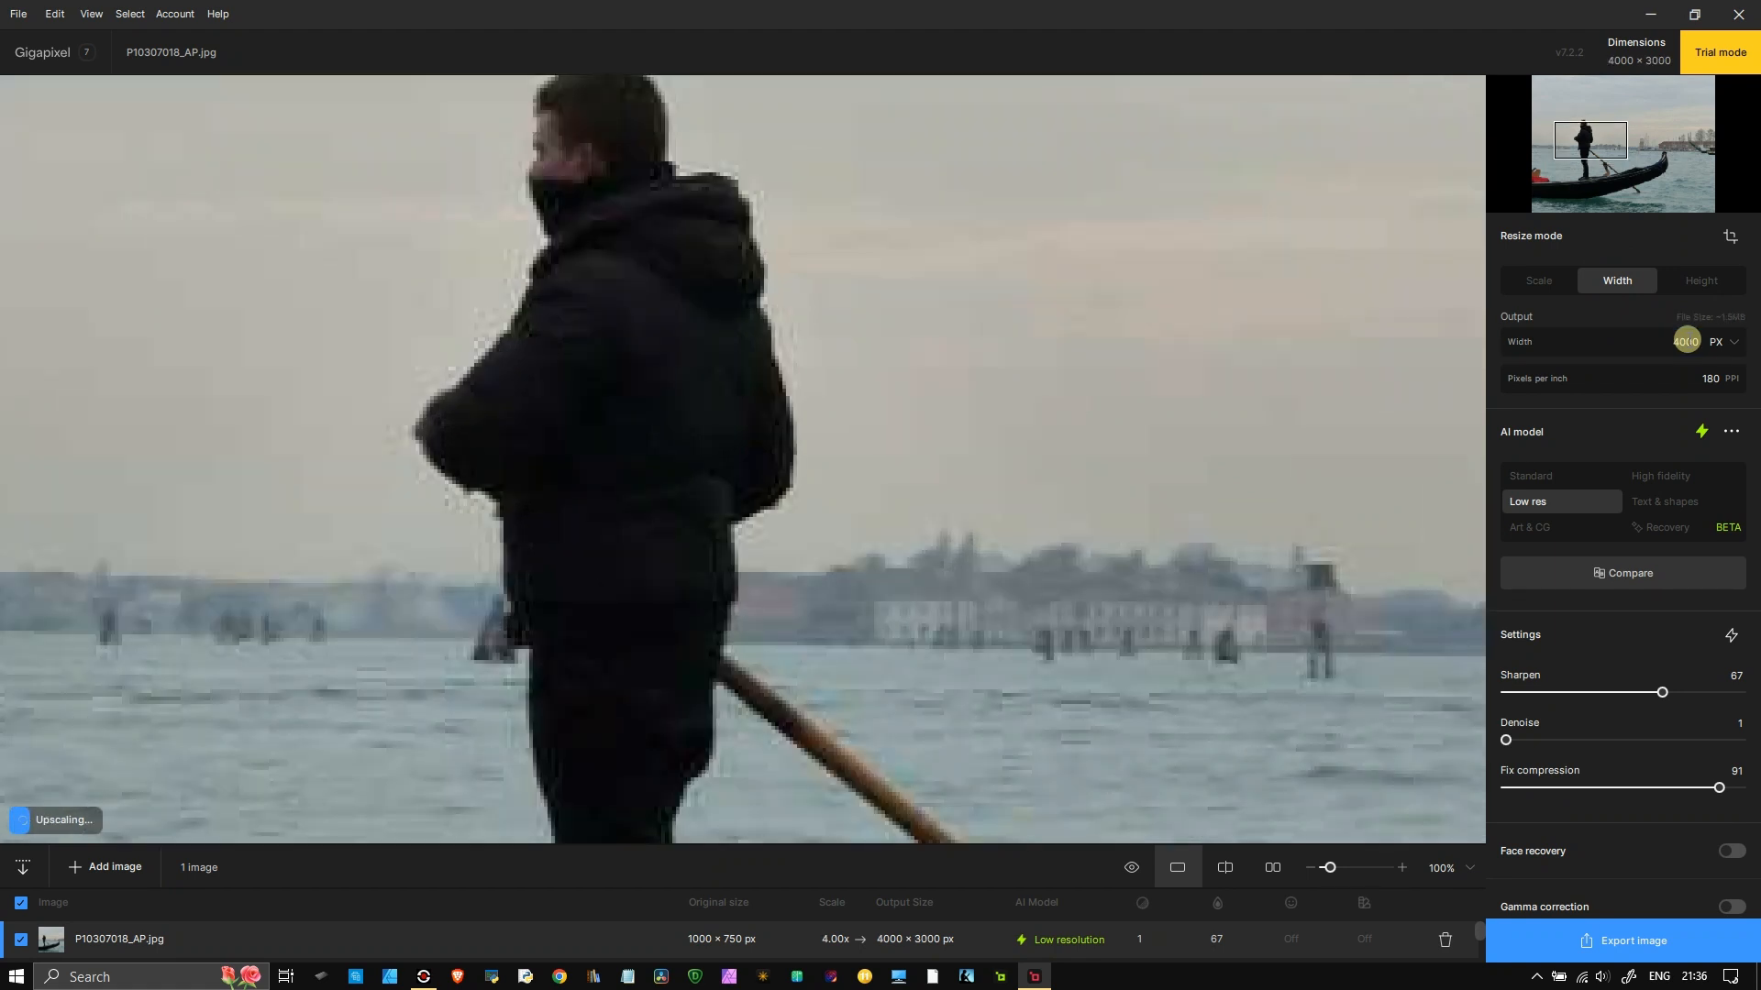
{"action": "left_click_drag", "start_coordinate": [621, 260], "coordinate": [883, 484]}
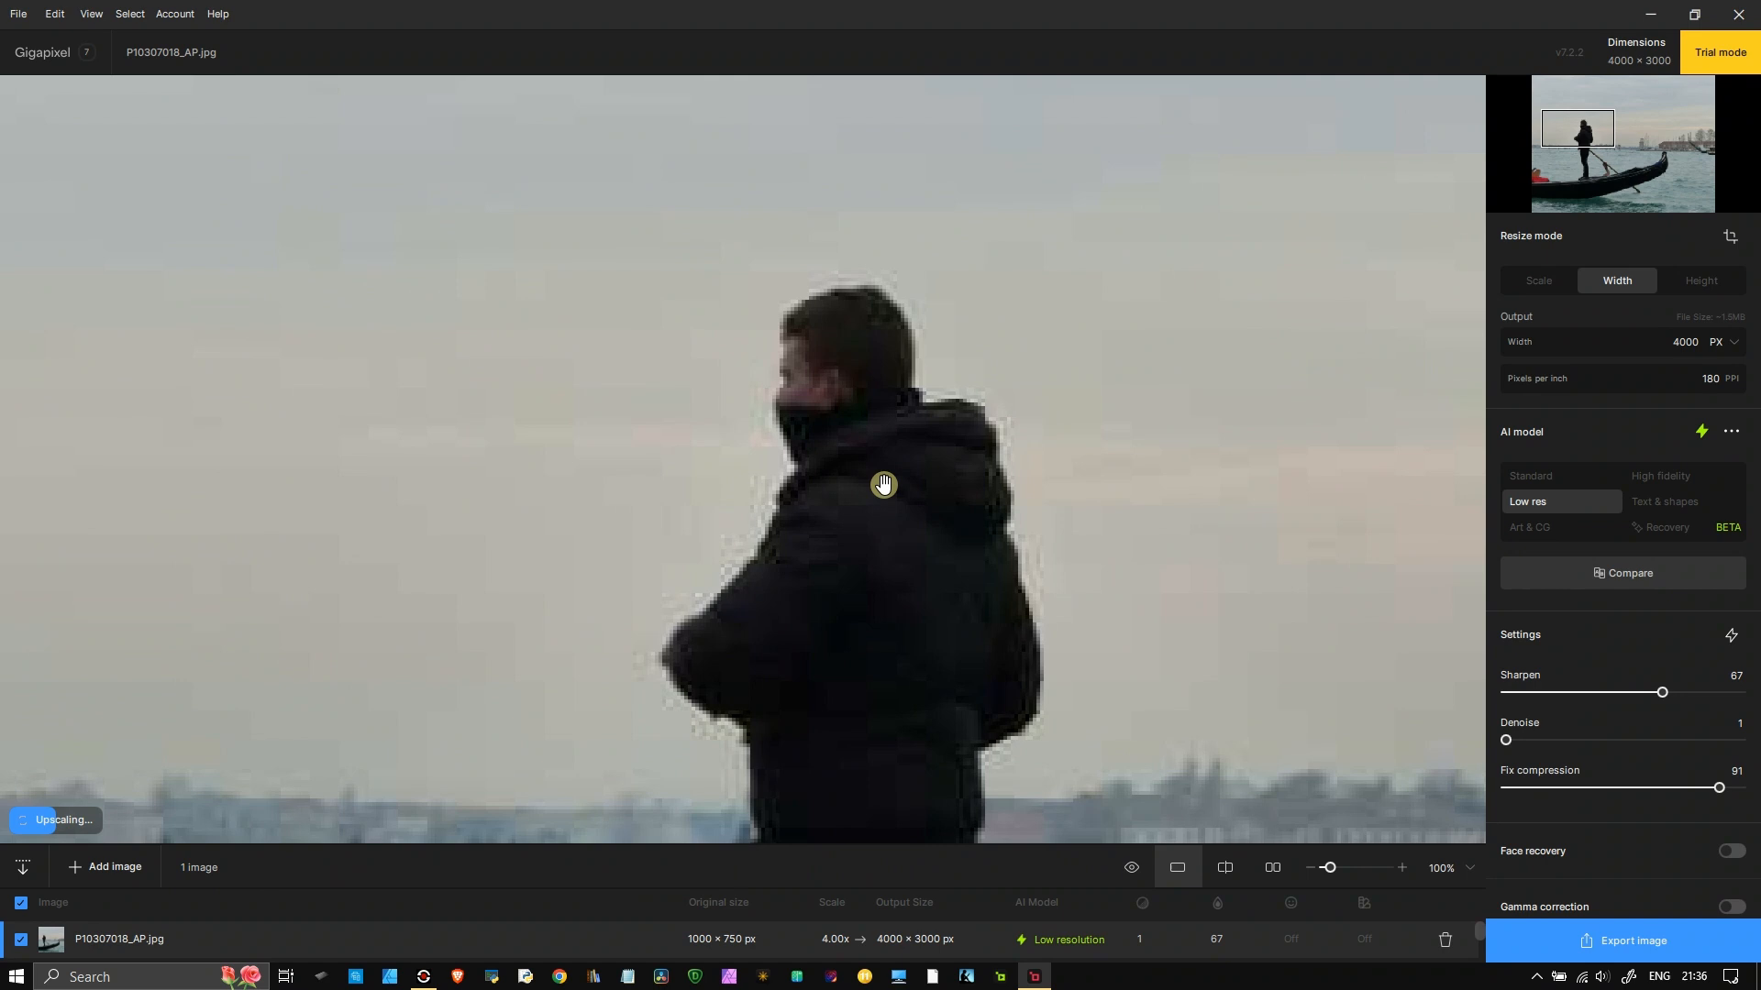
- Minimize Gigapixel and open P1030701.JPG from the test image\VENICE\TOPAZ folder in the image viewer
{"action": "left_click", "coordinate": [1638, 16]}
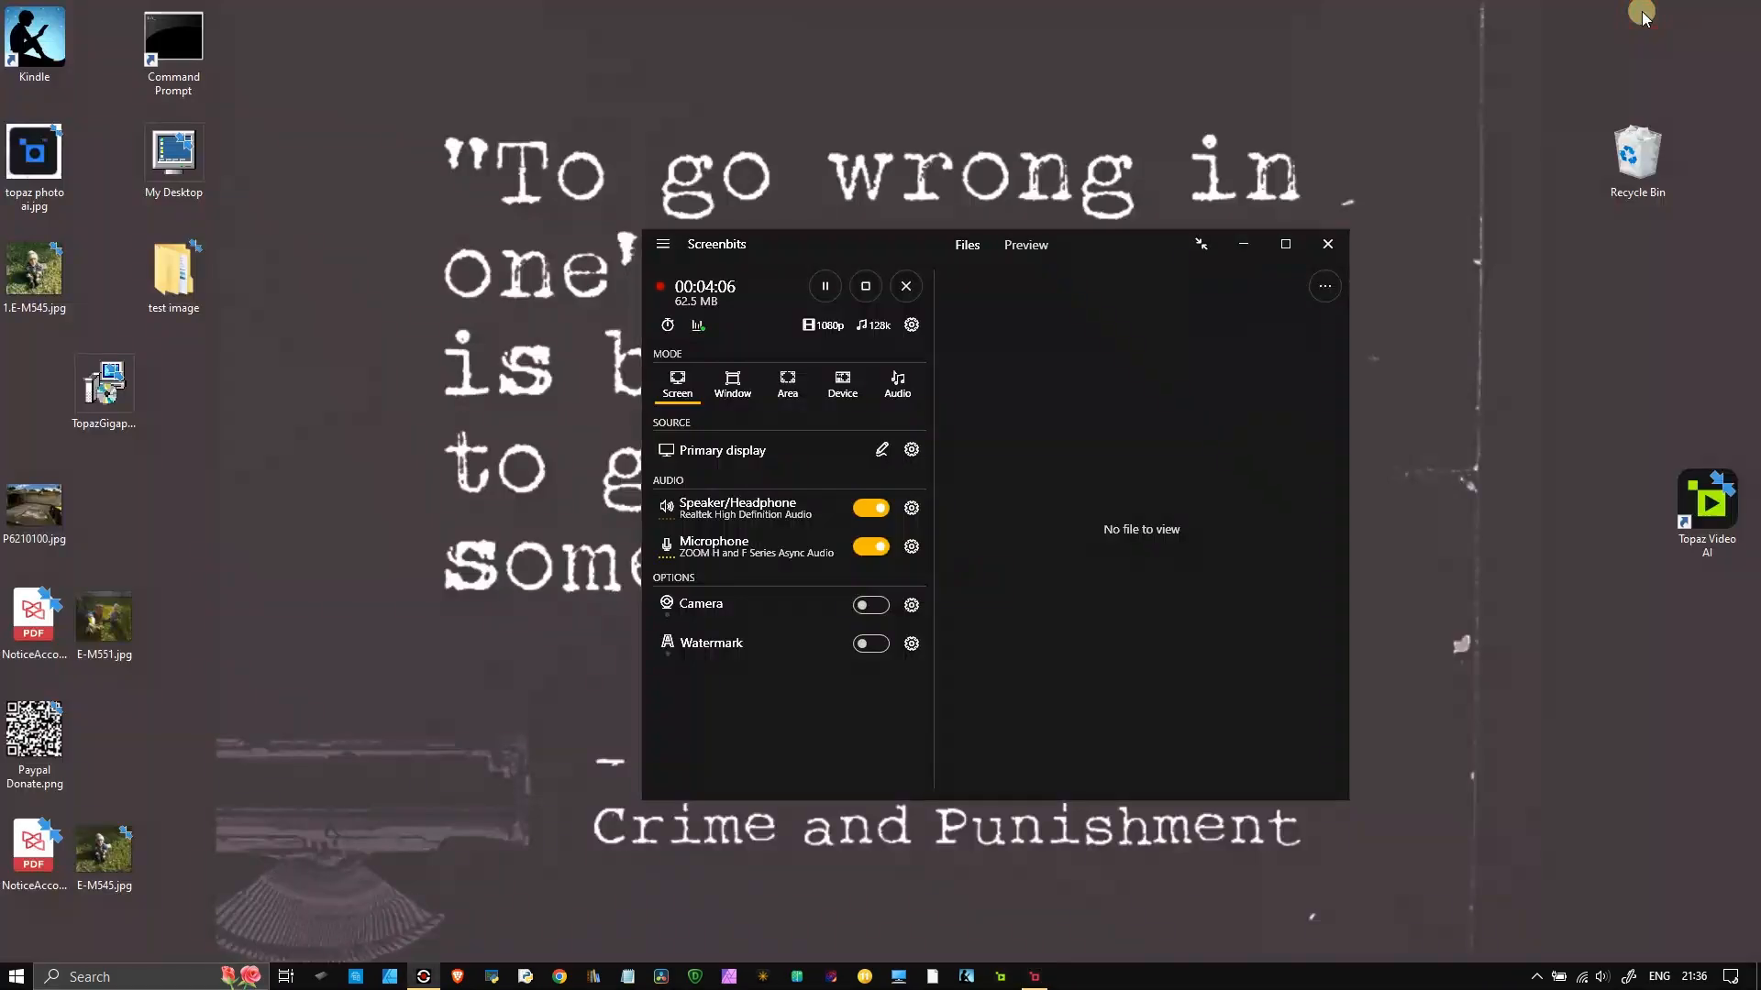
{"action": "double_click", "coordinate": [168, 294]}
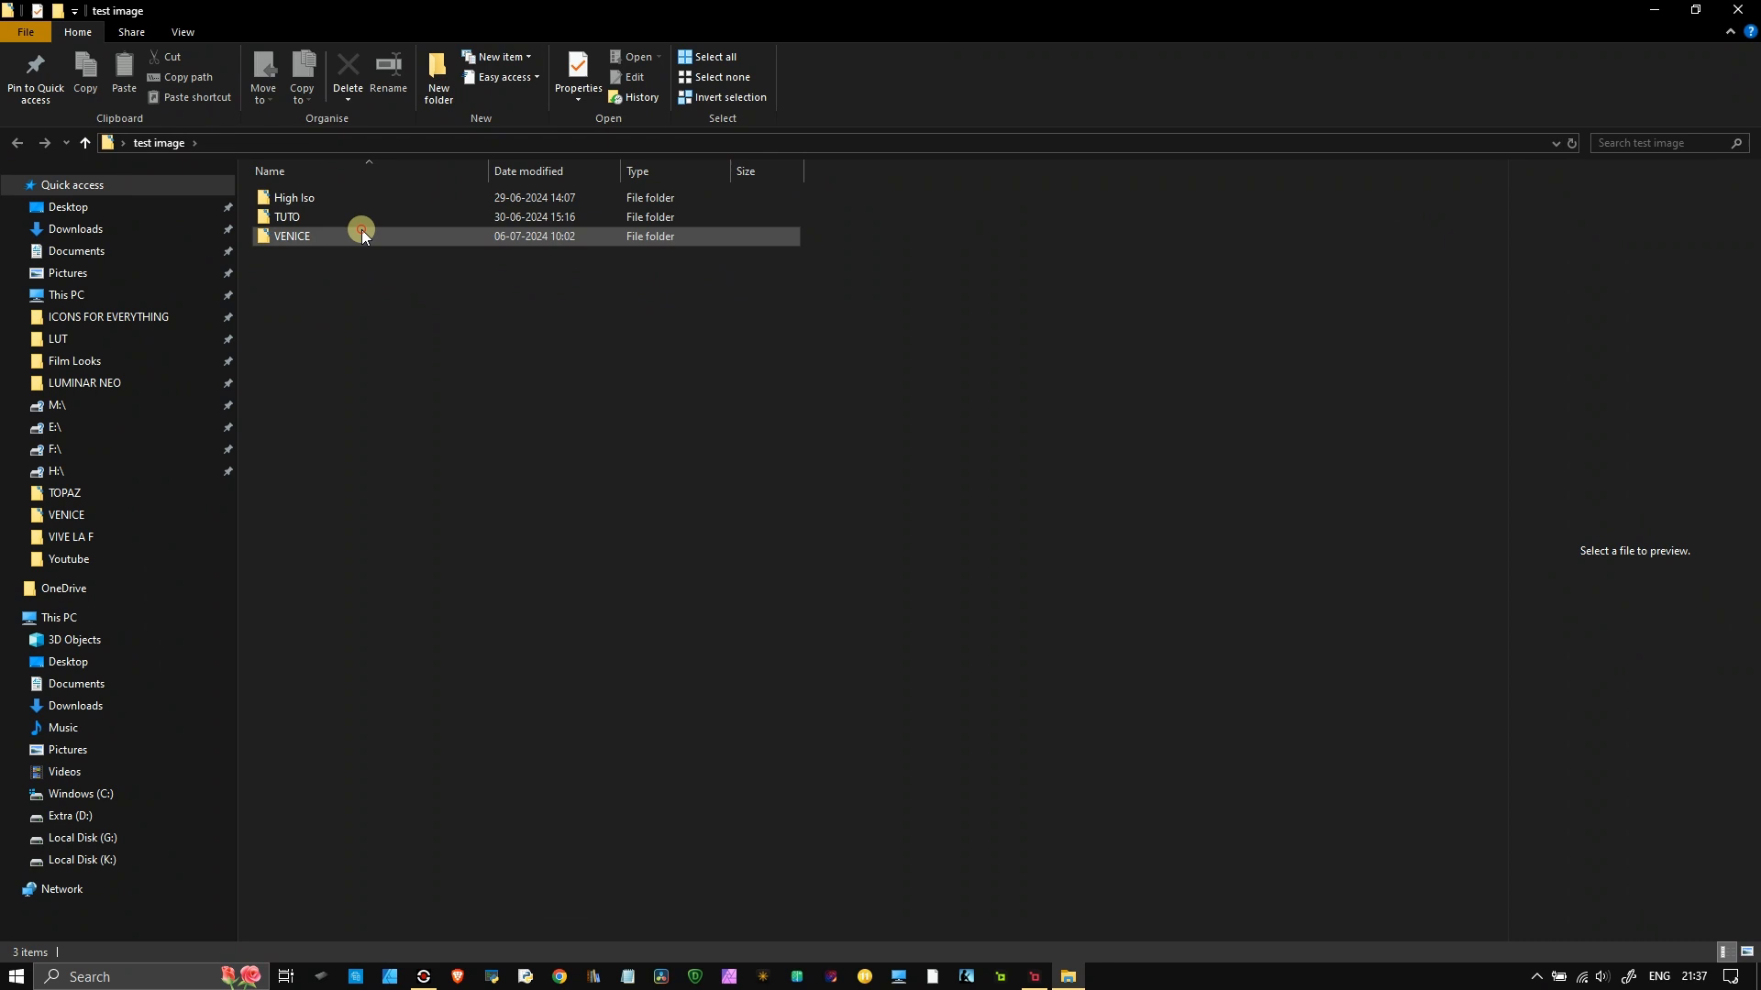
{"action": "double_click", "coordinate": [362, 234]}
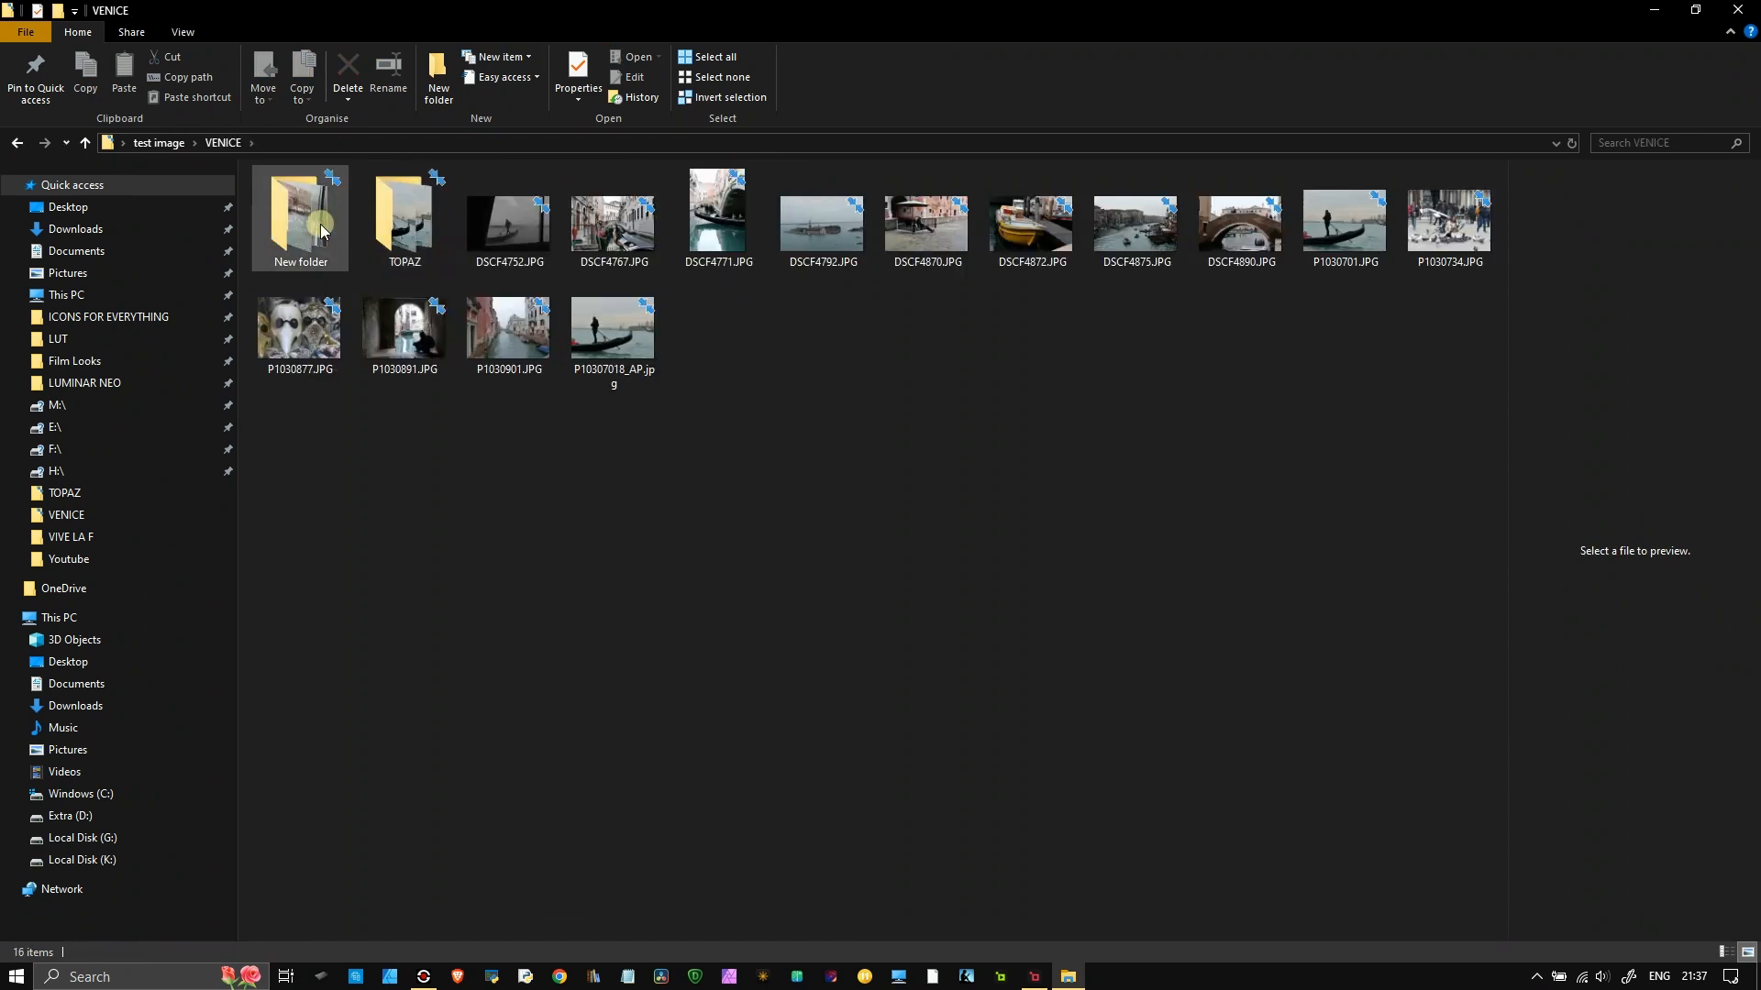
{"action": "double_click", "coordinate": [396, 228]}
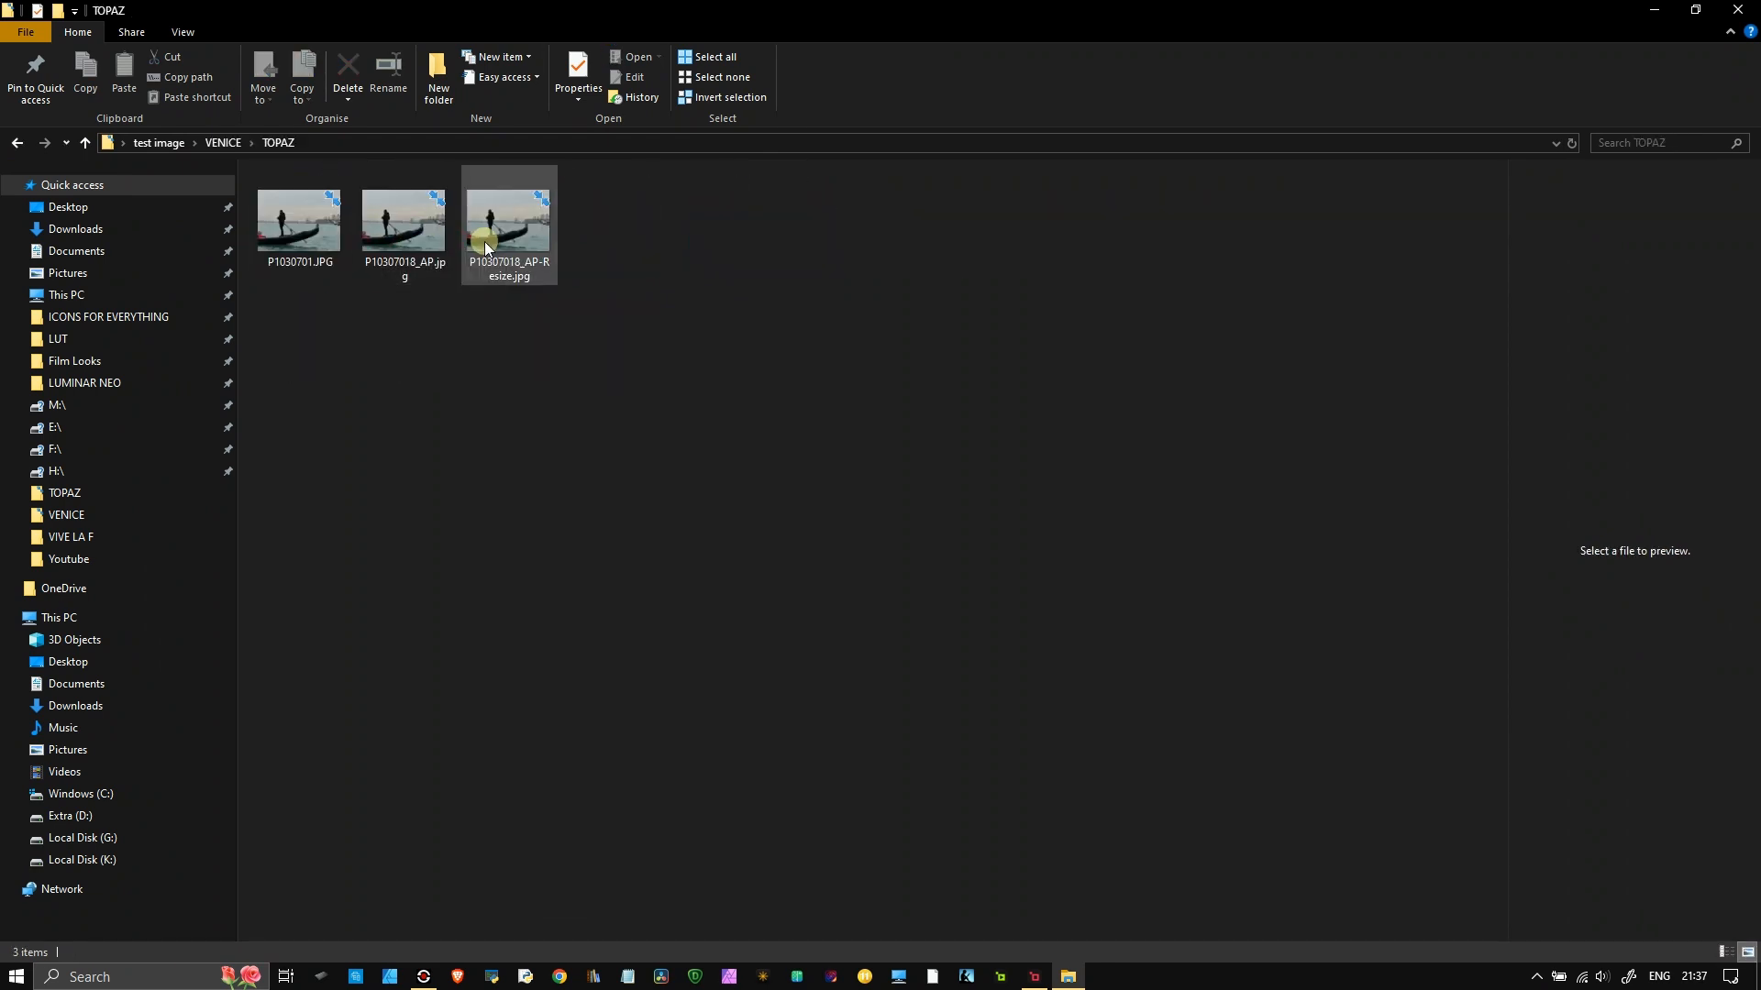
{"action": "double_click", "coordinate": [300, 208]}
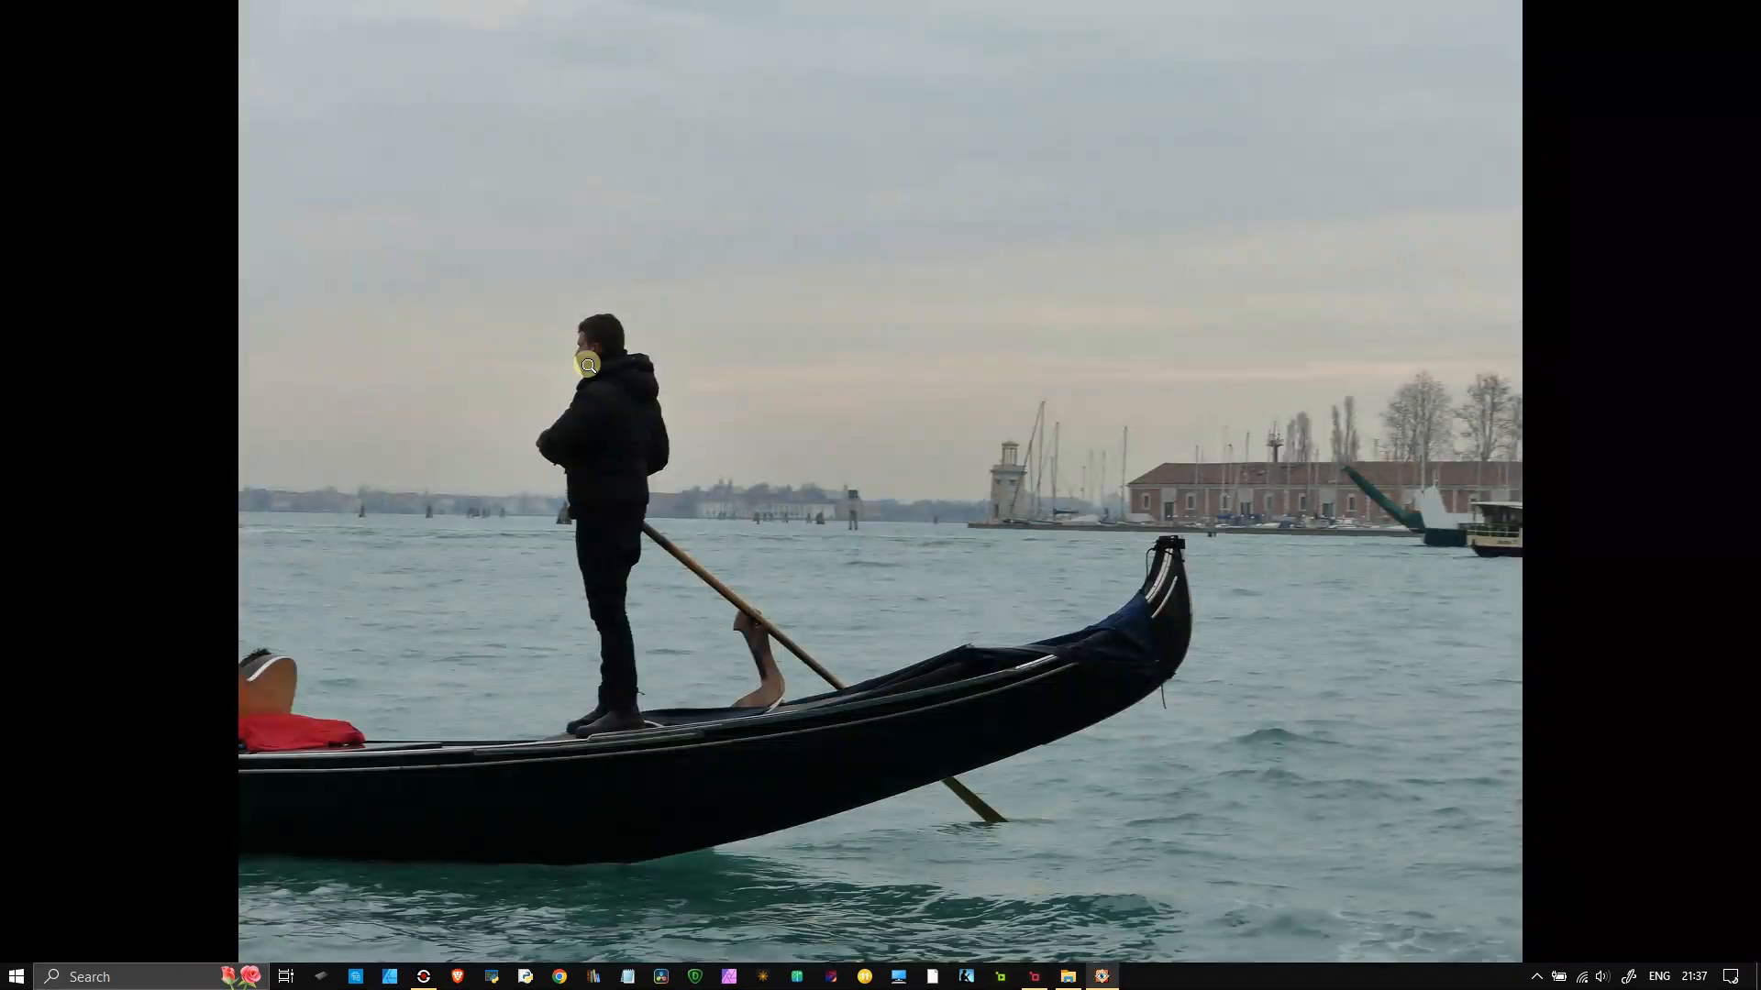
- Examine the gondolier in the original photo at 100% zoom, and switch back to Gigapixel
{"action": "mouse_move", "coordinate": [1747, 385]}
{"action": "left_click", "coordinate": [627, 381]}
{"action": "left_click_drag", "start_coordinate": [628, 381], "coordinate": [1054, 291]}
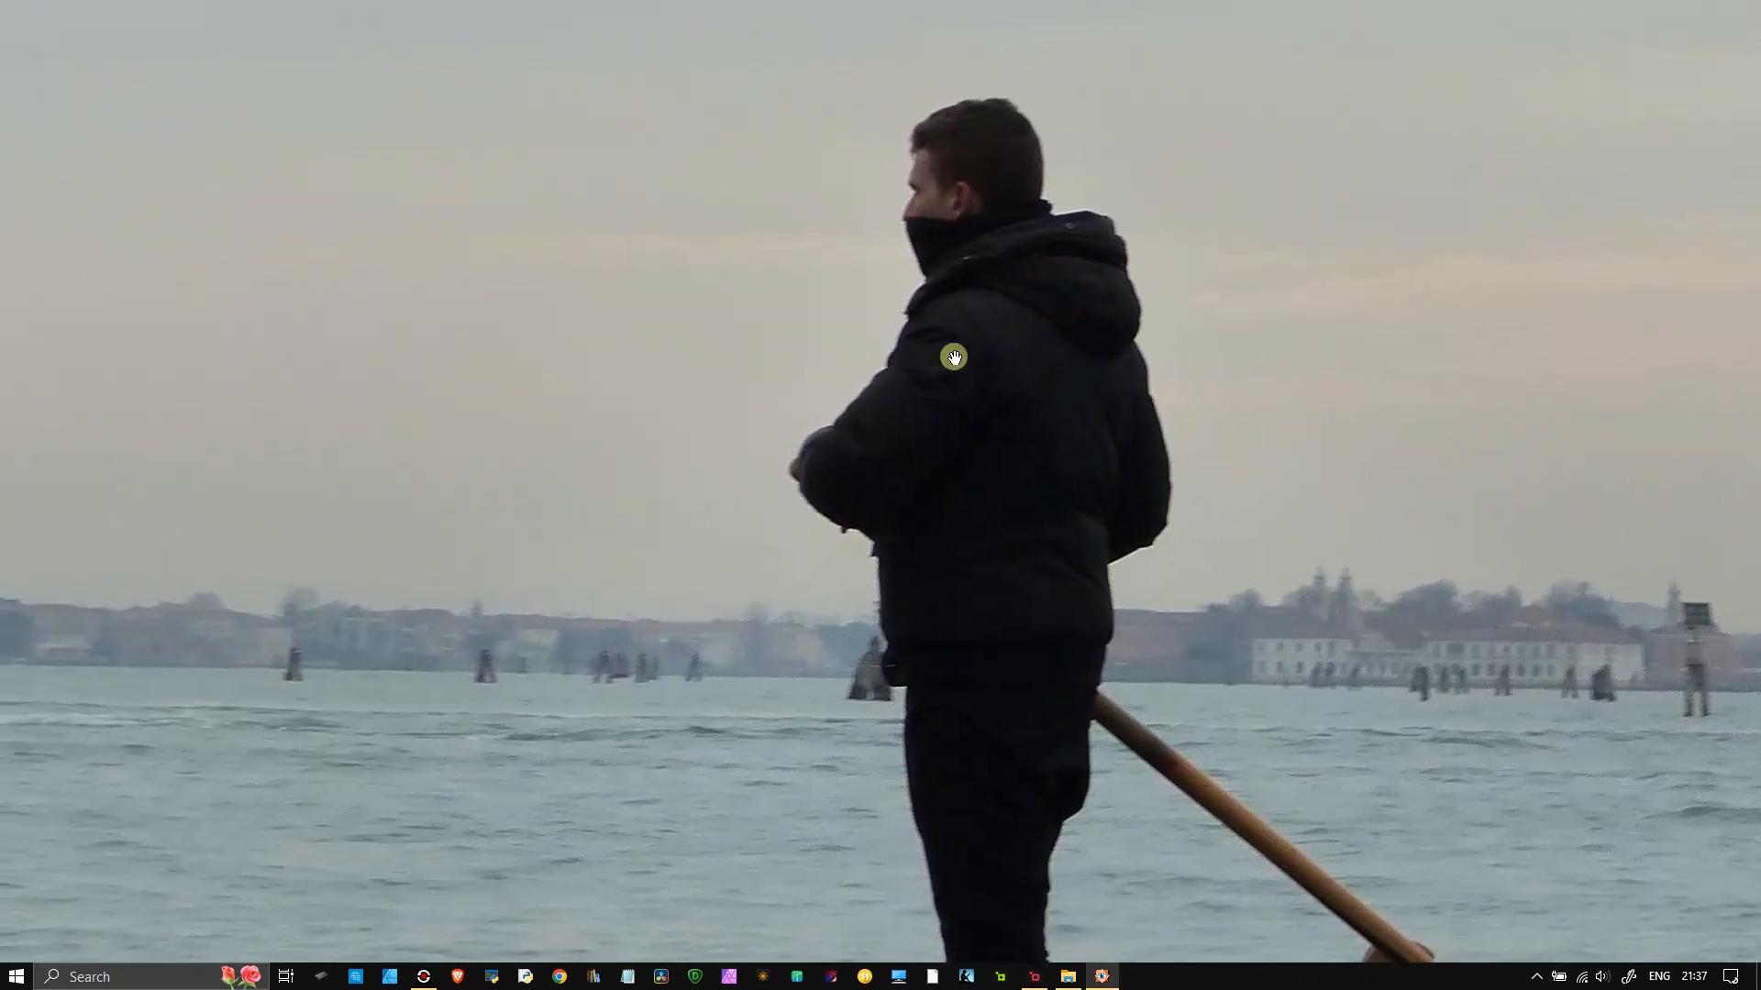
{"action": "mouse_move", "coordinate": [262, 958]}
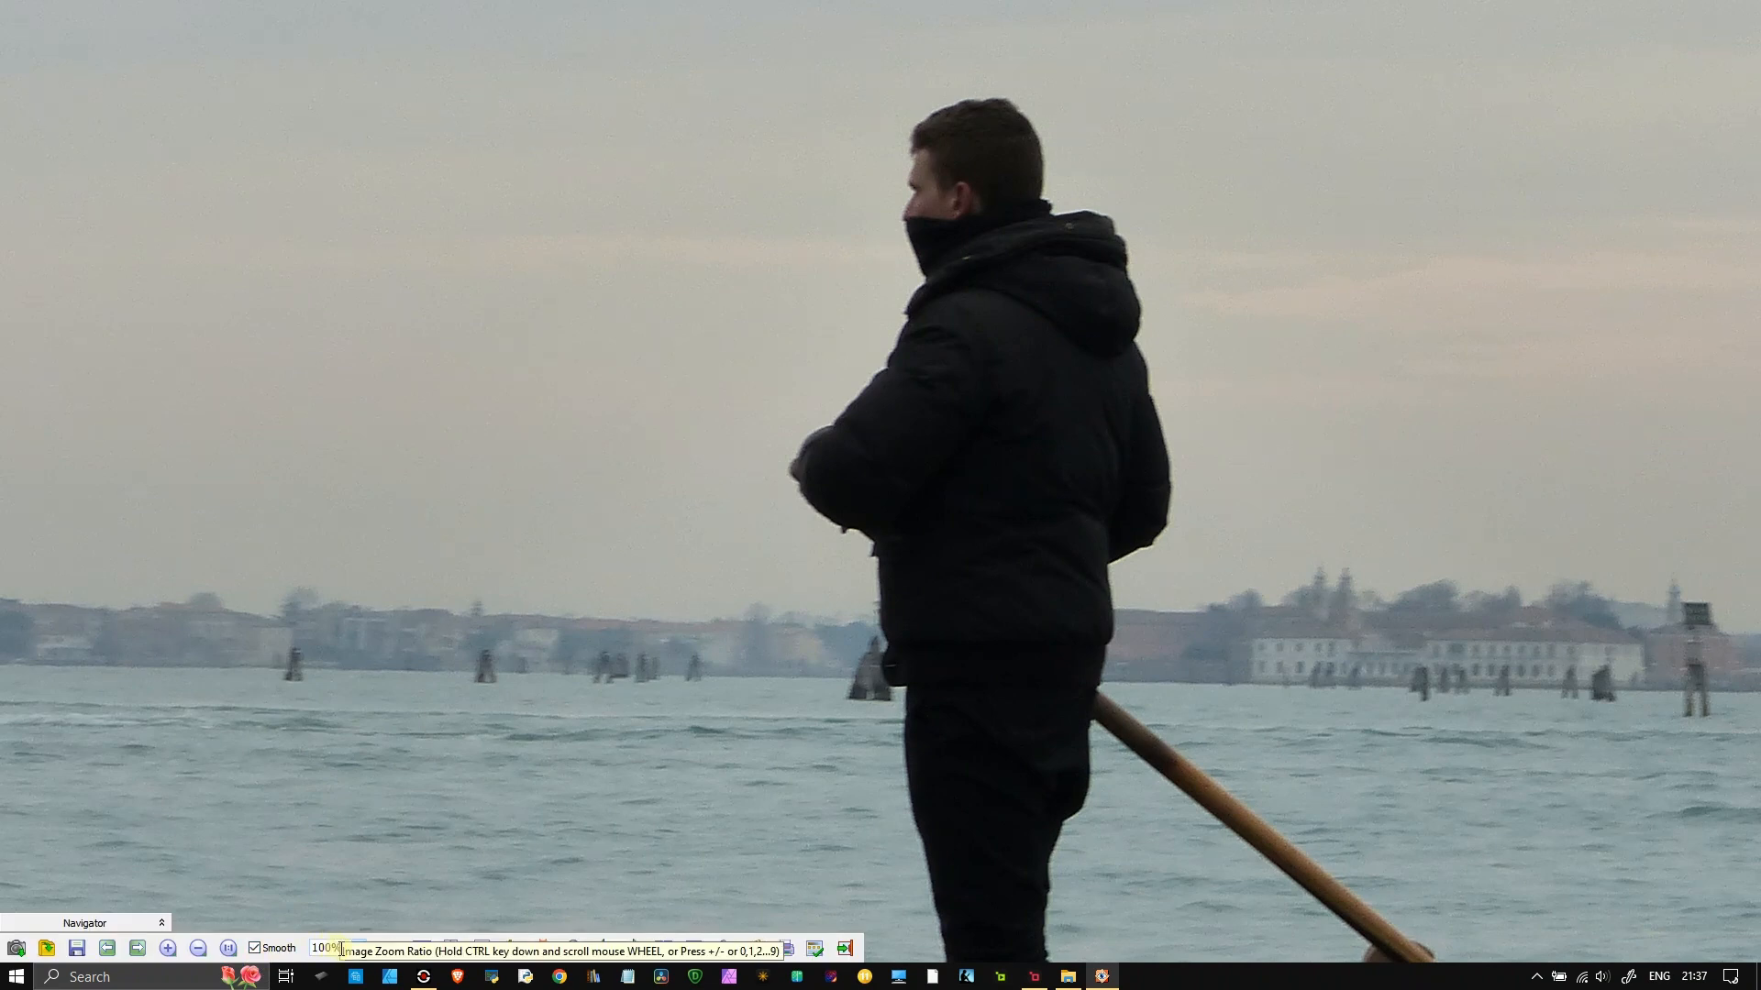
{"action": "left_click", "coordinate": [1046, 978]}
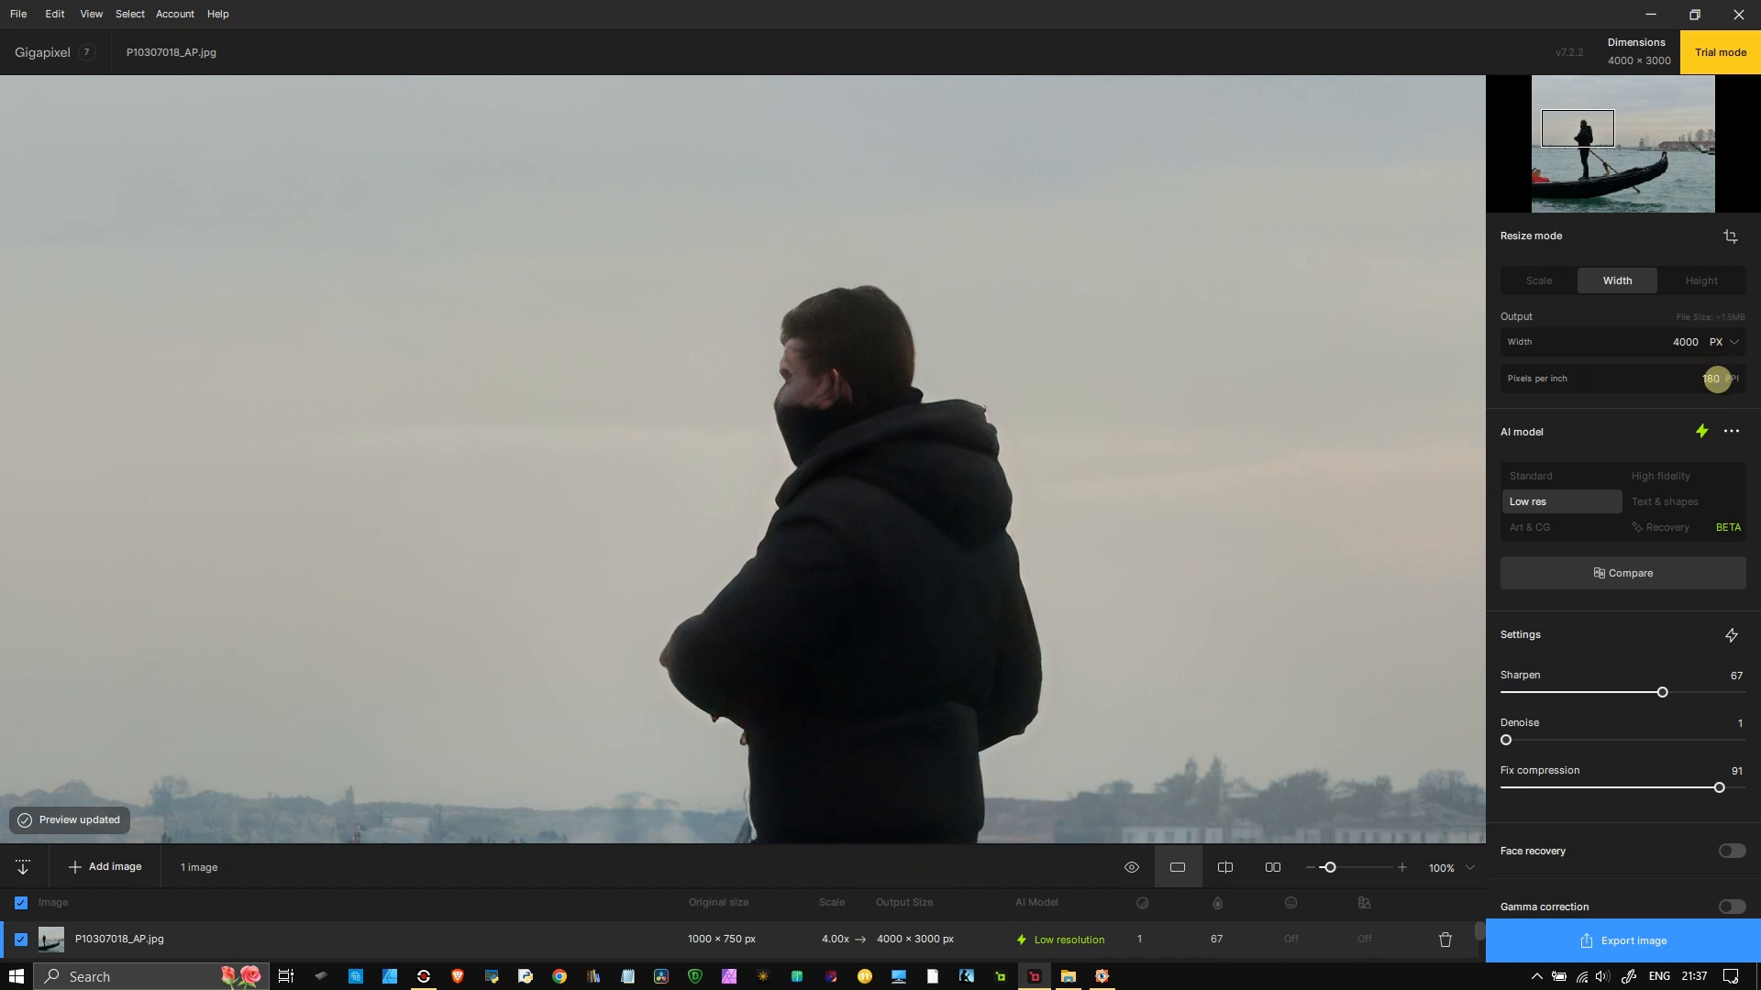
- Show the preview in split view and sweep the divider across the gondolier to compare the original with the Low res result
{"action": "mouse_move", "coordinate": [1539, 433]}
{"action": "left_click", "coordinate": [1649, 565]}
{"action": "left_click", "coordinate": [1226, 868]}
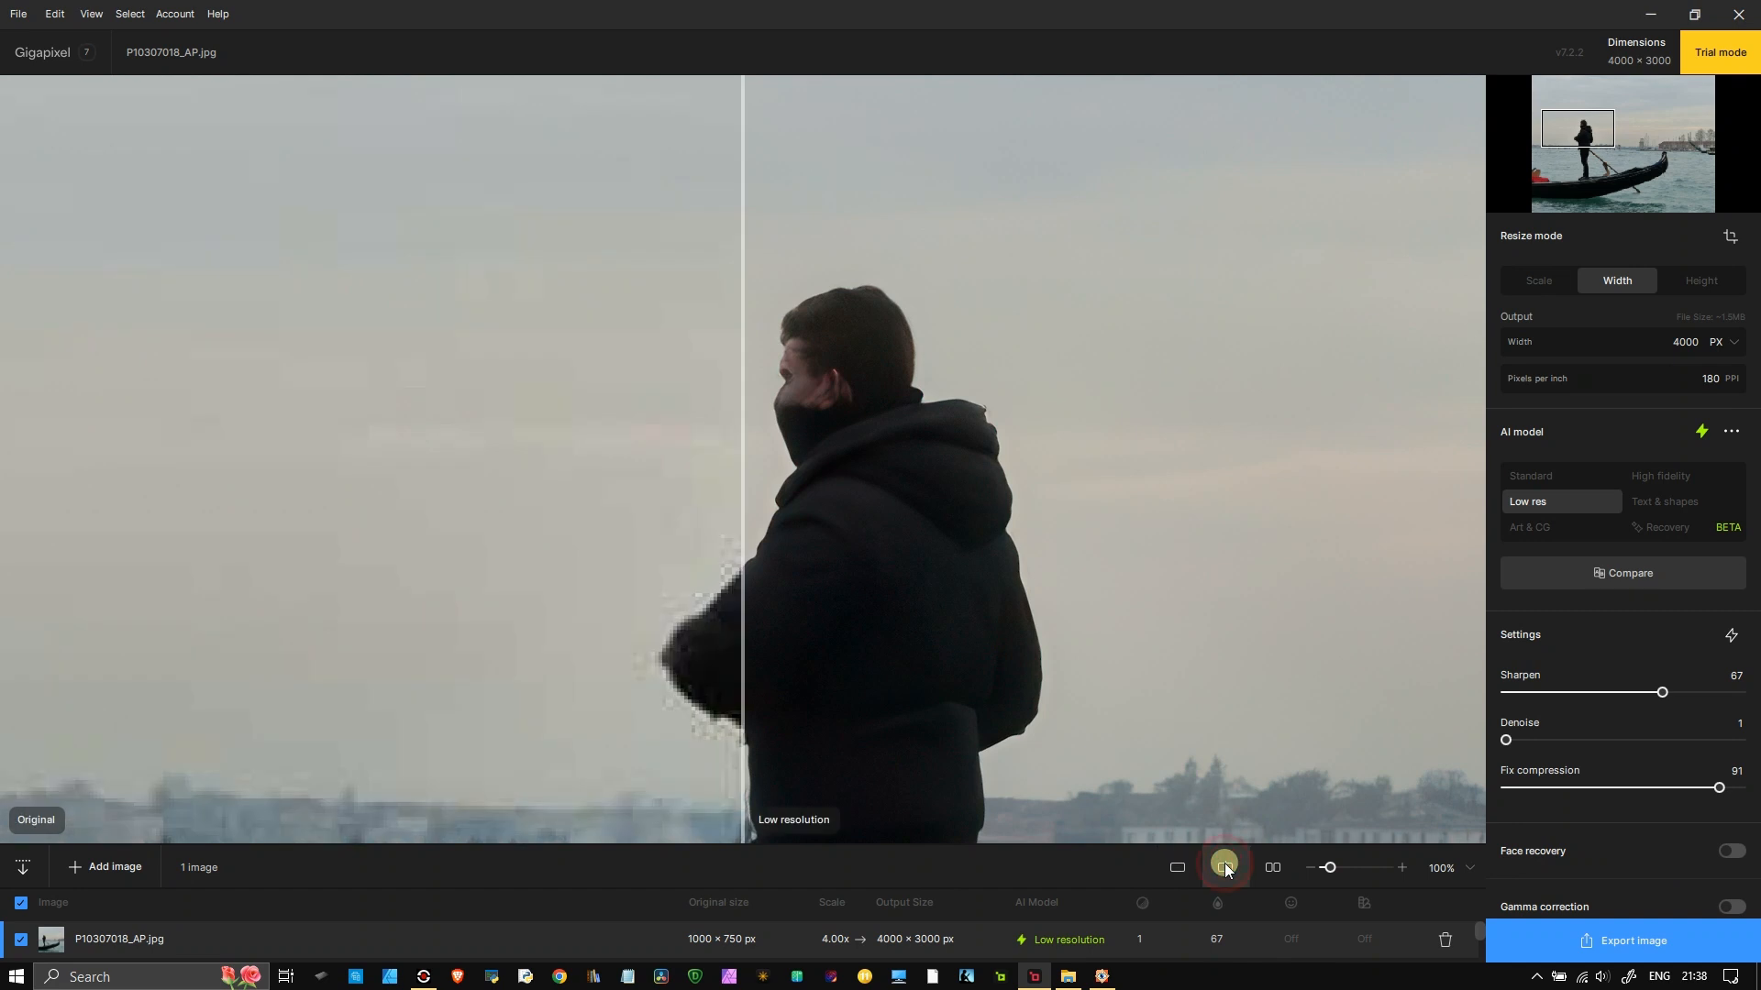
{"action": "left_click_drag", "start_coordinate": [739, 623], "coordinate": [1128, 618]}
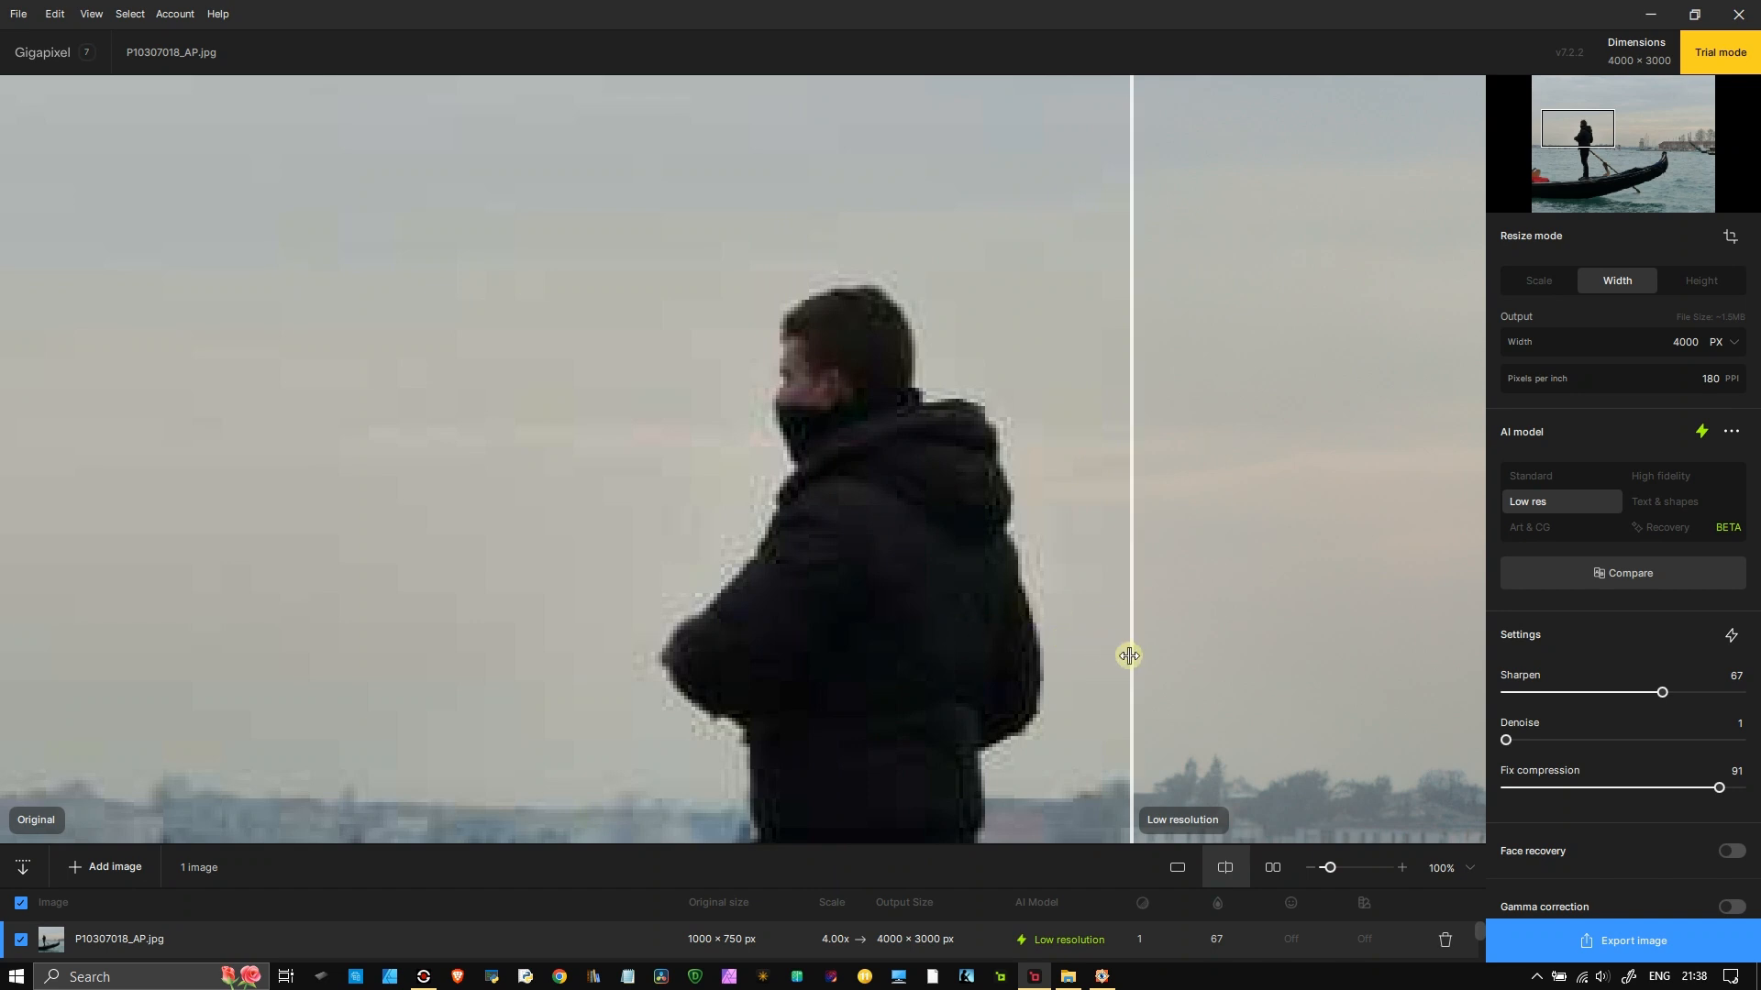
{"action": "left_click_drag", "start_coordinate": [1129, 656], "coordinate": [946, 628]}
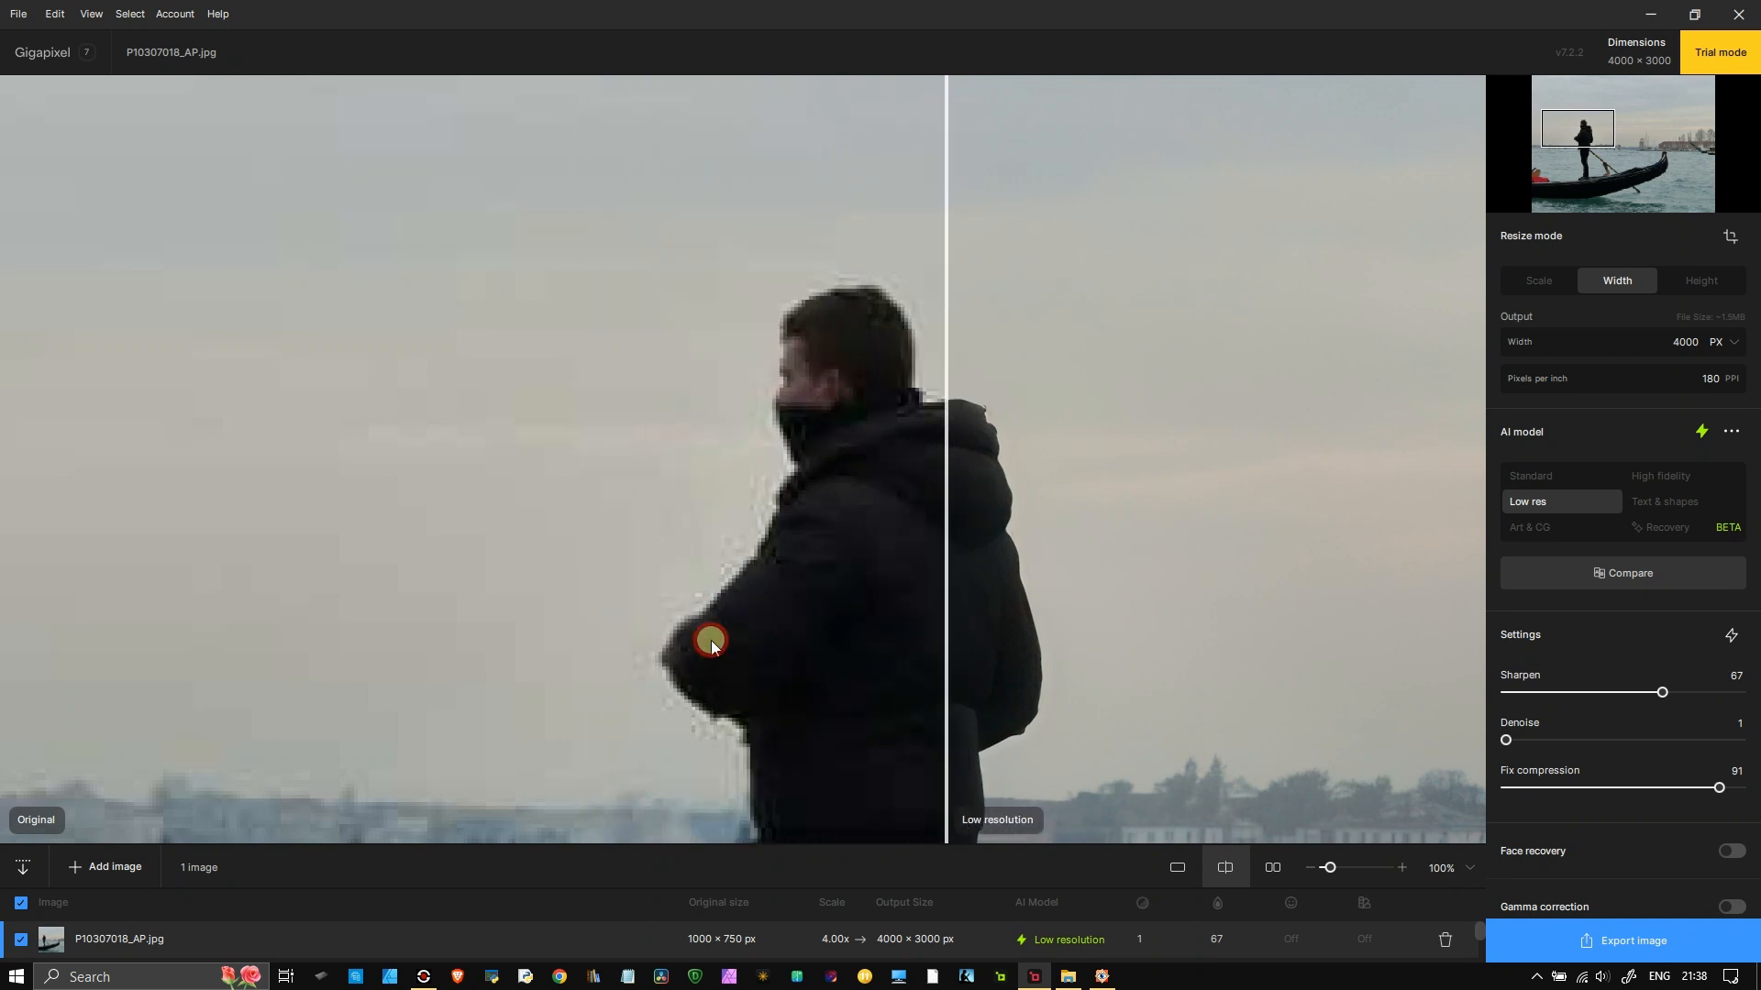
{"action": "left_click_drag", "start_coordinate": [710, 641], "coordinate": [532, 641]}
{"action": "left_click_drag", "start_coordinate": [881, 685], "coordinate": [855, 548]}
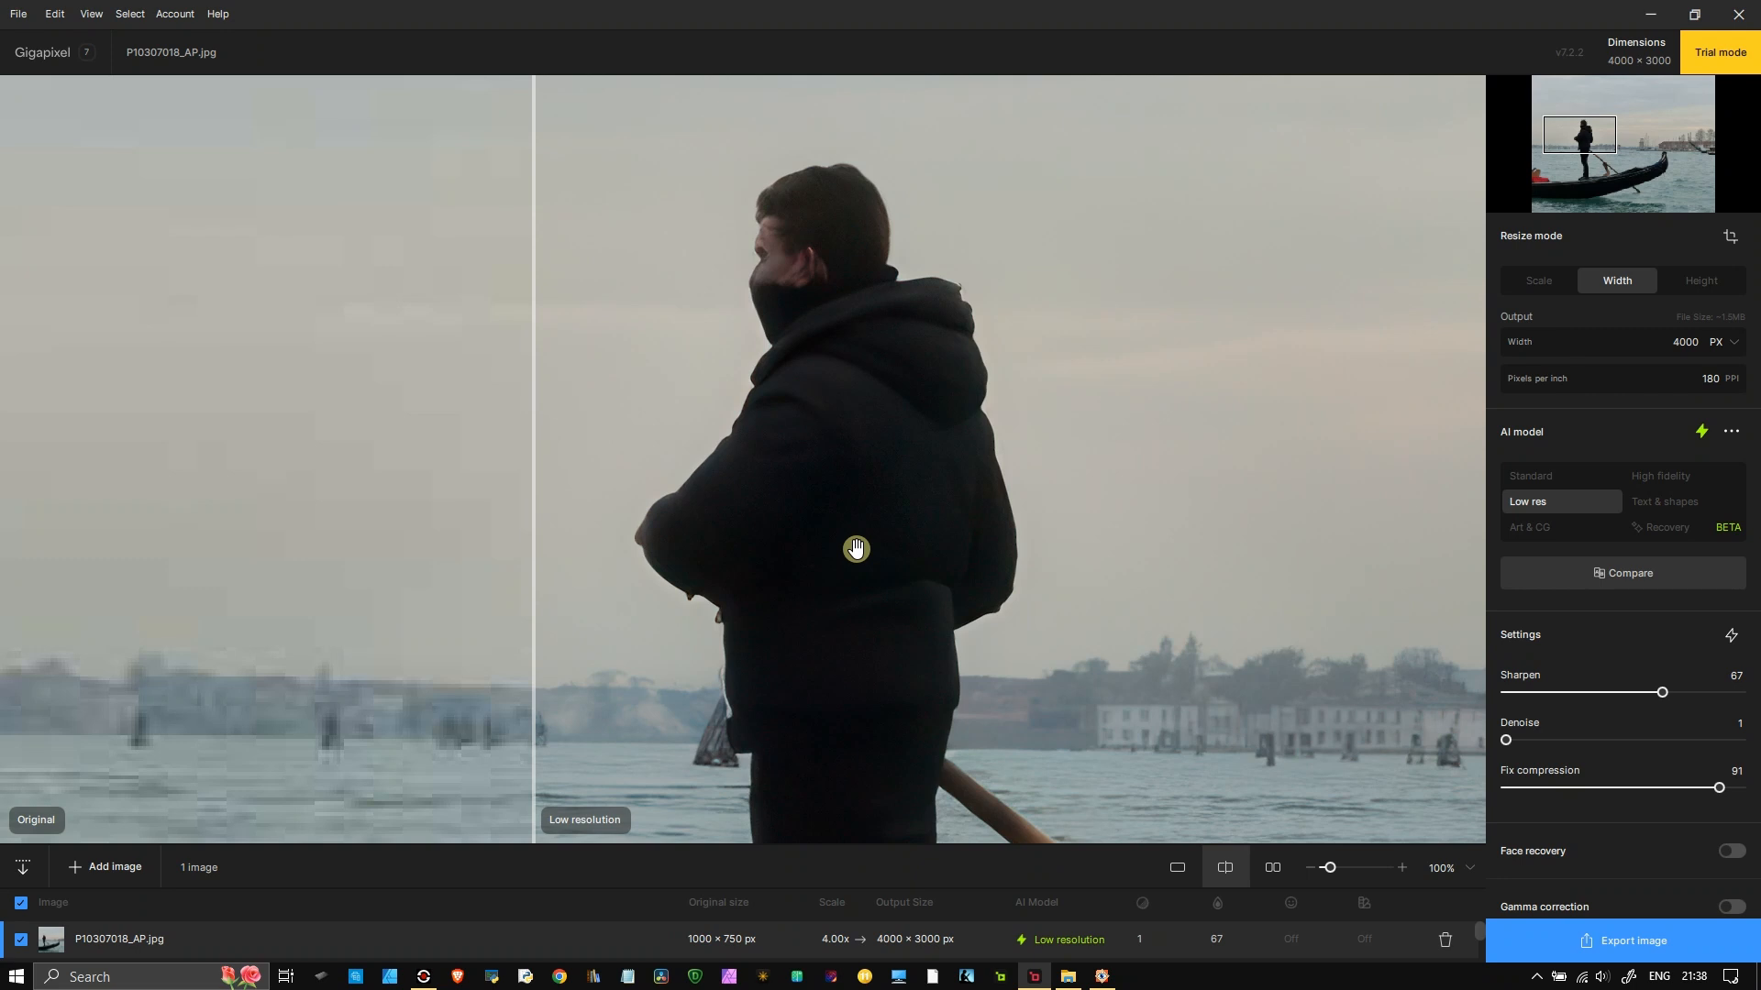
- Switch to P1030701.JPG in FastStone, examine the gondolier's jacket and arm, and return to Gigapixel
{"action": "mouse_move", "coordinate": [1088, 979]}
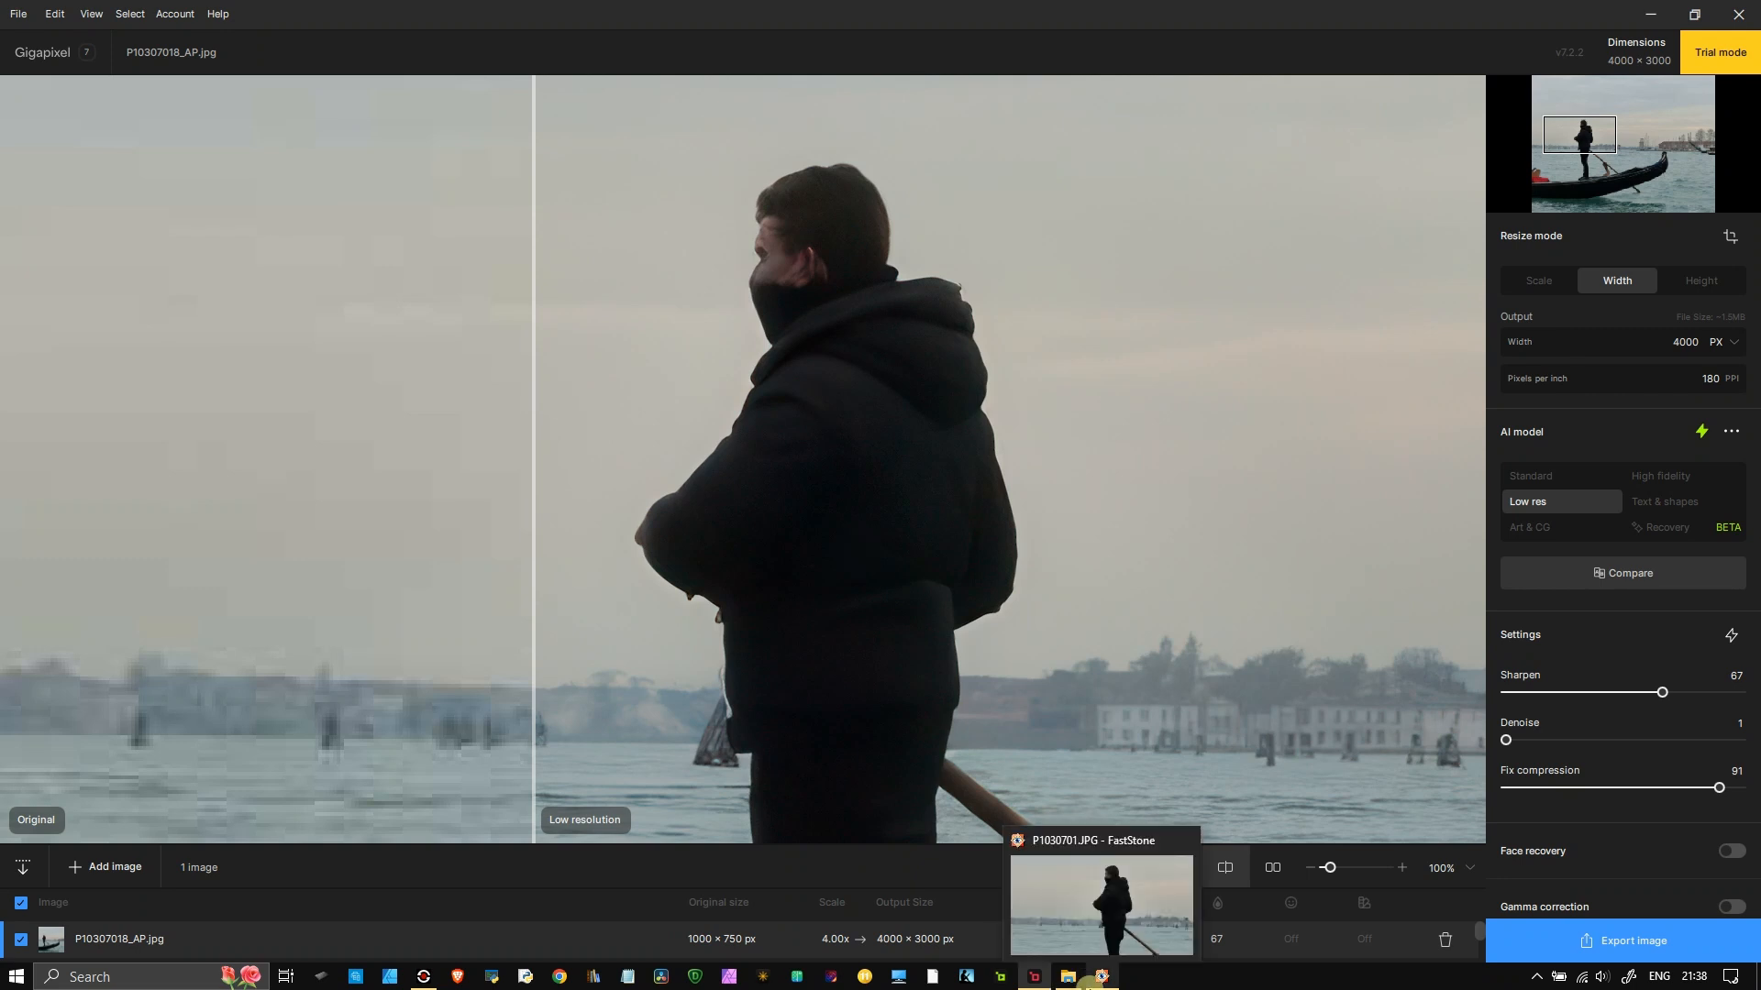
{"action": "left_click", "coordinate": [1108, 979]}
{"action": "left_click_drag", "start_coordinate": [931, 491], "coordinate": [796, 496]}
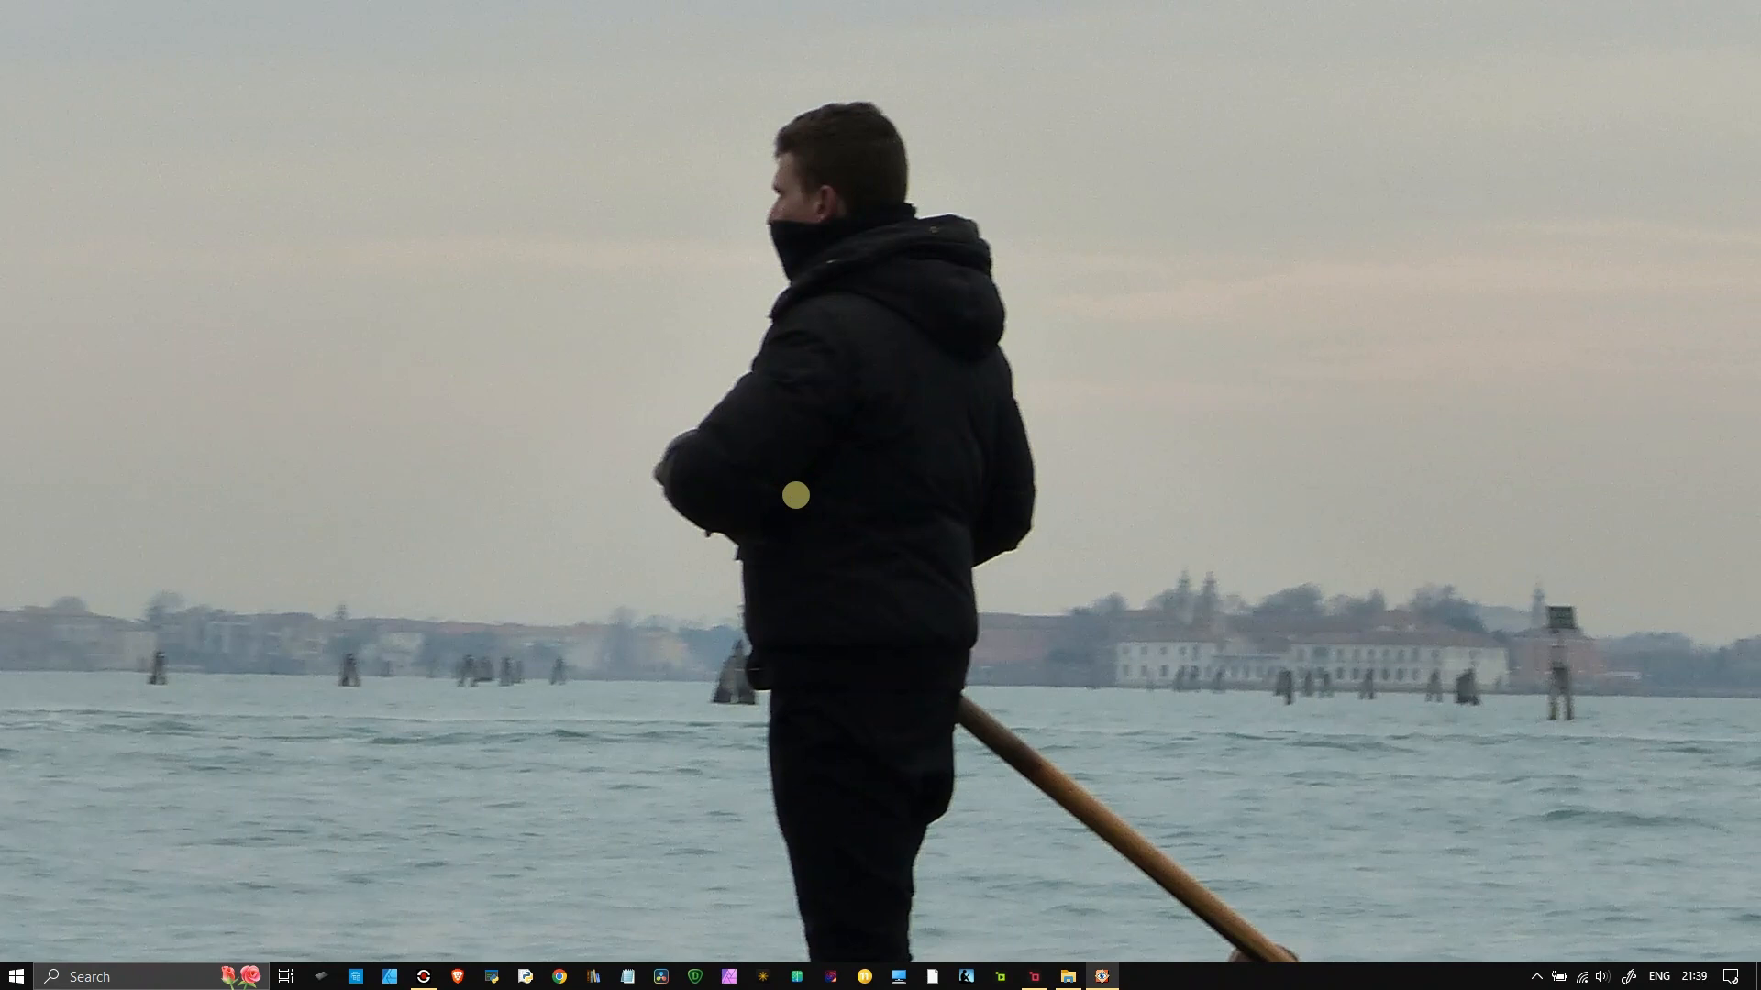
{"action": "mouse_move", "coordinate": [1752, 426]}
{"action": "left_click_drag", "start_coordinate": [654, 472], "coordinate": [713, 511]}
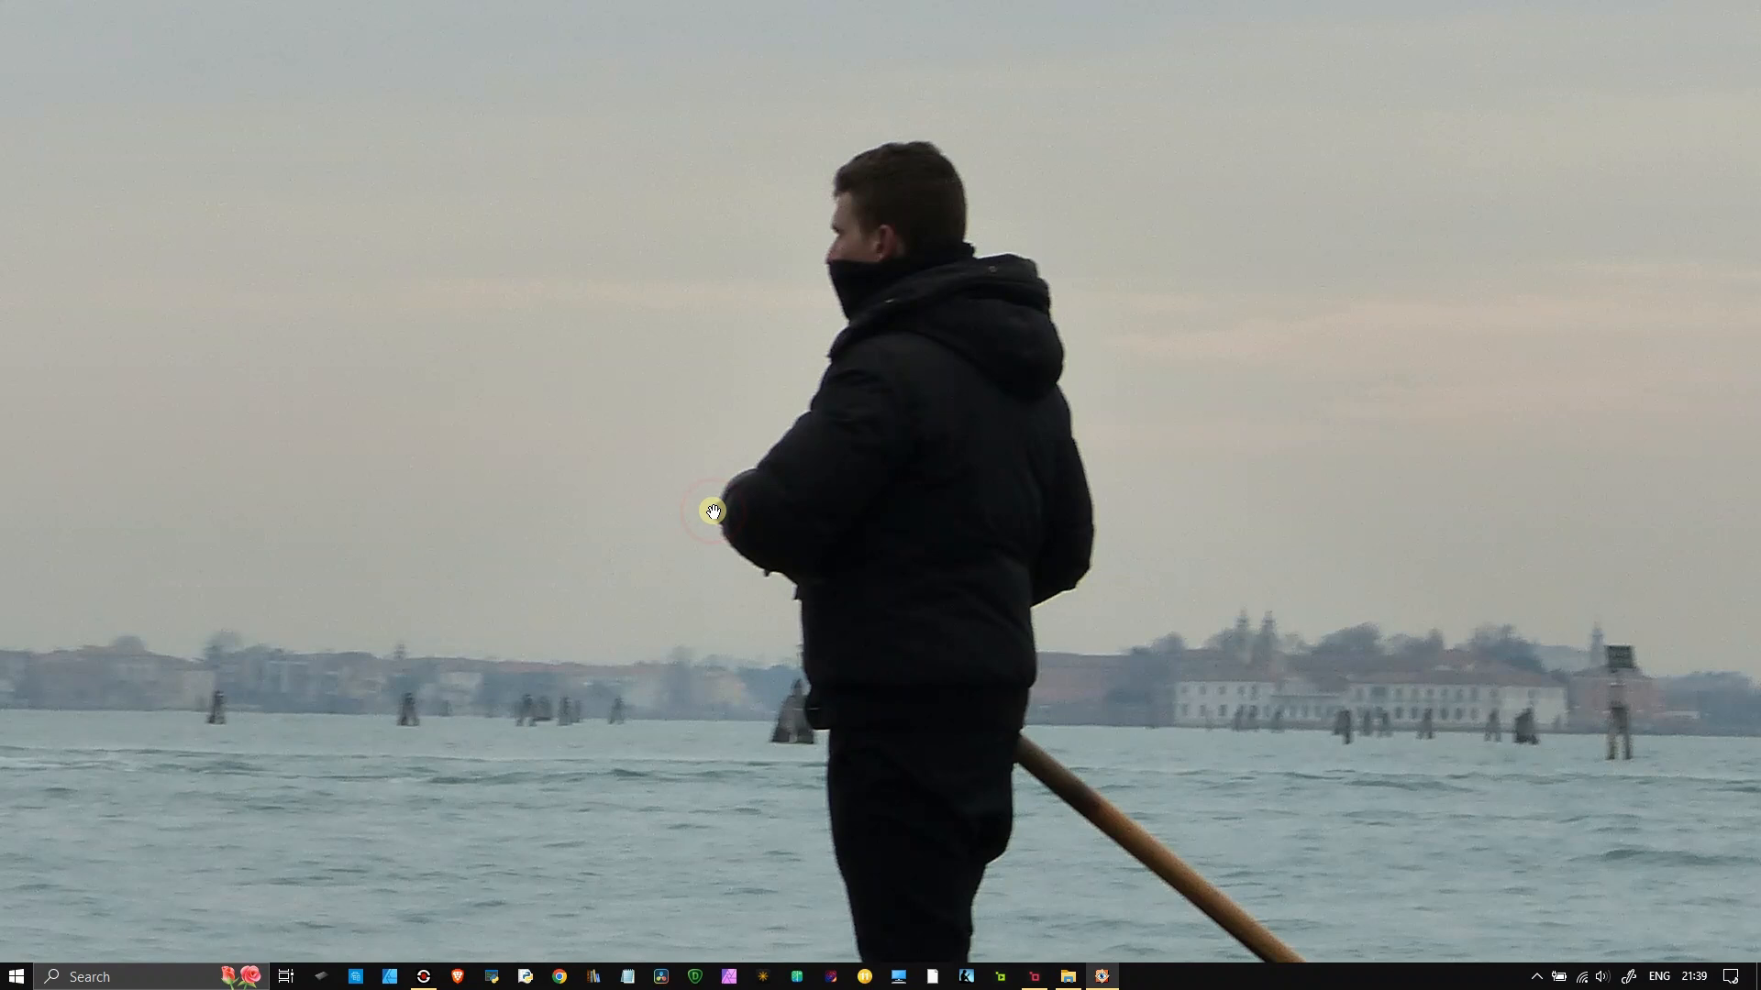
{"action": "key", "text": "Escape"}
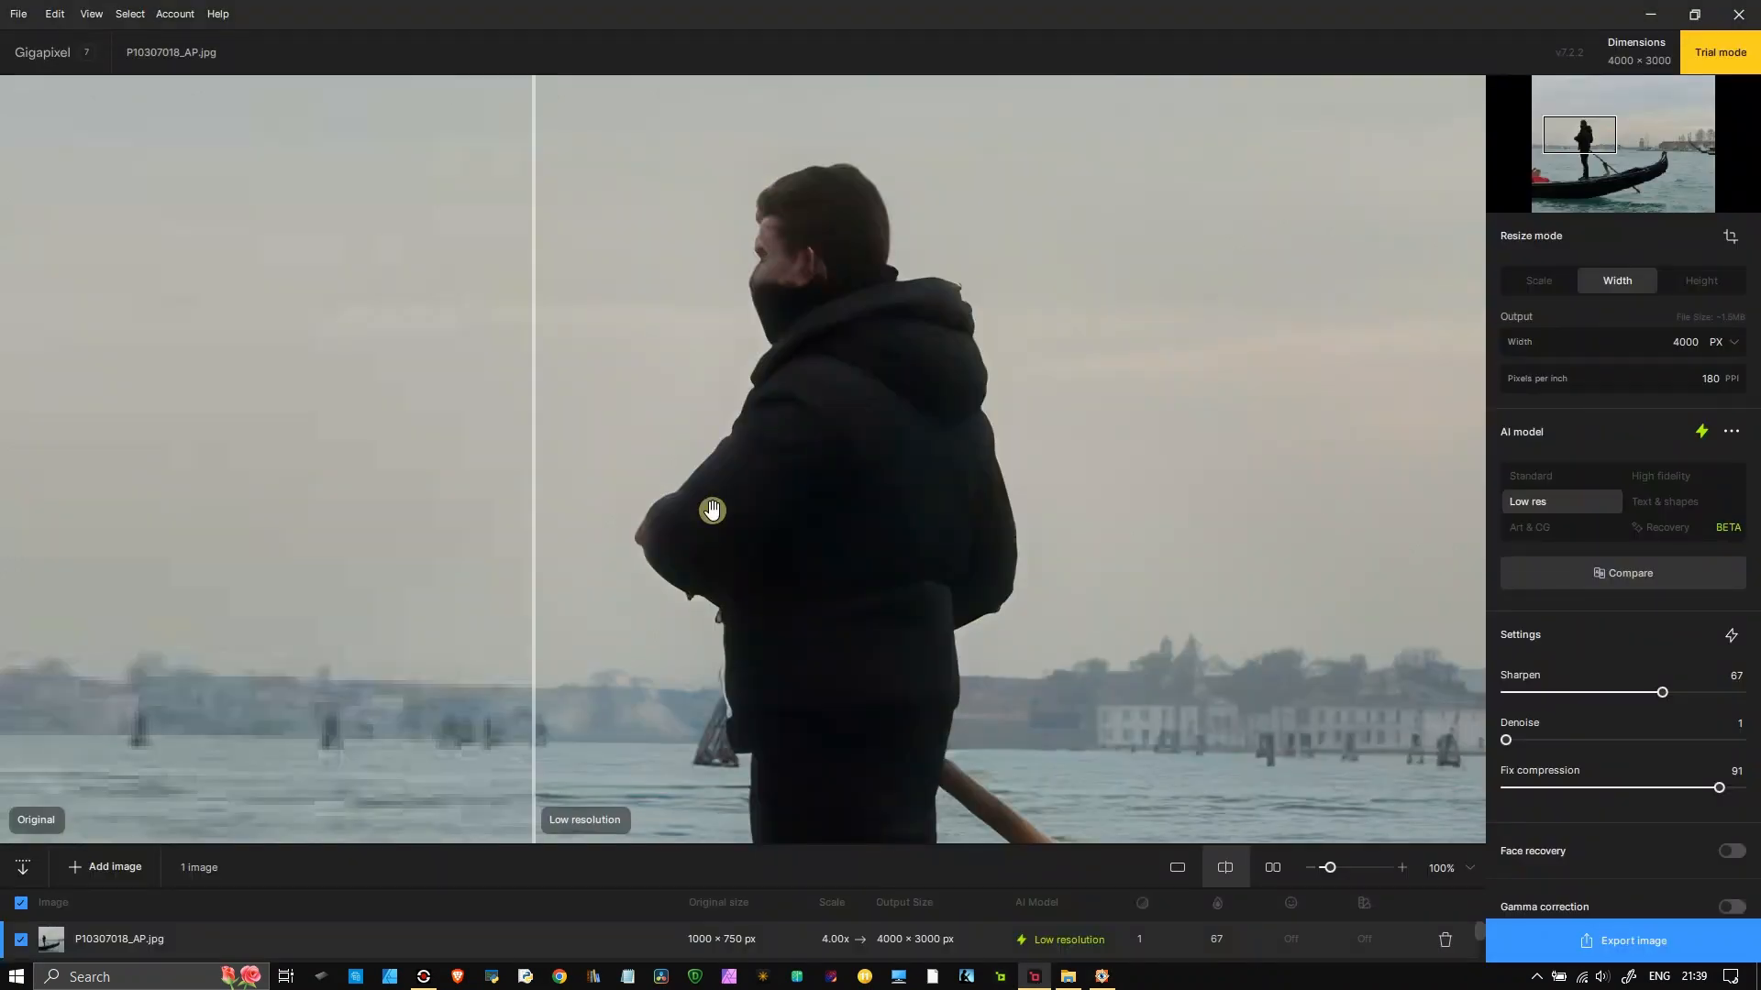
- Compare the gondolier's head, jacket and legs between the upscaled preview and the original photo, switching between Gigapixel and FastStone
{"action": "left_click_drag", "start_coordinate": [712, 510], "coordinate": [742, 656]}
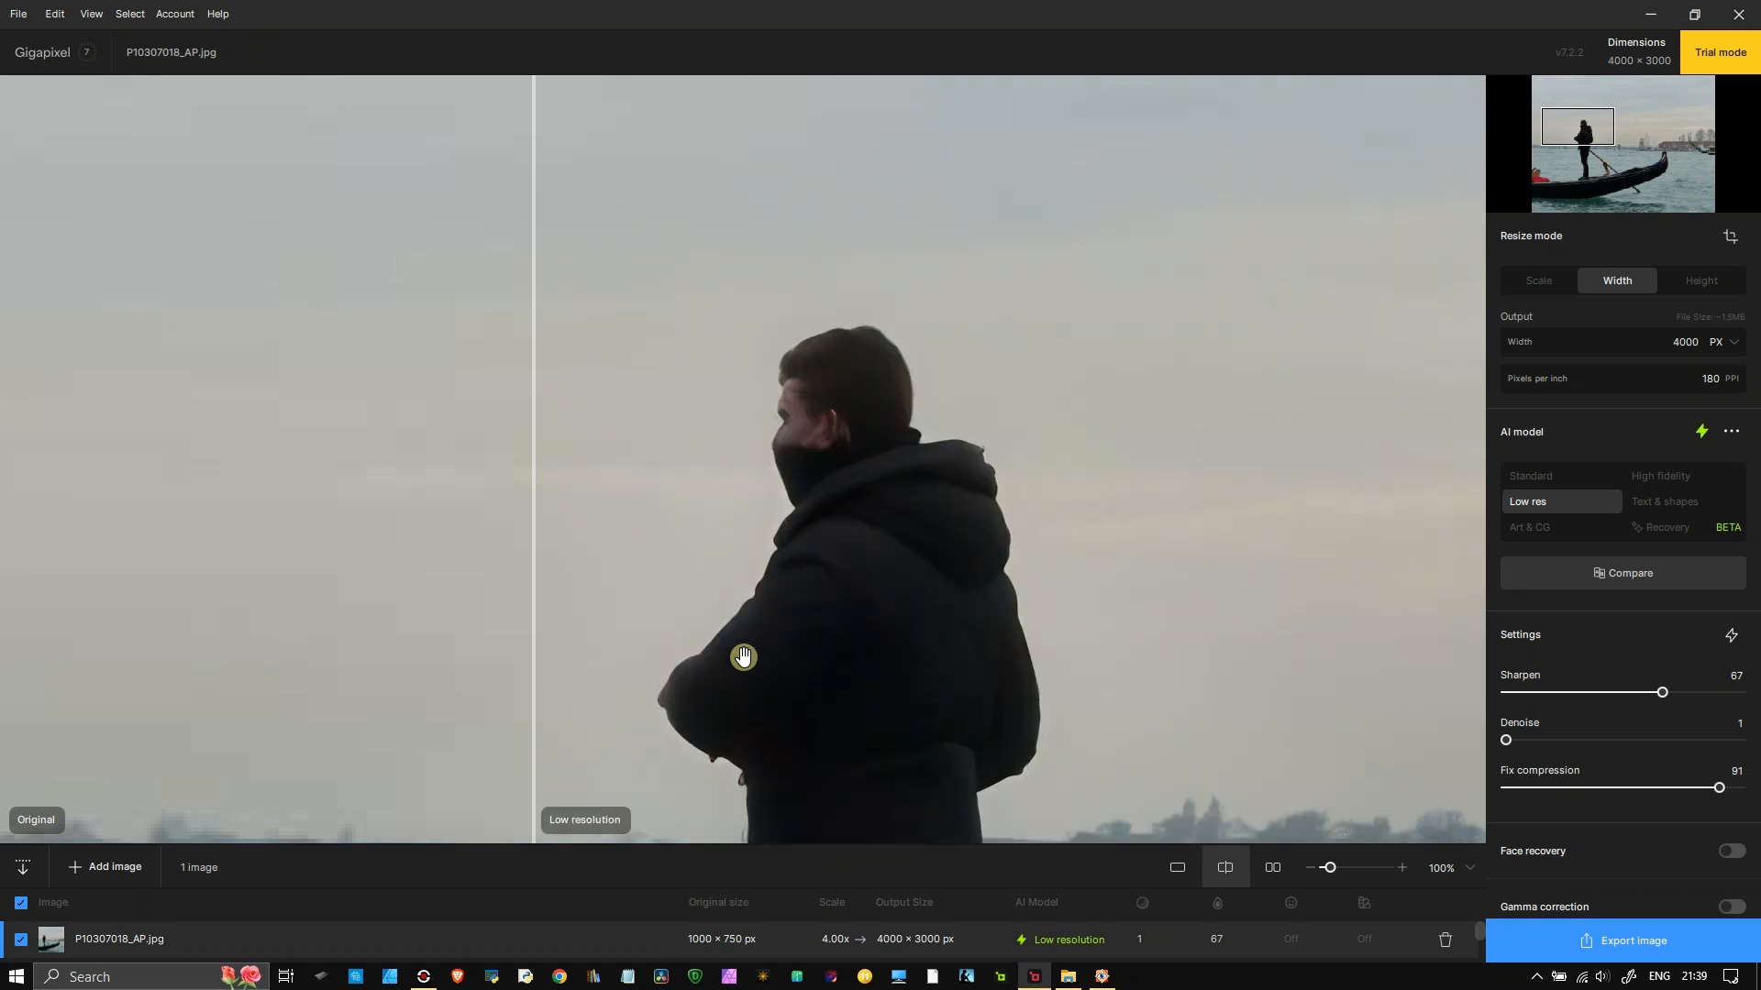
{"action": "left_click_drag", "start_coordinate": [808, 736], "coordinate": [794, 420]}
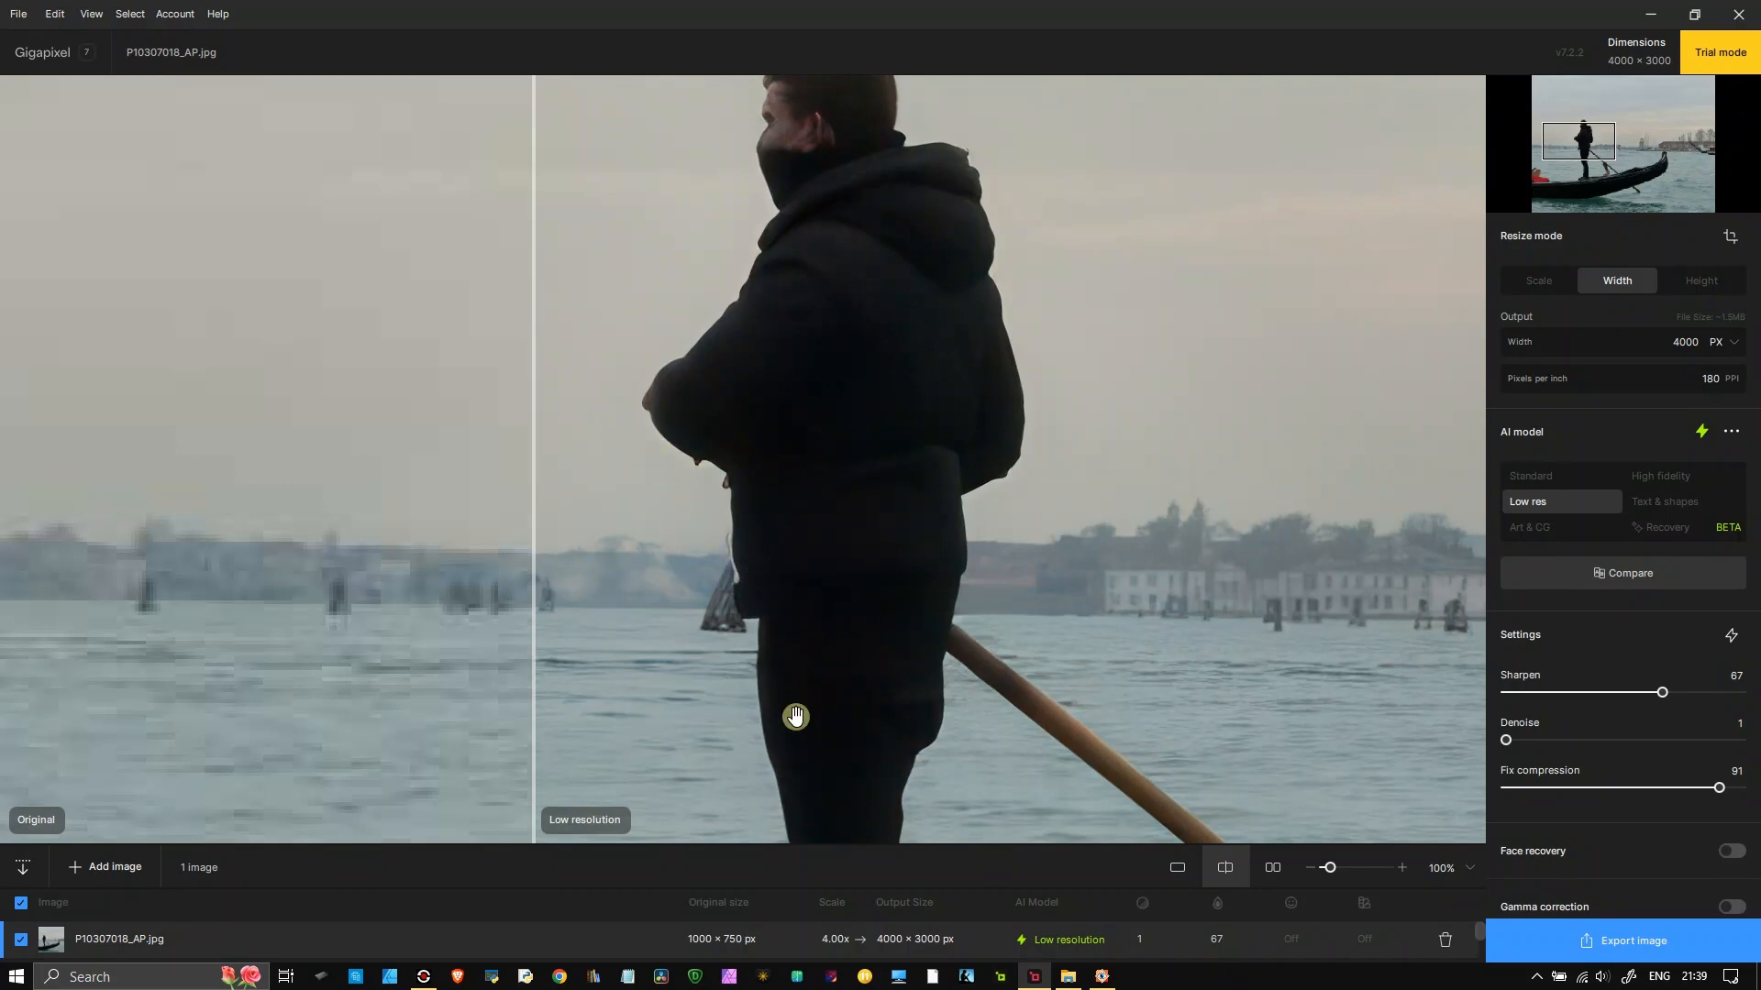
{"action": "key", "text": "alt+Tab"}
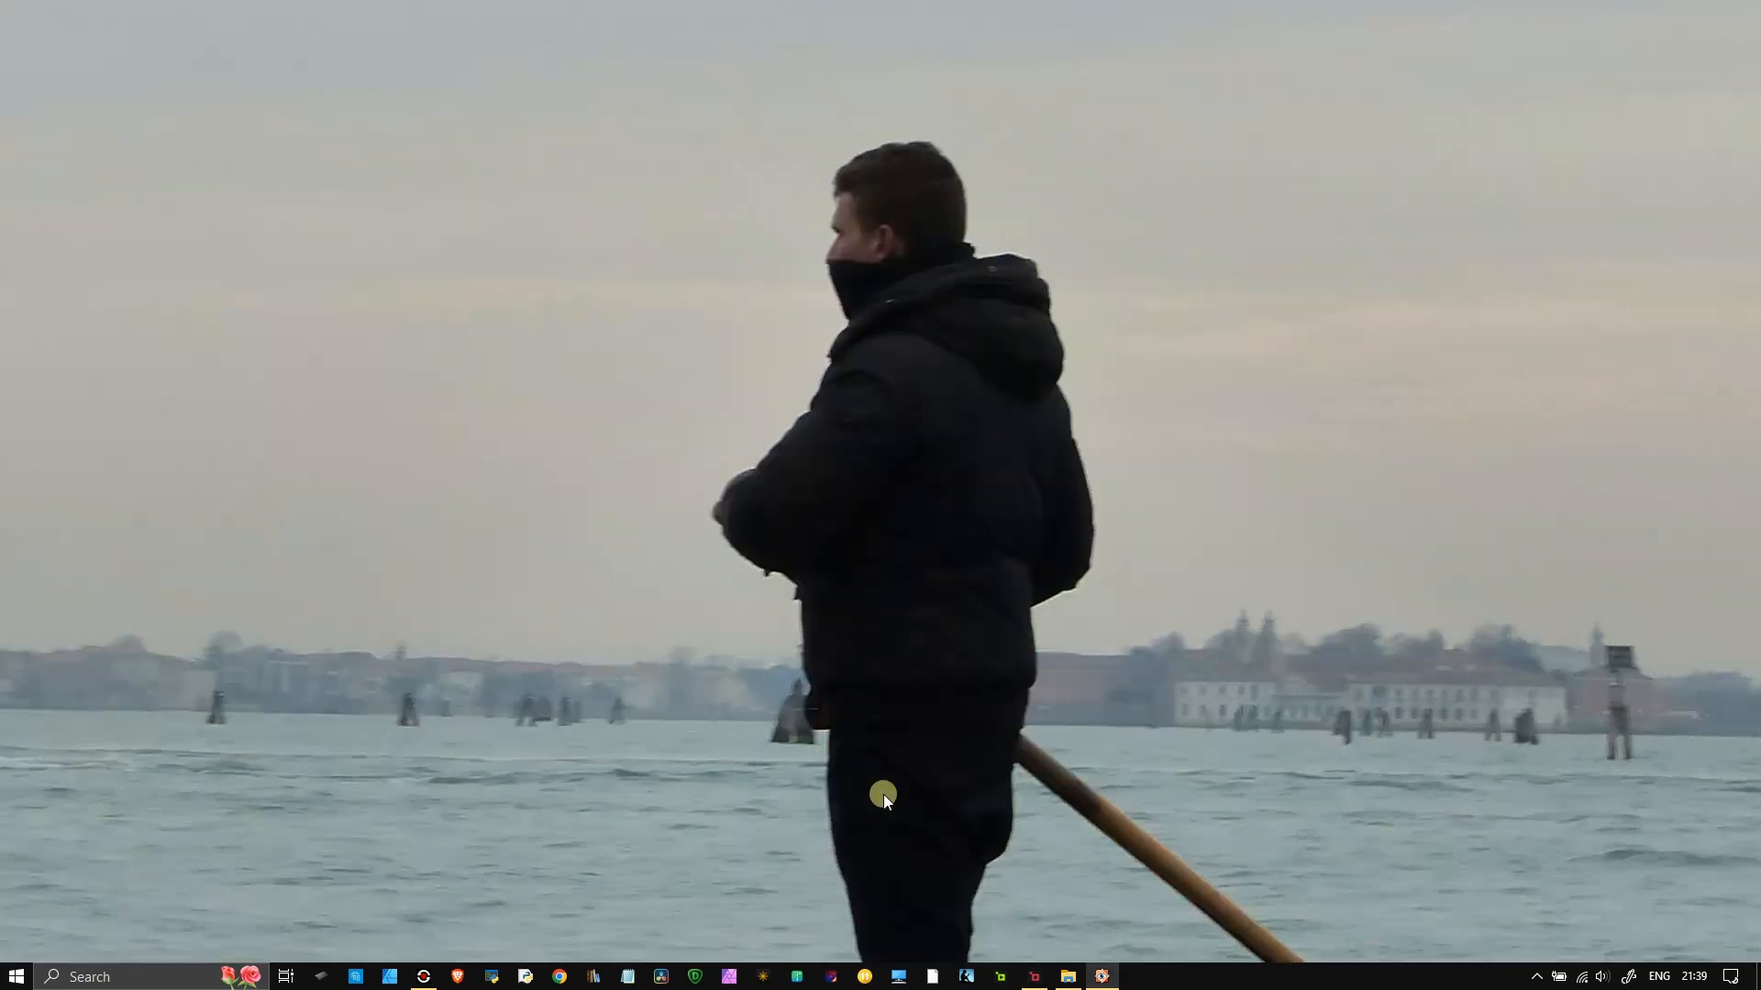
{"action": "left_click_drag", "start_coordinate": [877, 828], "coordinate": [872, 656]}
{"action": "key", "text": "alt+Tab"}
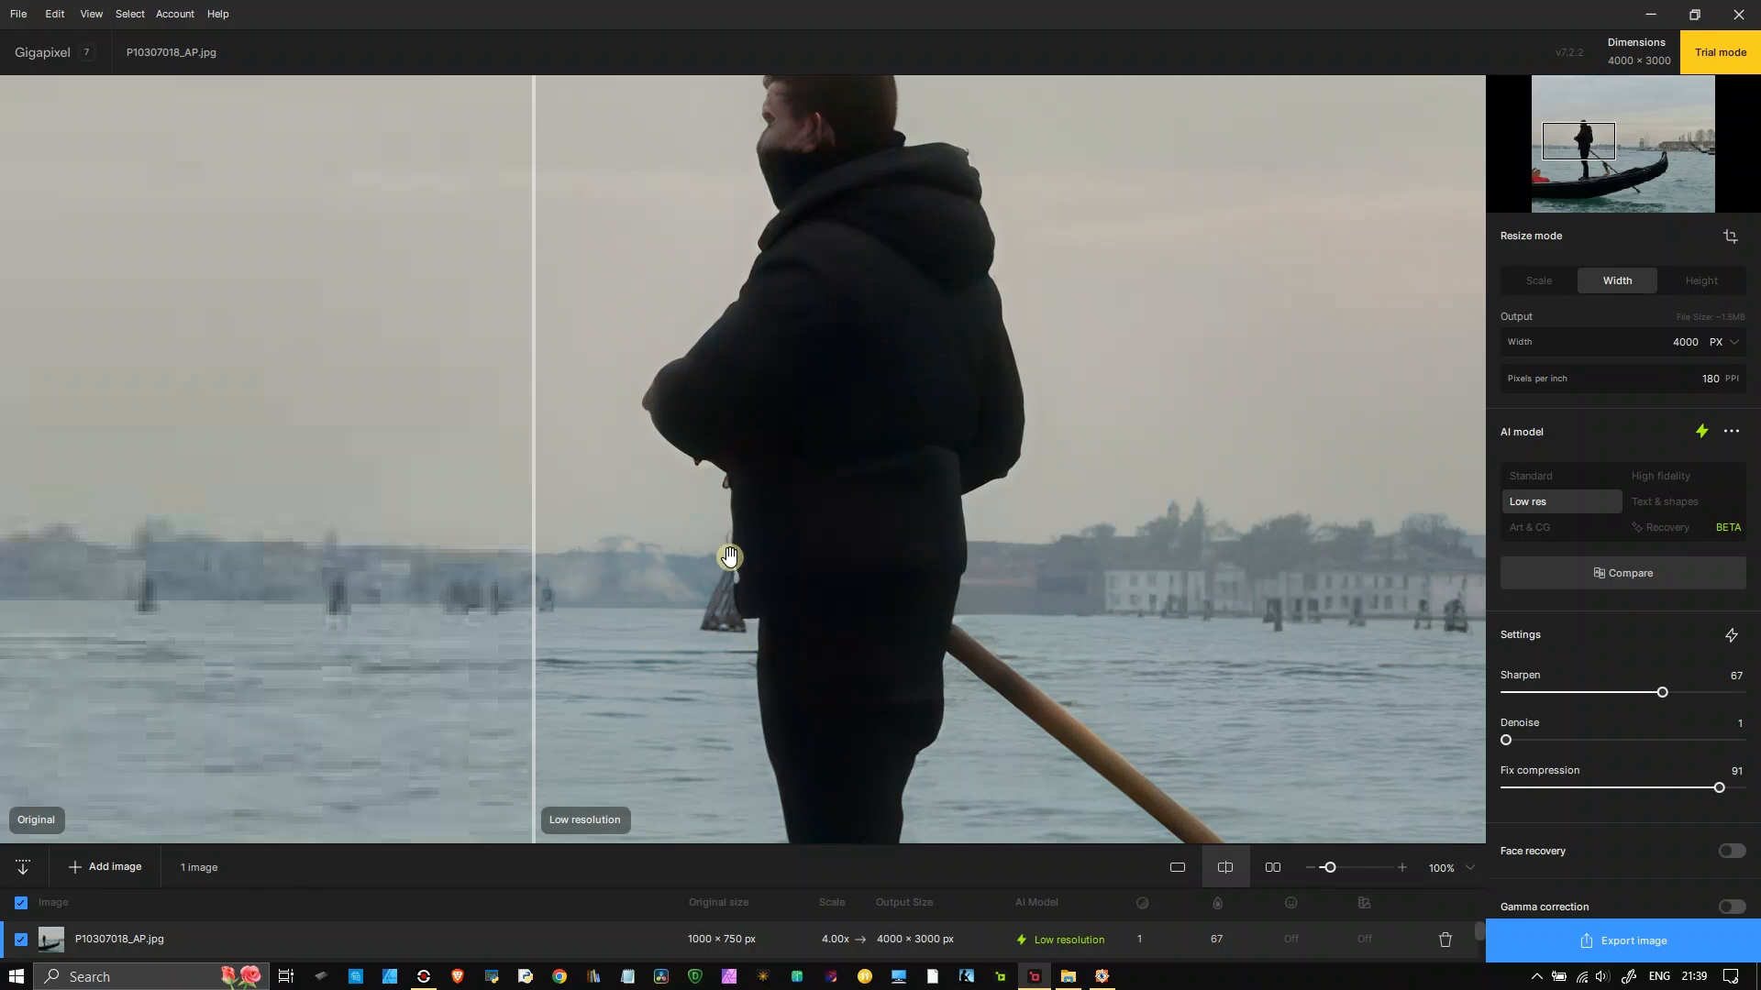
{"action": "key", "text": "alt+Tab"}
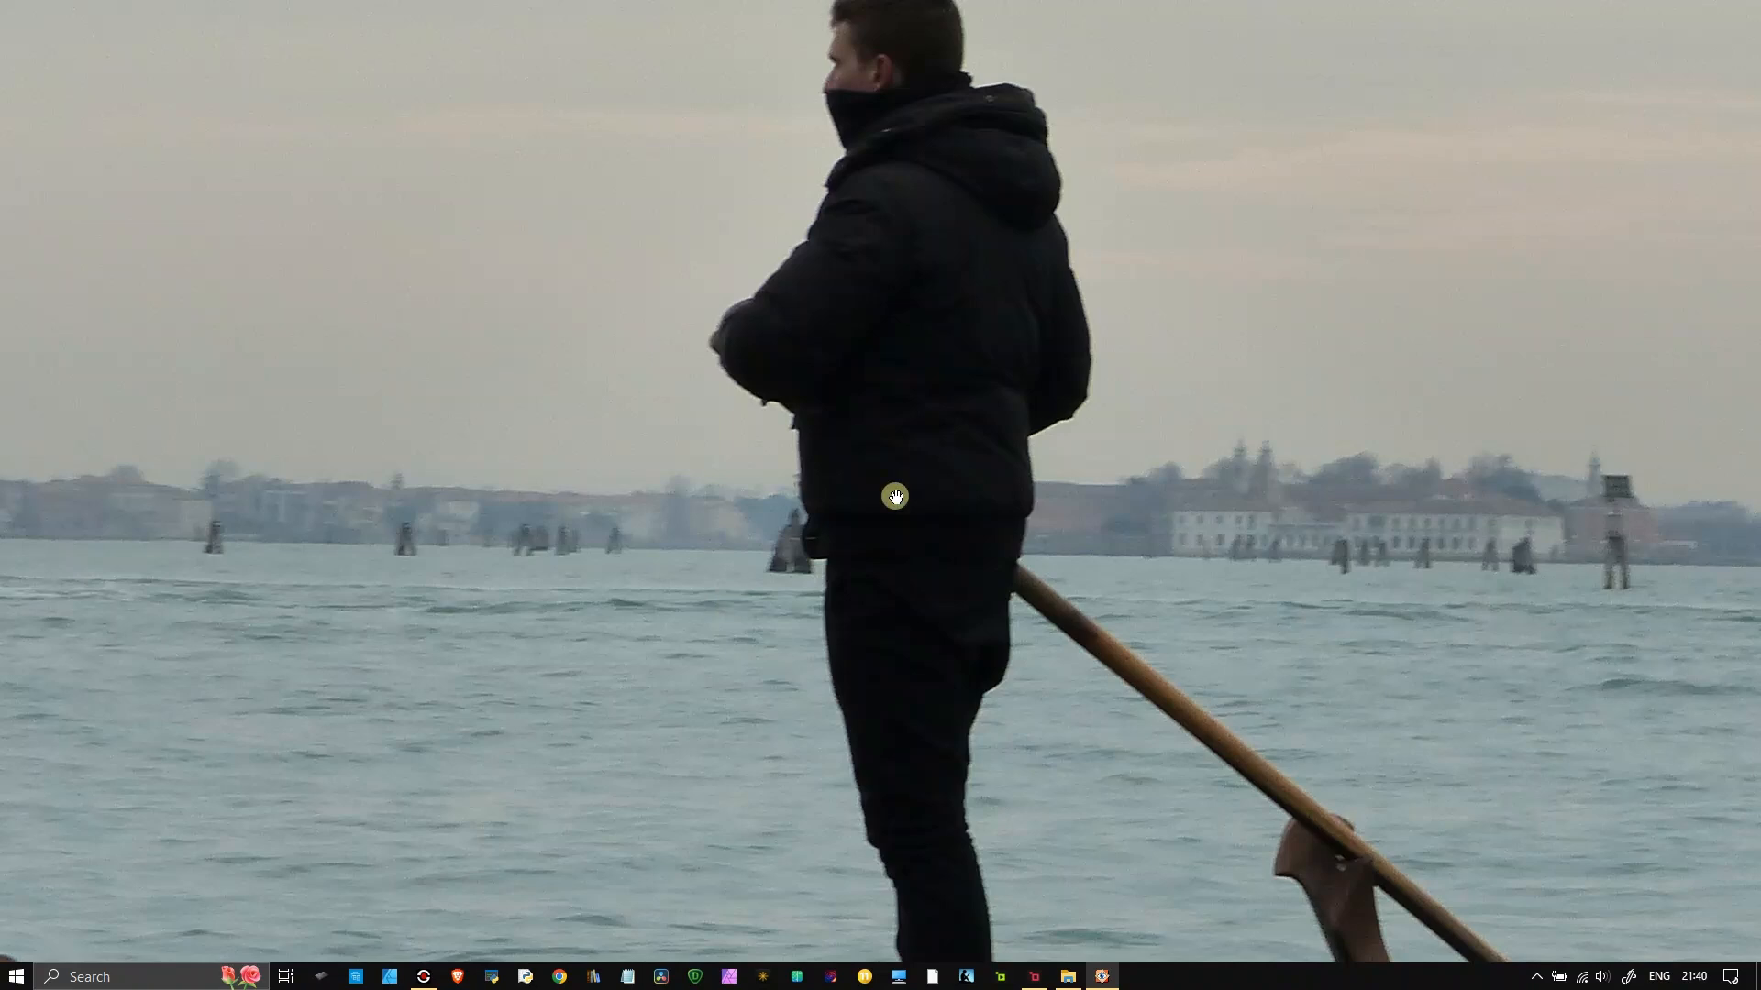
{"action": "left_click_drag", "start_coordinate": [1075, 527], "coordinate": [1093, 655]}
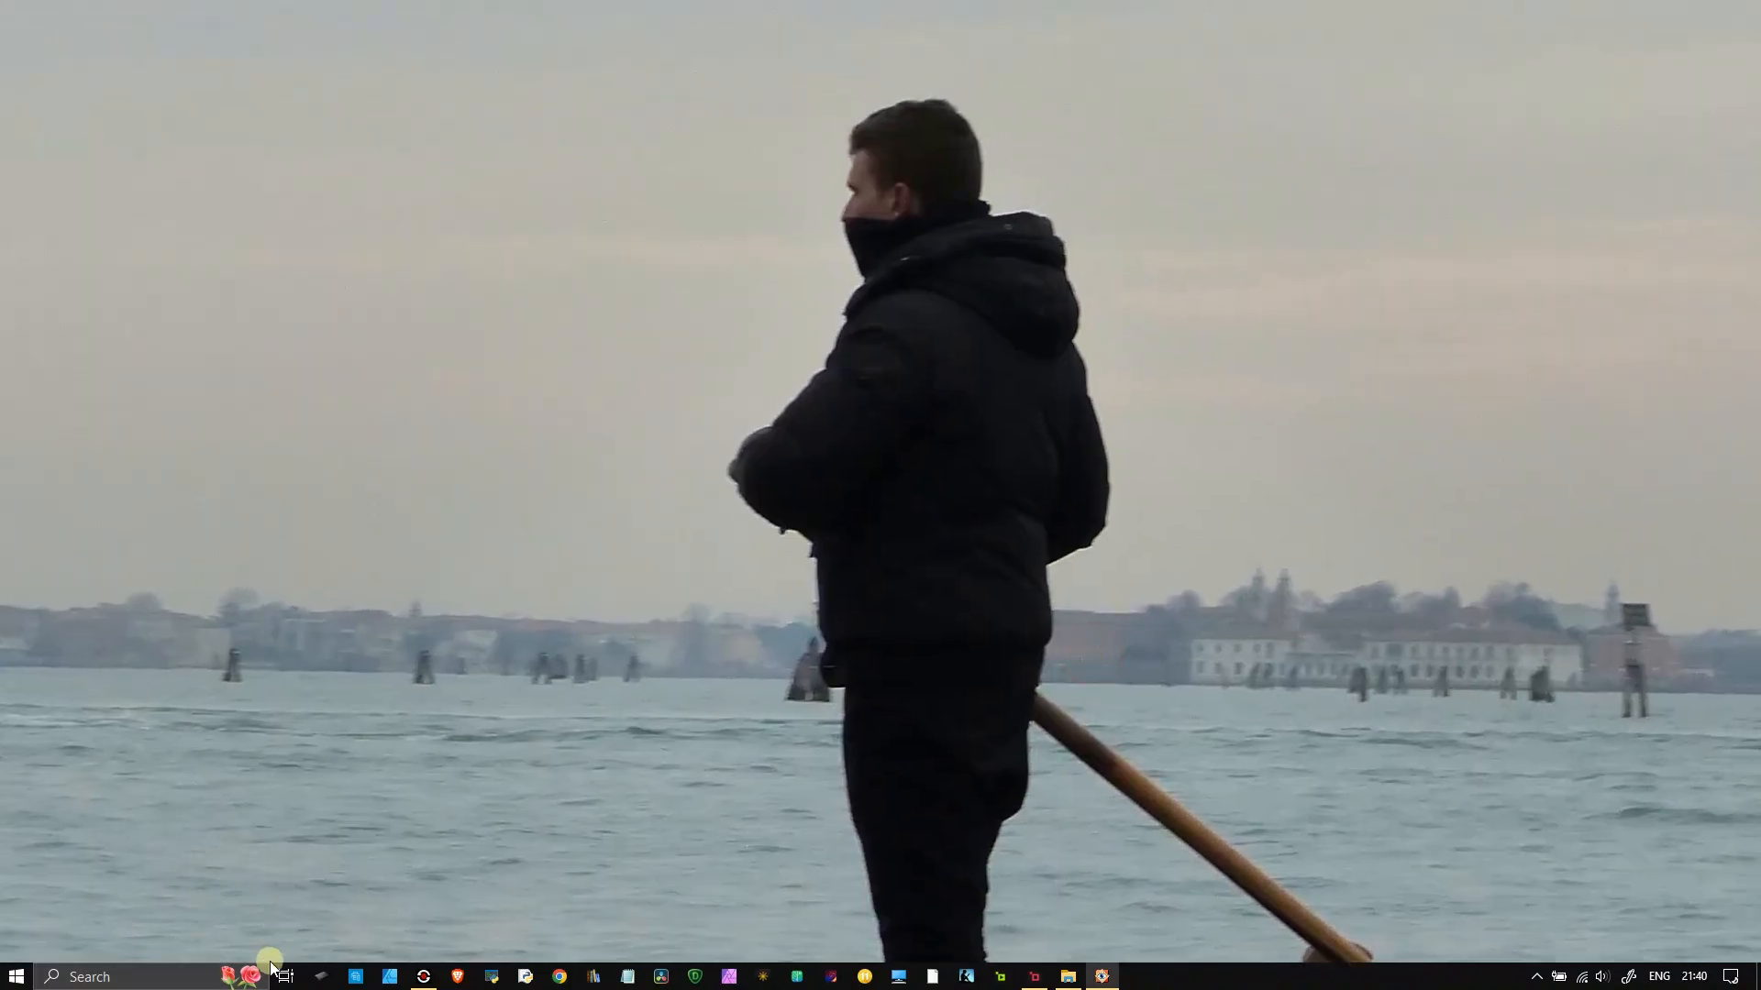
- Set the original photo's zoom to 50% and frame the gondolier and the gondola's prow
{"action": "mouse_move", "coordinate": [234, 944]}
{"action": "left_click", "coordinate": [359, 949]}
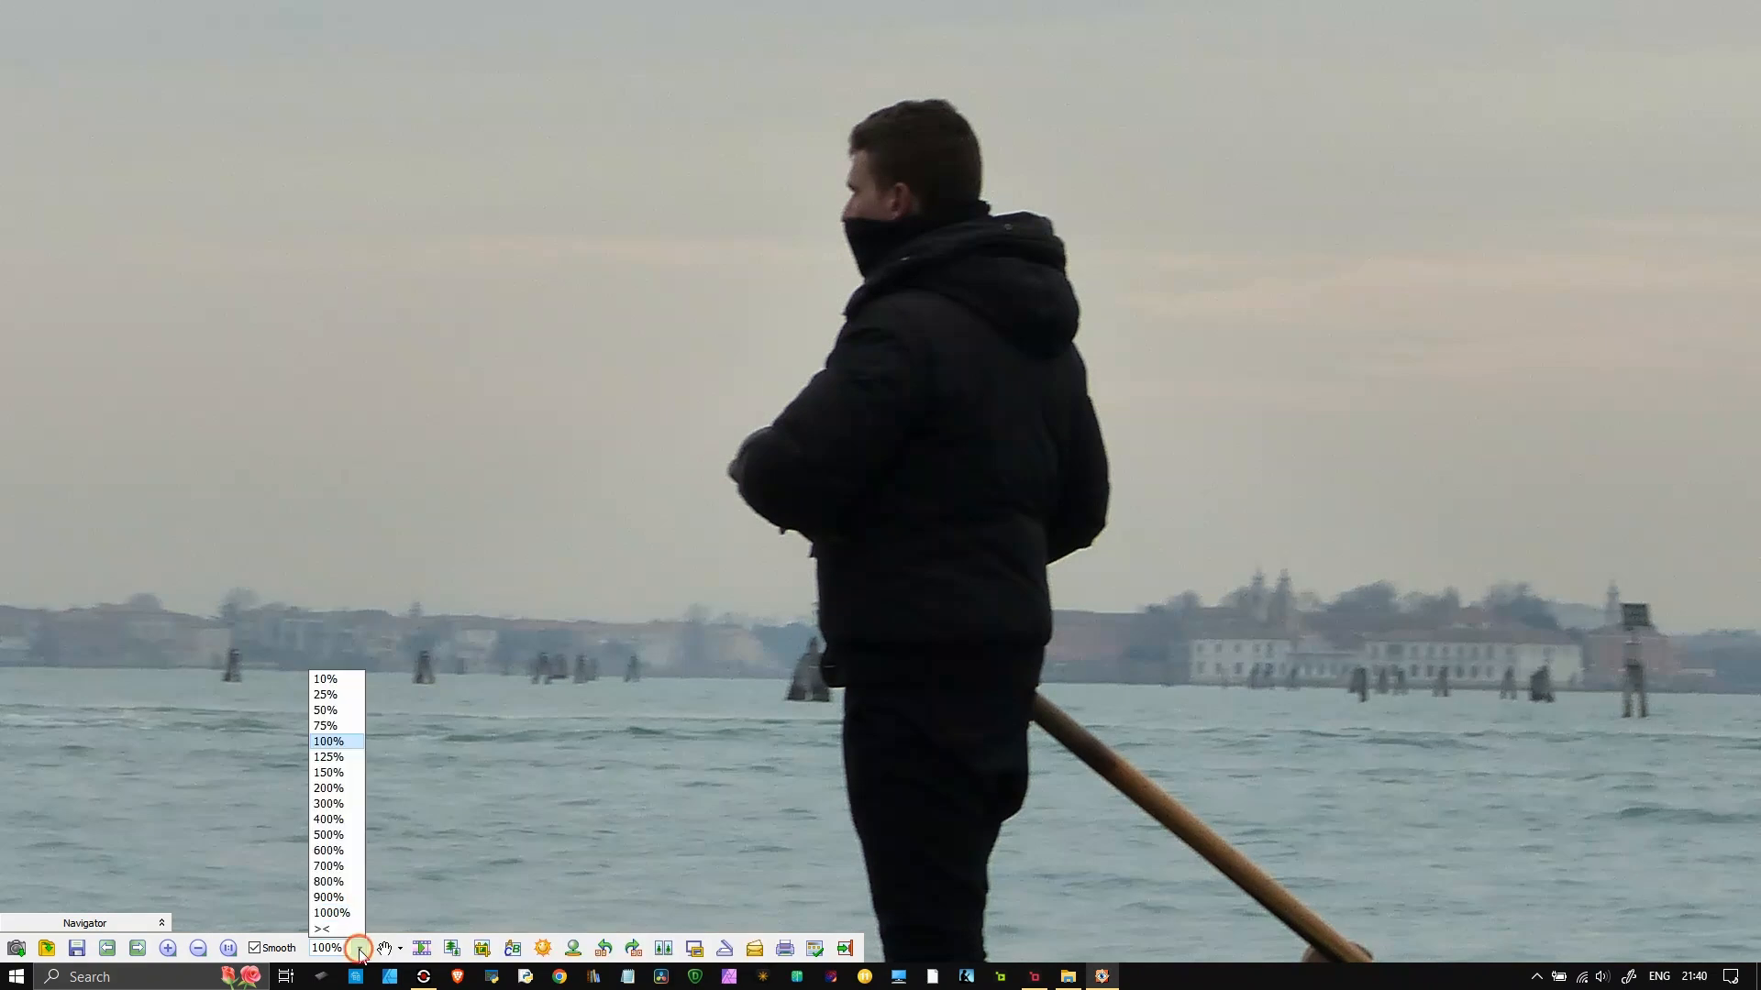
{"action": "left_click", "coordinate": [324, 712]}
{"action": "left_click_drag", "start_coordinate": [229, 692], "coordinate": [432, 537]}
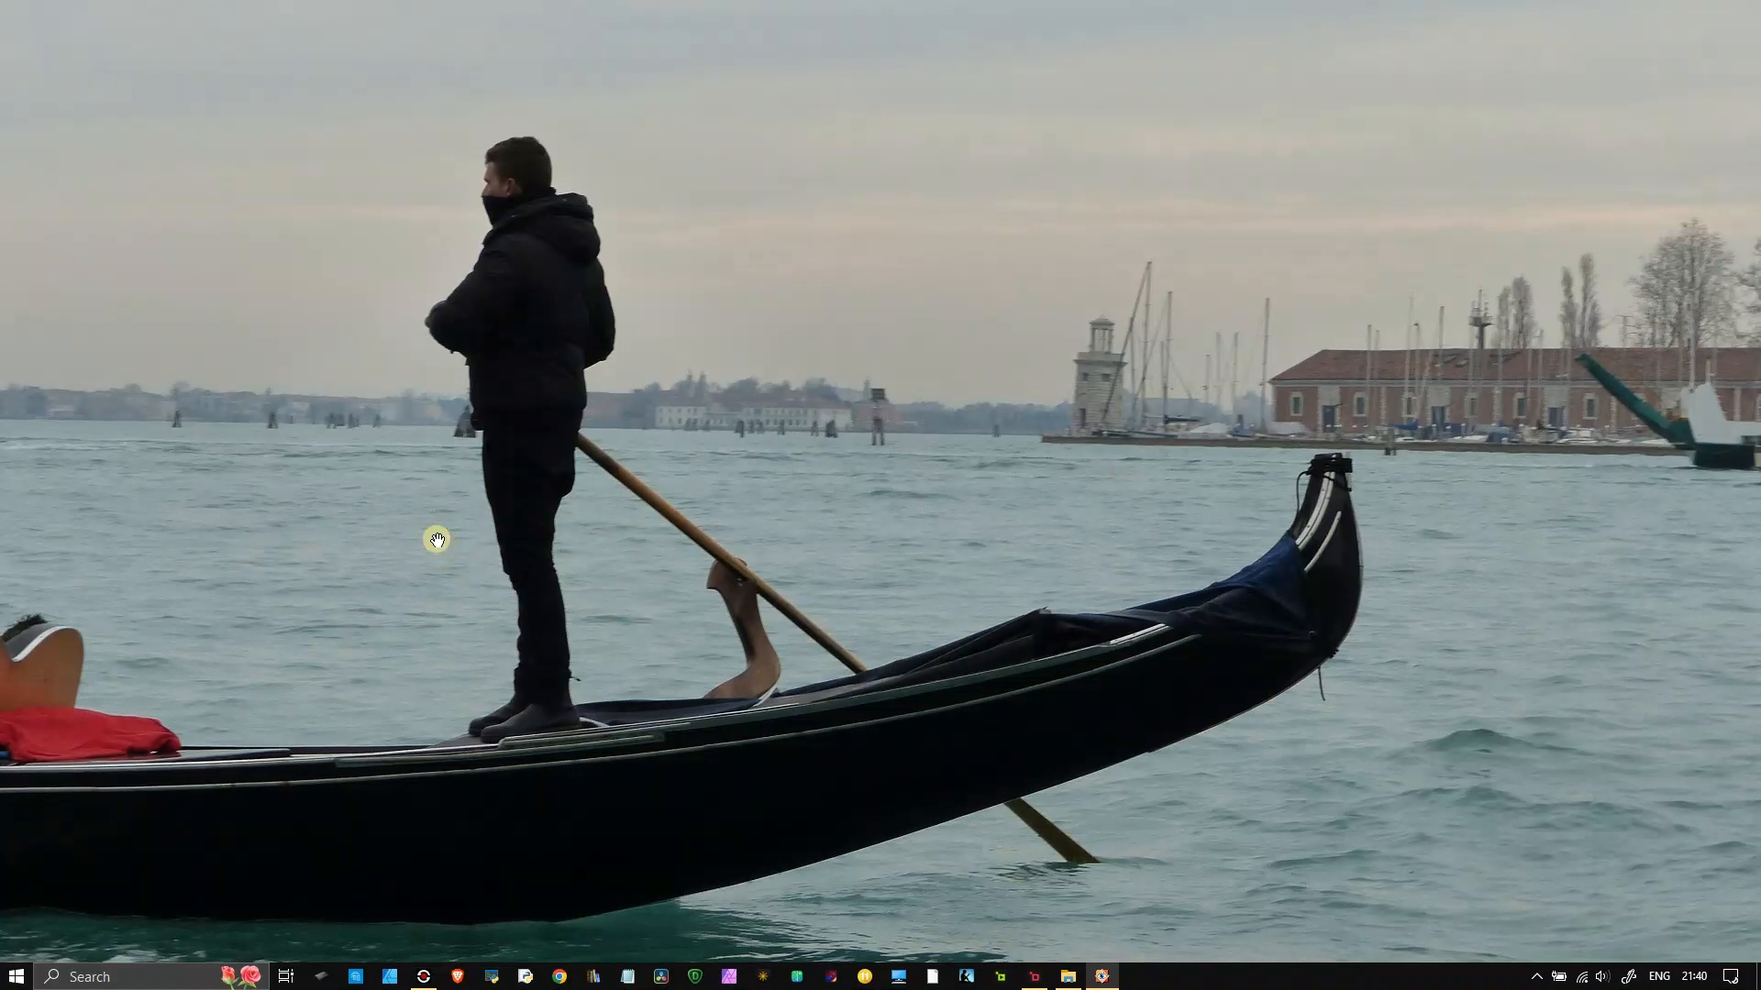
- Return to Gigapixel, zoom the preview to 50% on the gondola, and move the split divider to the left edge of the photo
{"action": "key", "text": "alt+Tab"}
{"action": "mouse_move", "coordinate": [1085, 976]}
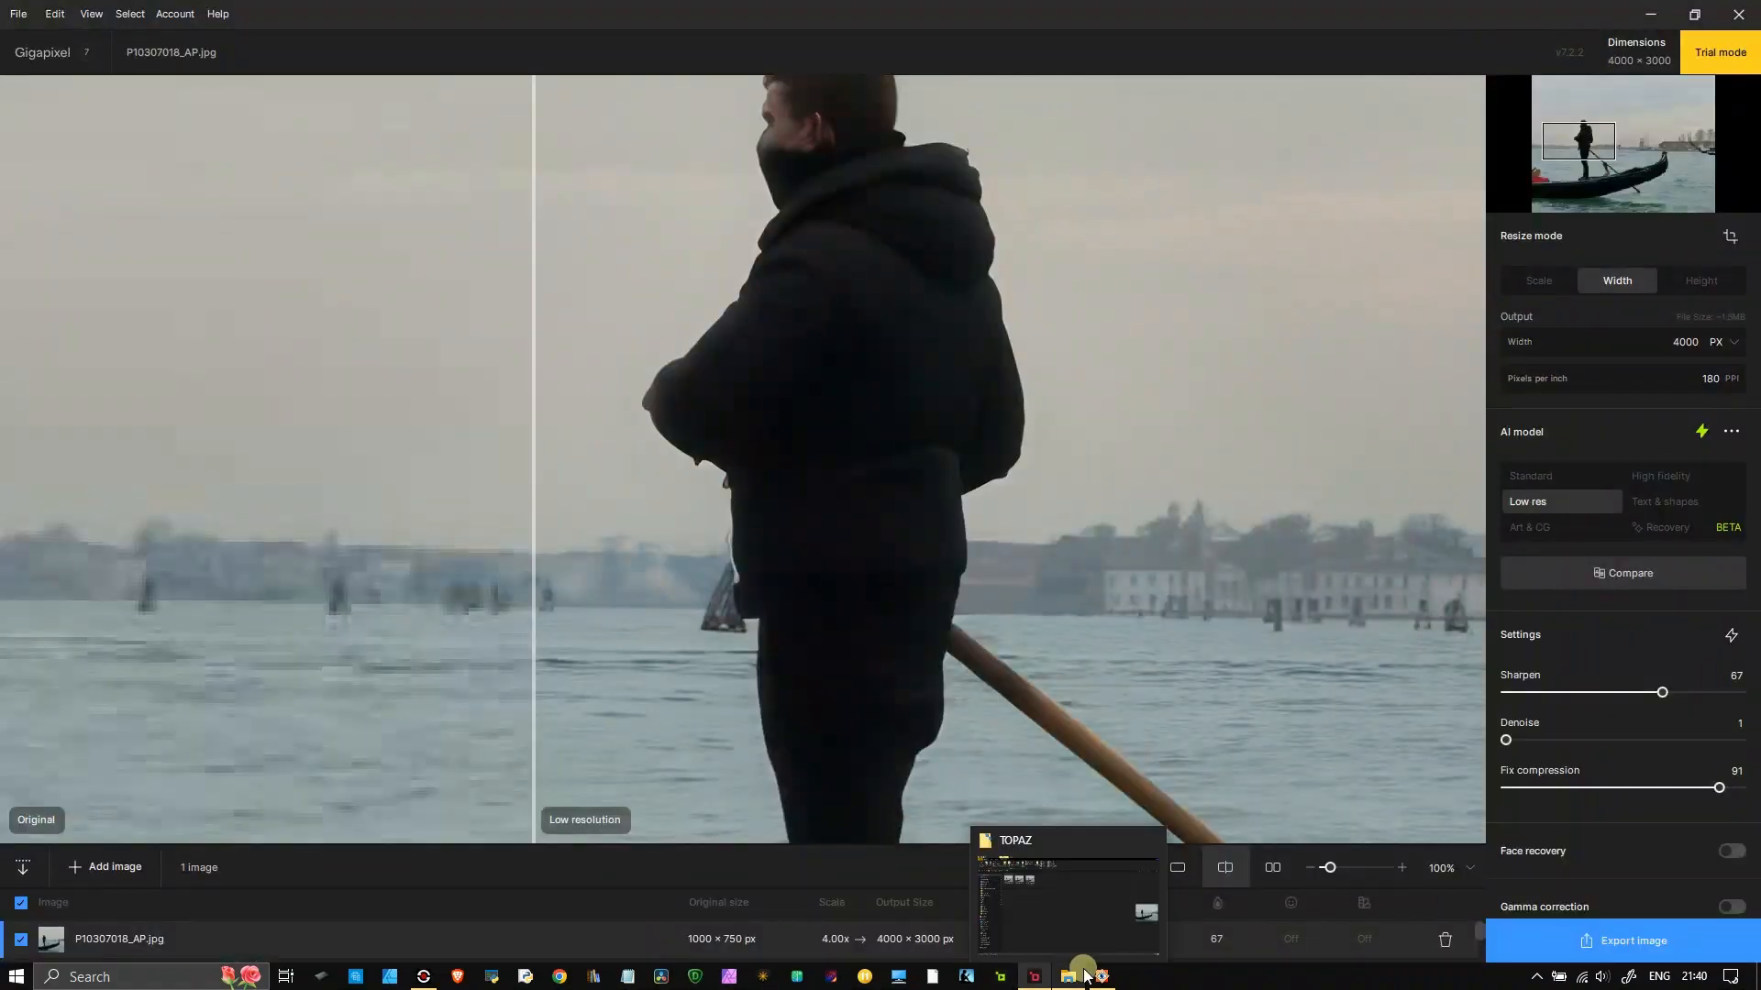
{"action": "left_click", "coordinate": [1310, 868]}
{"action": "left_click", "coordinate": [1311, 868]}
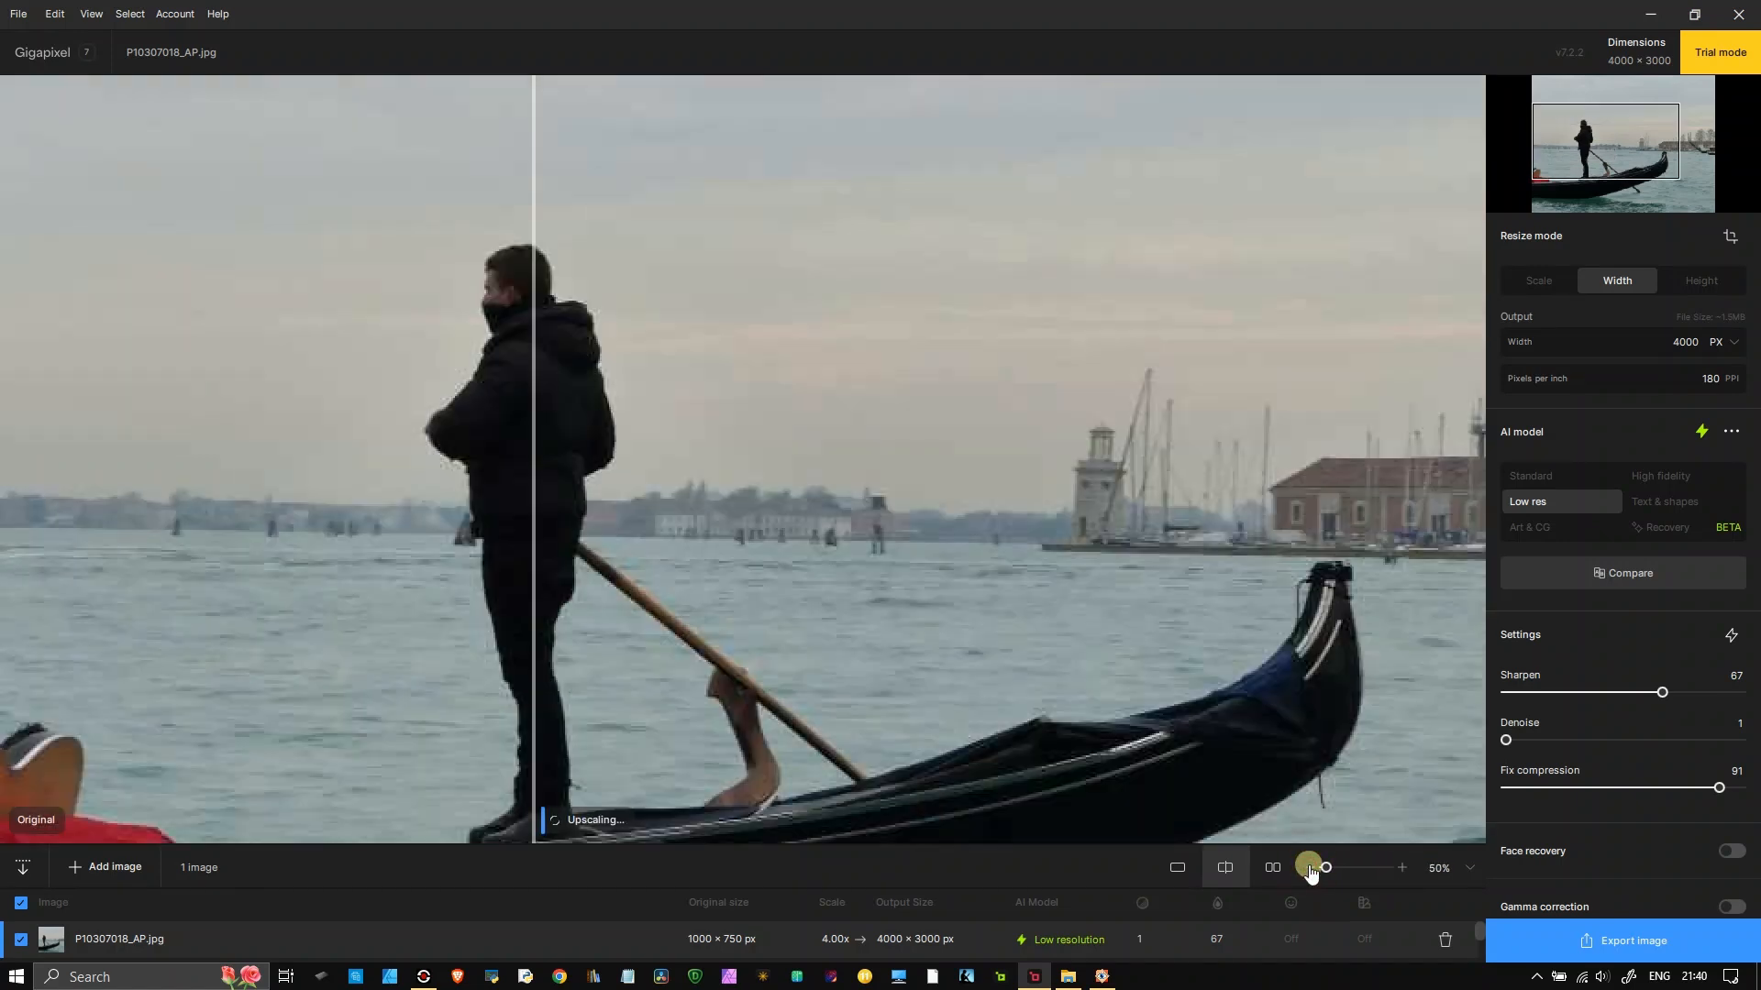
{"action": "left_click_drag", "start_coordinate": [931, 652], "coordinate": [1054, 580]}
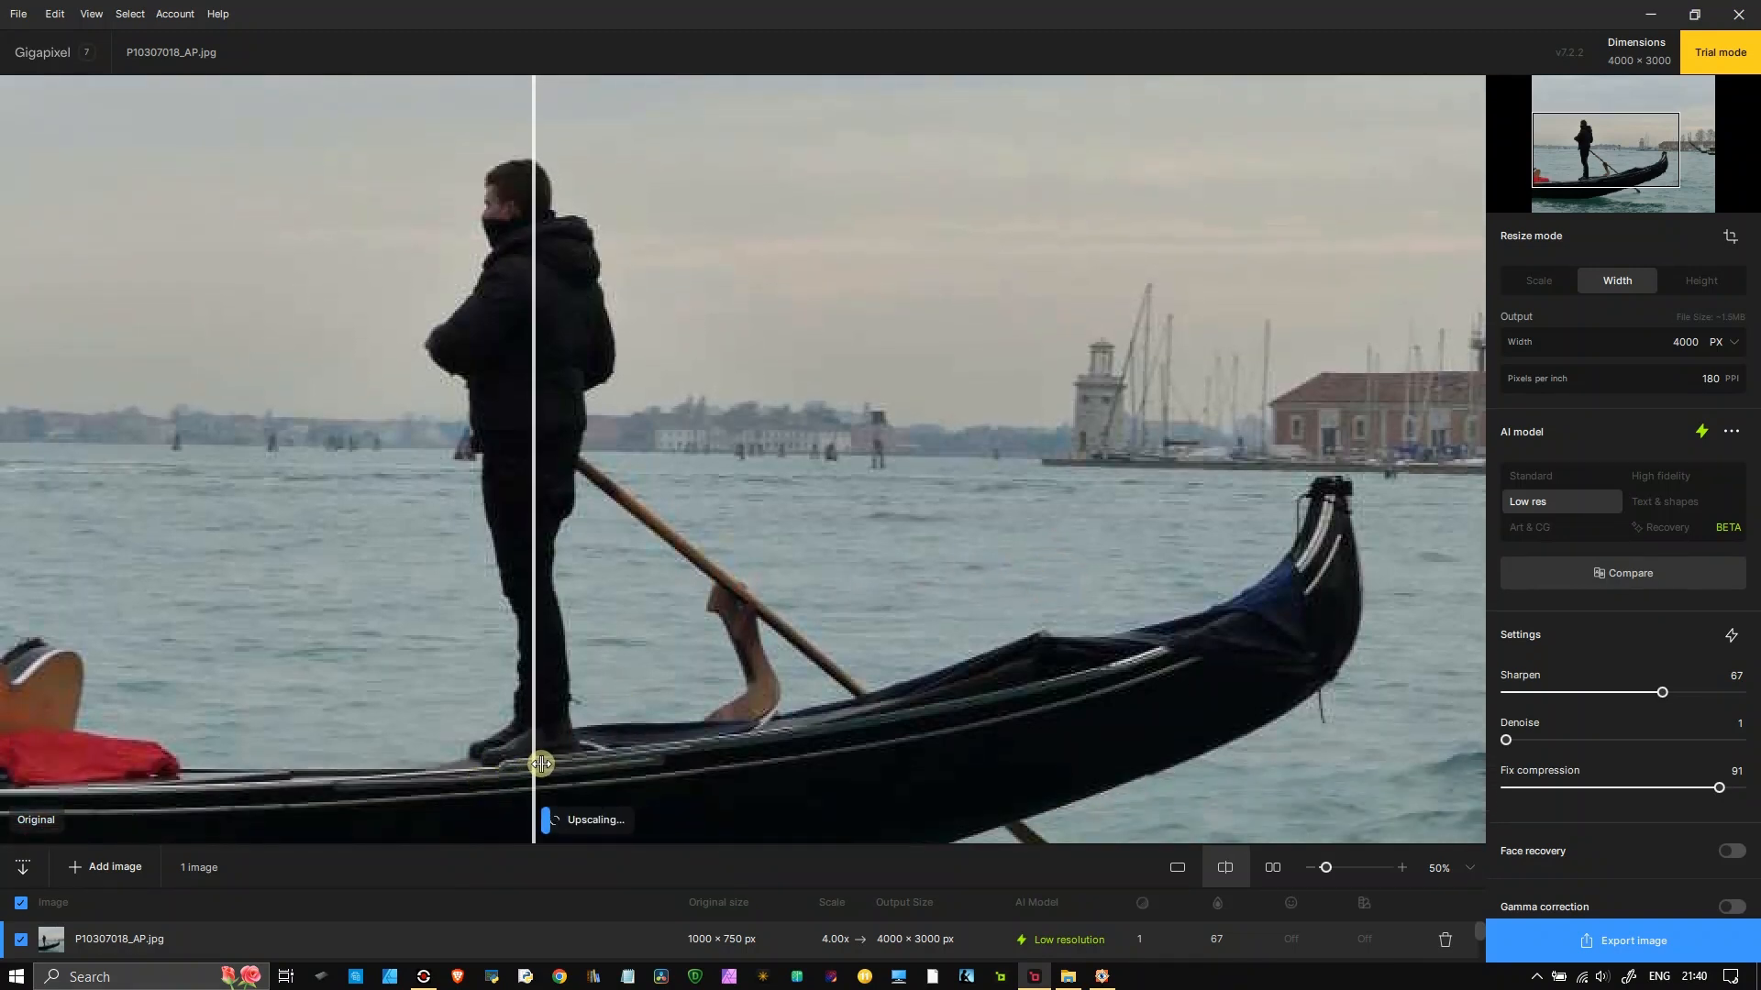
{"action": "left_click_drag", "start_coordinate": [541, 764], "coordinate": [4, 749]}
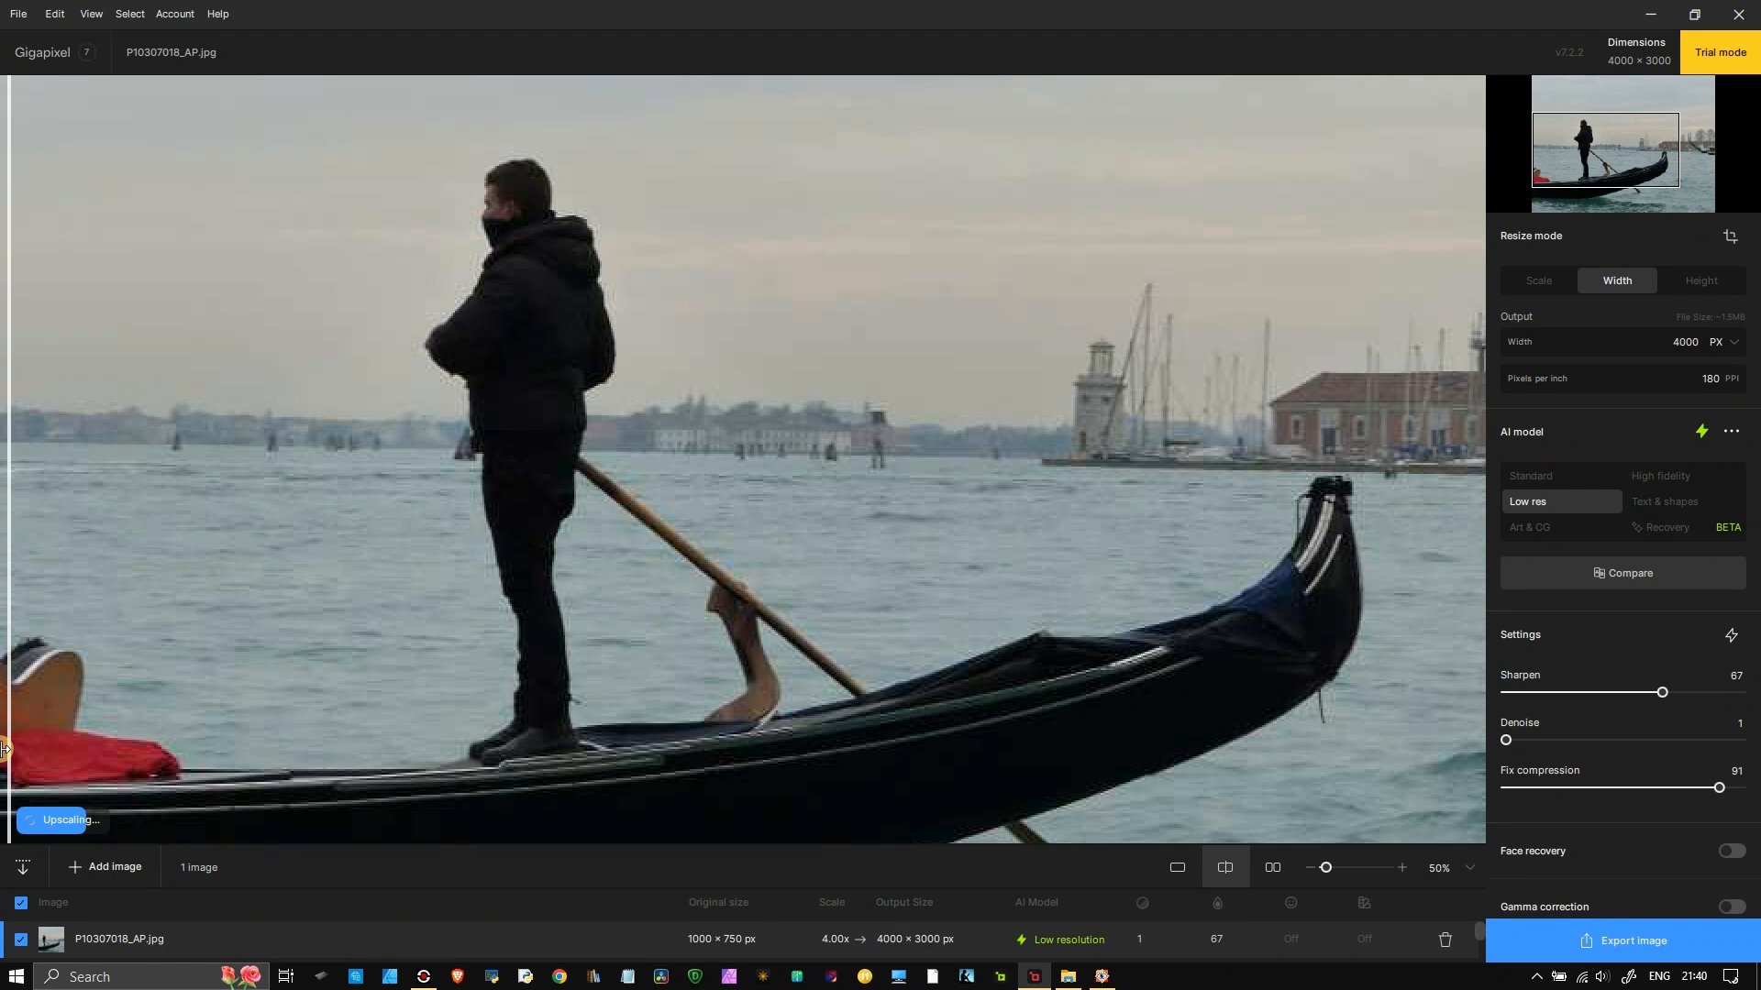
- Try to export the upscaled image, and dismiss the license activation popup
{"action": "left_click", "coordinate": [1560, 941]}
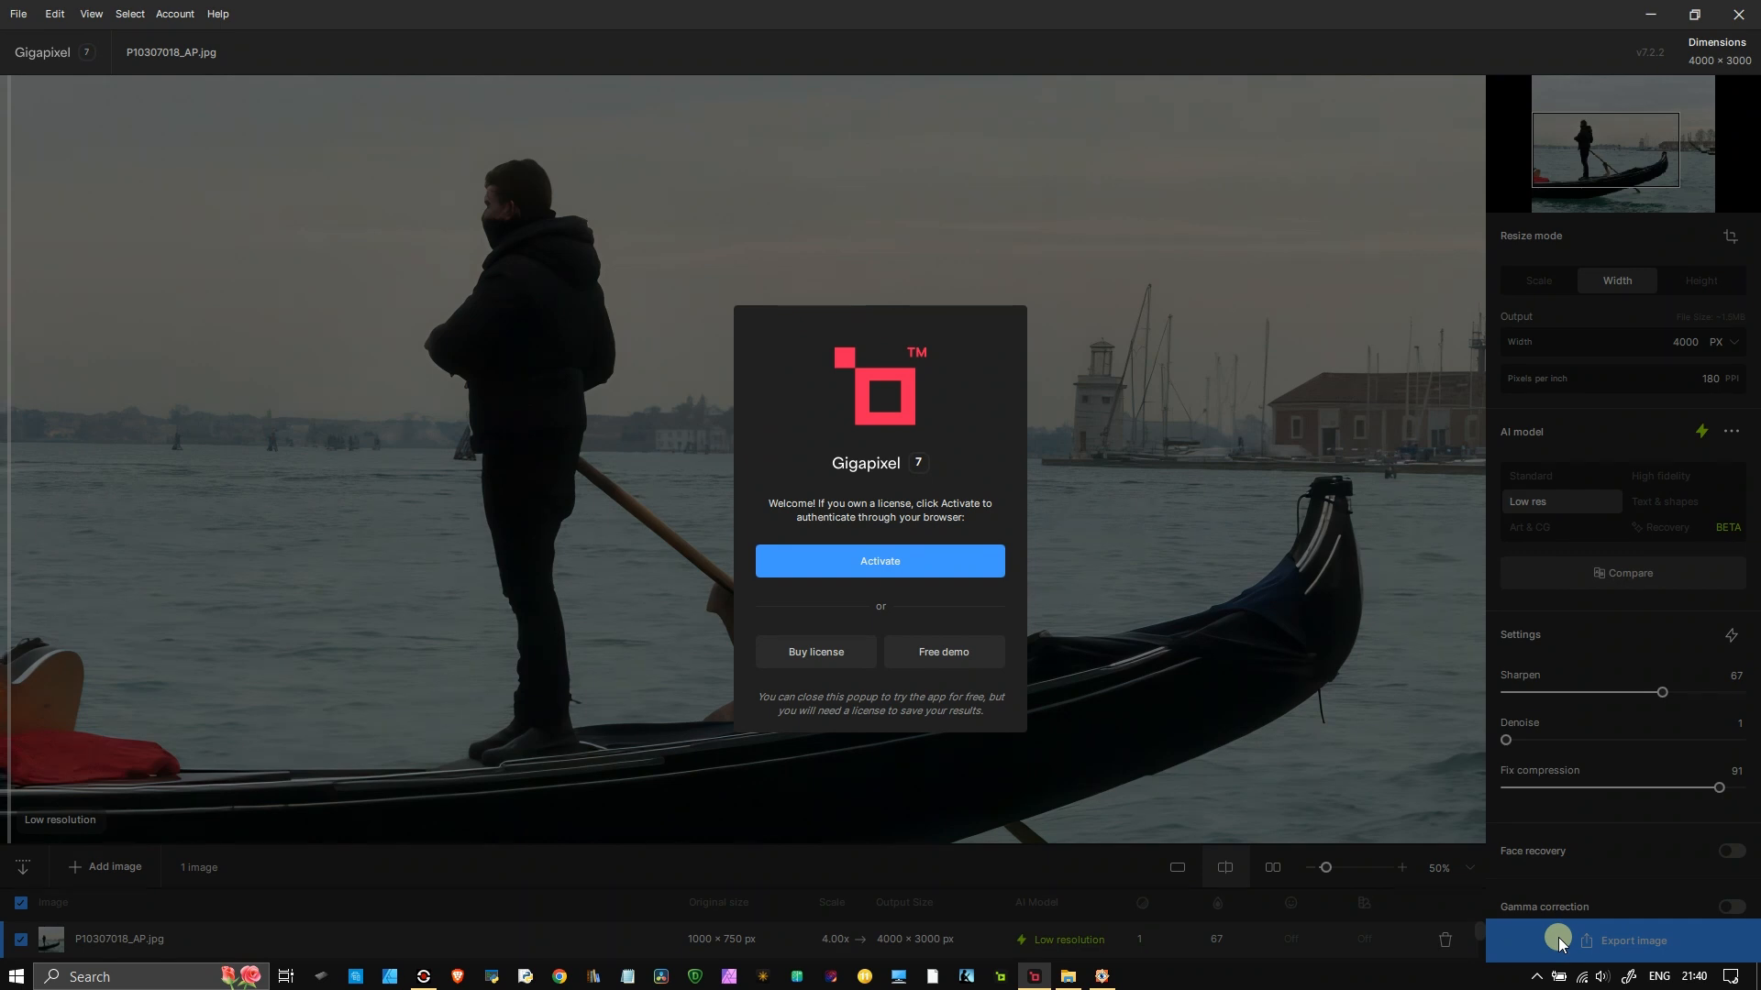
{"action": "left_click", "coordinate": [1250, 640]}
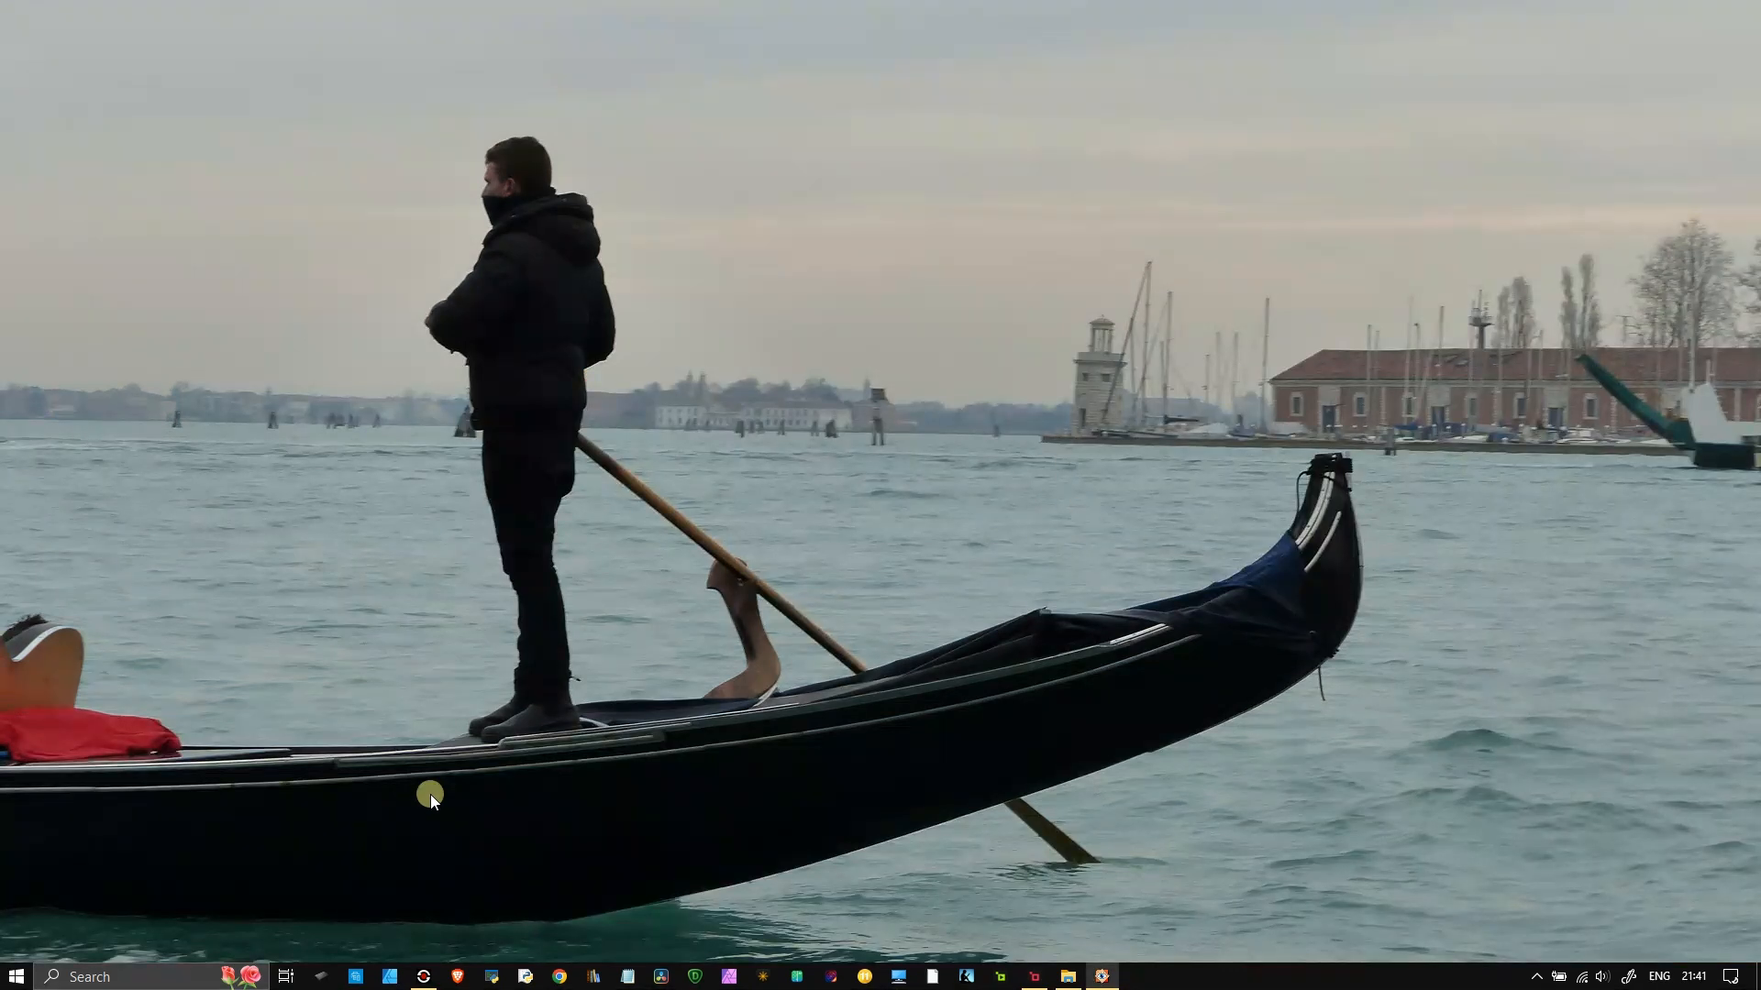
- Compare the whole gondola in the original photo with the upscaled preview in Gigapixel, and show the preview in single view
{"action": "left_click_drag", "start_coordinate": [431, 794], "coordinate": [602, 708]}
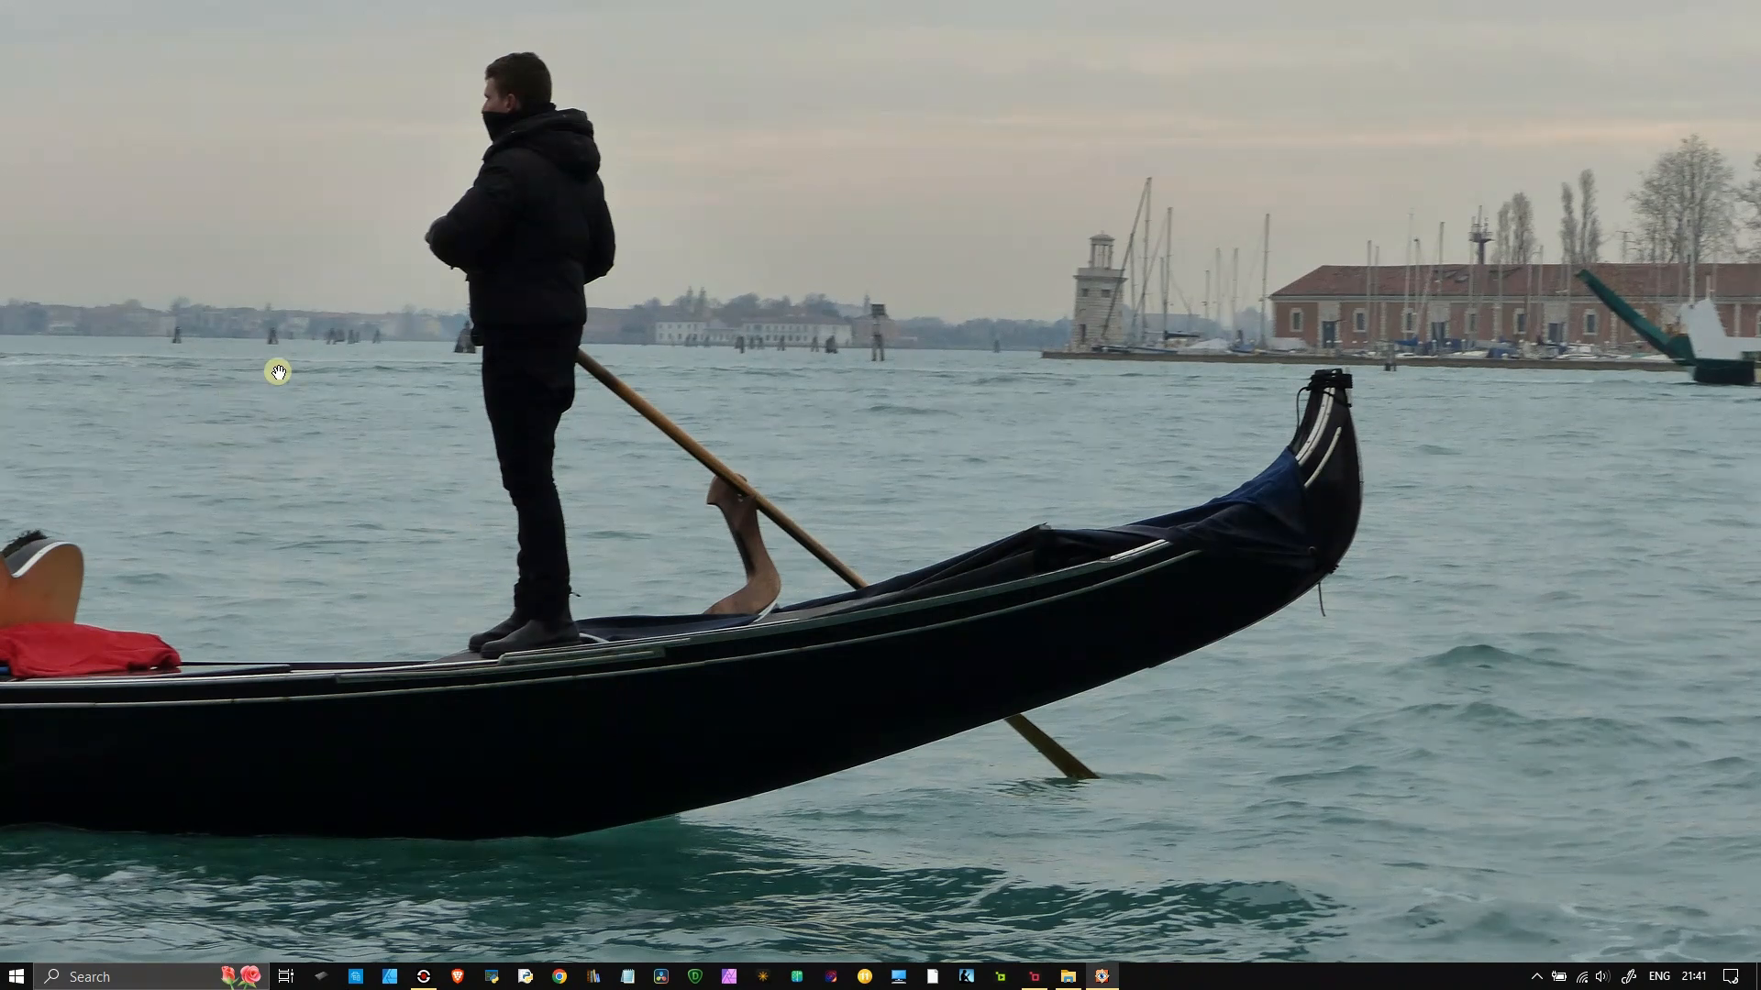
{"action": "key", "text": "alt+Tab"}
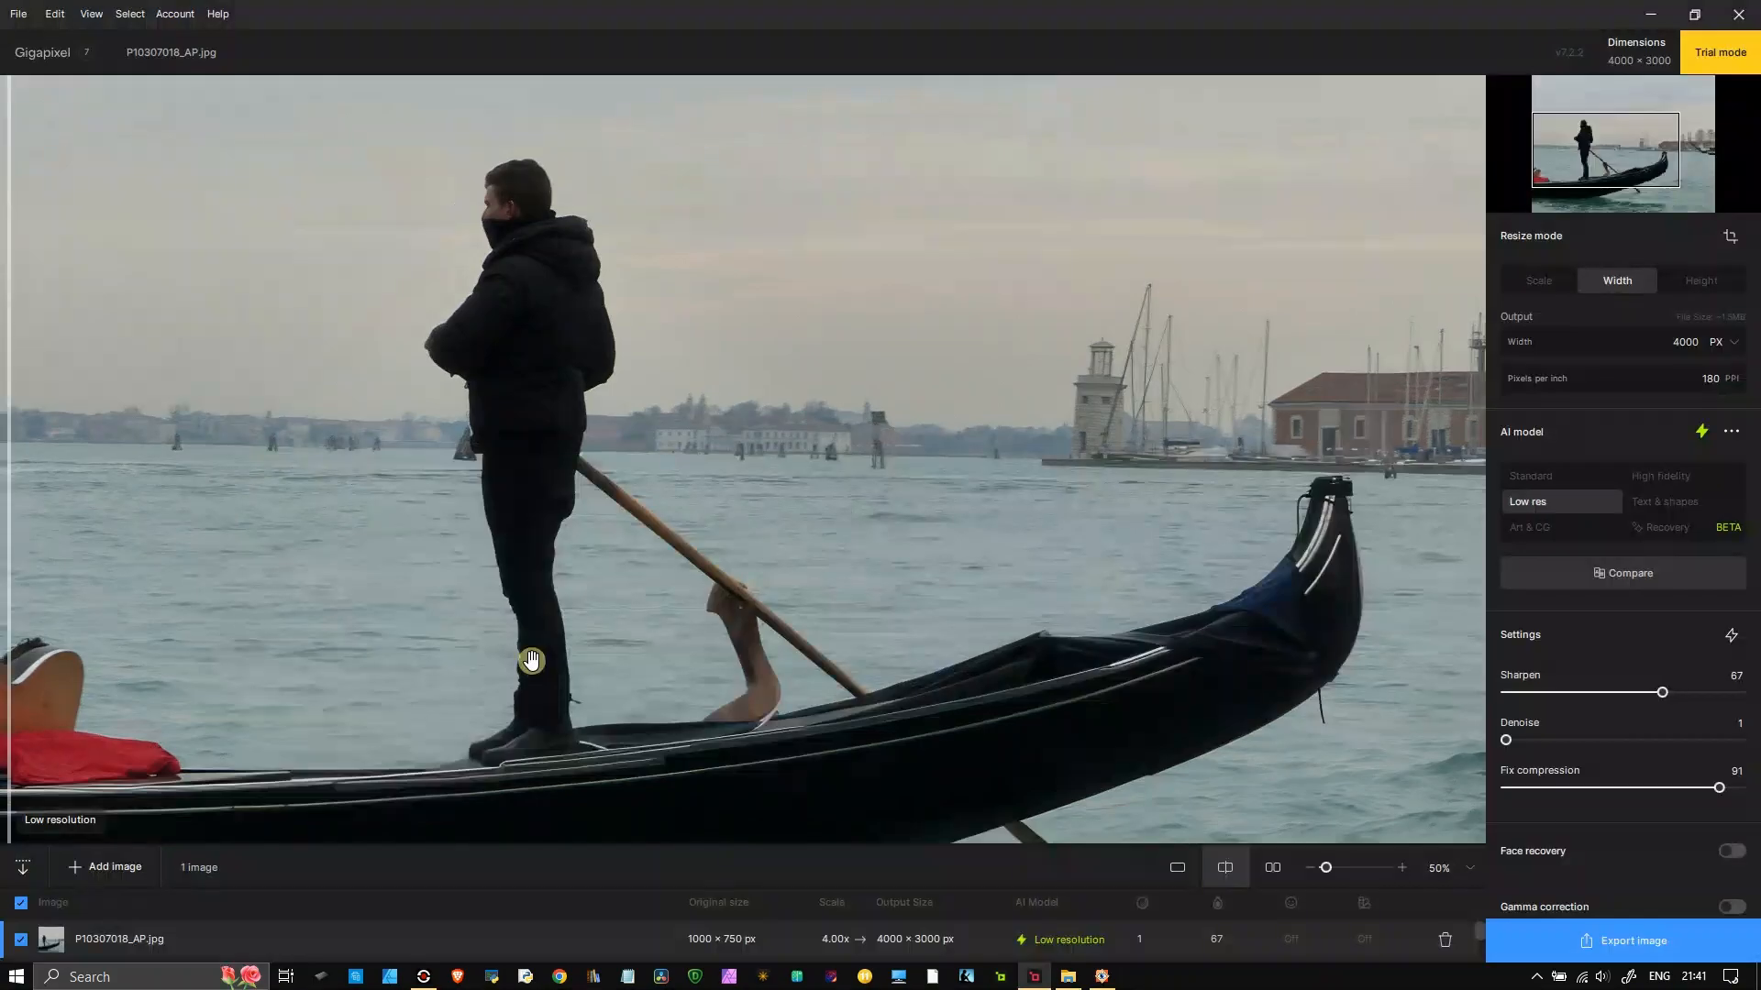
{"action": "left_click_drag", "start_coordinate": [532, 661], "coordinate": [544, 454]}
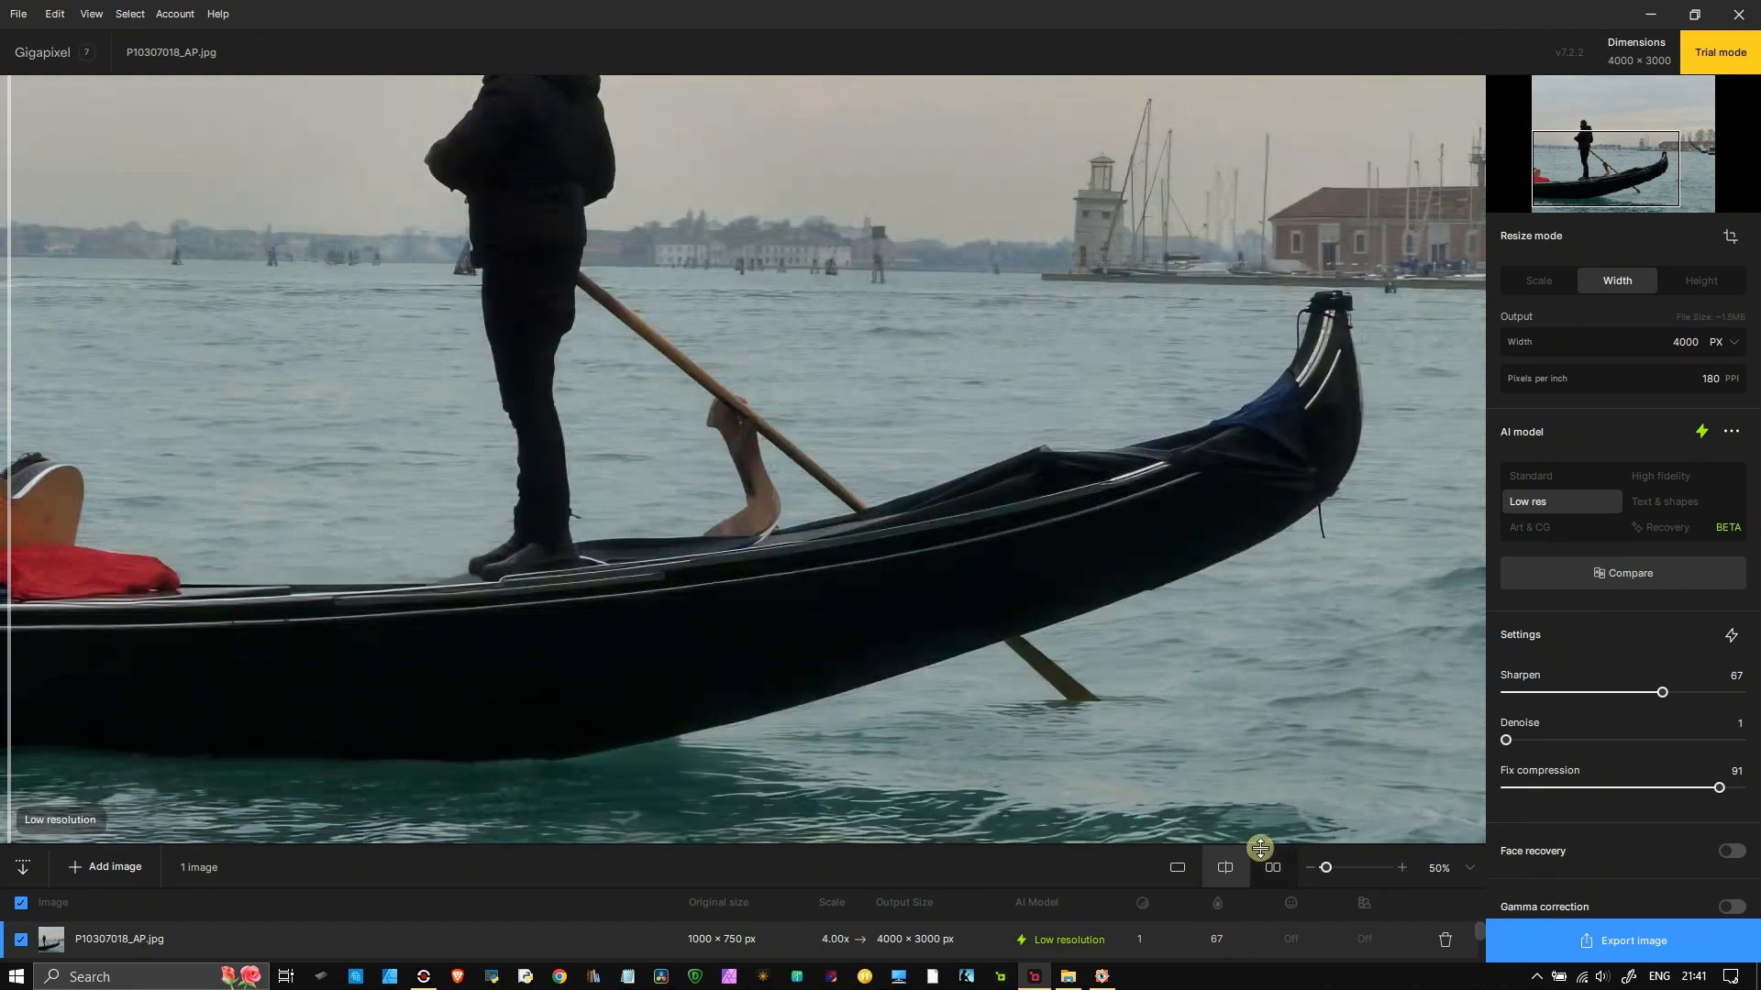
{"action": "left_click", "coordinate": [1173, 869]}
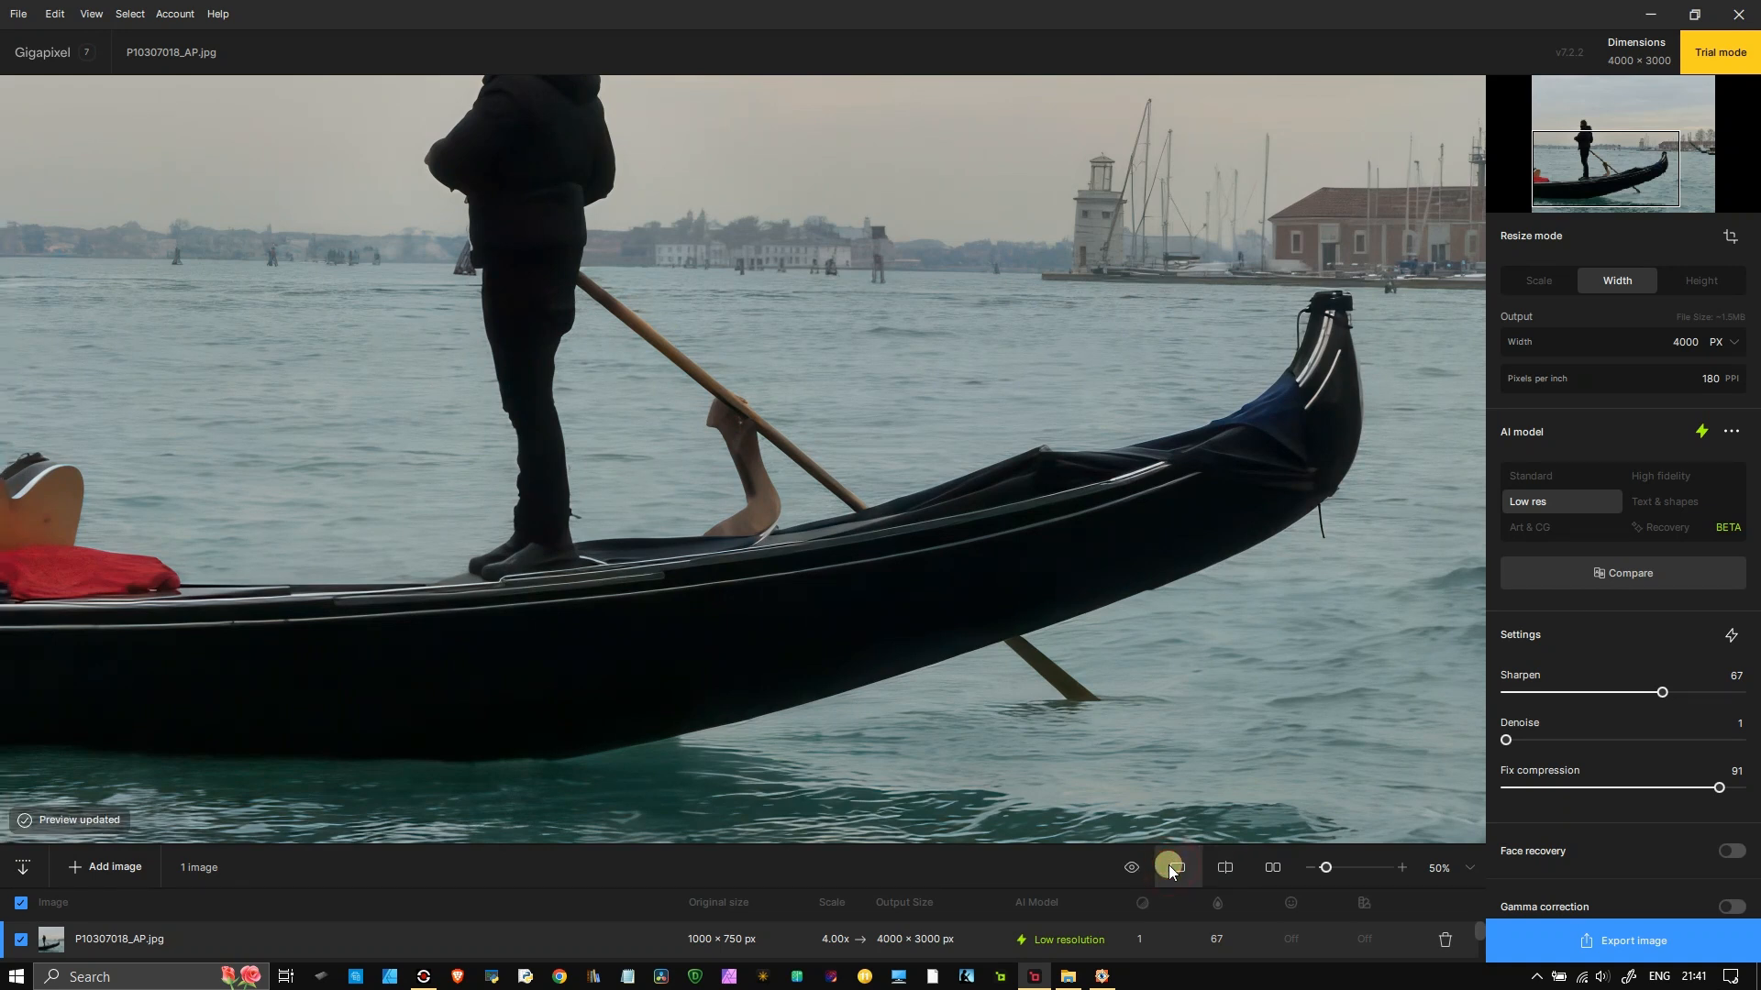
{"action": "left_click", "coordinate": [91, 13]}
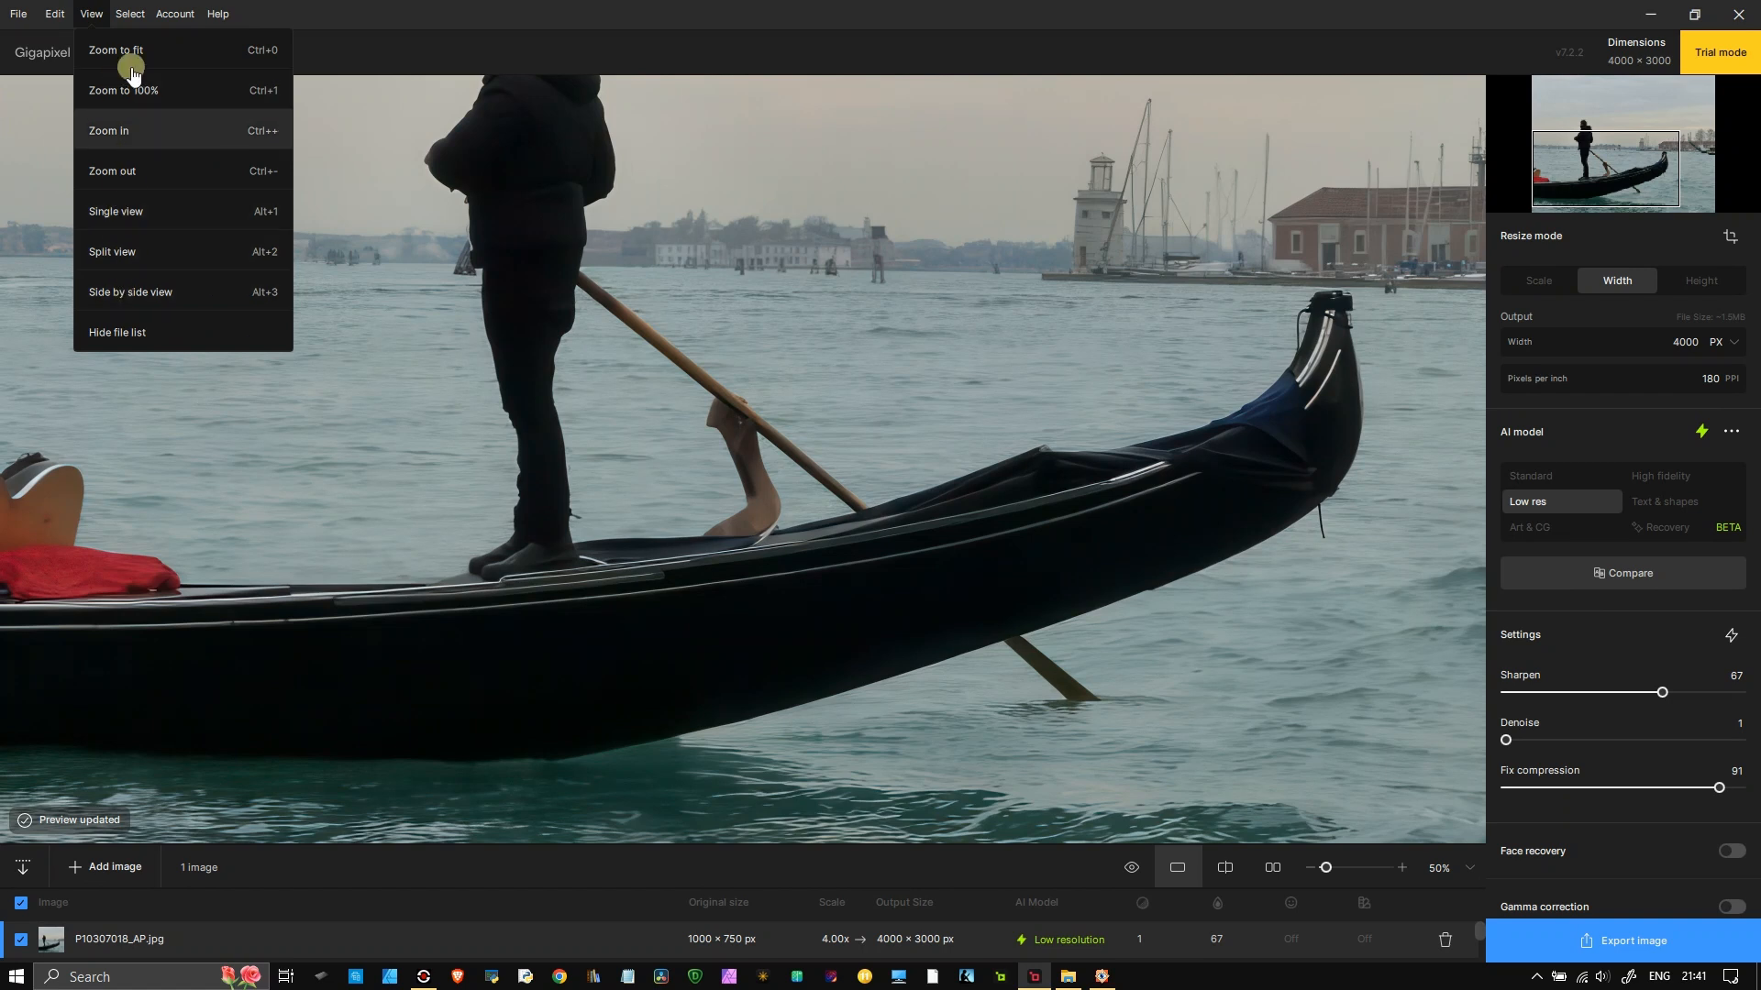
{"action": "left_click", "coordinate": [695, 2]}
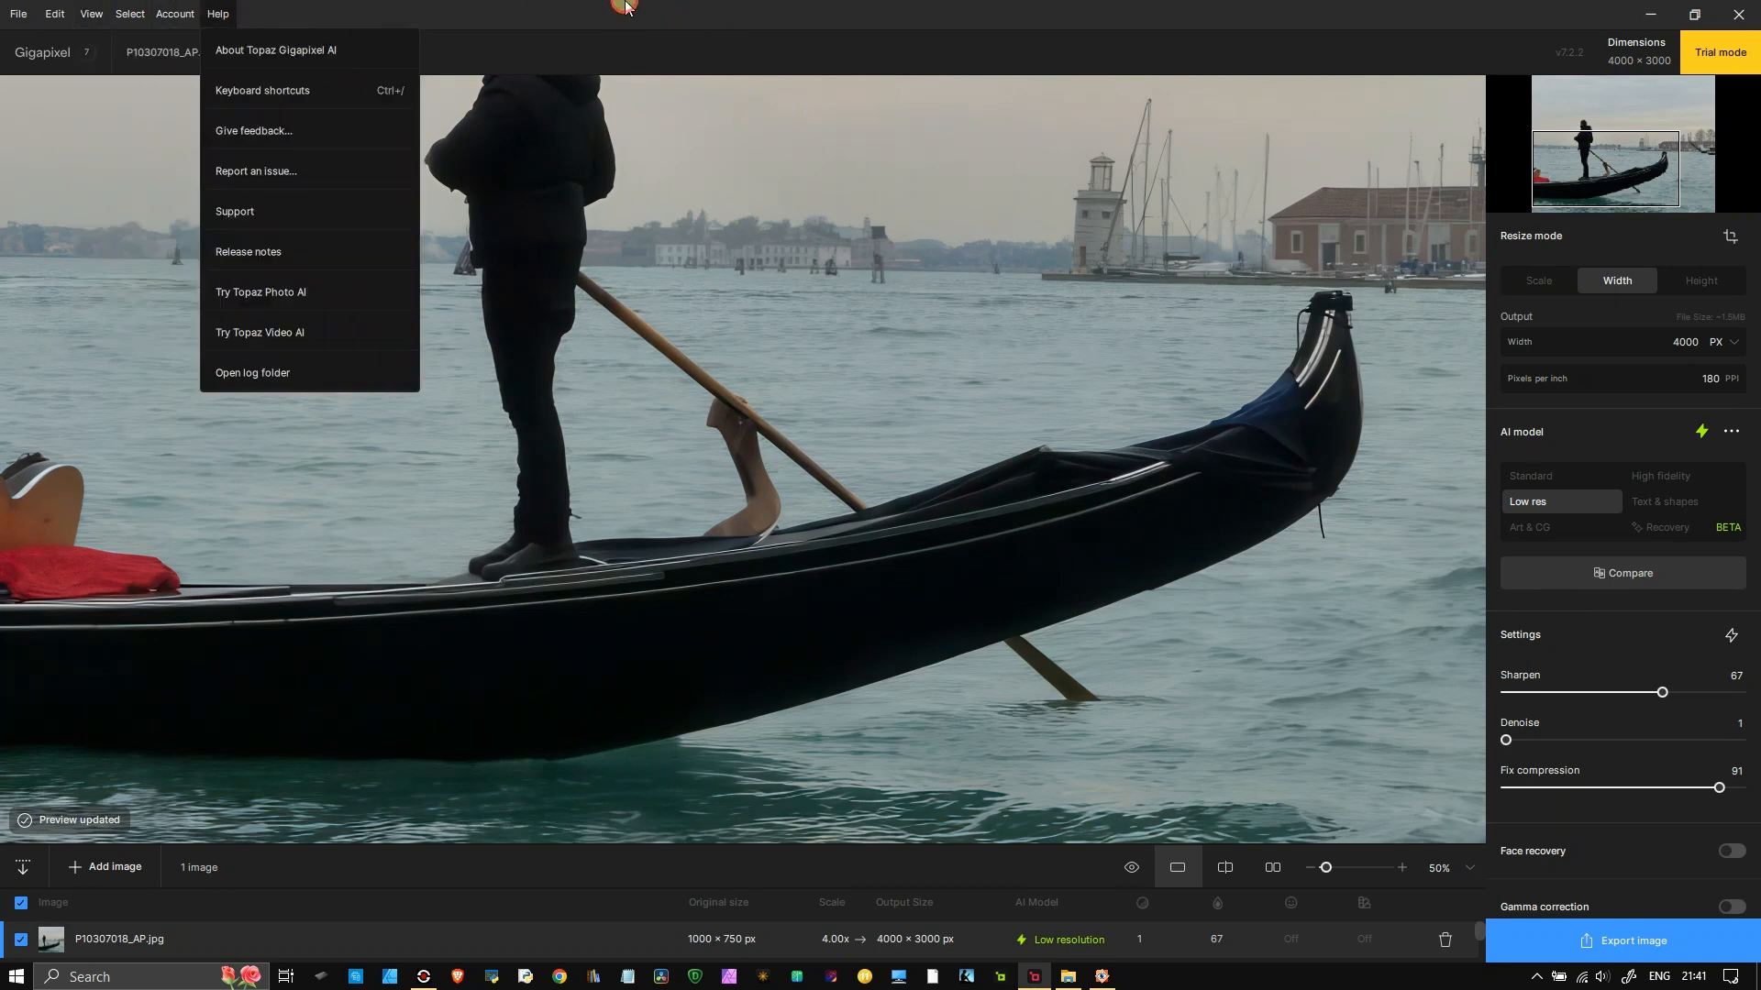
{"action": "left_click", "coordinate": [705, 477]}
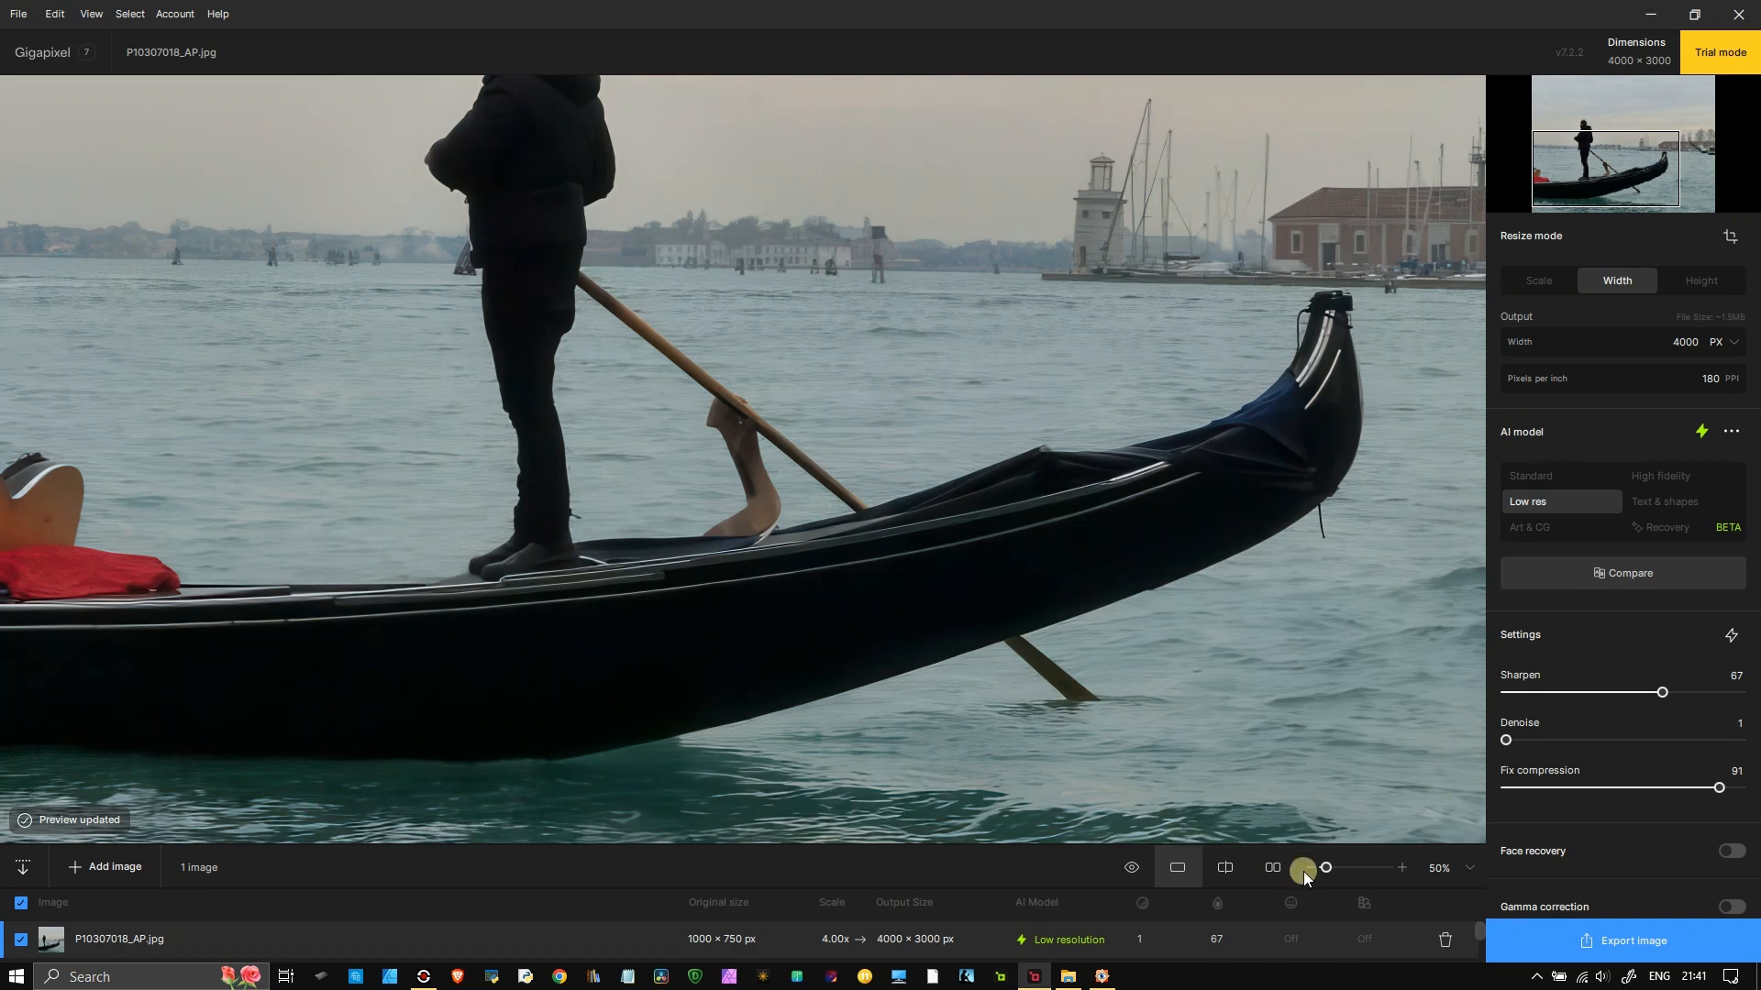
- Zoom the upscaled preview to 100% and examine the lighthouse and the sailboat masts
{"action": "left_click_drag", "start_coordinate": [1322, 867], "coordinate": [1330, 867]}
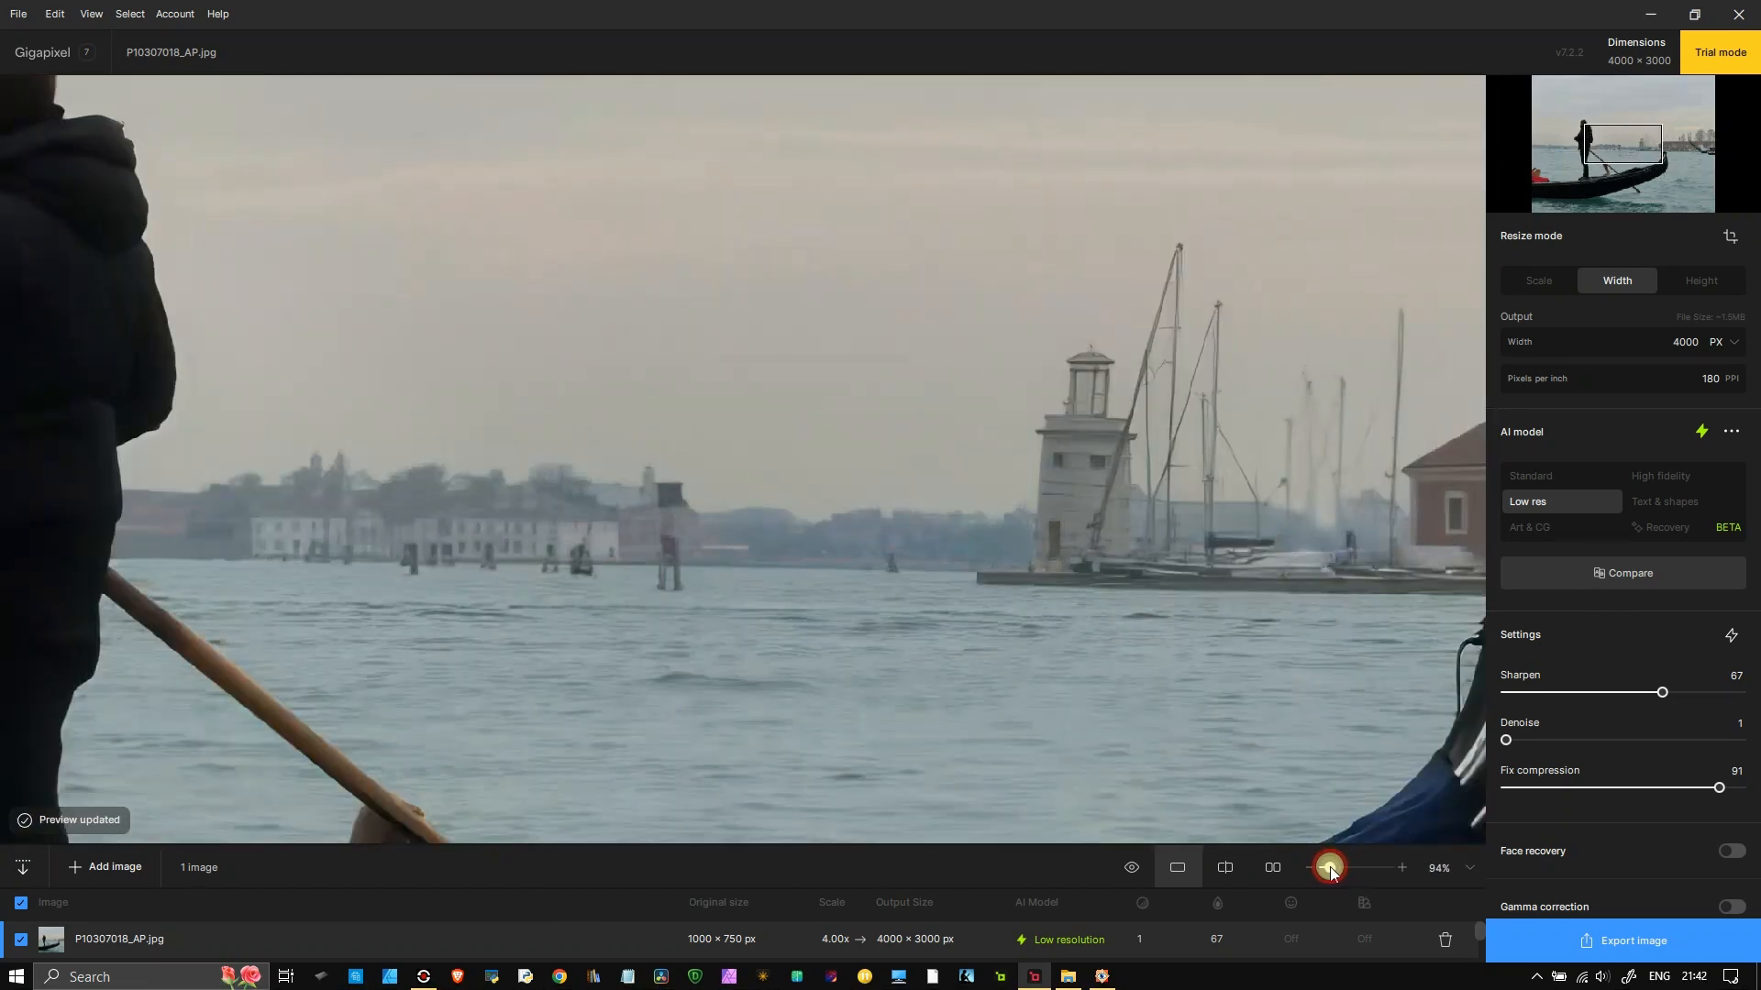
{"action": "left_click", "coordinate": [1402, 867]}
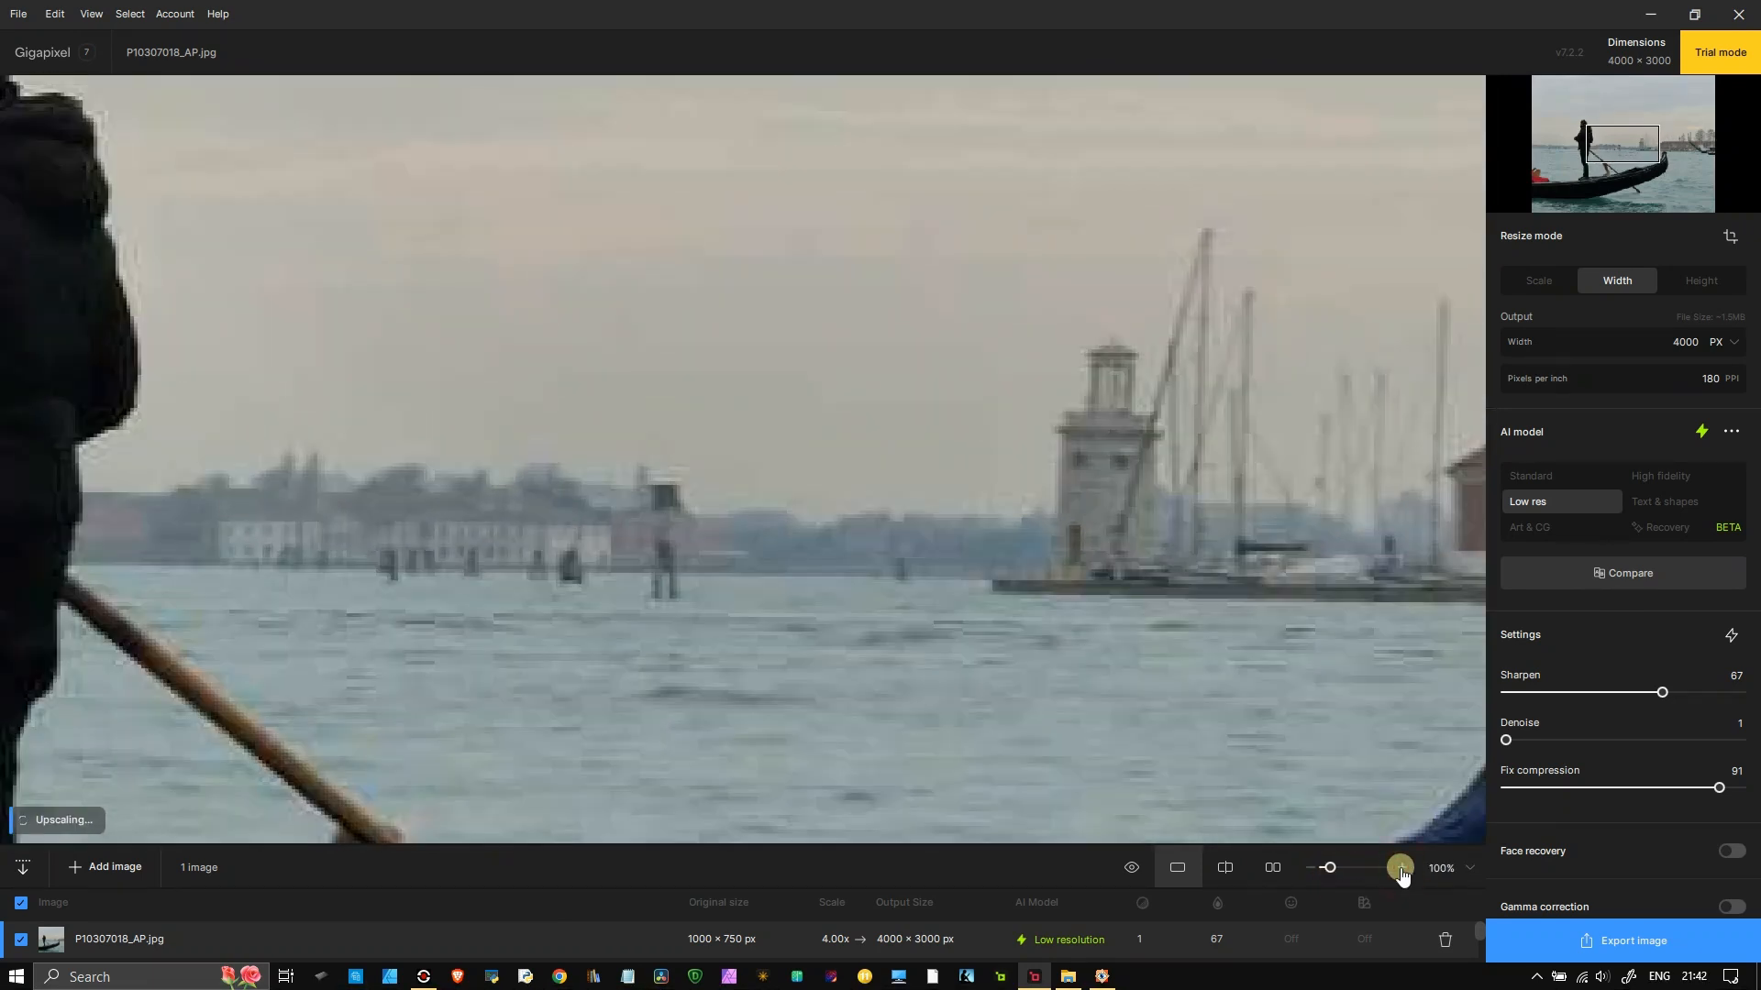
{"action": "left_click", "coordinate": [1263, 534]}
{"action": "left_click_drag", "start_coordinate": [1264, 534], "coordinate": [896, 590]}
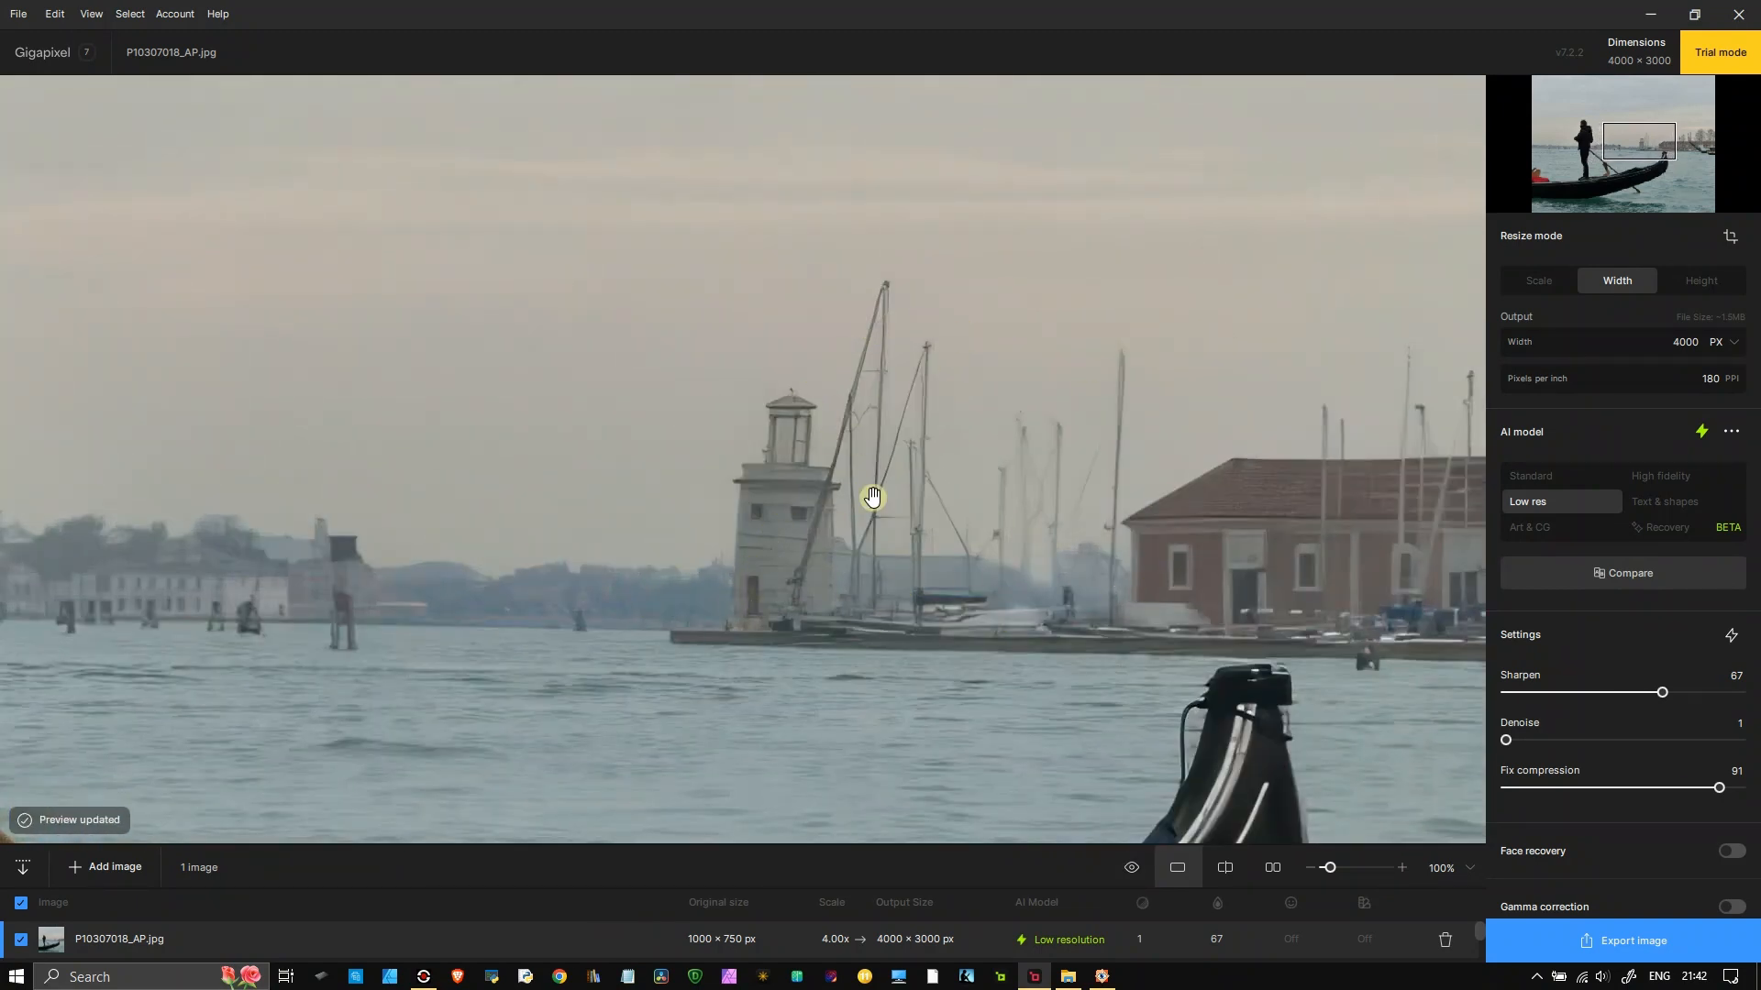
- Switch to the original photo in FastStone and enlarge the area around the lighthouse, harbour building and gondola prow
{"action": "key", "text": "alt+Tab"}
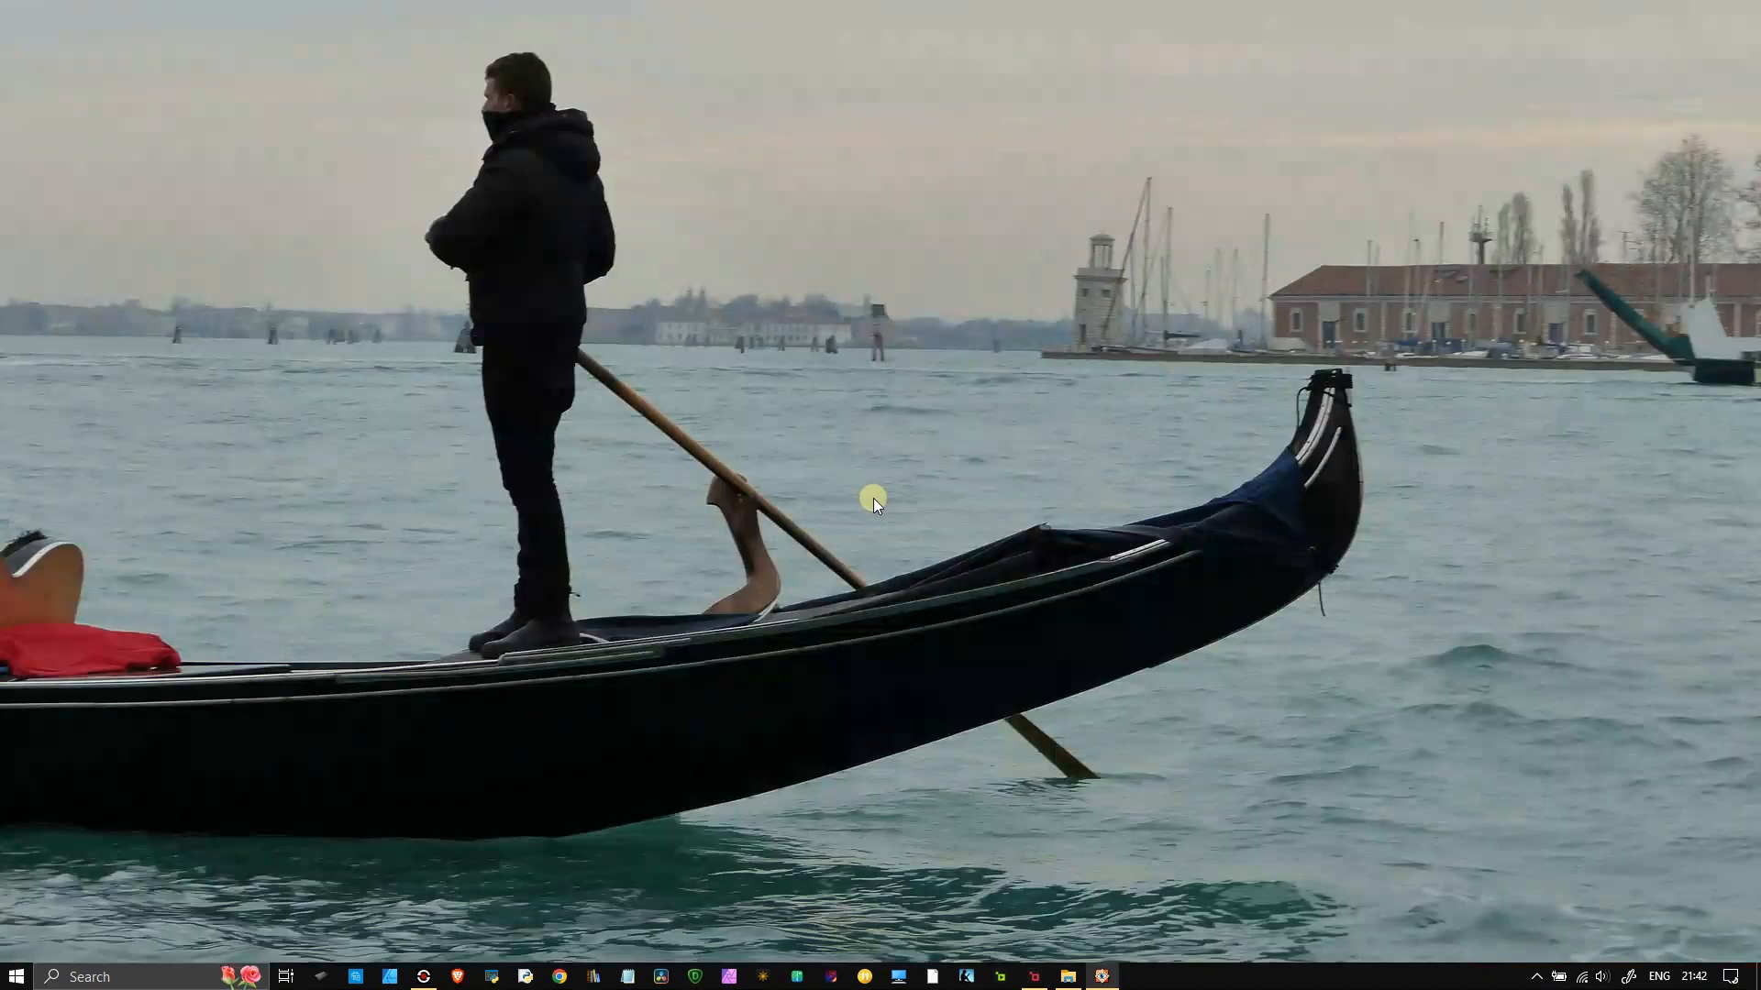
{"action": "left_click", "coordinate": [1251, 607]}
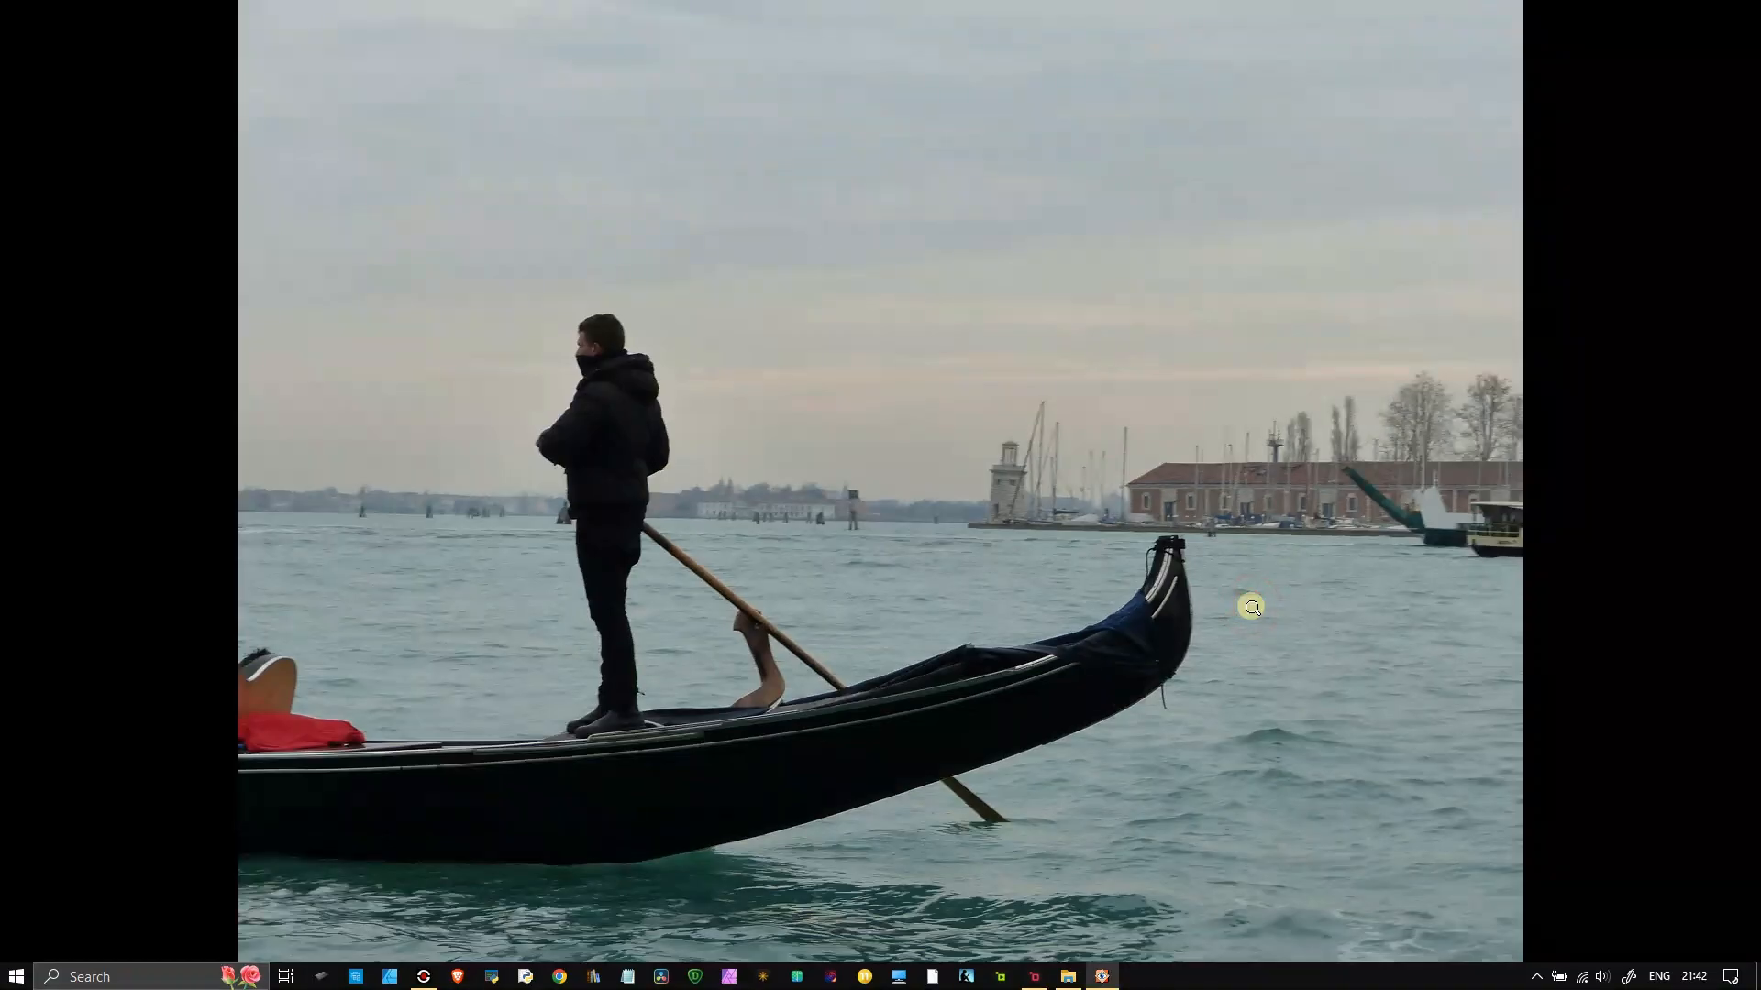
{"action": "left_click", "coordinate": [1251, 606]}
{"action": "left_click_drag", "start_coordinate": [1330, 363], "coordinate": [1278, 546]}
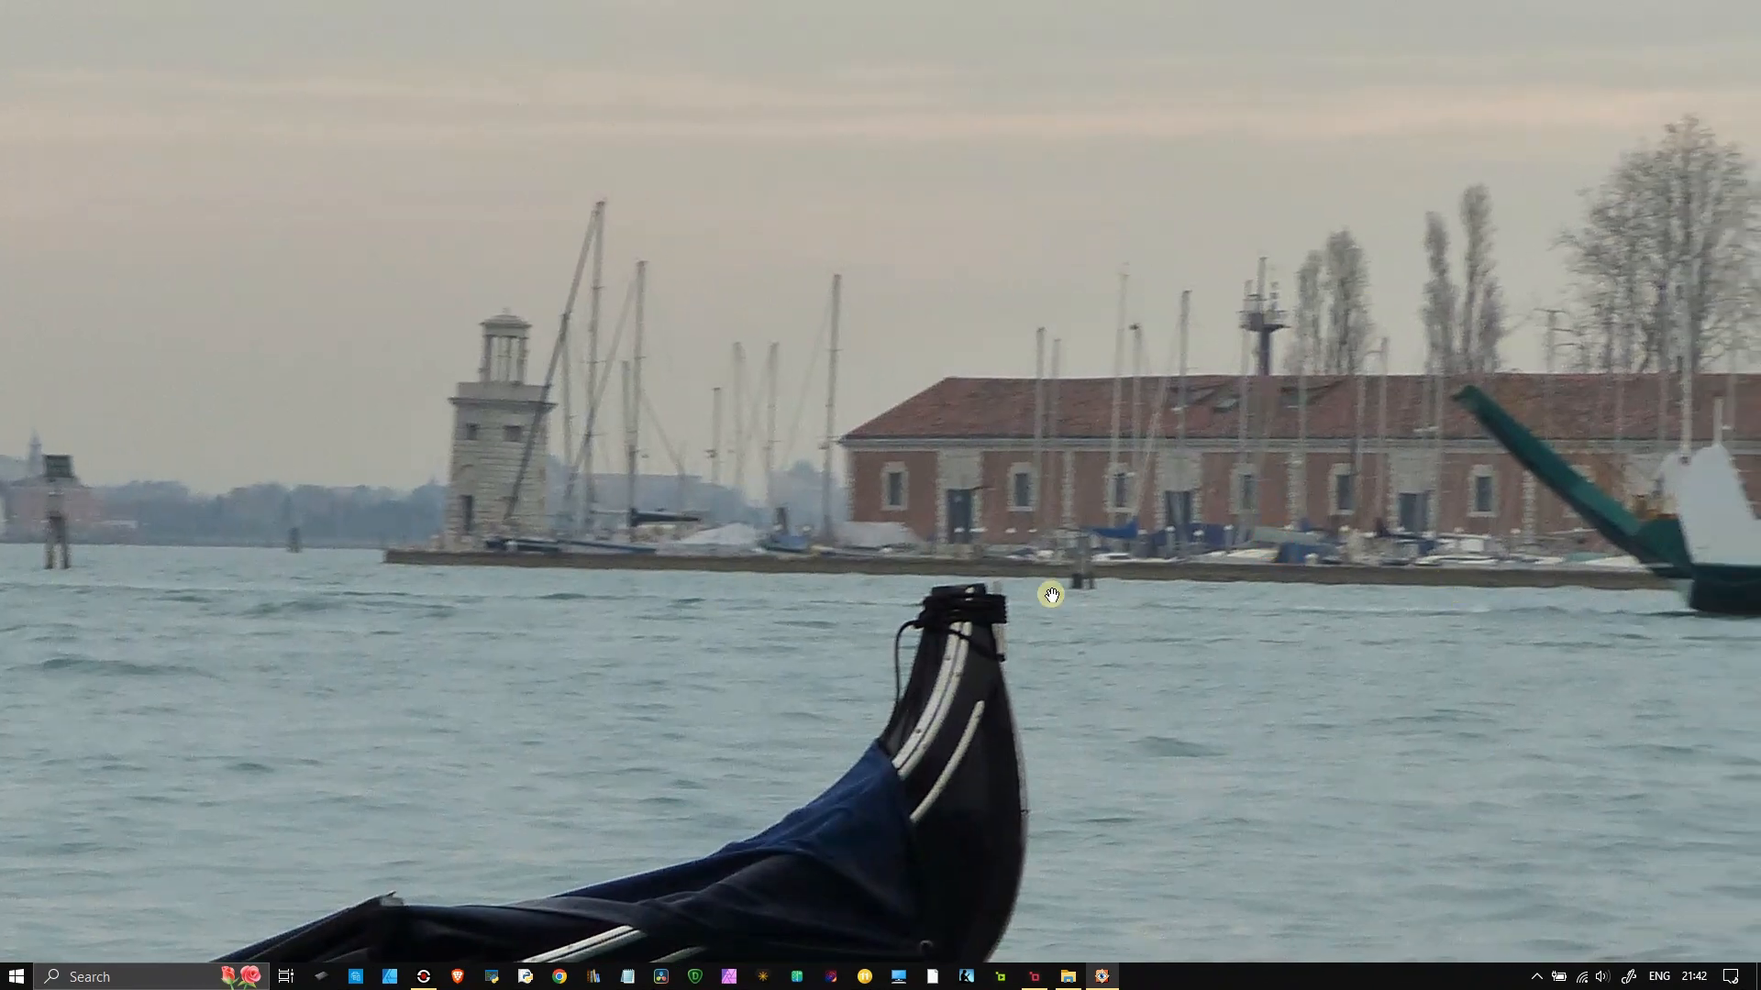
- Compare the lighthouse, sailboats and harbour building in the original photo in FastStone with the upscaled preview in Gigapixel
{"action": "key", "text": "alt+Tab"}
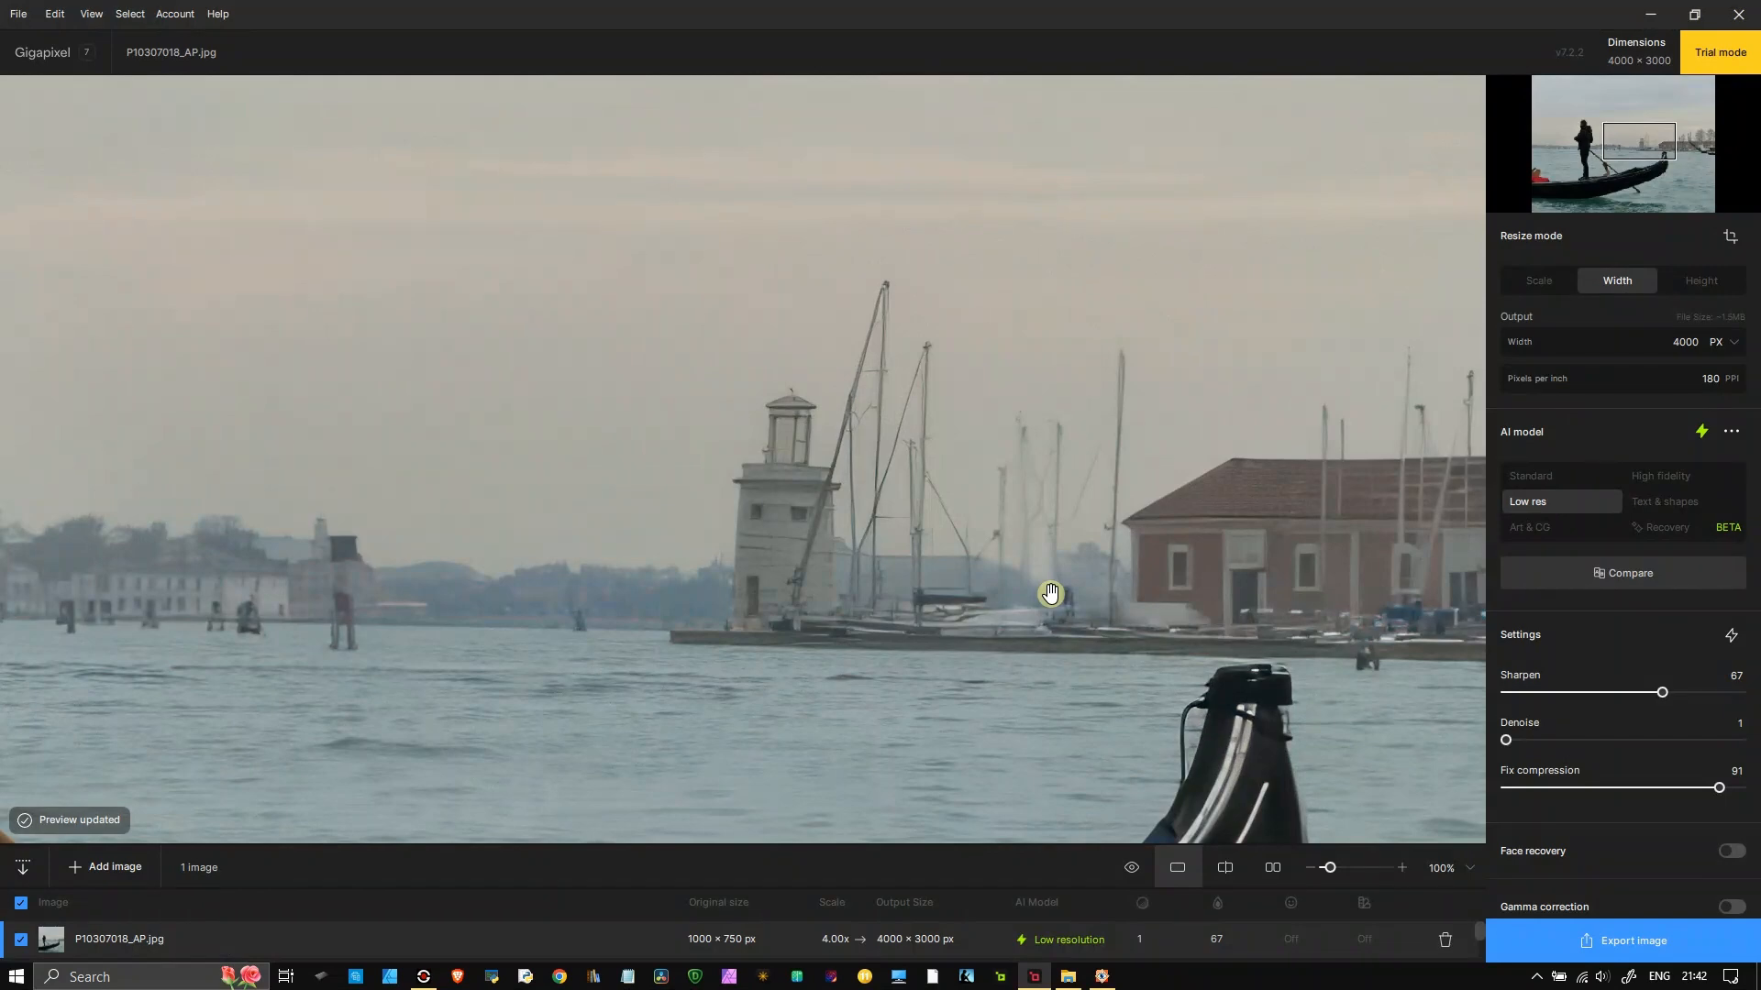
{"action": "key", "text": "alt+Tab"}
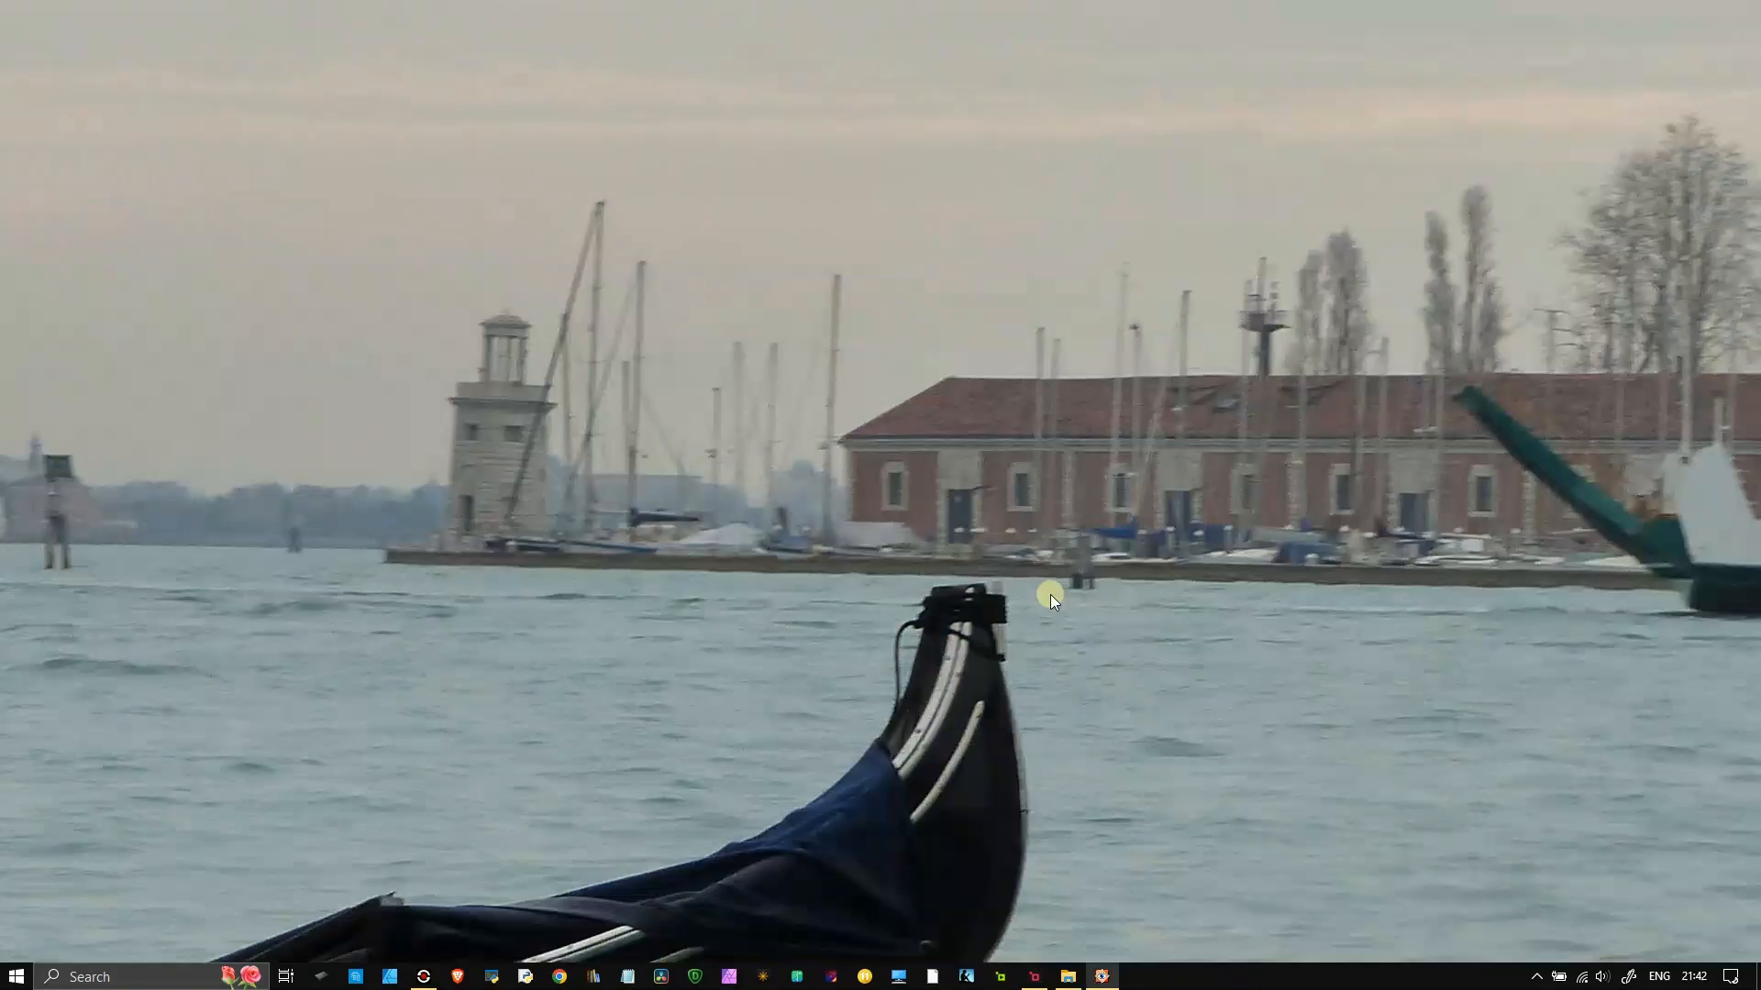
{"action": "left_click_drag", "start_coordinate": [641, 574], "coordinate": [1028, 530]}
{"action": "key", "text": "alt+Tab"}
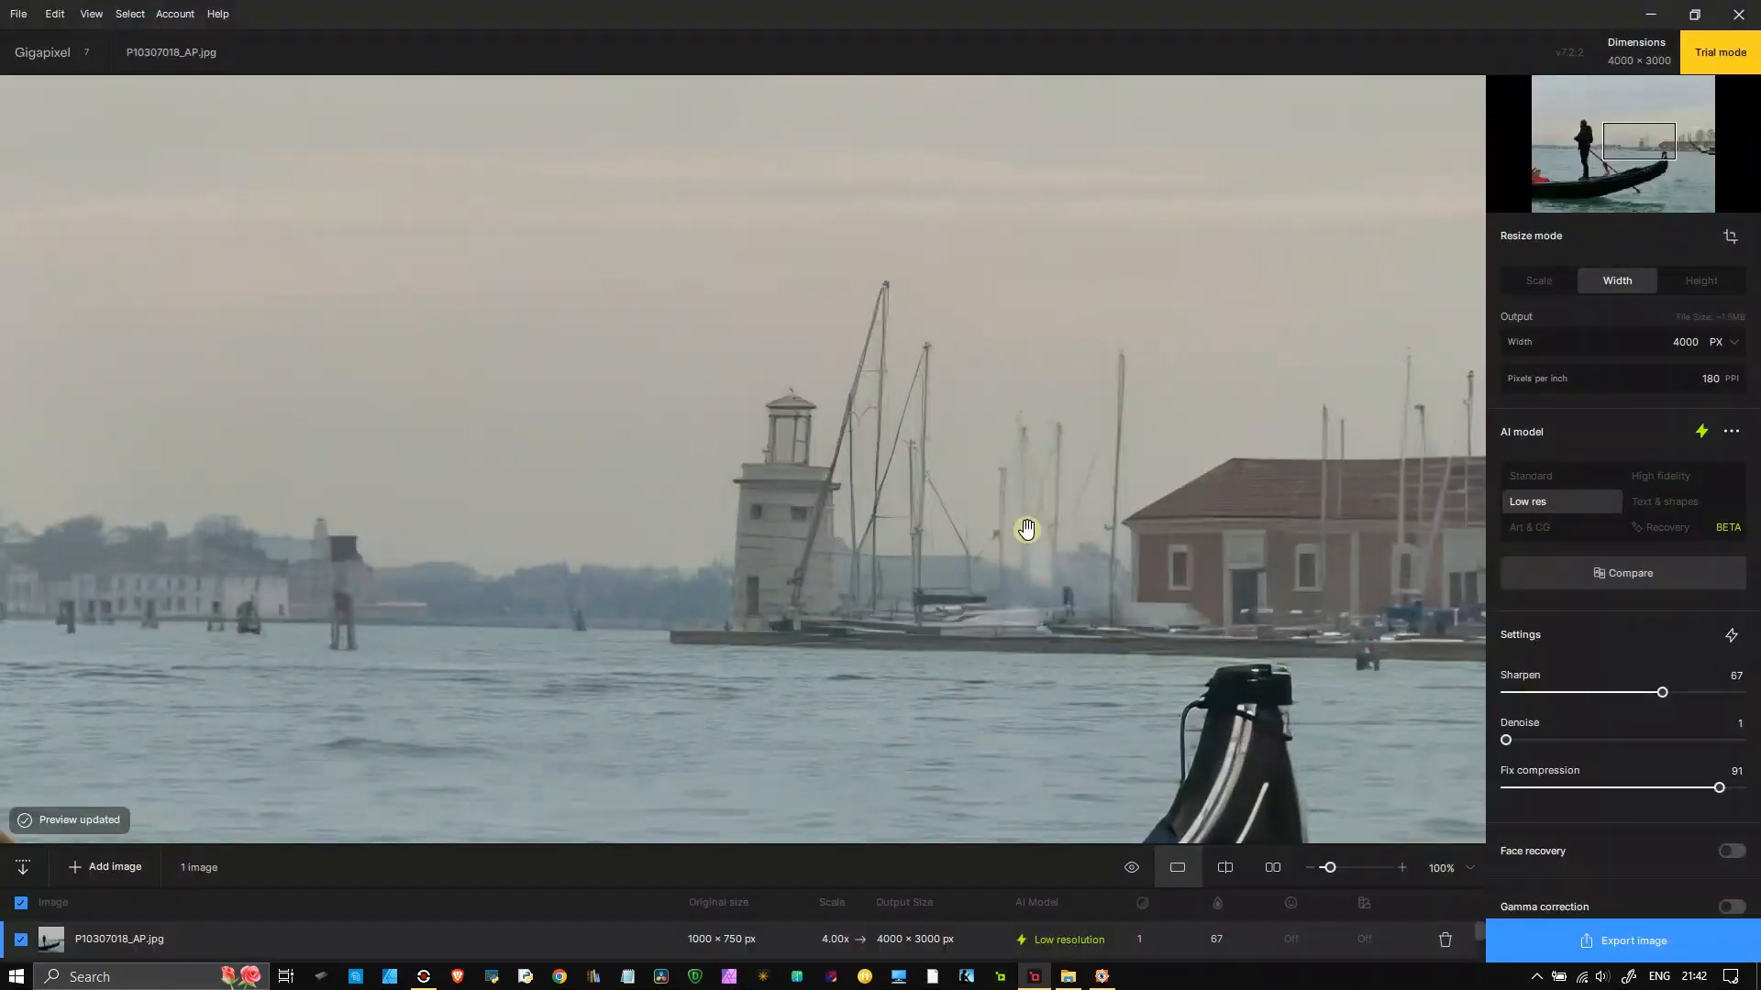
{"action": "key", "text": "alt+Tab"}
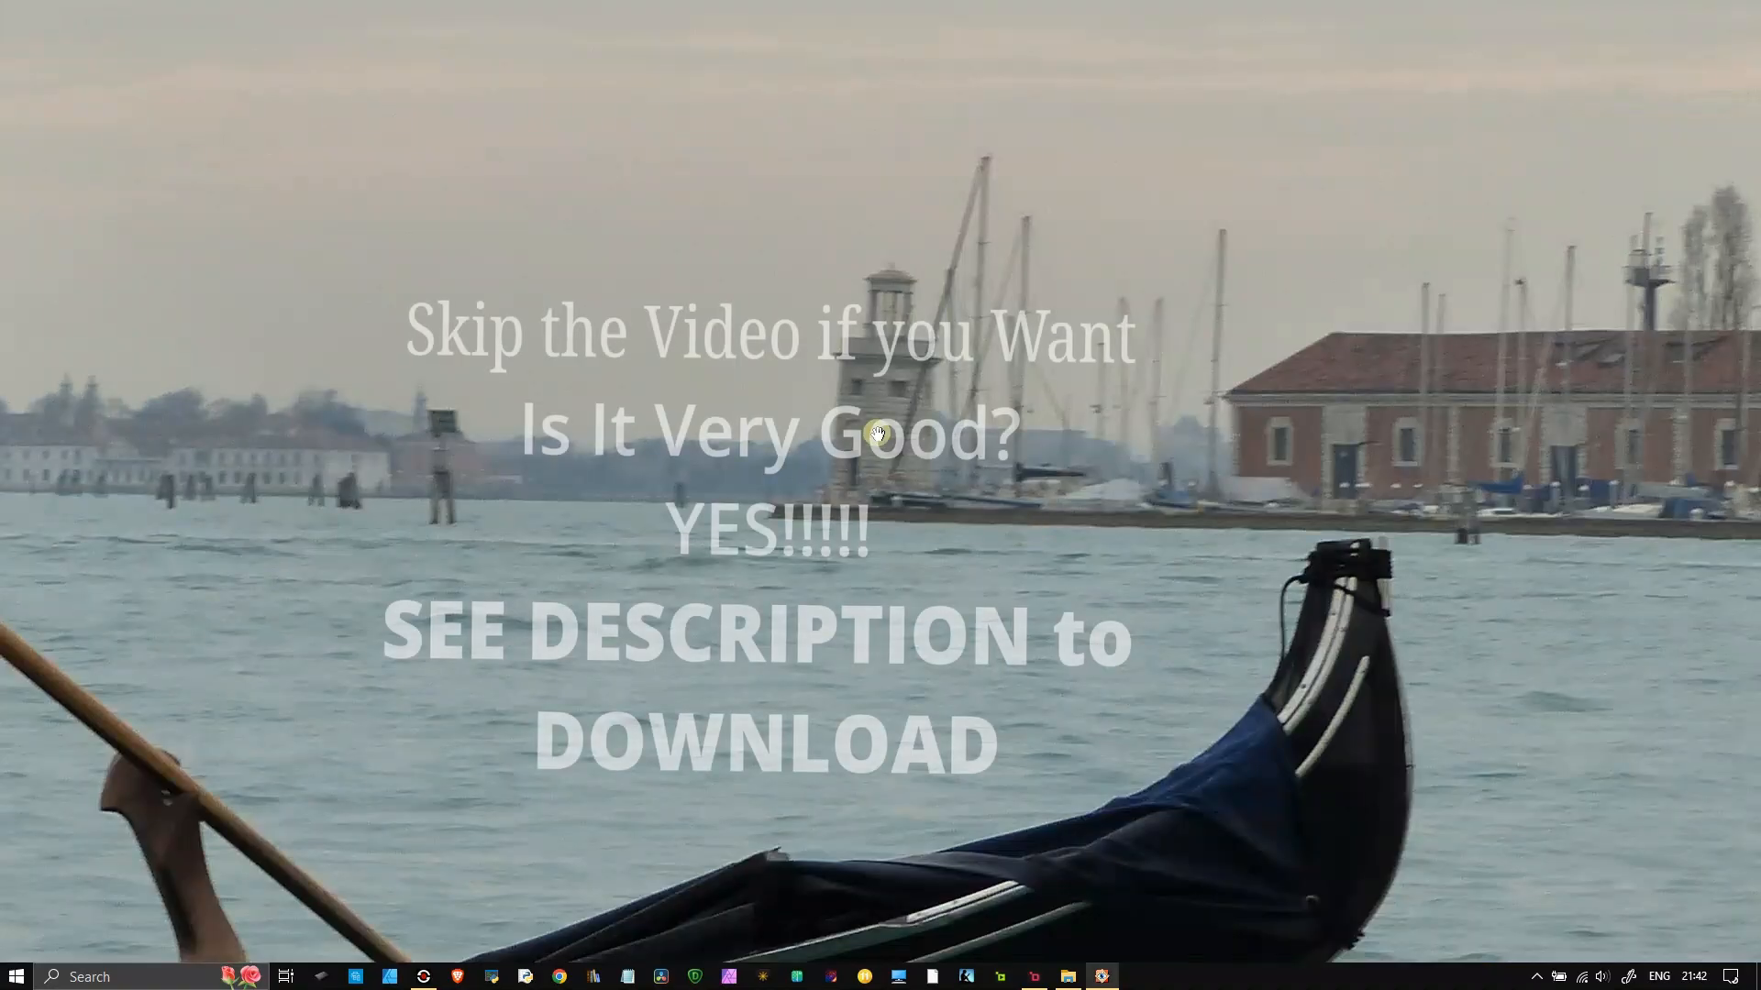
{"action": "left_click_drag", "start_coordinate": [878, 433], "coordinate": [780, 471]}
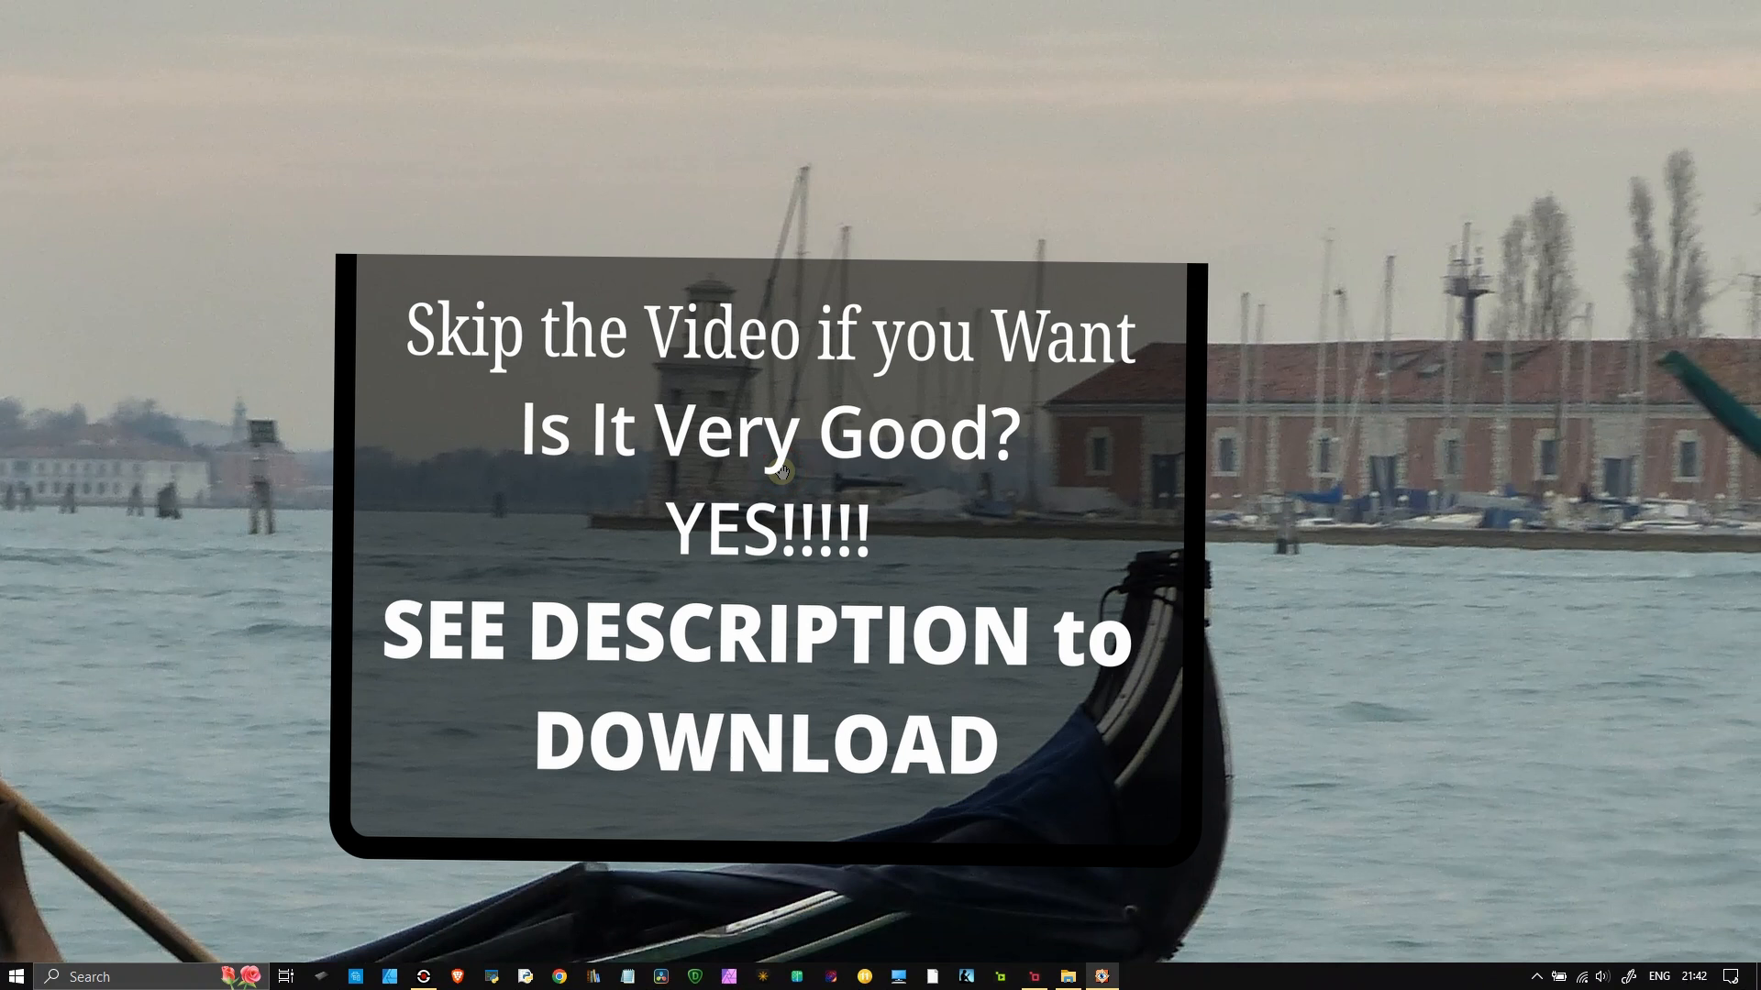
{"action": "key", "text": "alt+Tab"}
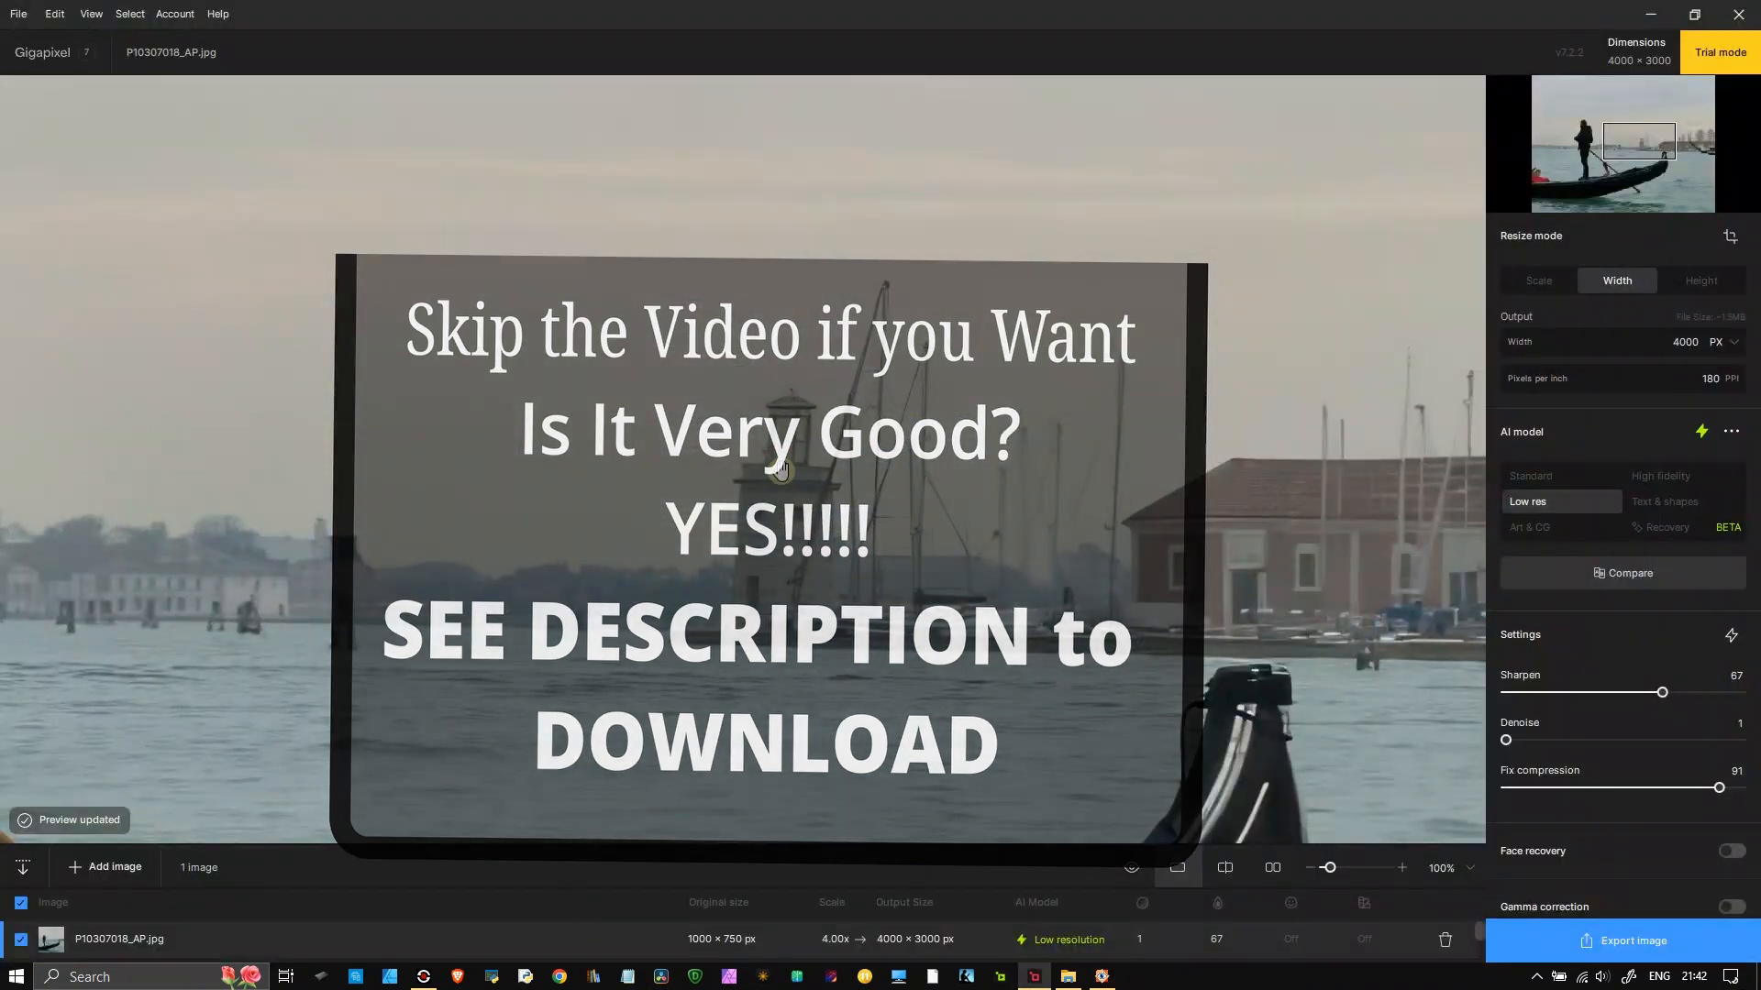
- Show the preview in split view and shift the divider across the lighthouse and masts to compare the low-resolution source with the upscaled result
{"action": "left_click", "coordinate": [1223, 868]}
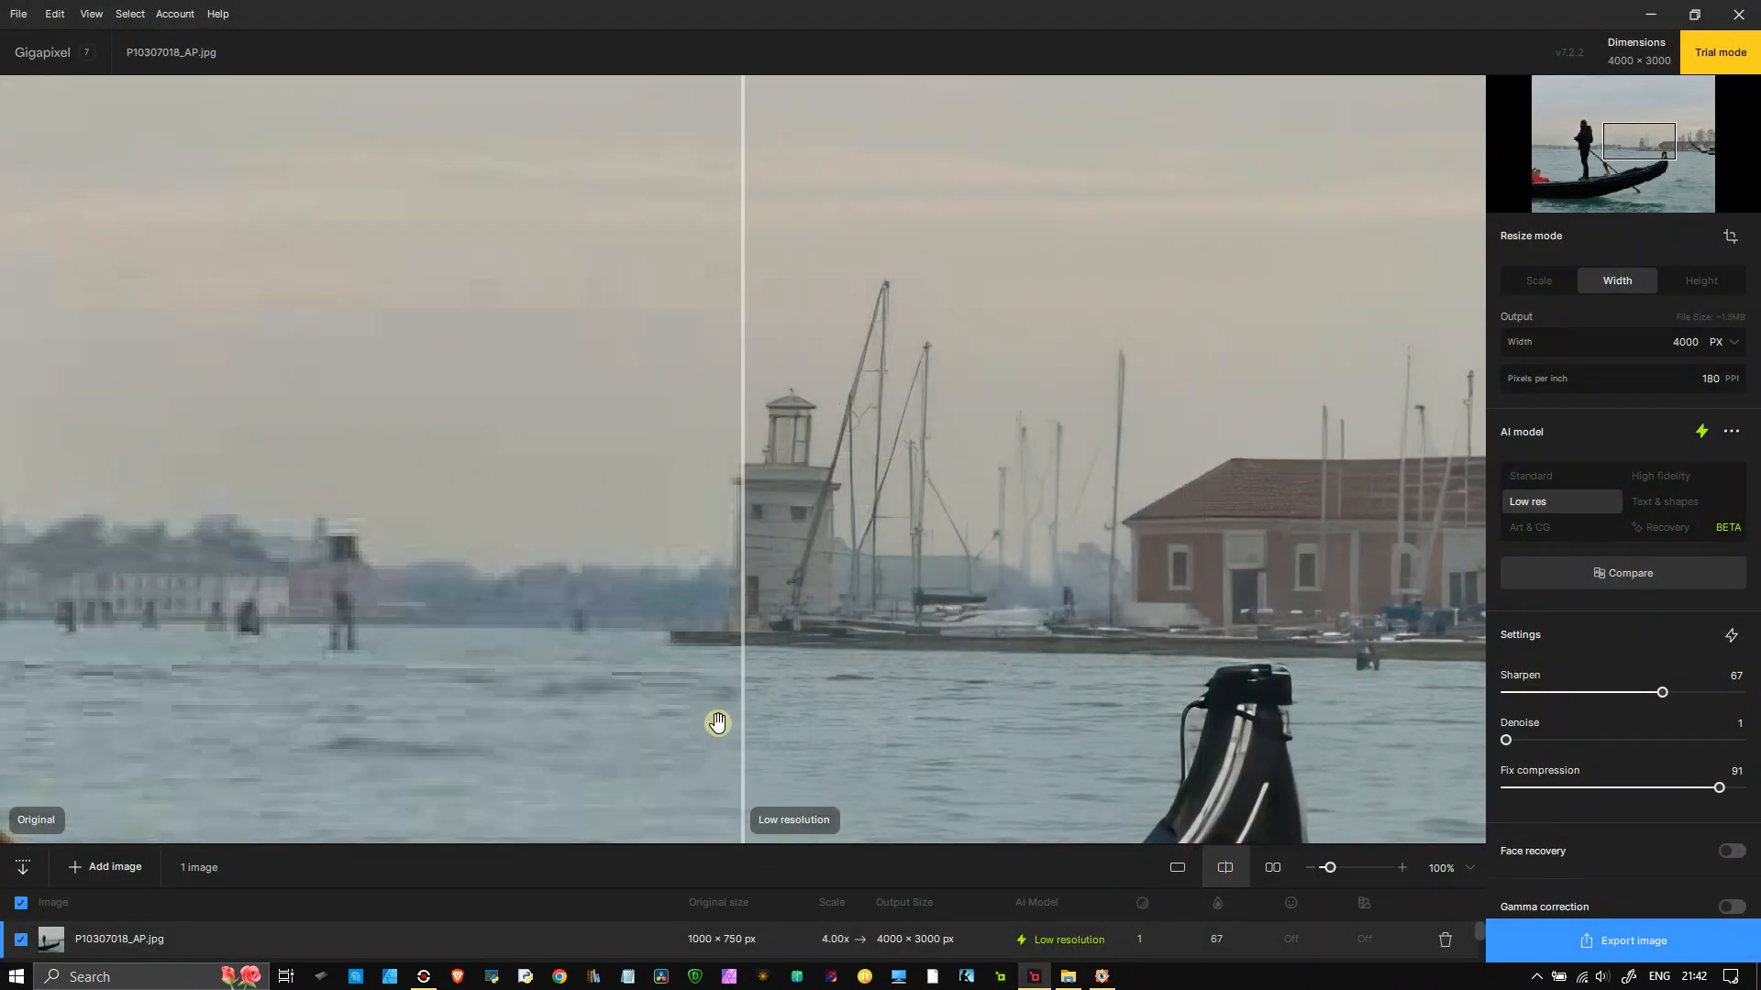
{"action": "left_click_drag", "start_coordinate": [741, 662], "coordinate": [901, 755]}
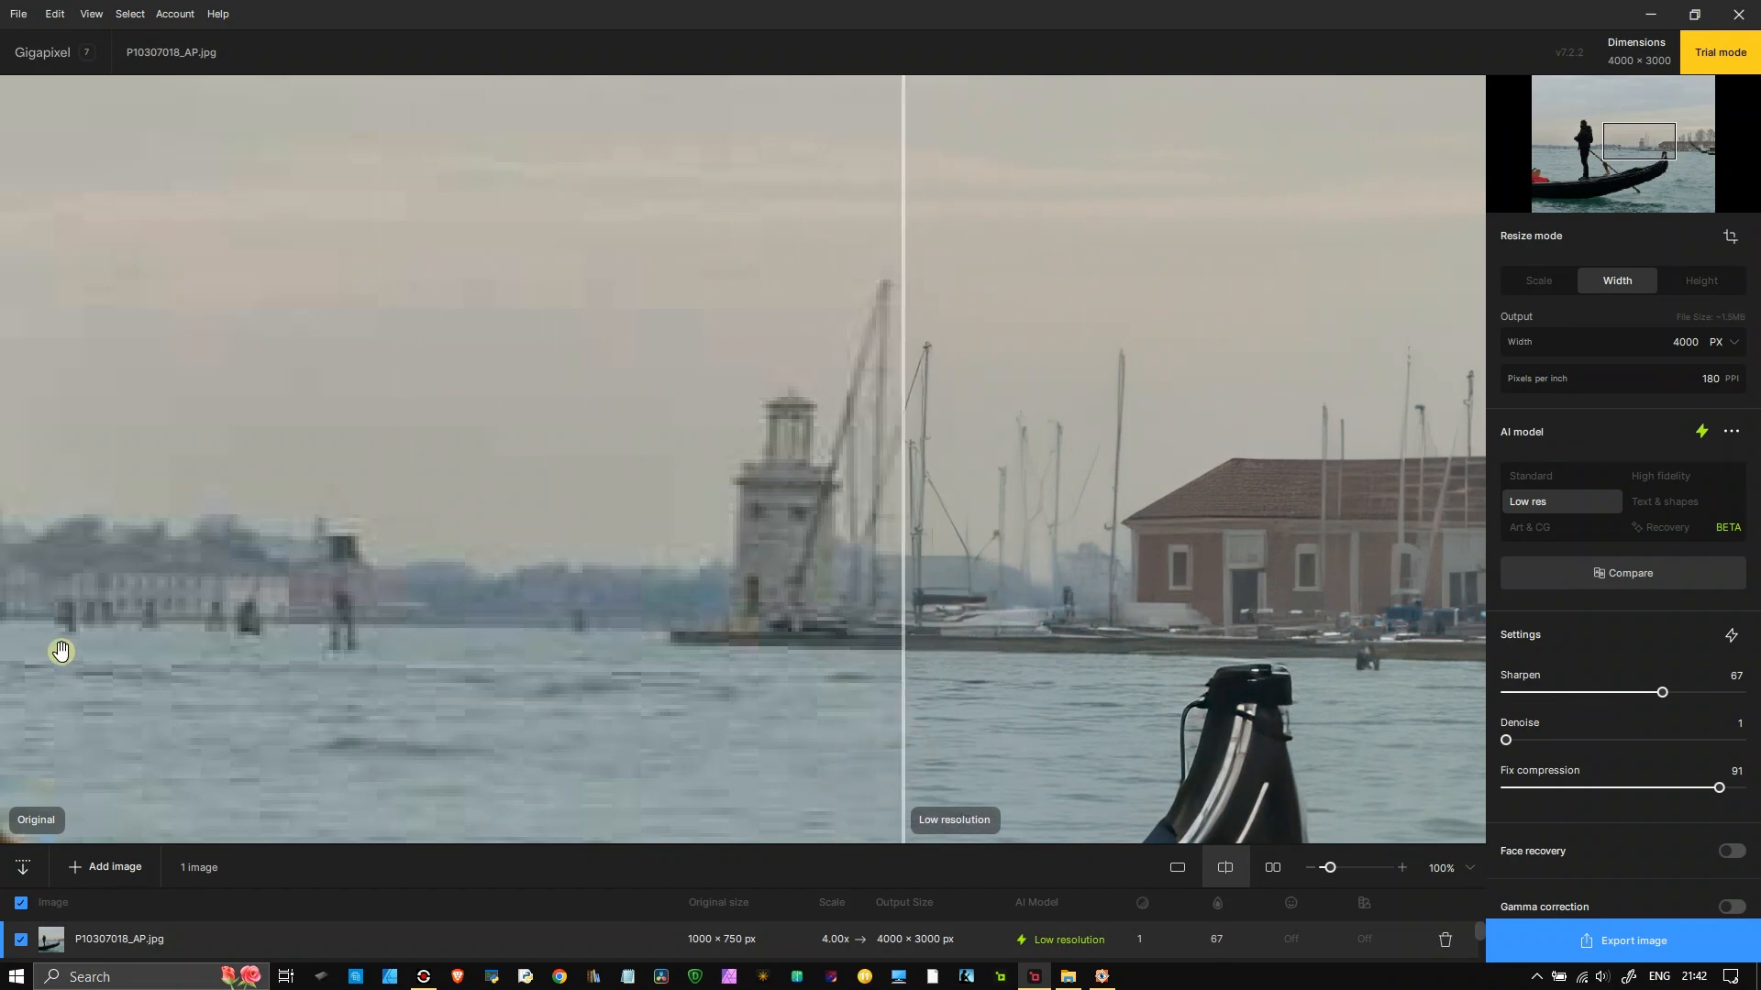
{"action": "key", "text": "alt+Tab"}
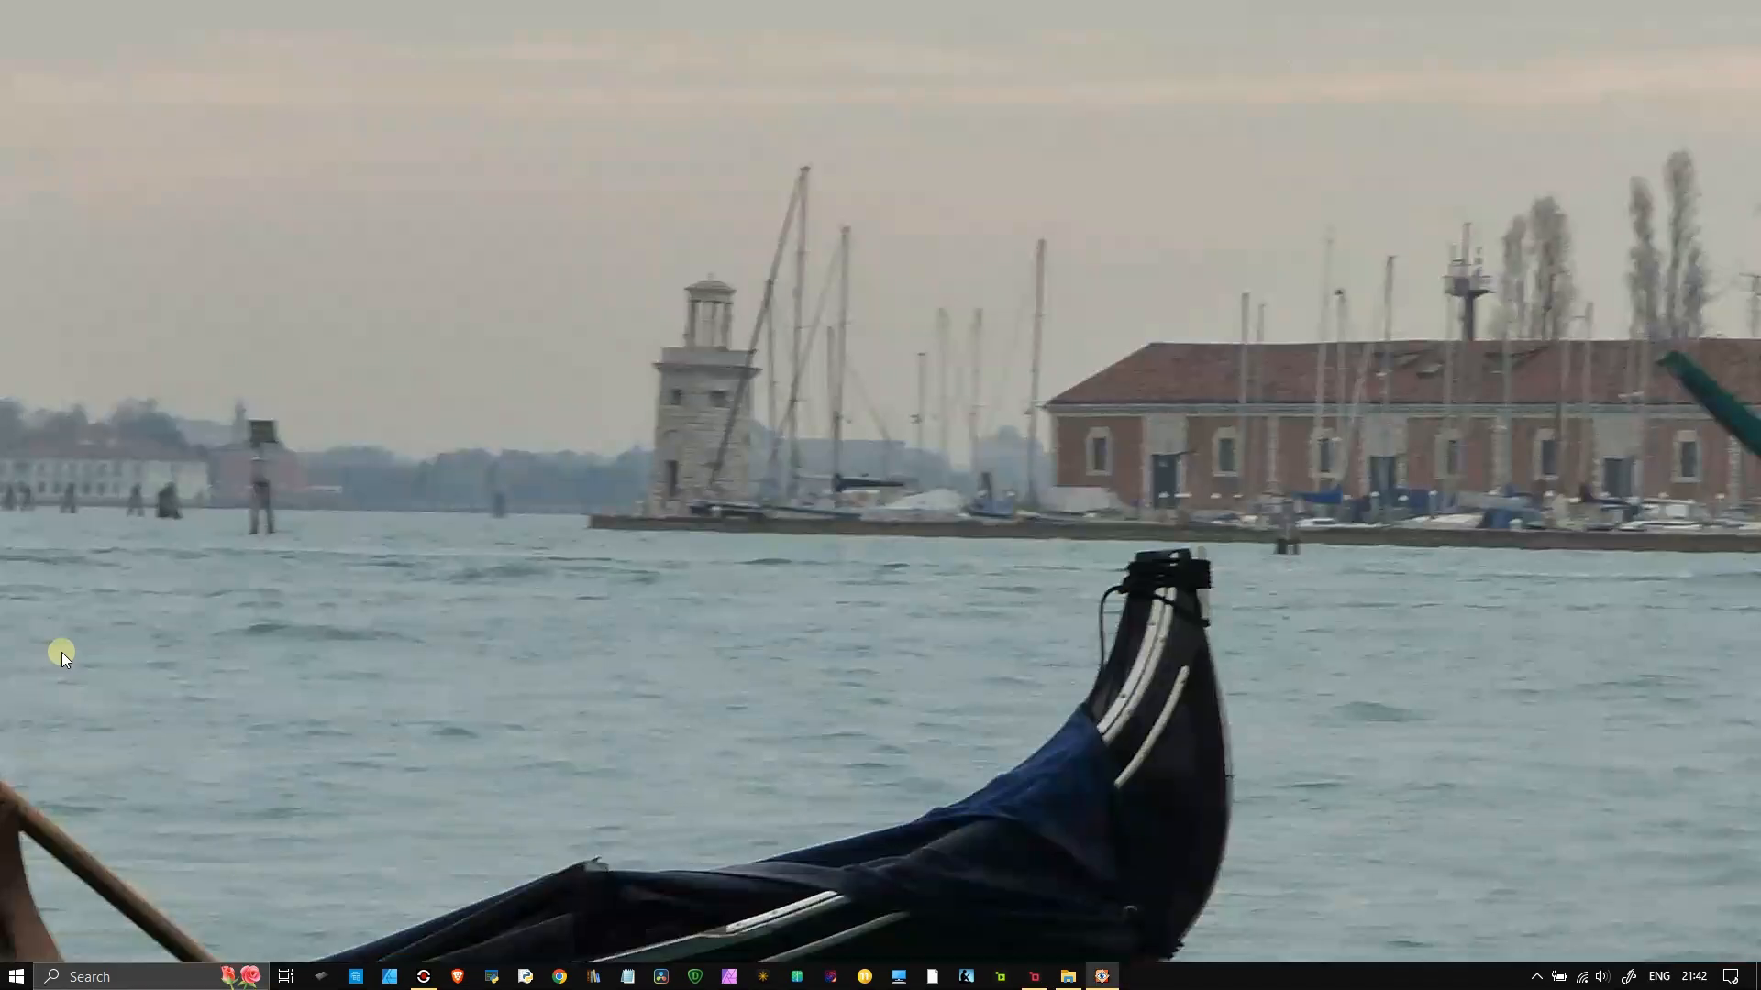
{"action": "key", "text": "alt+Tab"}
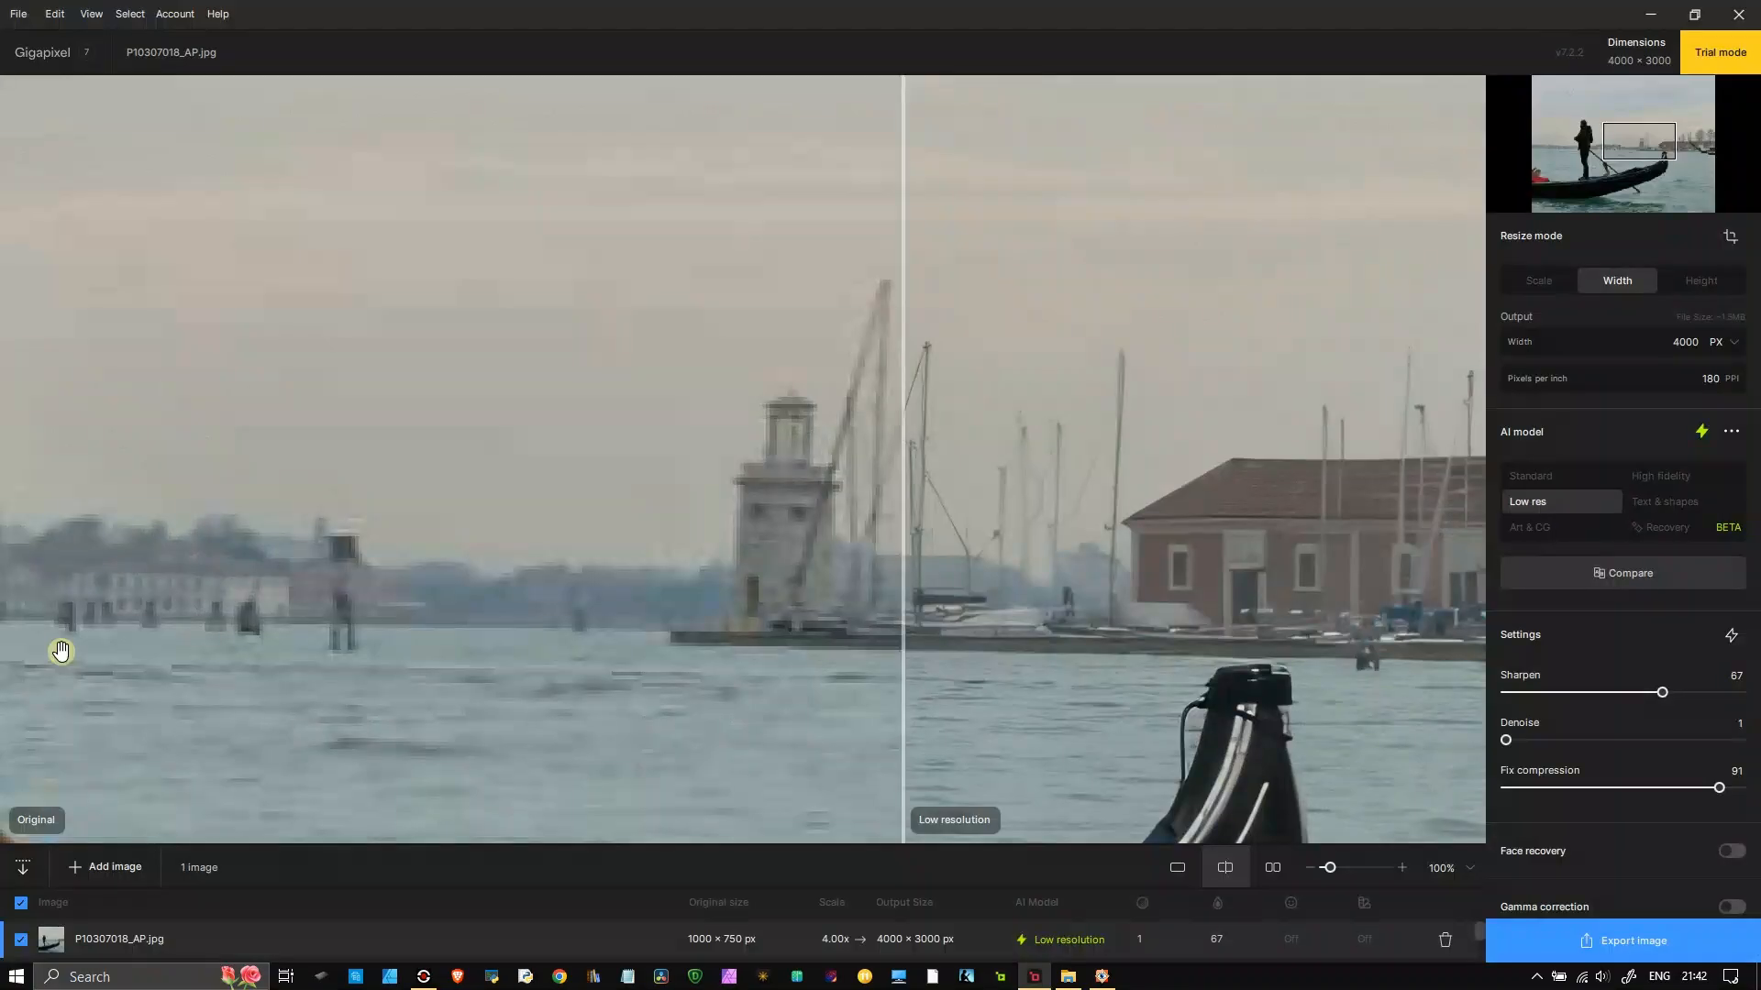
{"action": "left_click_drag", "start_coordinate": [905, 574], "coordinate": [364, 570]}
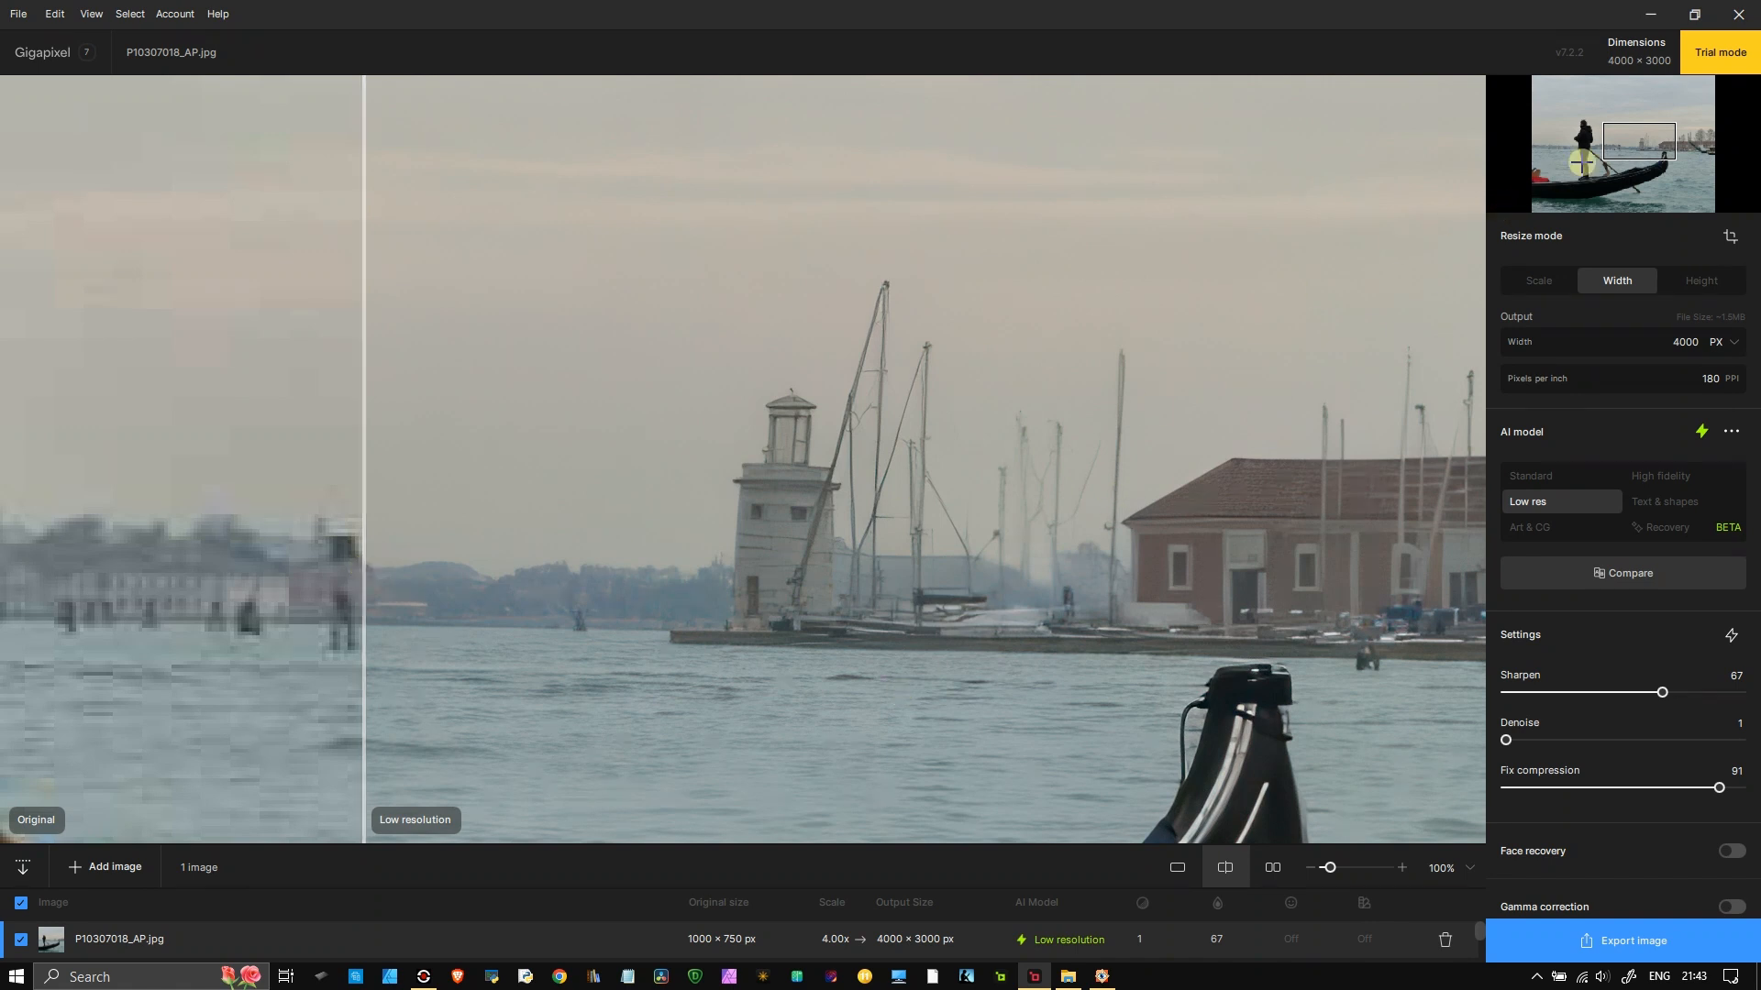
- Show the gondolier's legs and the red cloth in single view, and set Sharpen to 1
{"action": "left_click_drag", "start_coordinate": [1641, 140], "coordinate": [1549, 180]}
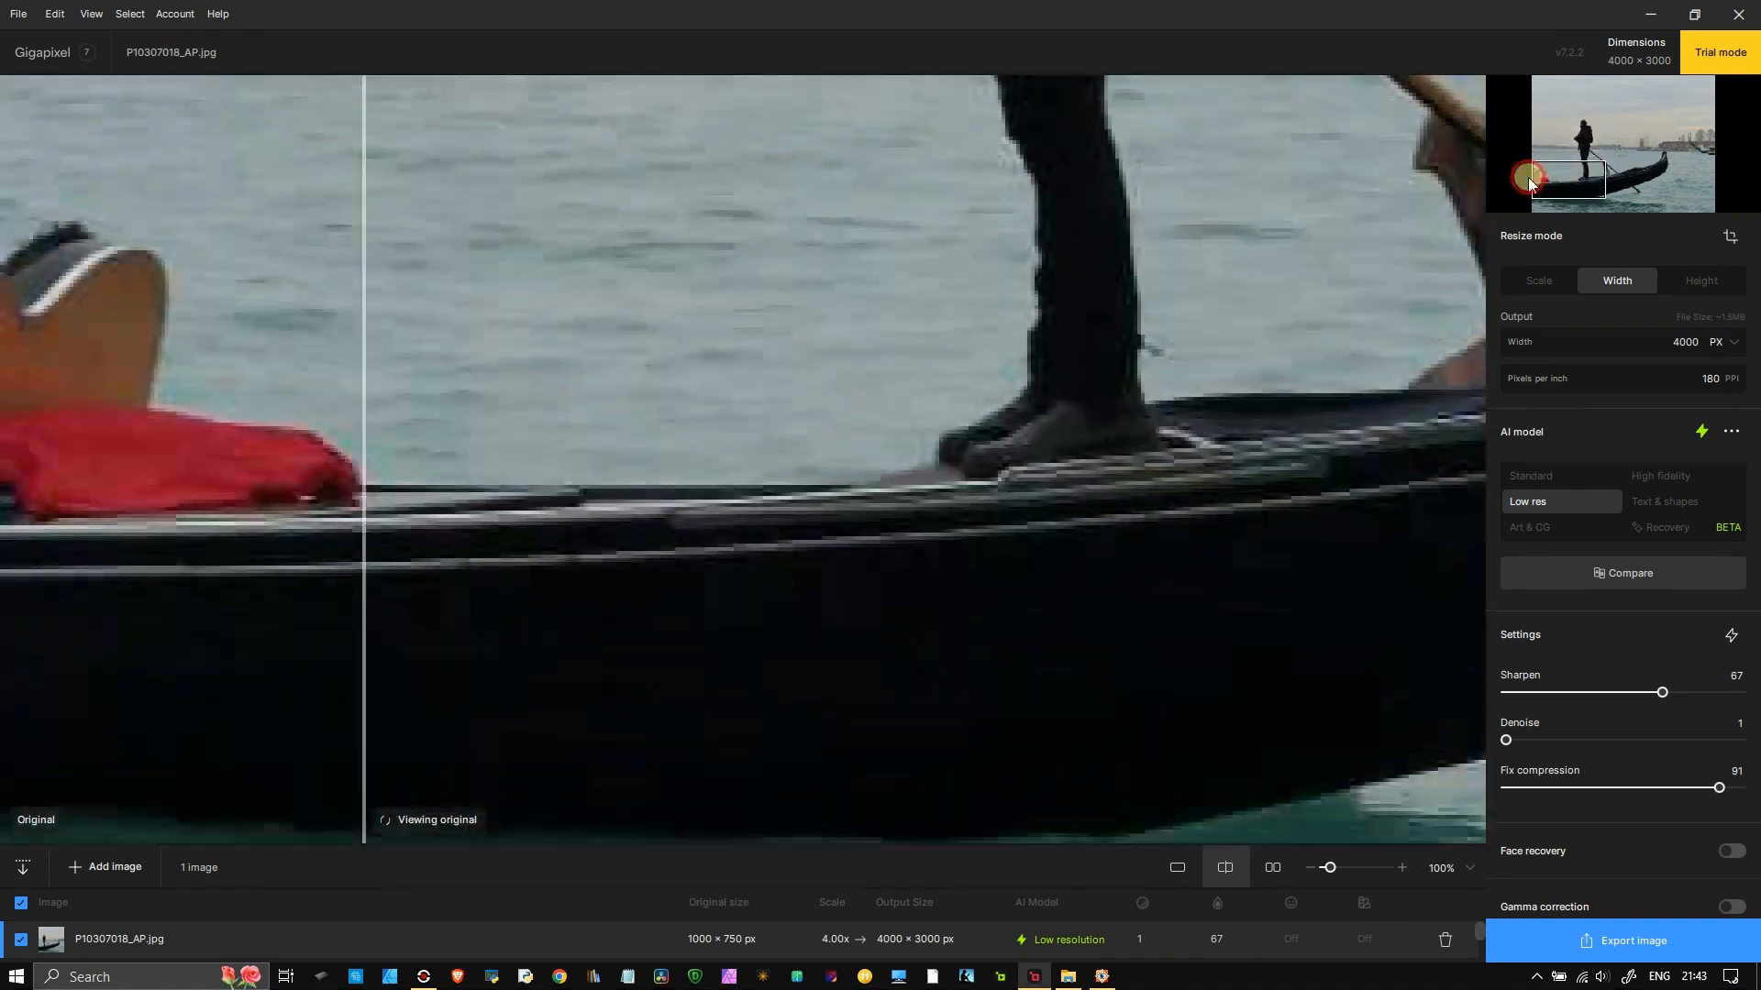
{"action": "left_click", "coordinate": [1177, 867]}
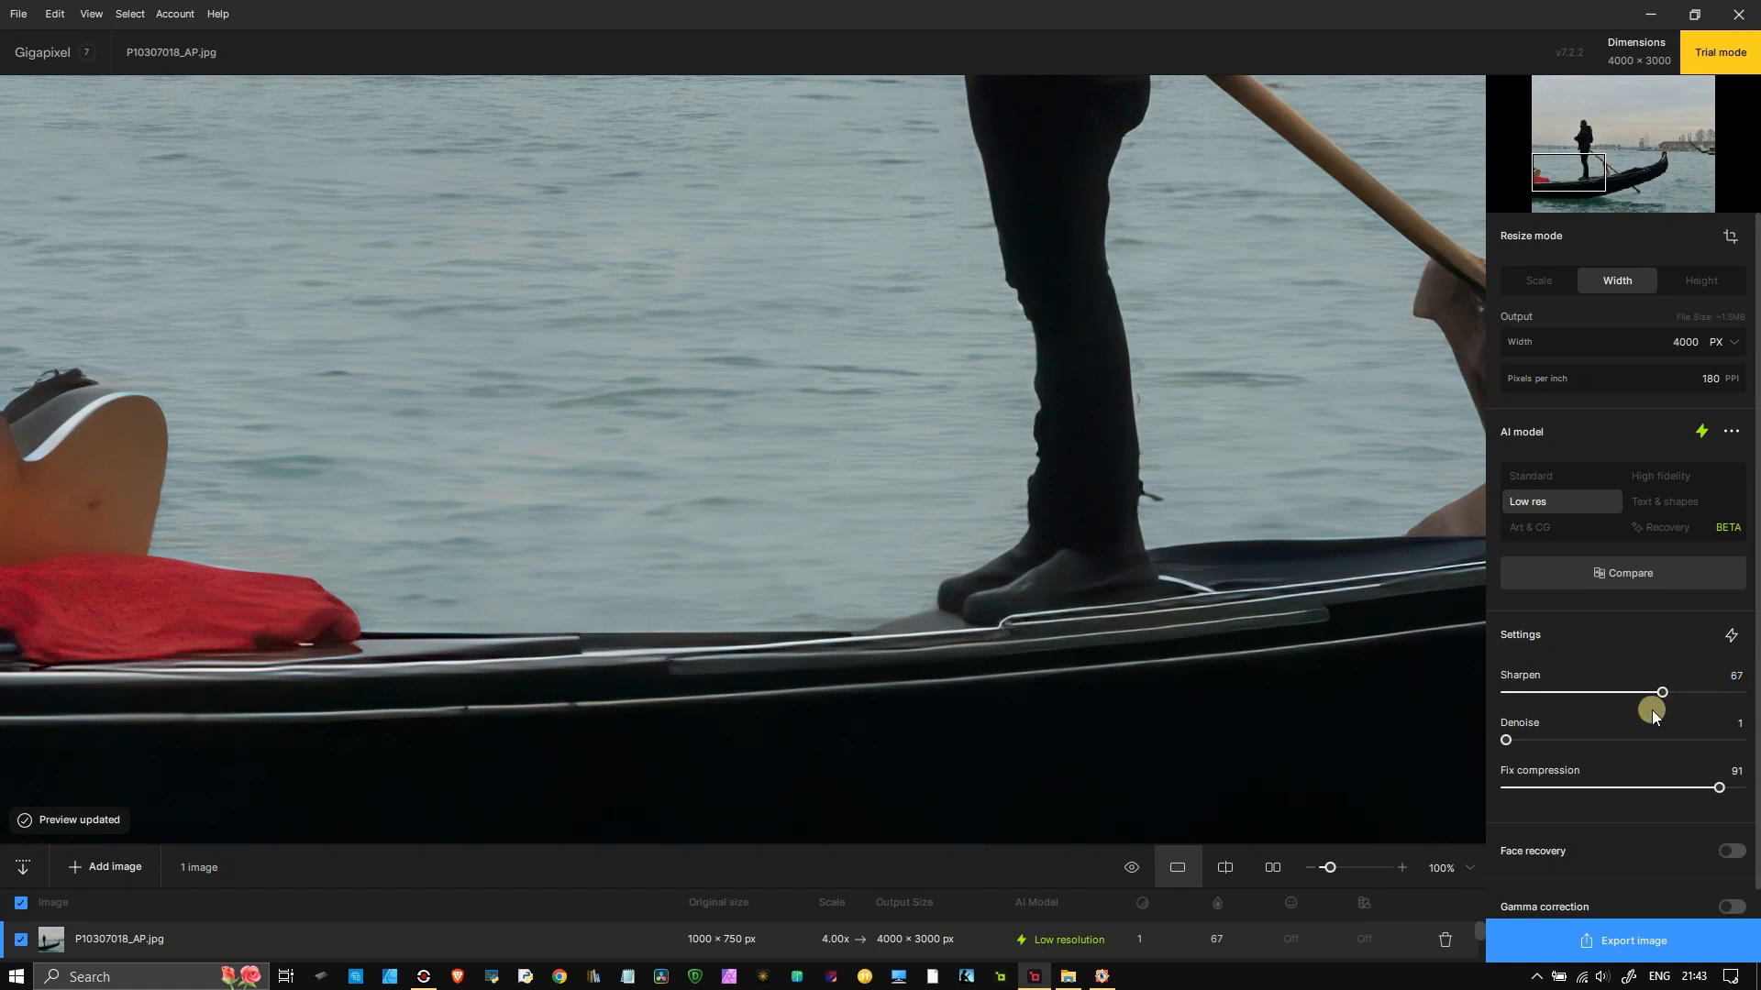
{"action": "left_click_drag", "start_coordinate": [1662, 699], "coordinate": [1439, 688]}
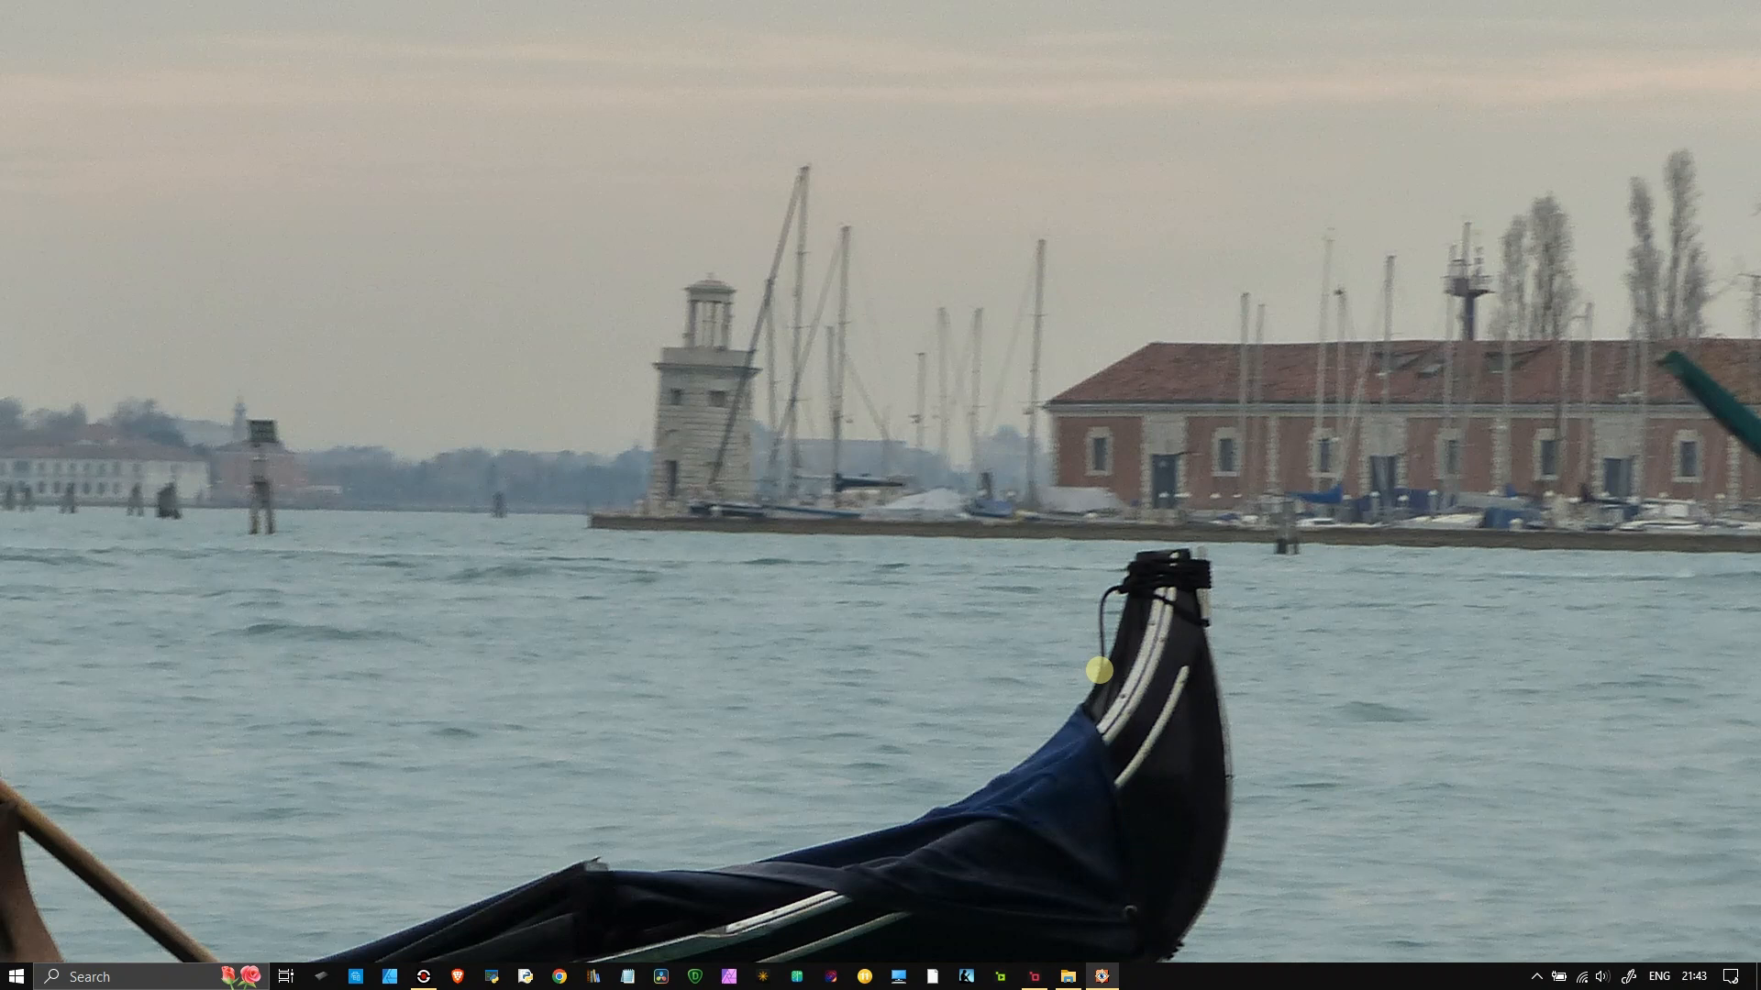
- Compare the gondolier's legs, the red cloth and the hull in the original FastStone photo with the Gigapixel preview
{"action": "left_click", "coordinate": [495, 775]}
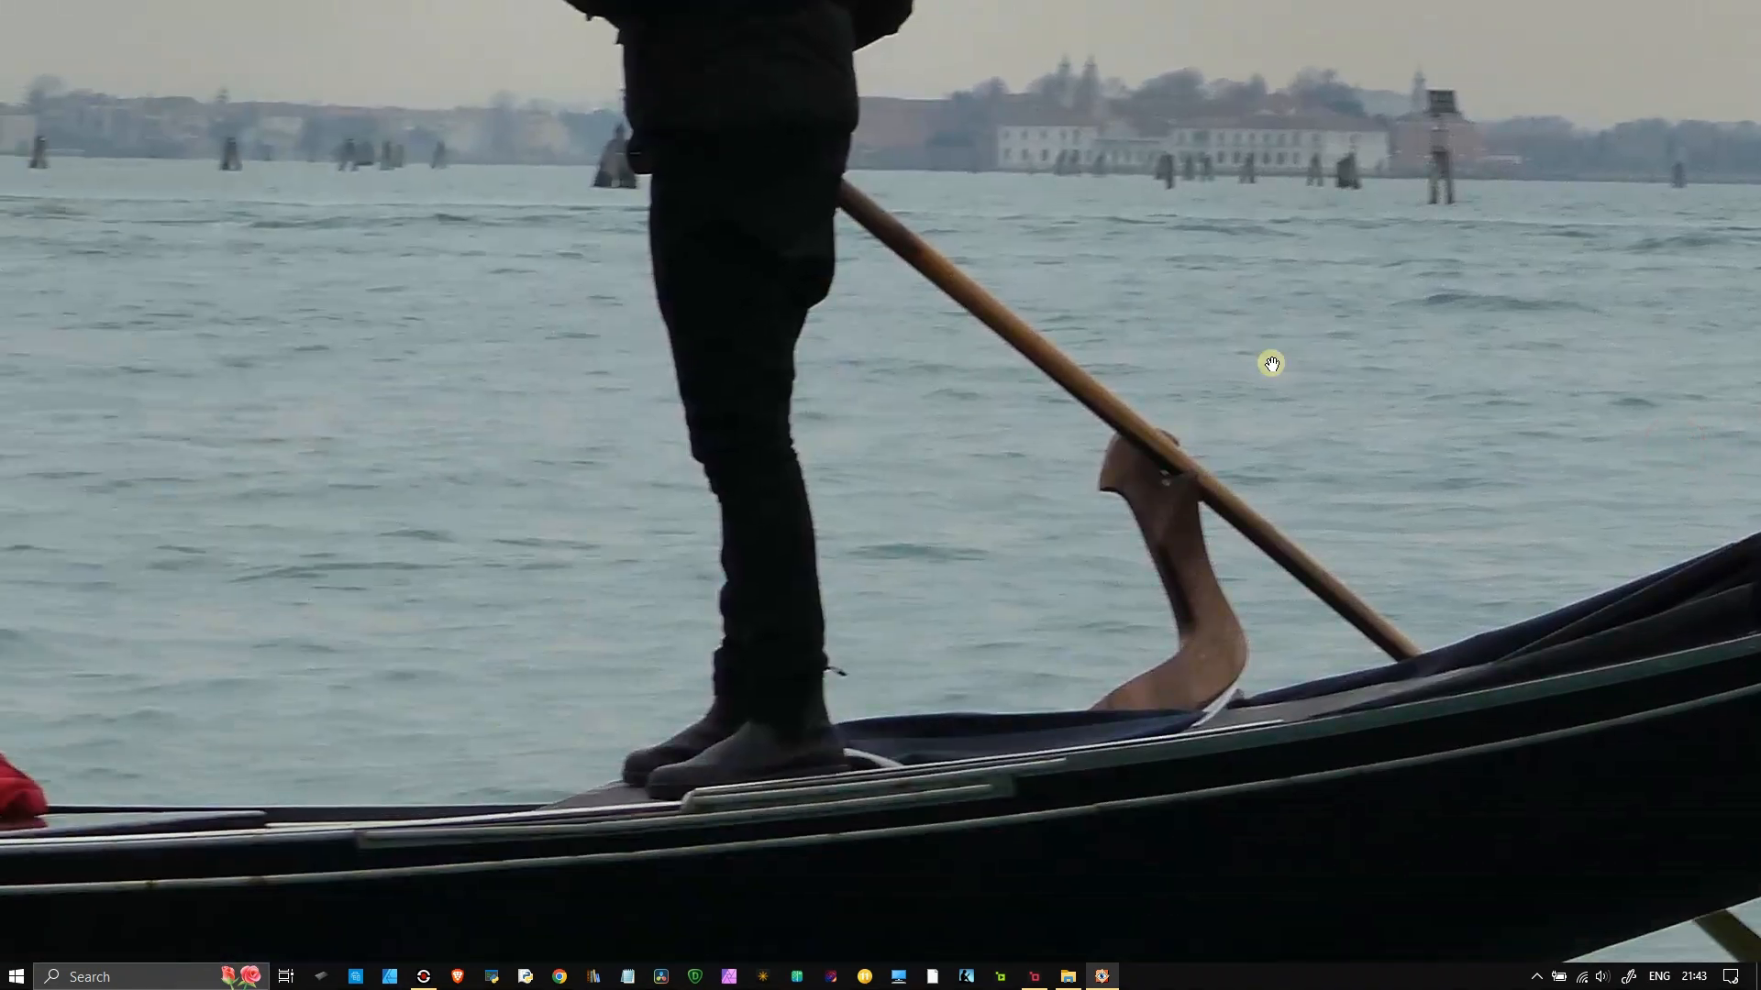
{"action": "left_click_drag", "start_coordinate": [505, 420], "coordinate": [1175, 266]}
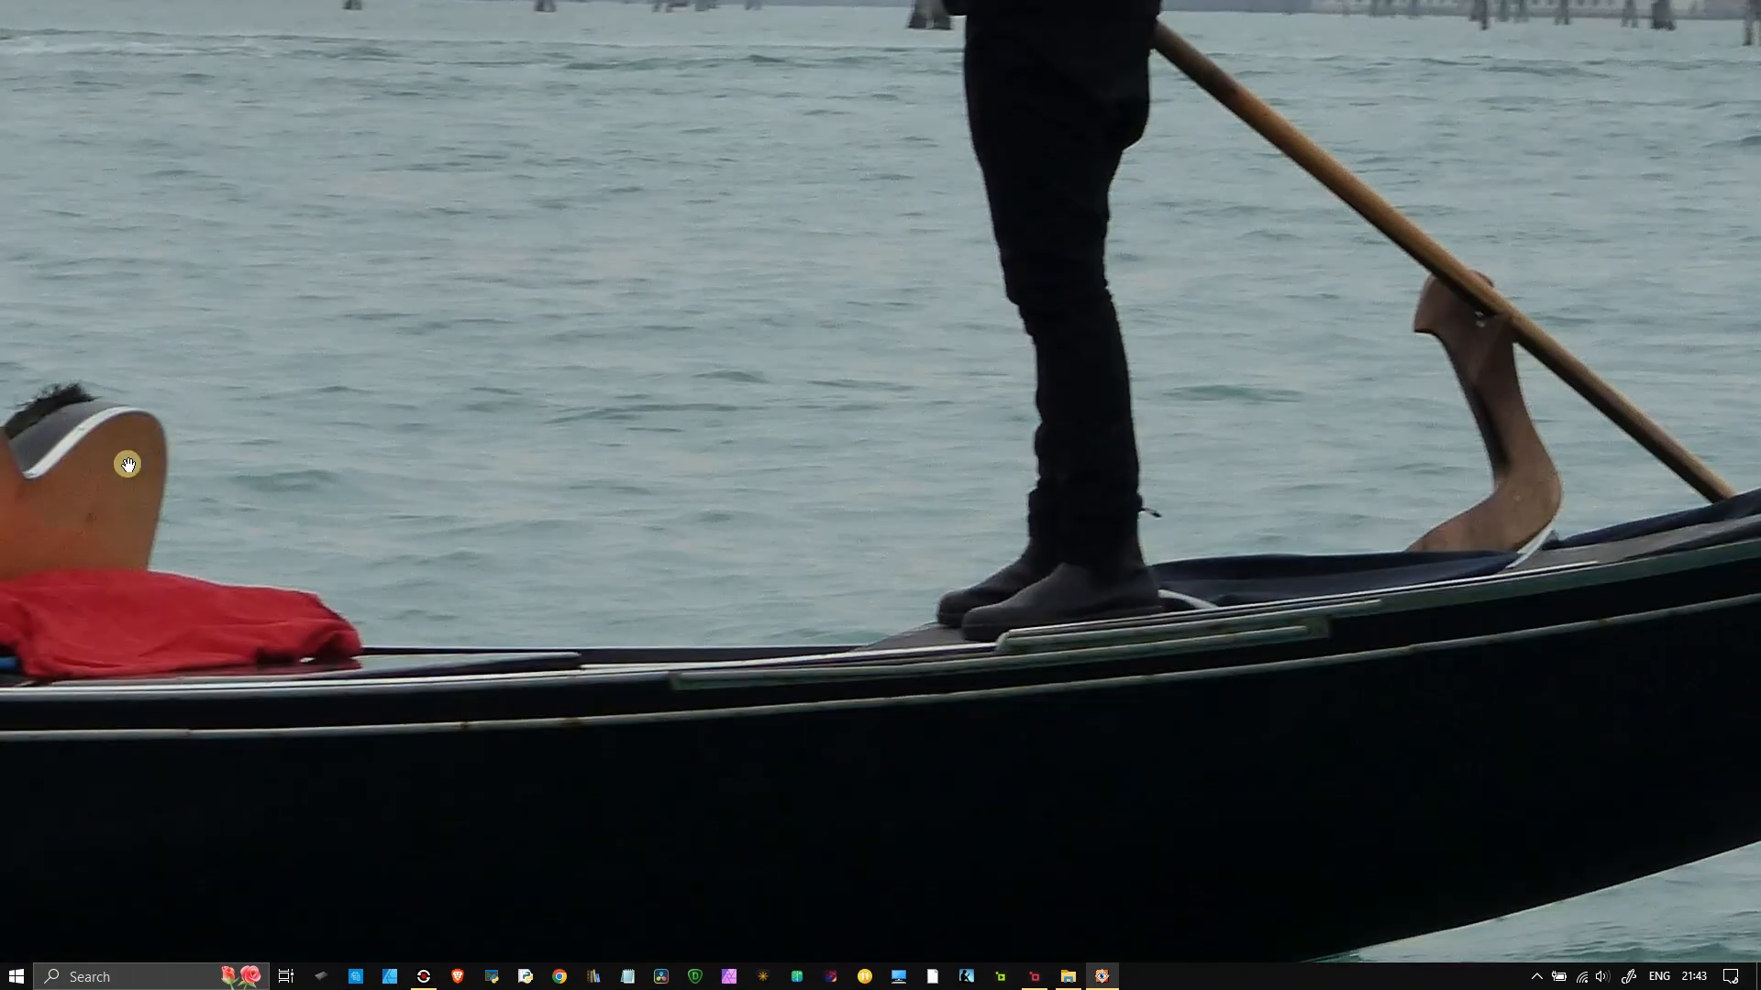
{"action": "key", "text": "alt+Tab"}
{"action": "key", "text": "alt+Tab"}
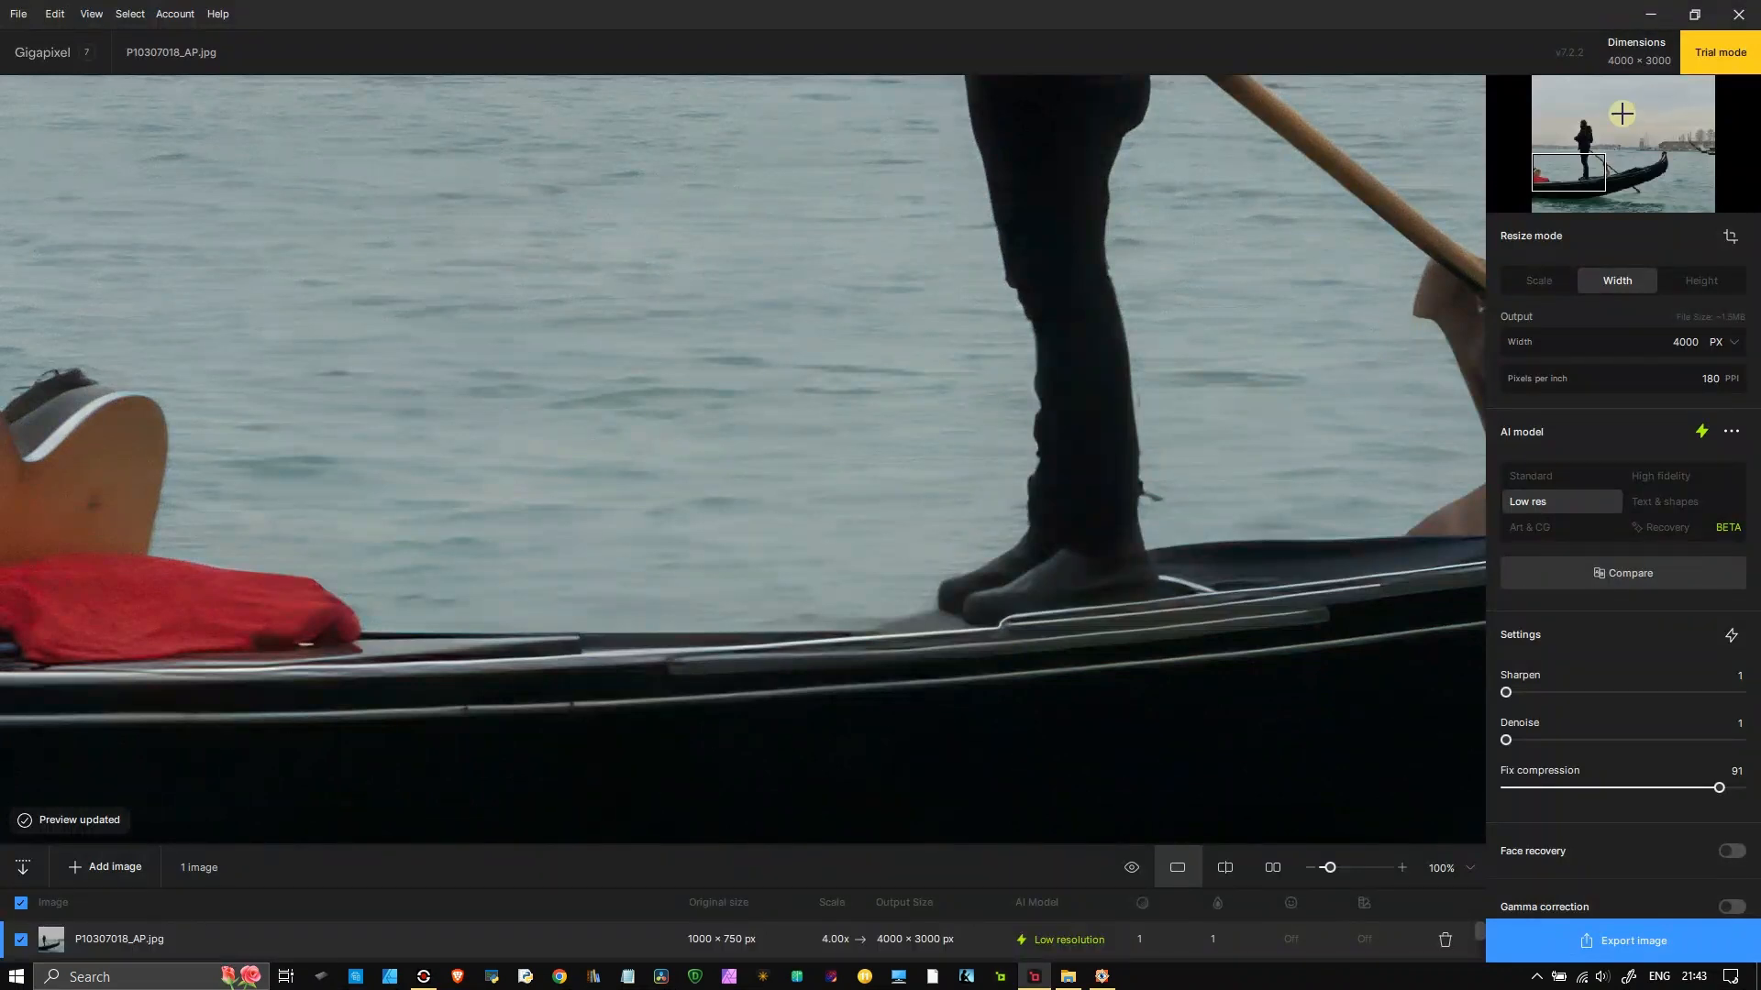
- Compare the lighthouse, harbour building and gondola prow in the Gigapixel preview with the same area of the original photo in FastStone
{"action": "left_click_drag", "start_coordinate": [1576, 173], "coordinate": [1649, 141]}
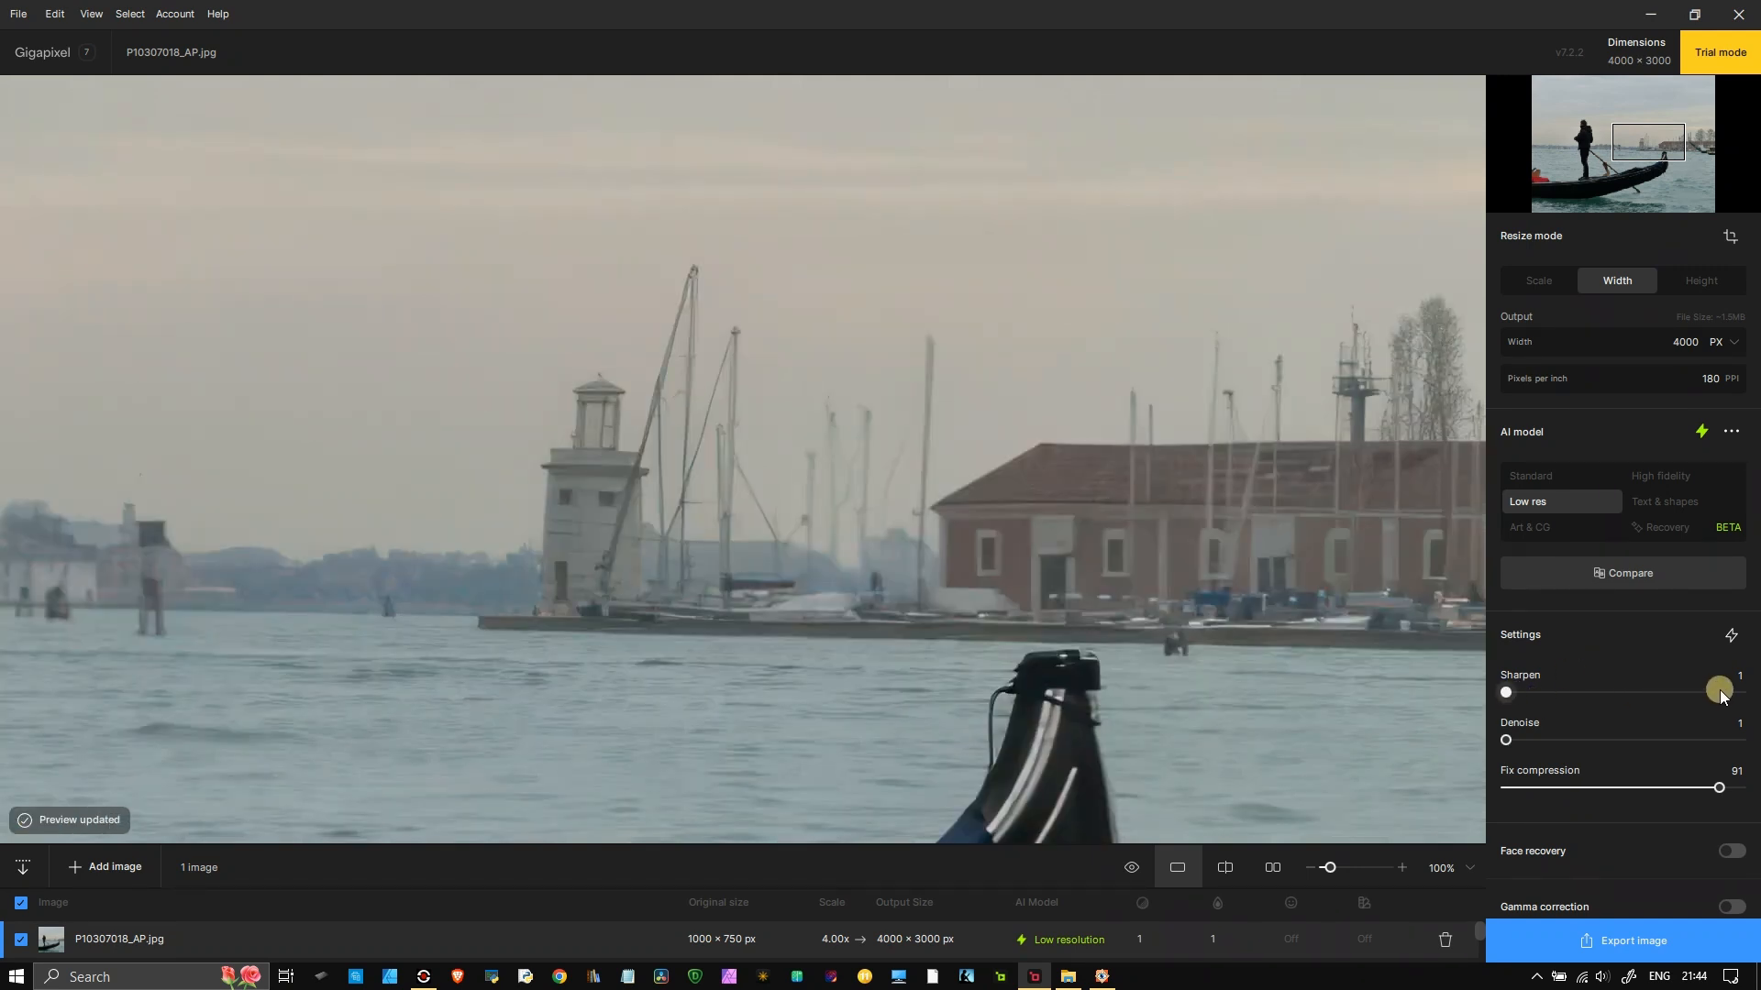
{"action": "key", "text": "alt+Tab"}
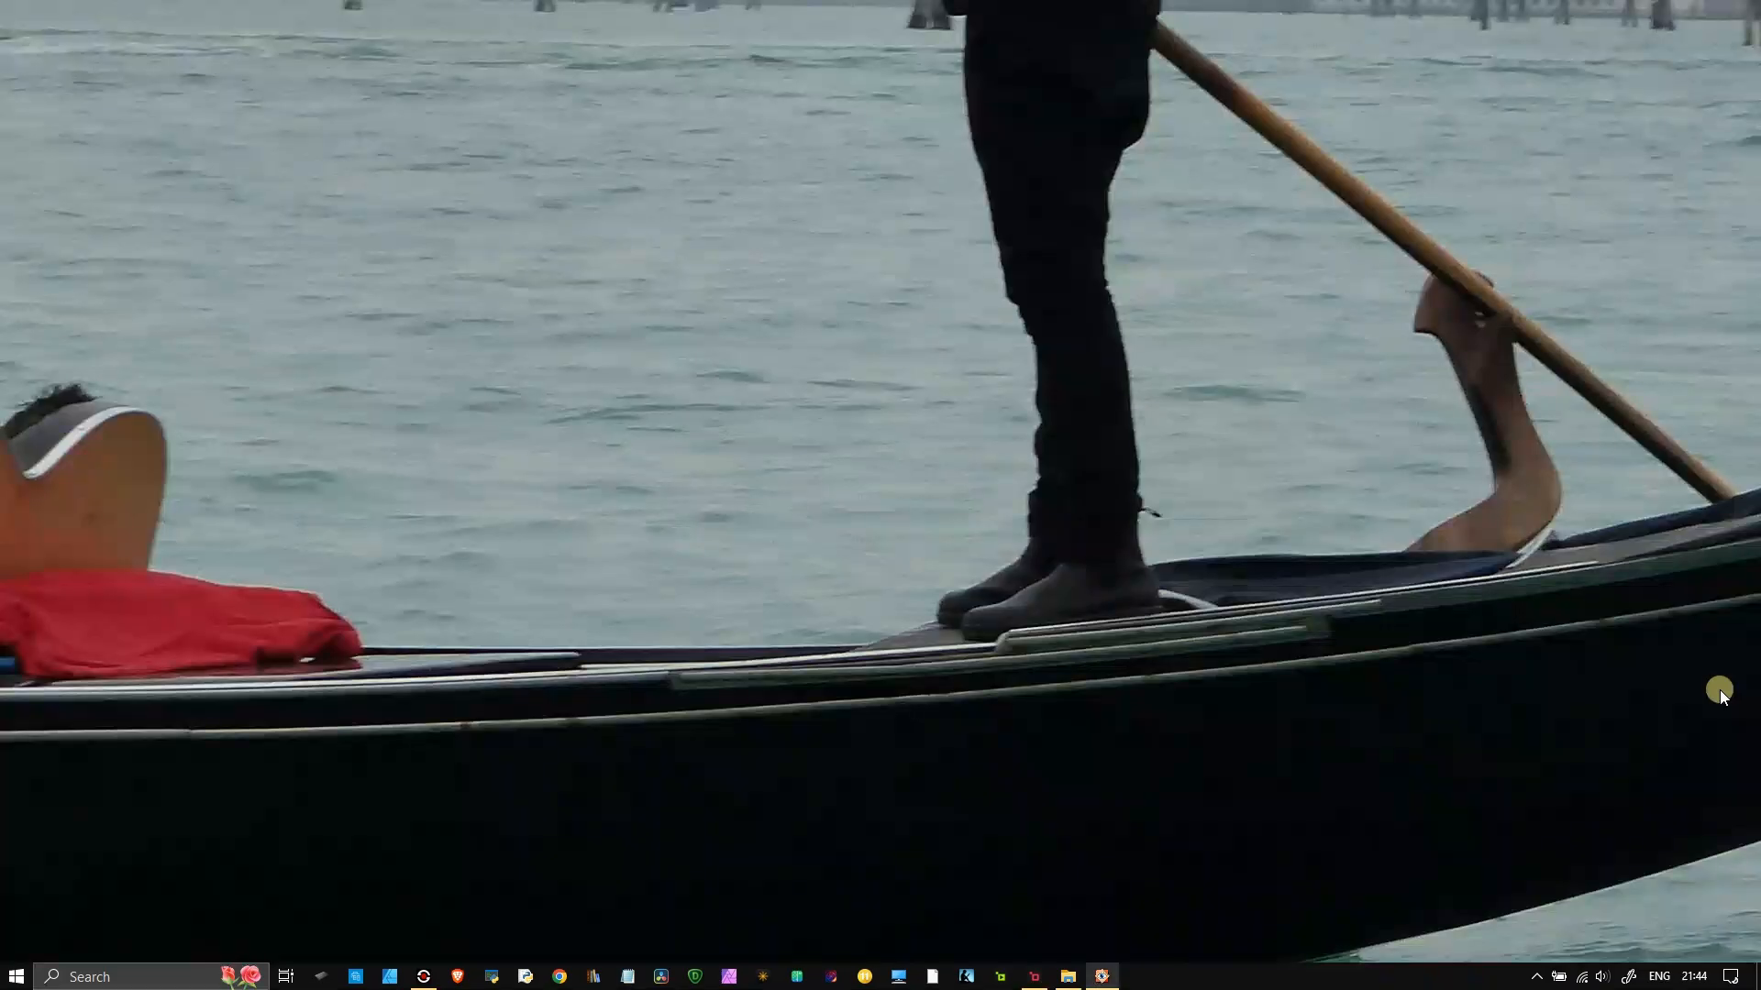
{"action": "left_click_drag", "start_coordinate": [1259, 639], "coordinate": [897, 899]}
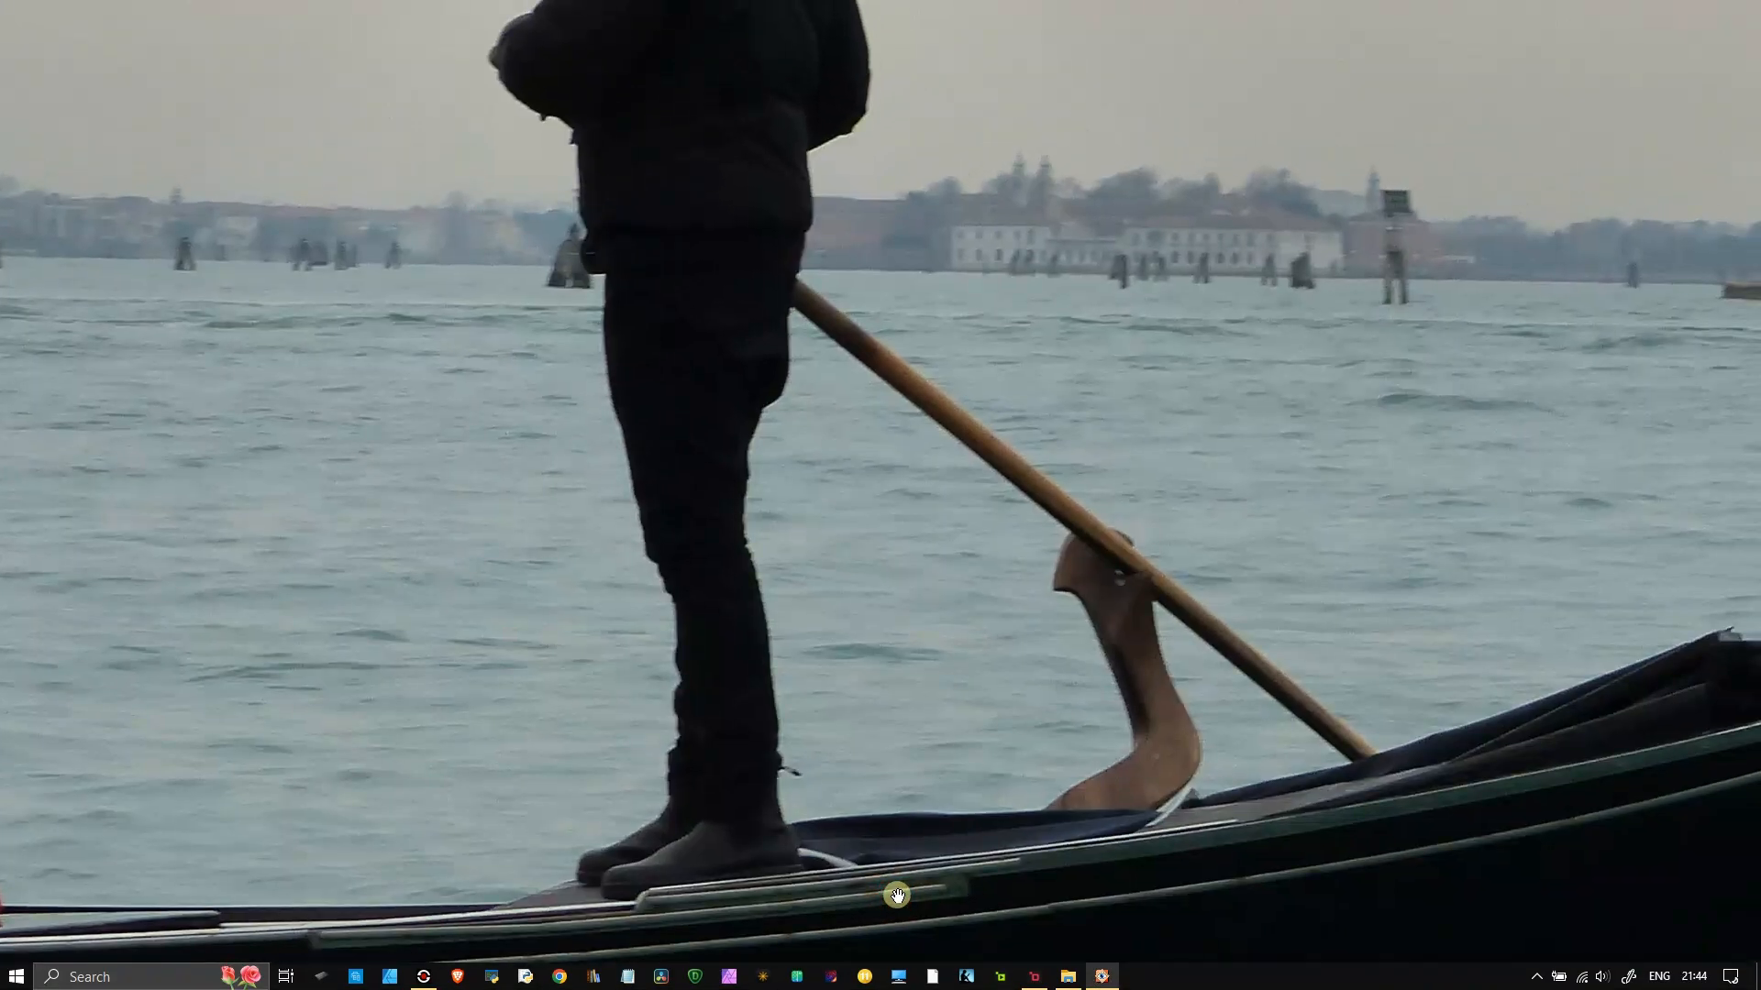
{"action": "left_click_drag", "start_coordinate": [1567, 373], "coordinate": [582, 728]}
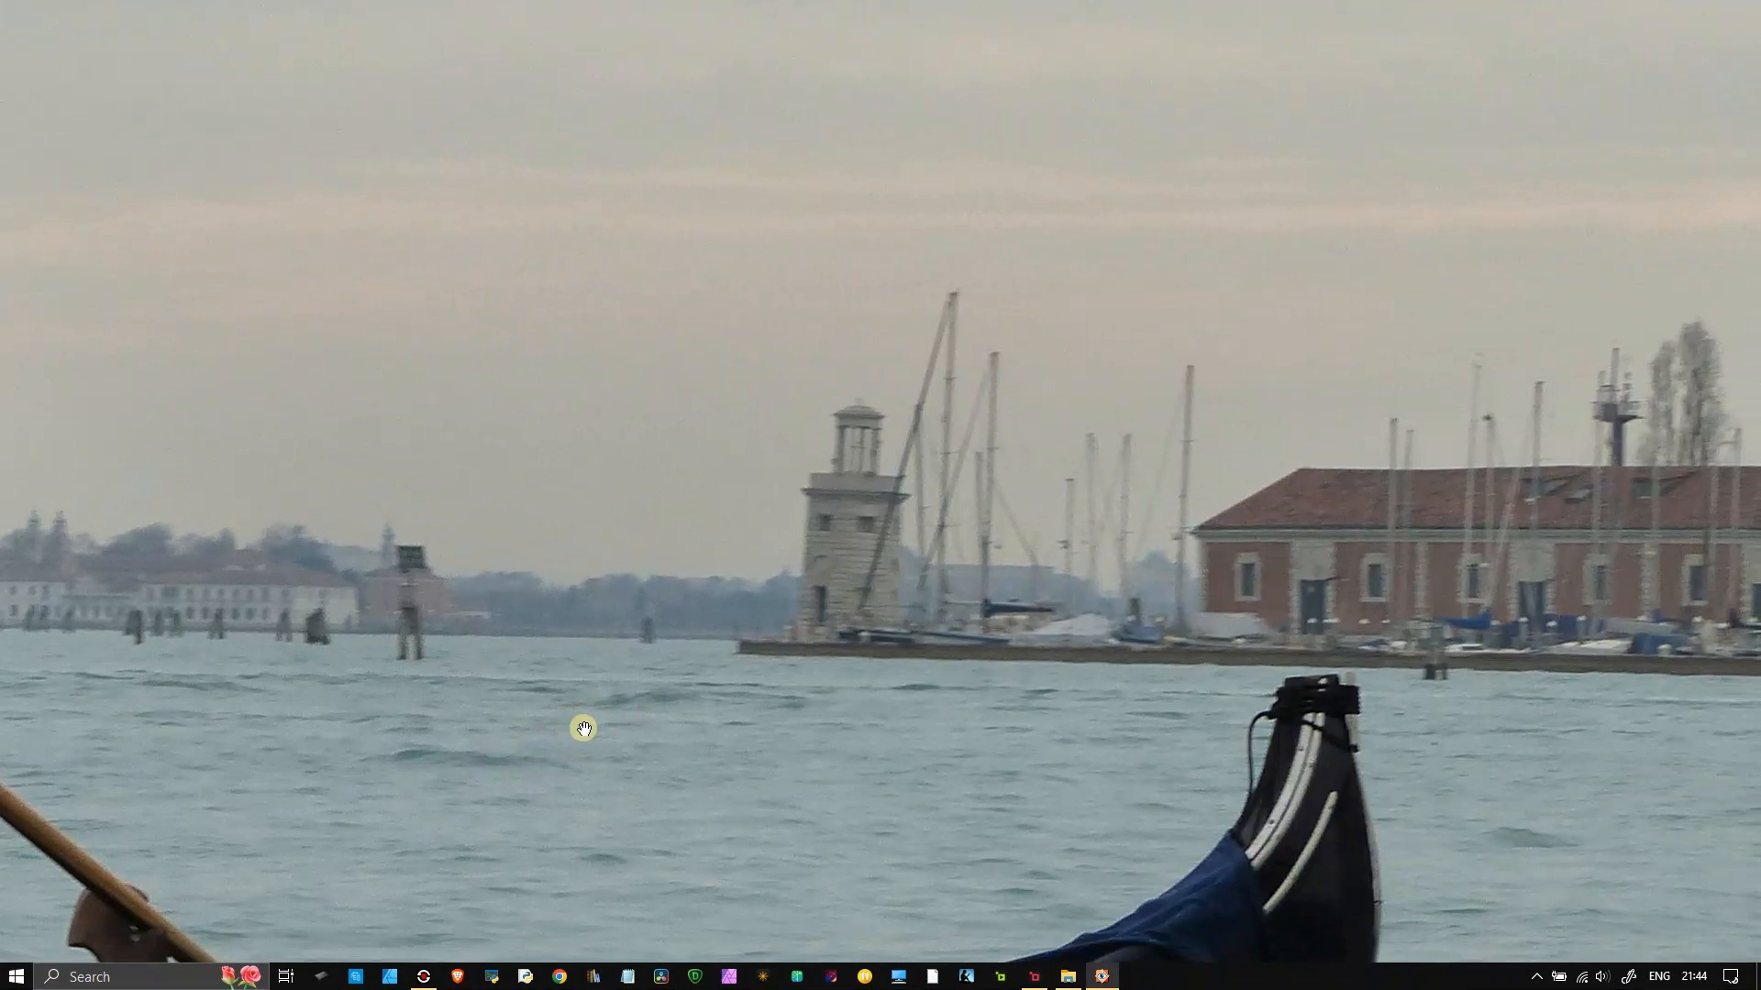
{"action": "left_click_drag", "start_coordinate": [1037, 668], "coordinate": [1051, 610]}
{"action": "key", "text": "alt+Tab"}
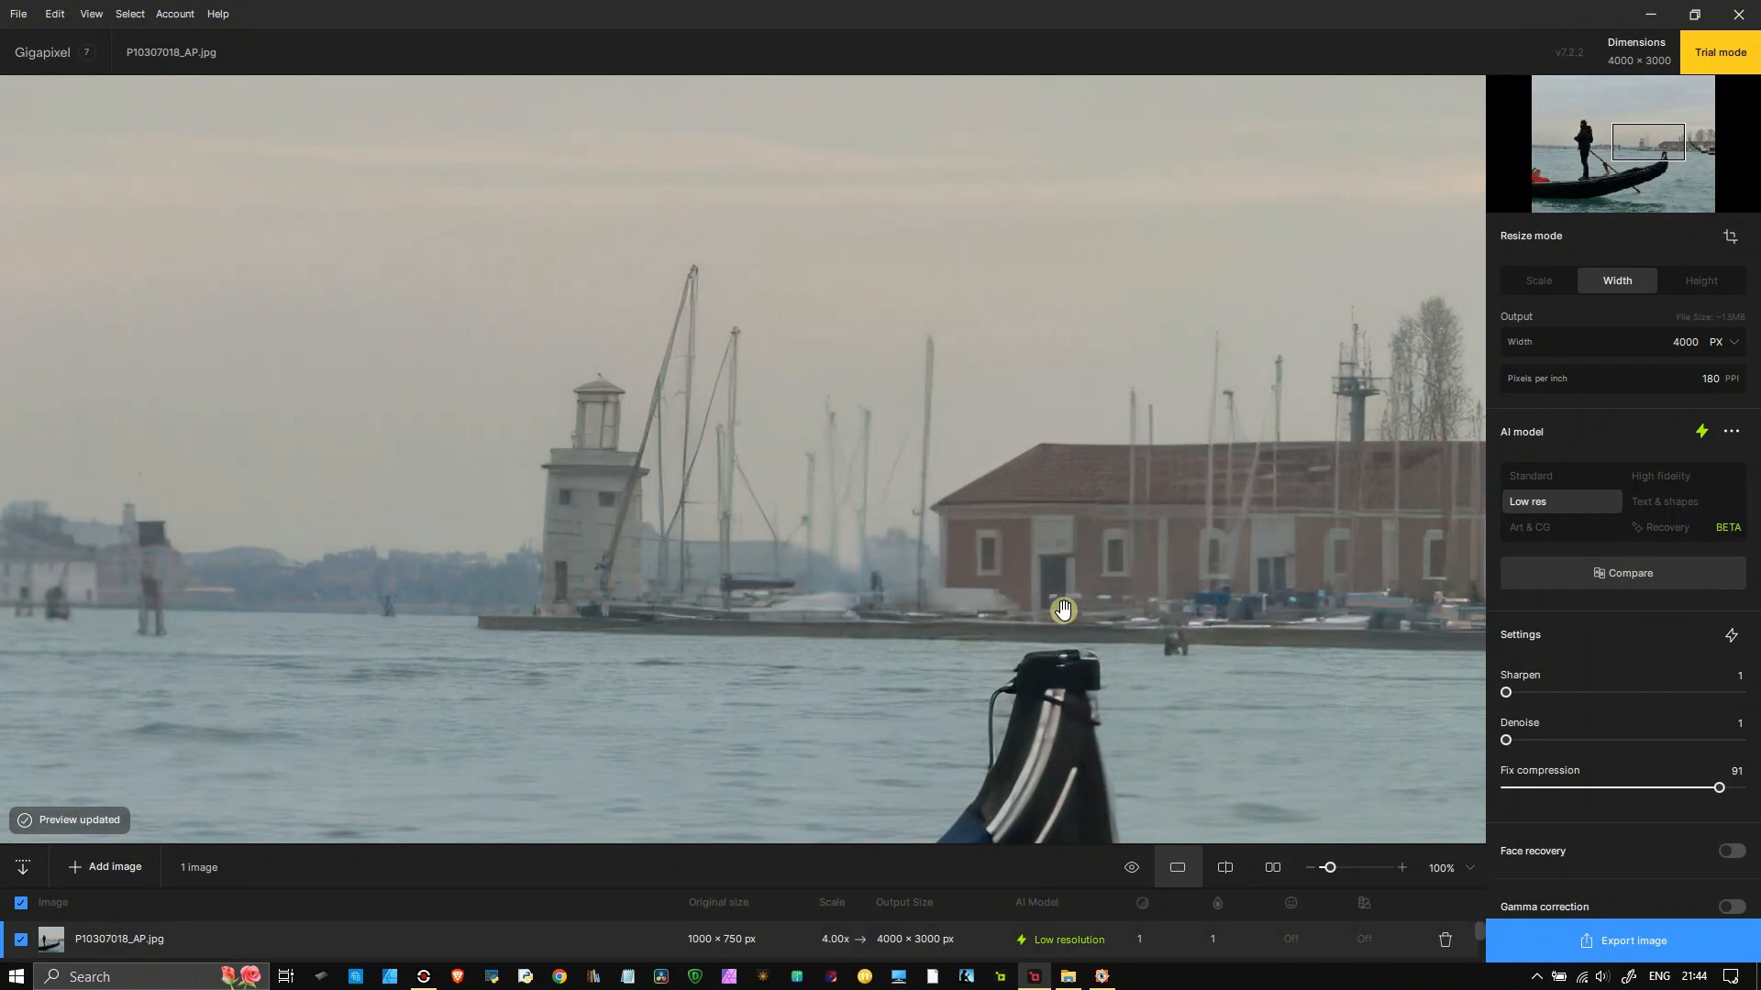
{"action": "key", "text": "alt+Tab"}
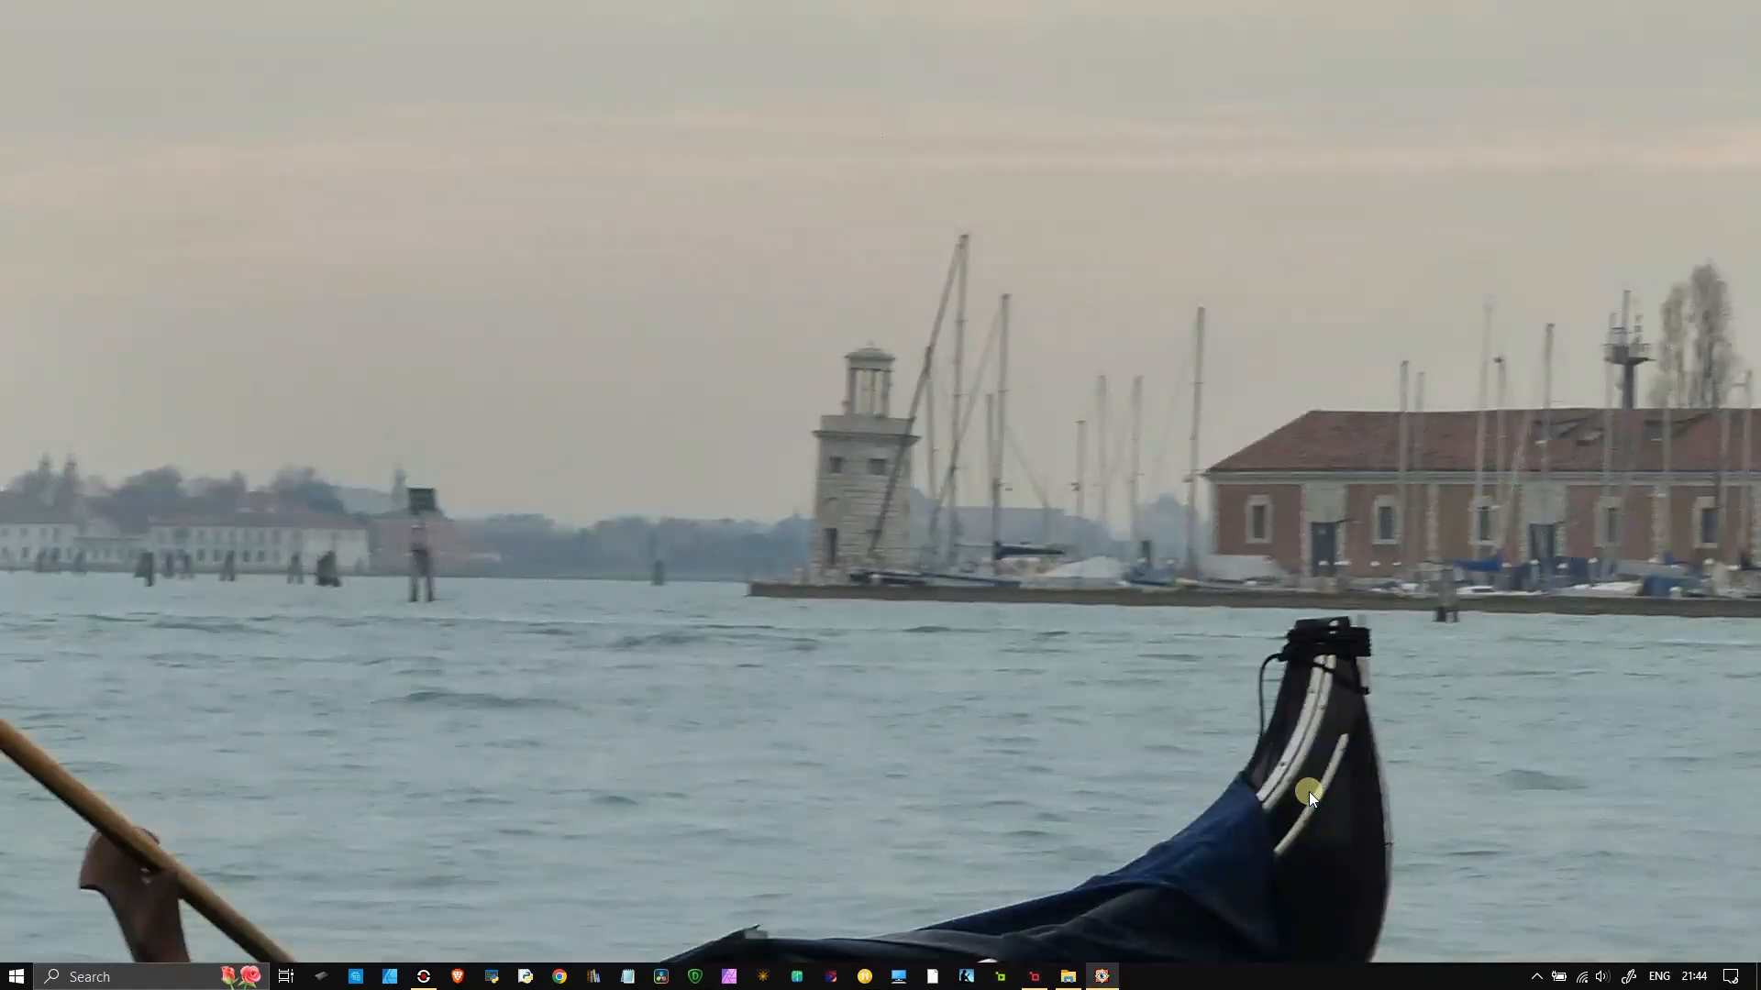
{"action": "key", "text": "alt+Tab"}
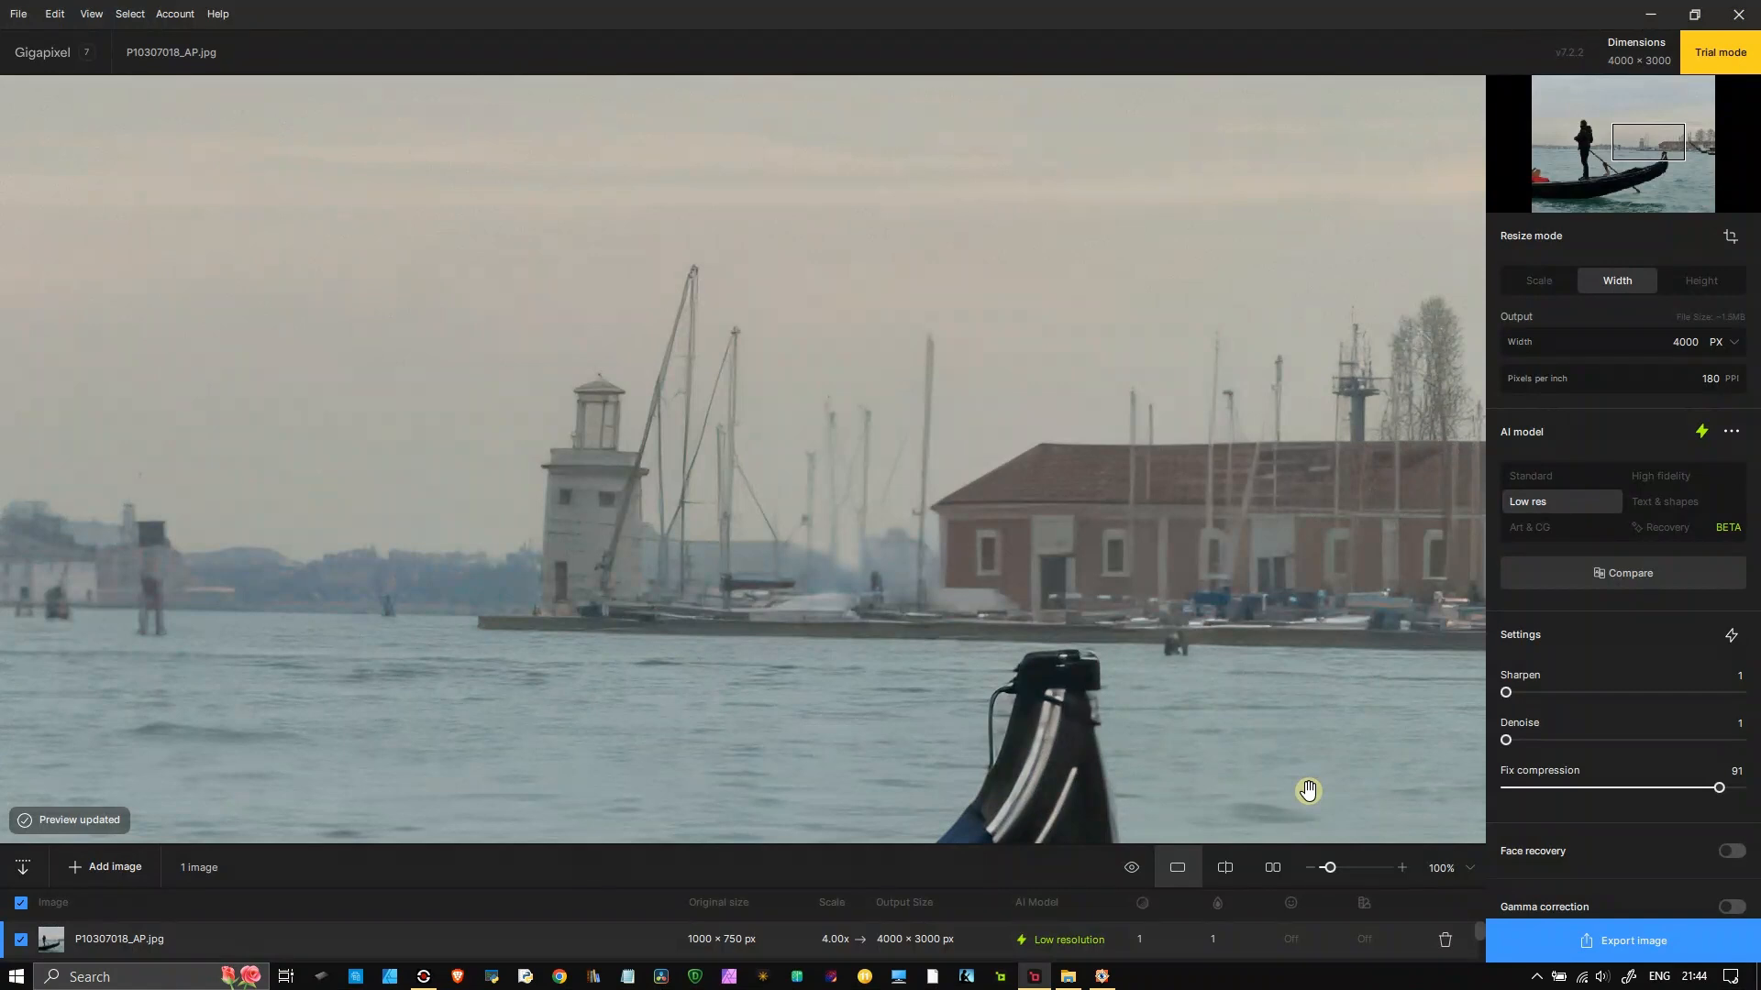
{"action": "key", "text": "alt+Tab"}
{"action": "key", "text": "alt+Tab"}
{"action": "key", "text": "alt+Tab"}
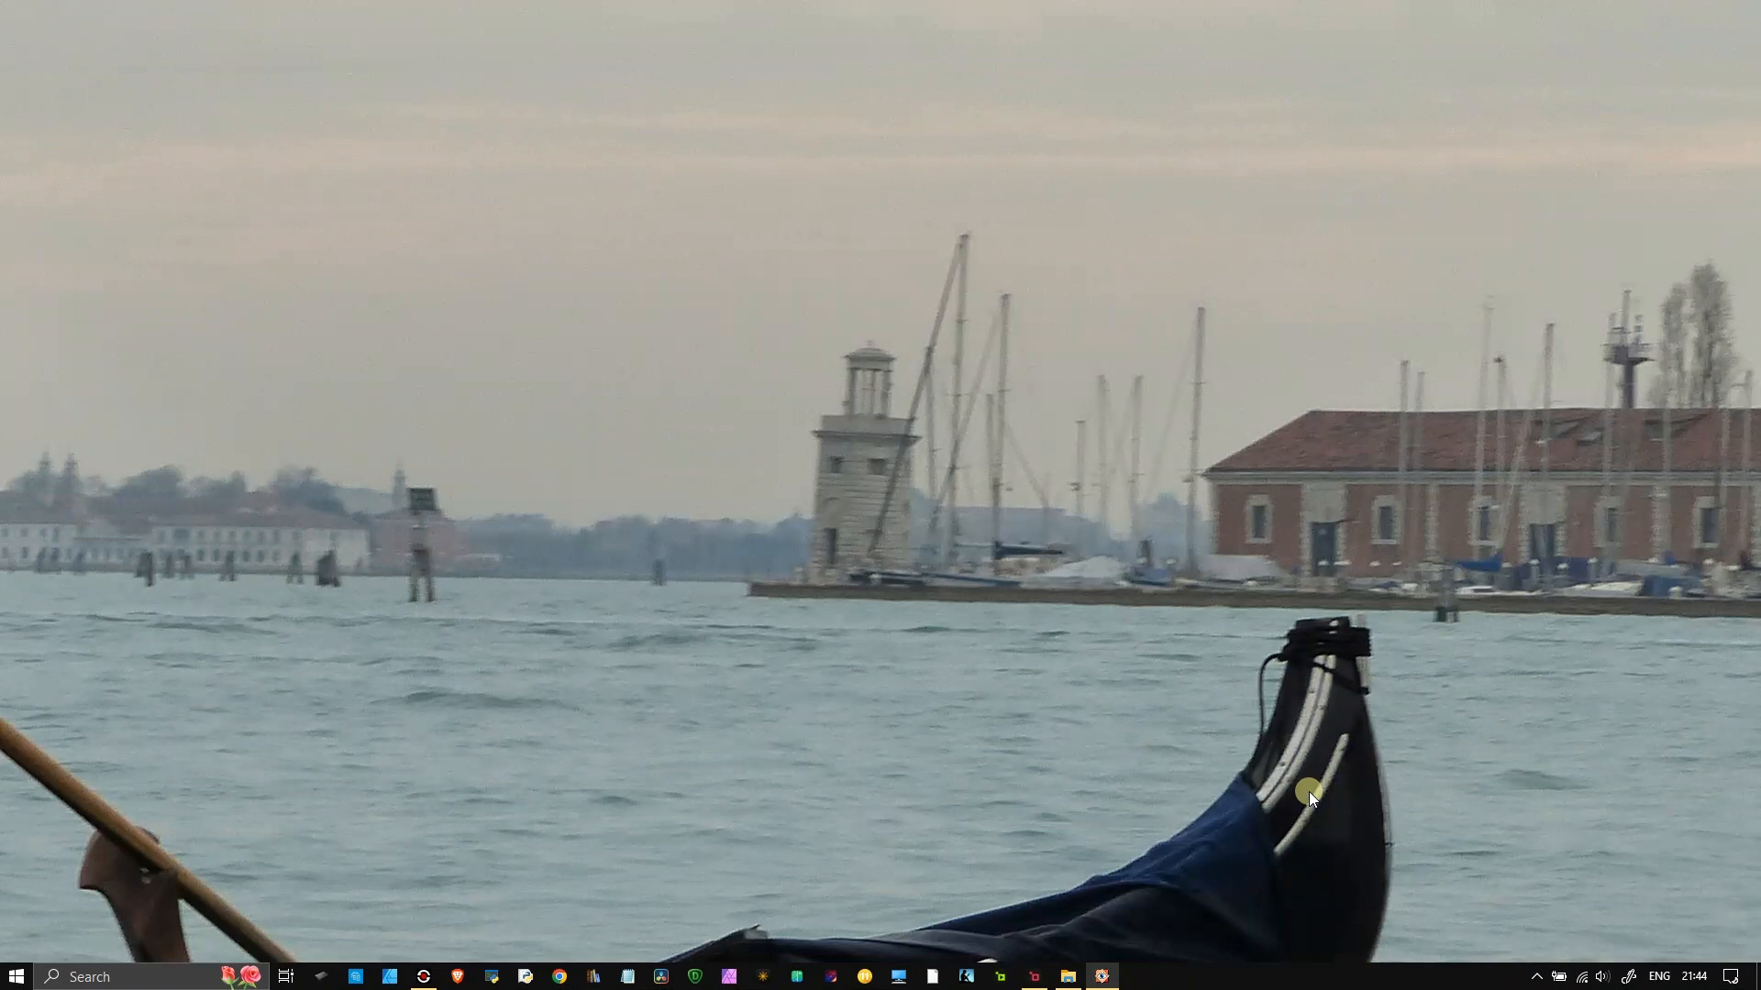
{"action": "key", "text": "alt+Tab"}
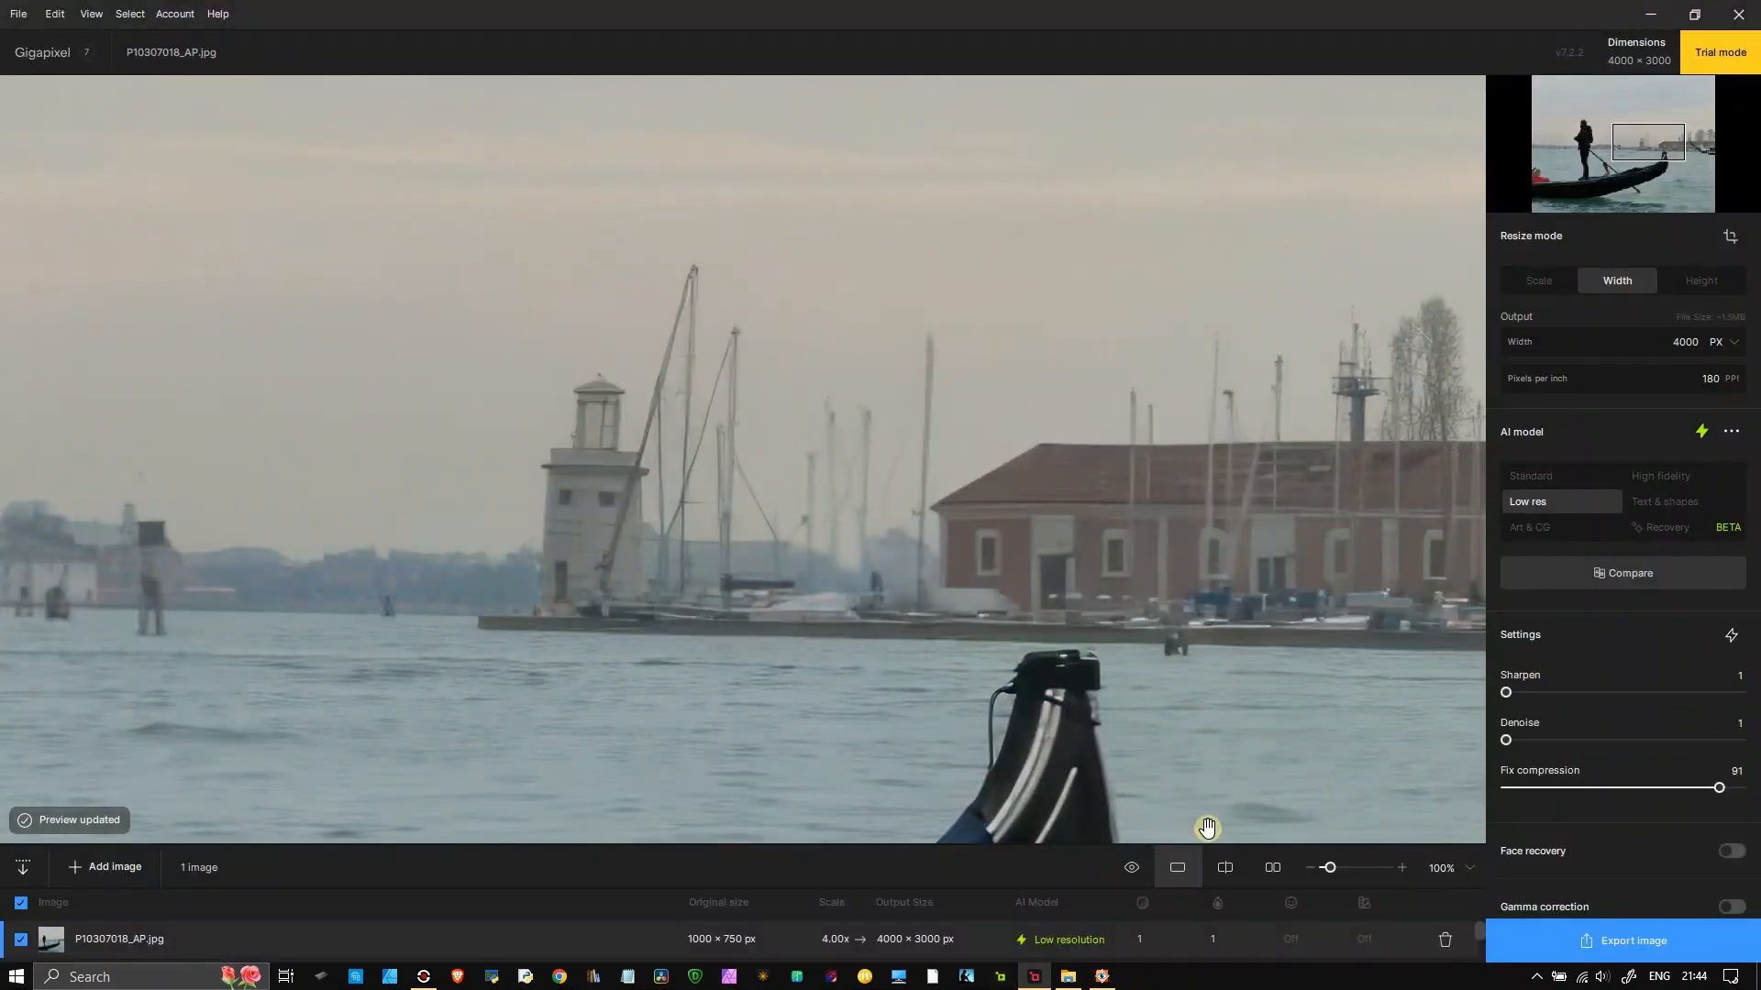
- Show the low-resolution source and upscaled preview side by side, and examine the gondola prow in both
{"action": "left_click", "coordinate": [1226, 868]}
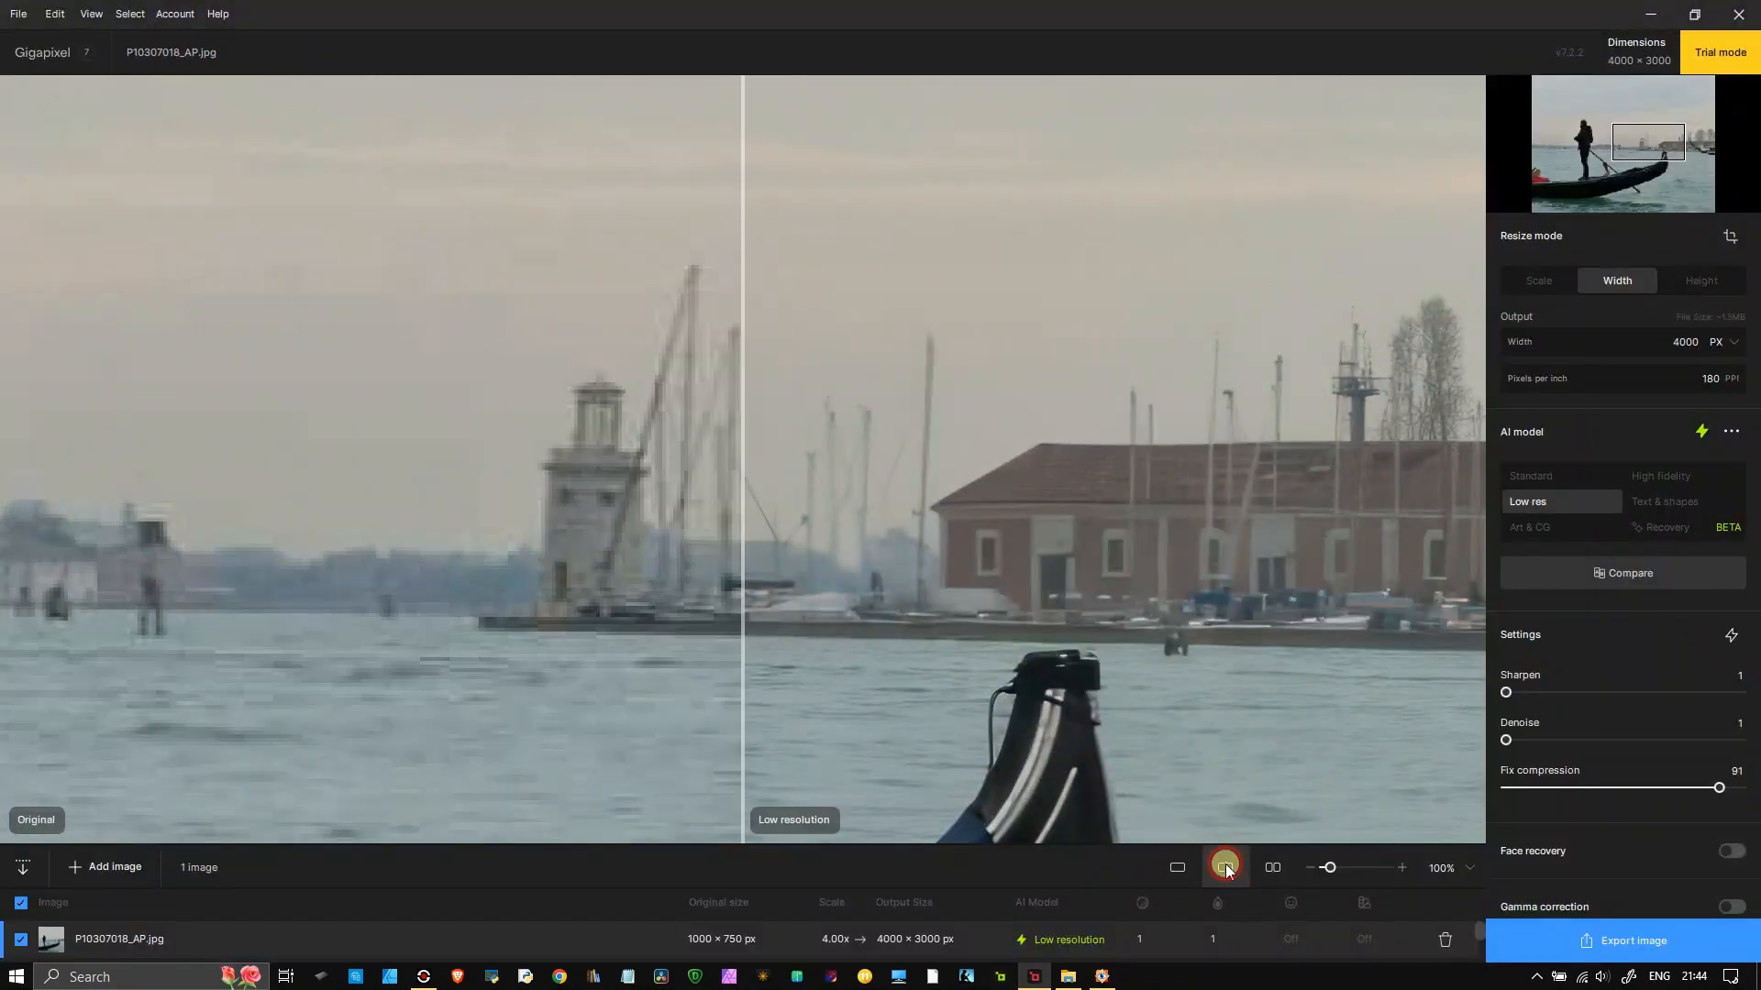
{"action": "left_click", "coordinate": [1271, 867]}
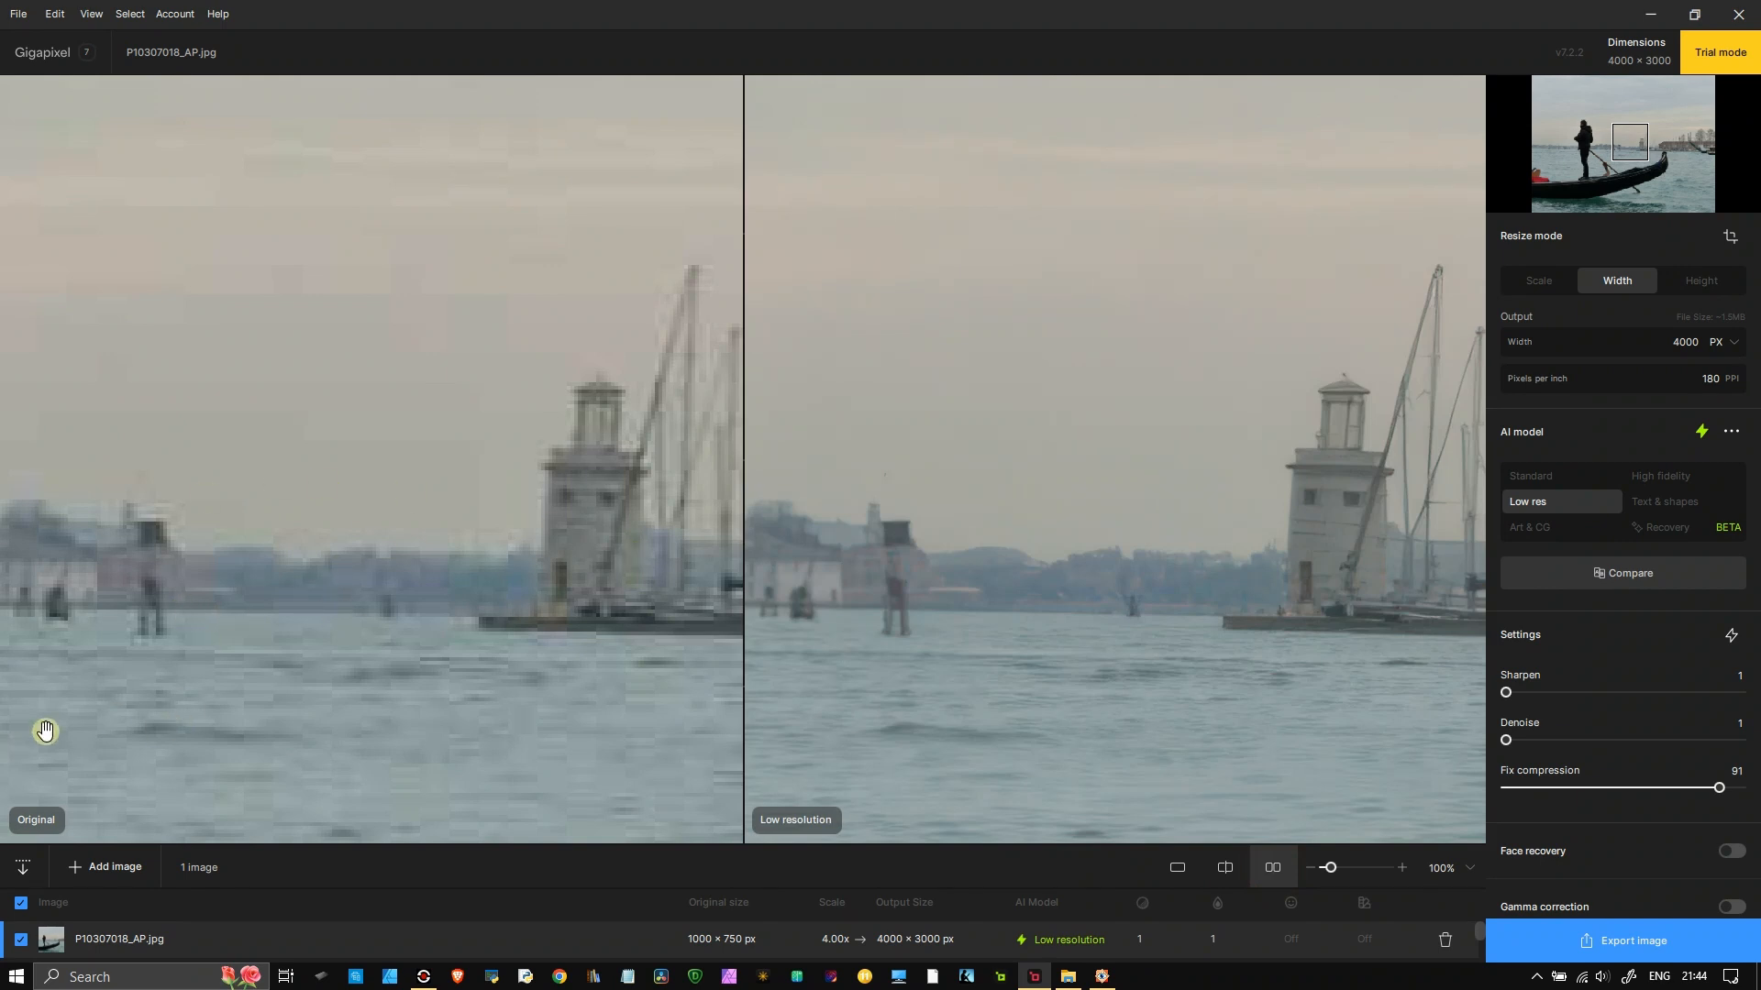
{"action": "left_click_drag", "start_coordinate": [976, 668], "coordinate": [444, 423]}
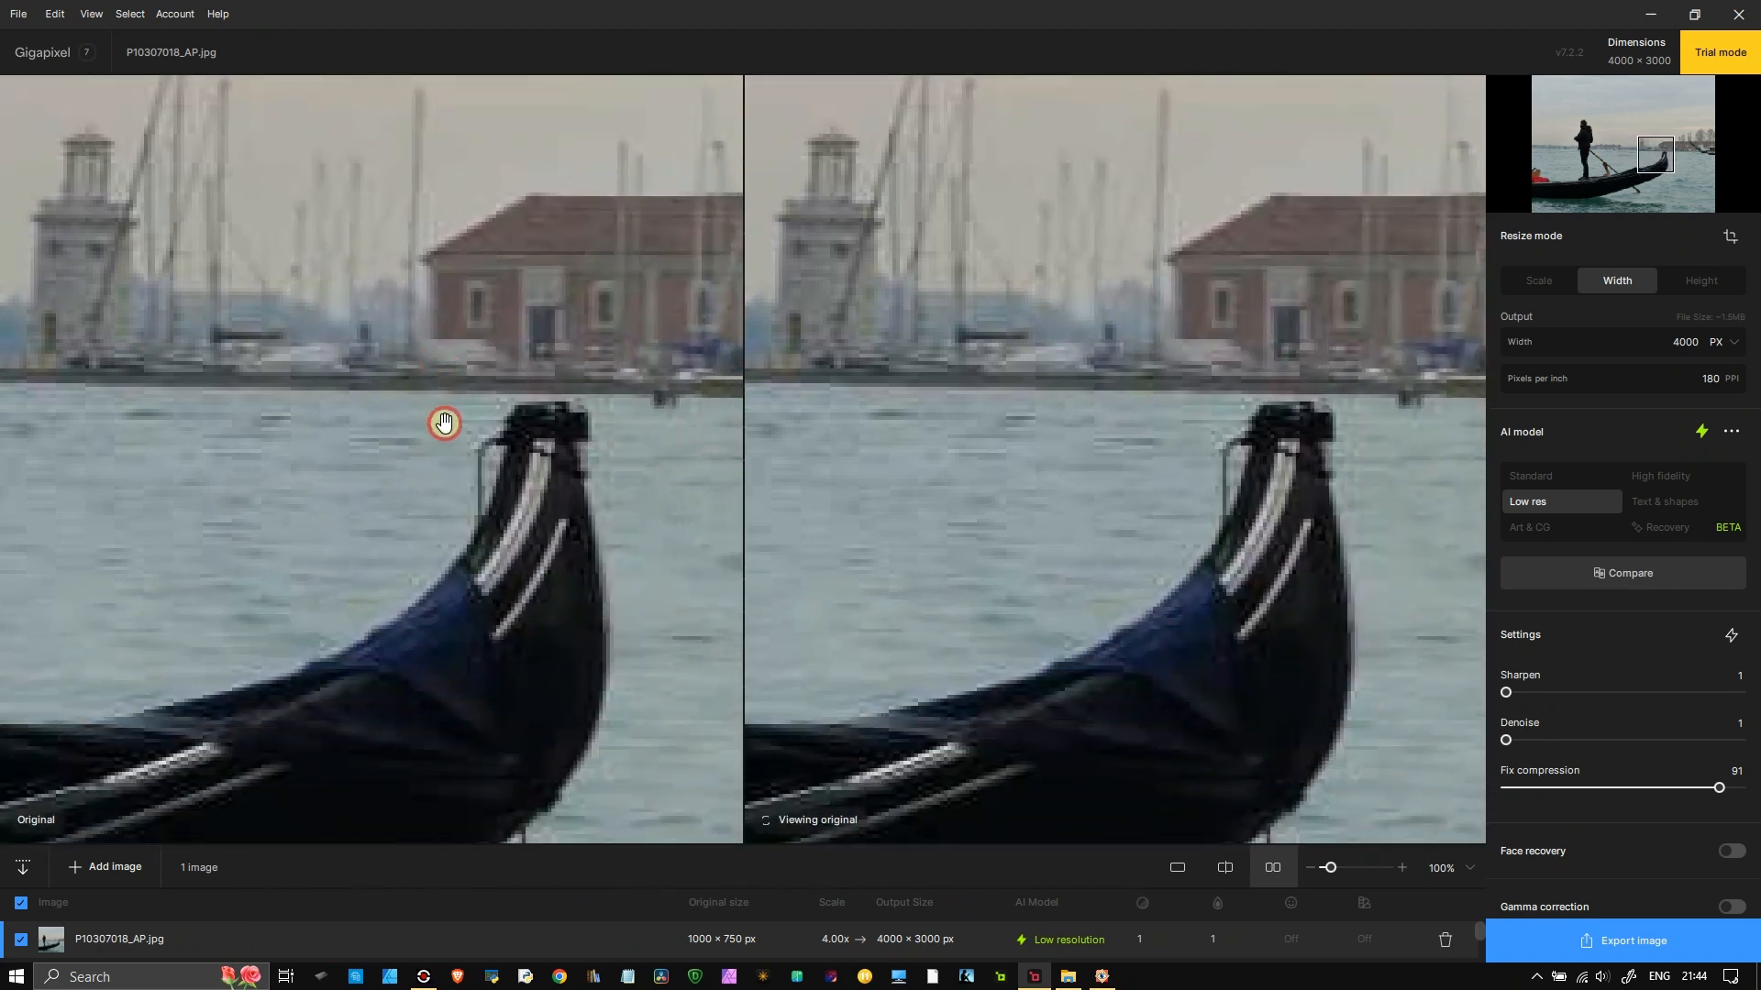
{"action": "left_click_drag", "start_coordinate": [459, 618], "coordinate": [413, 500]}
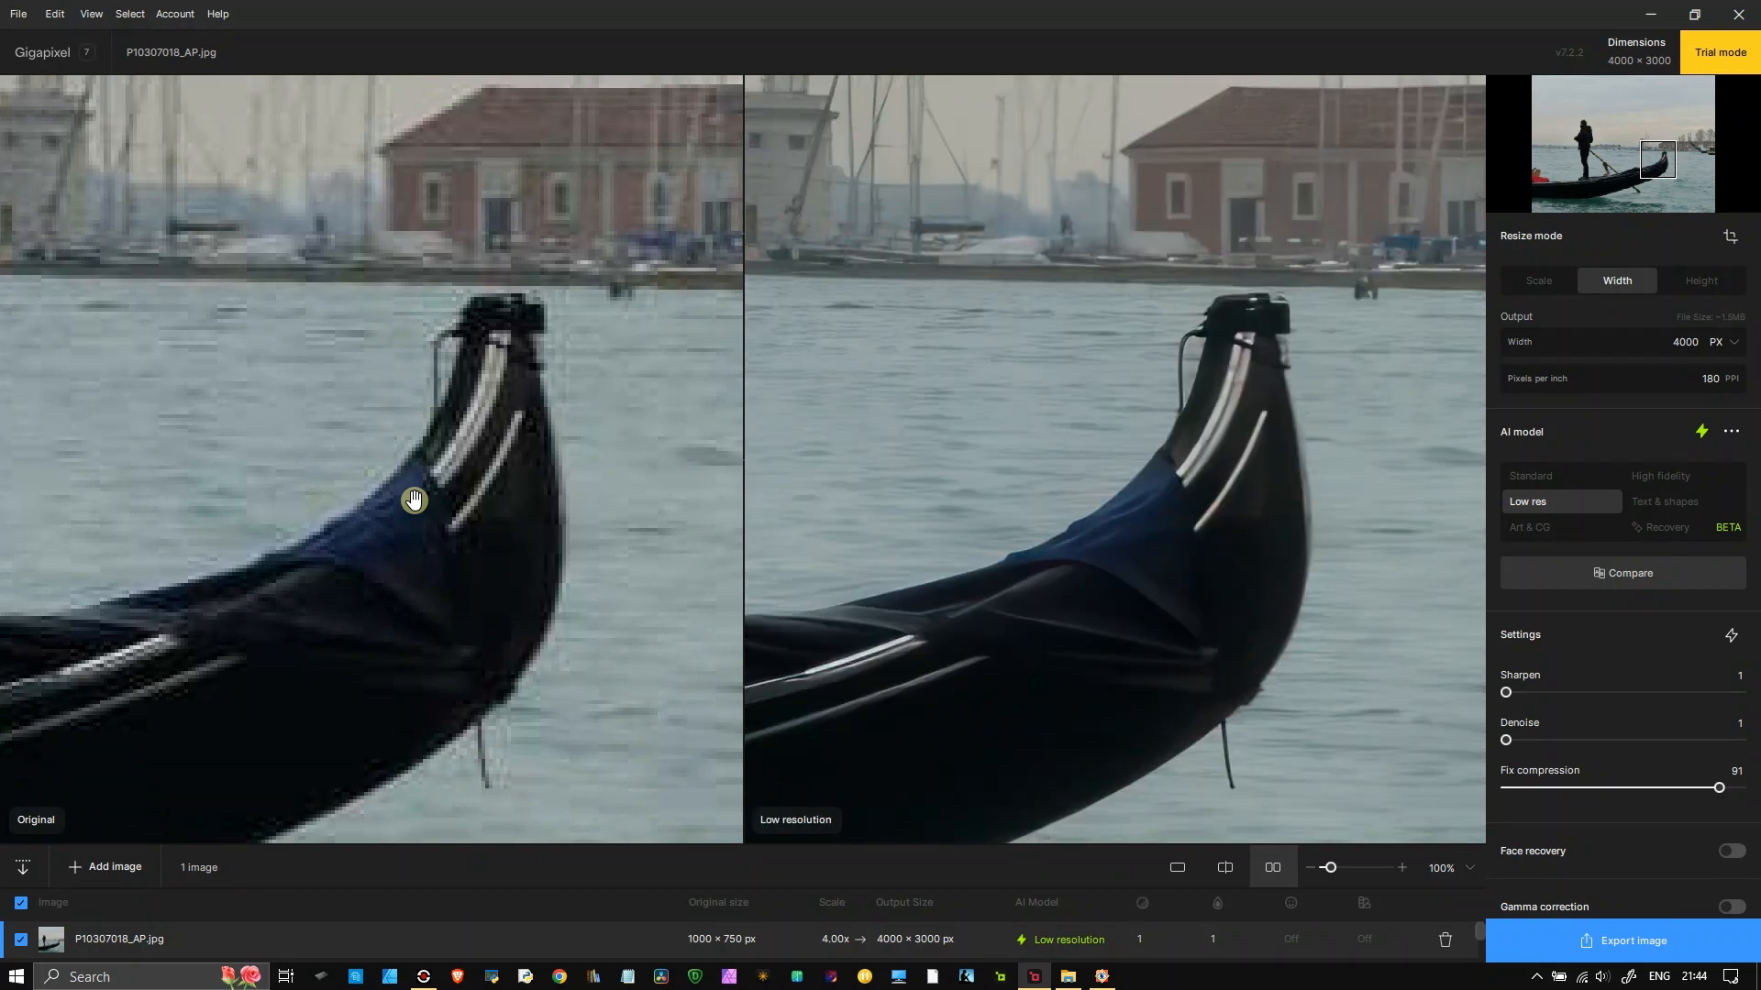
{"action": "left_click", "coordinate": [421, 978]}
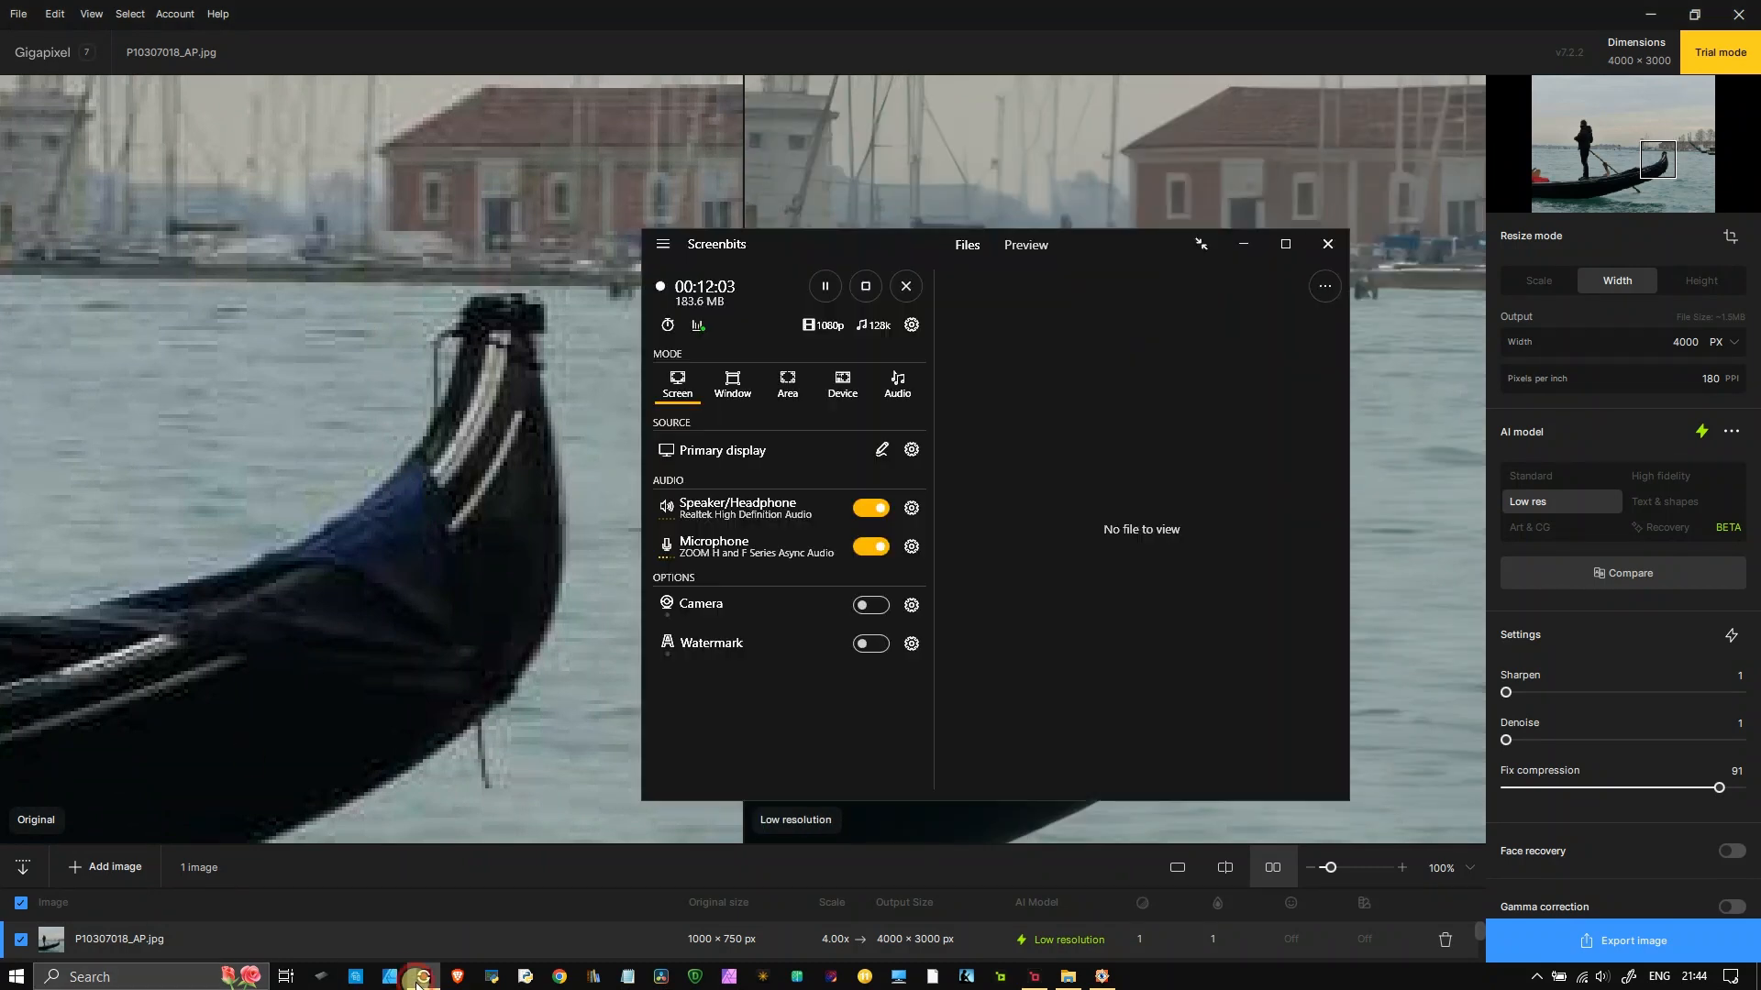
{"action": "left_click", "coordinate": [418, 982]}
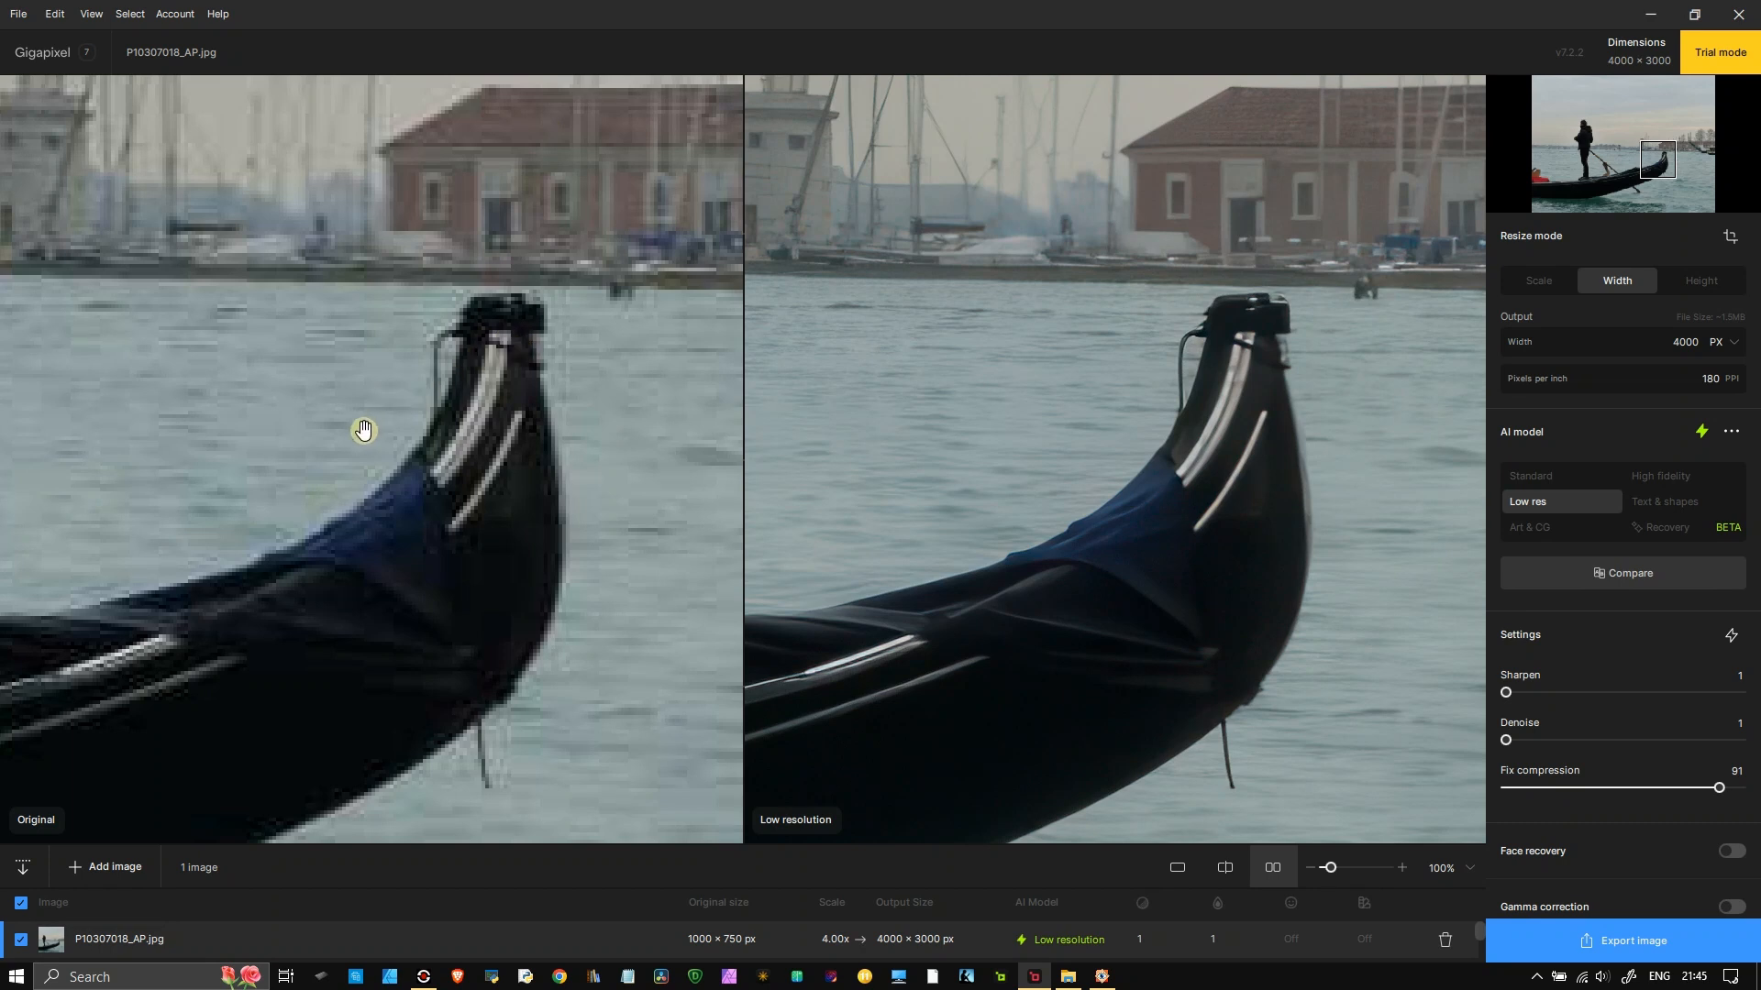
- Switch to the original photo in FastStone and examine the gondola prow and its blue cover
{"action": "key", "text": "alt+Tab"}
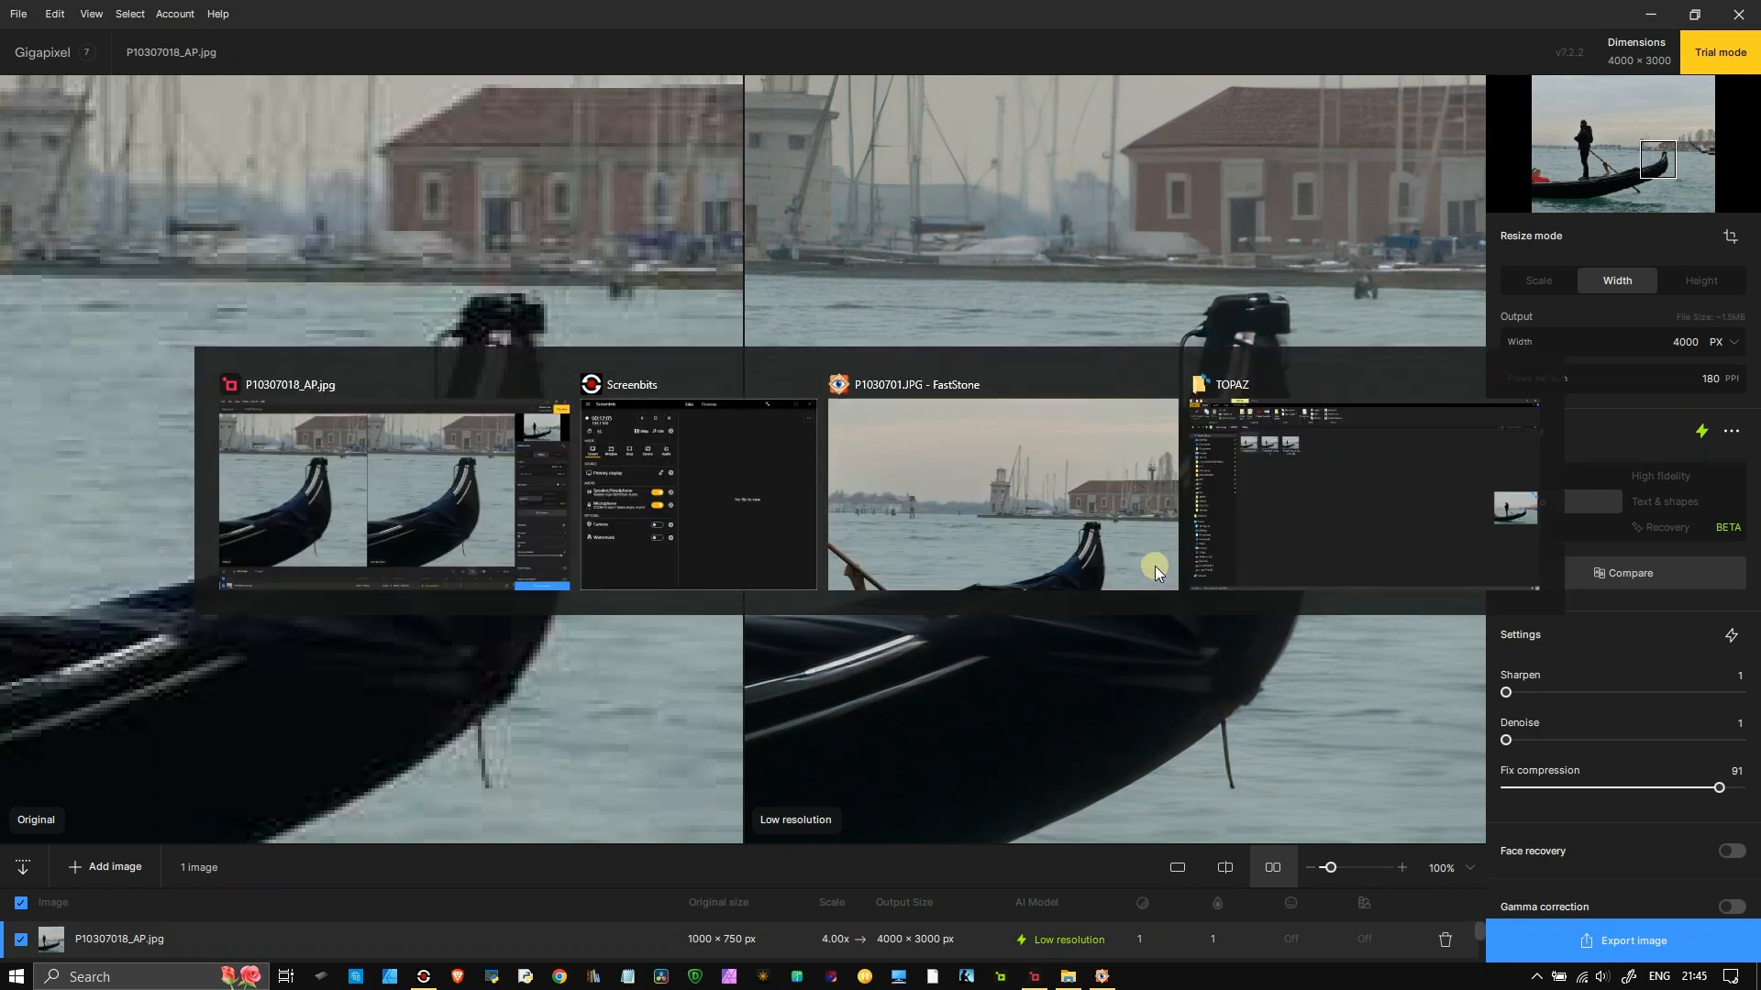
{"action": "left_click", "coordinate": [1414, 452]}
{"action": "left_click", "coordinate": [1102, 977]}
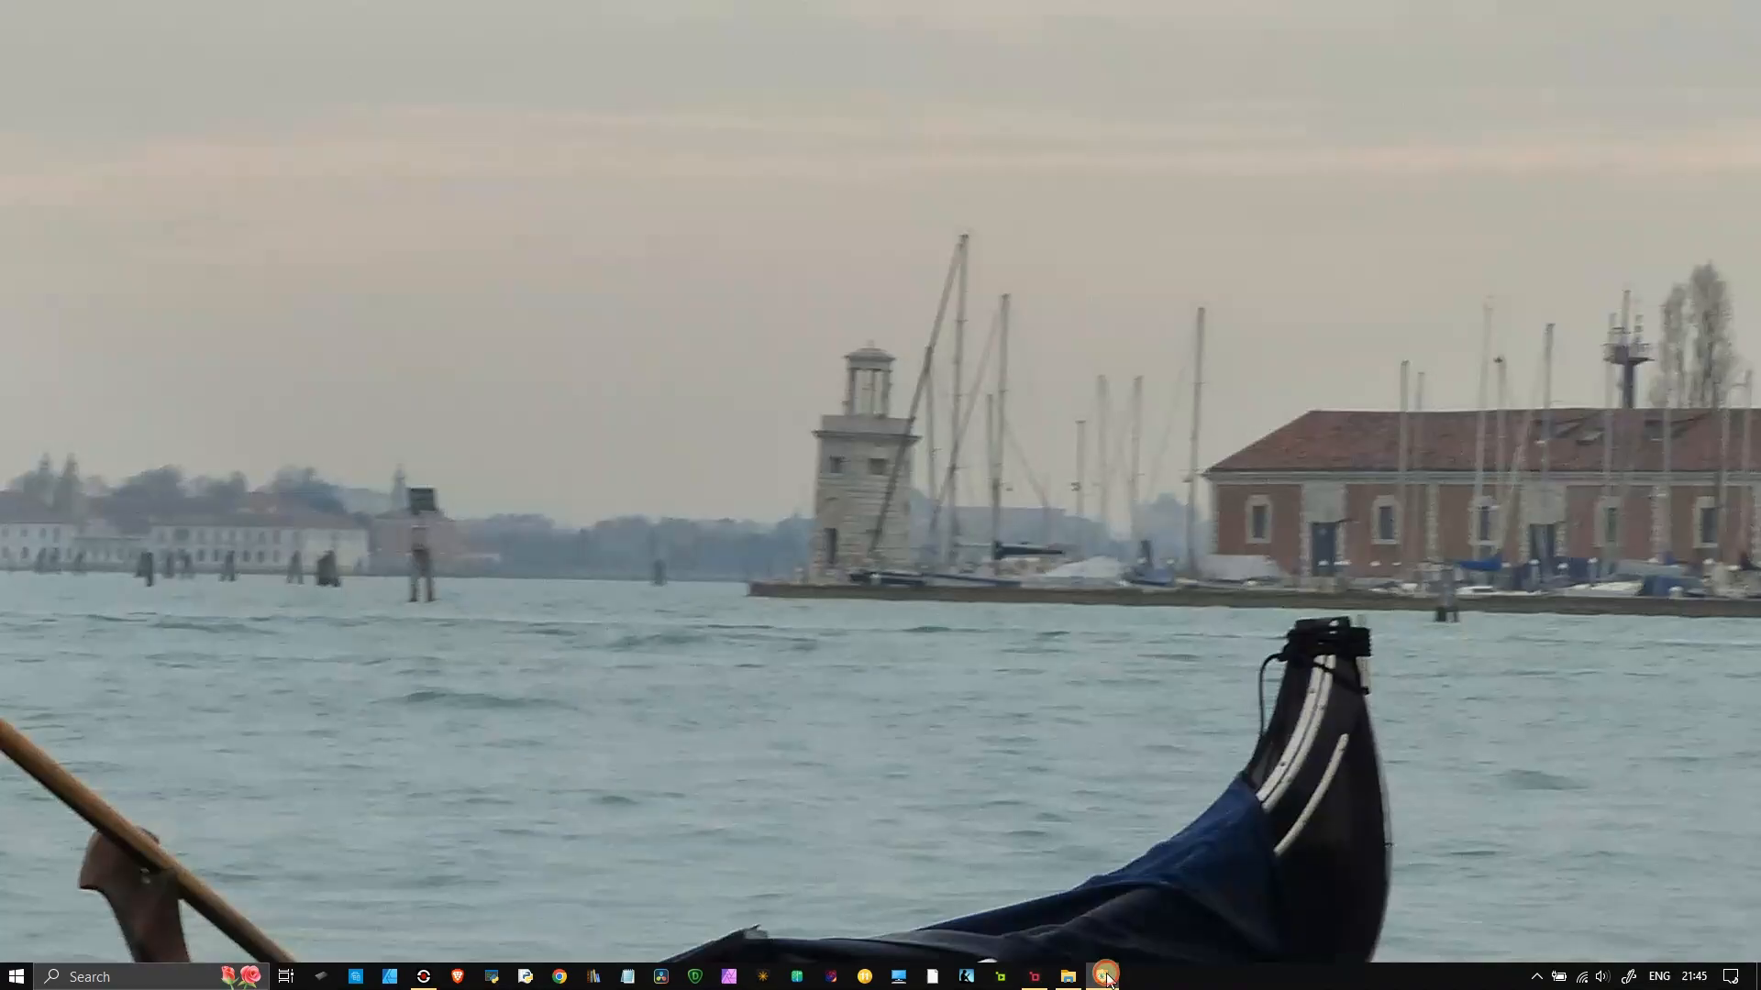
{"action": "left_click_drag", "start_coordinate": [1239, 814], "coordinate": [935, 520]}
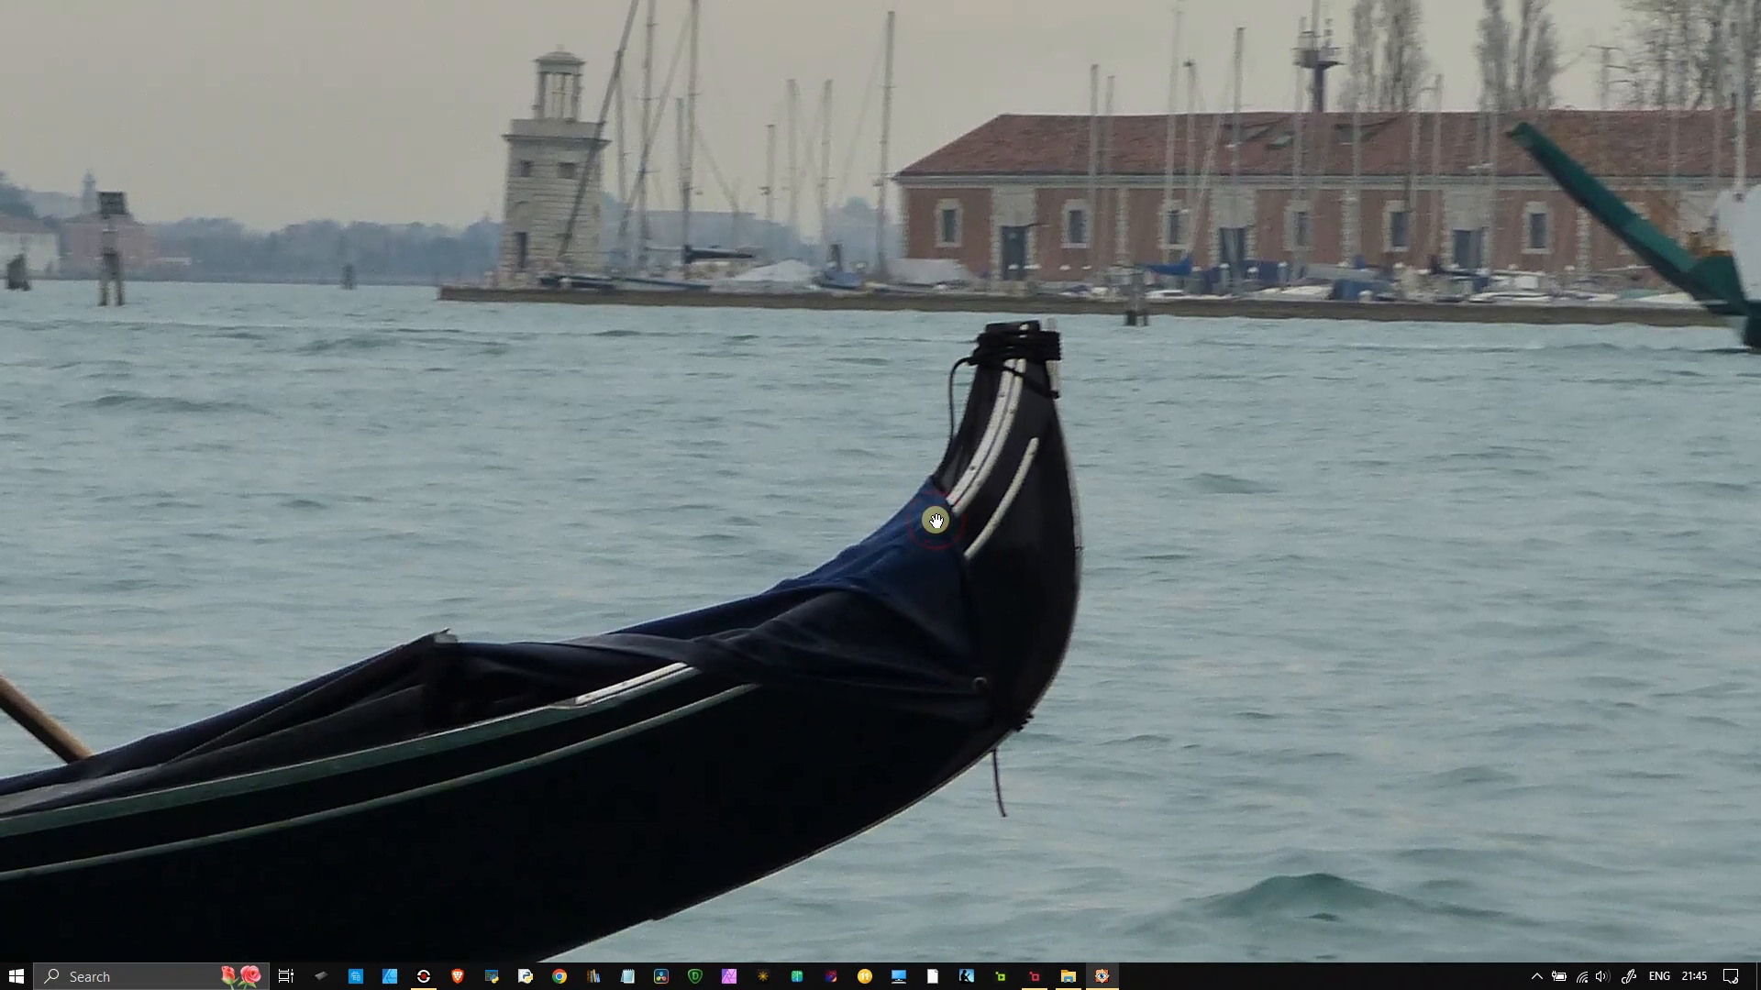
- Compare the gondola prow and its blue cover in the original FastStone photo with the side-by-side Gigapixel preview
{"action": "key", "text": "alt+Tab"}
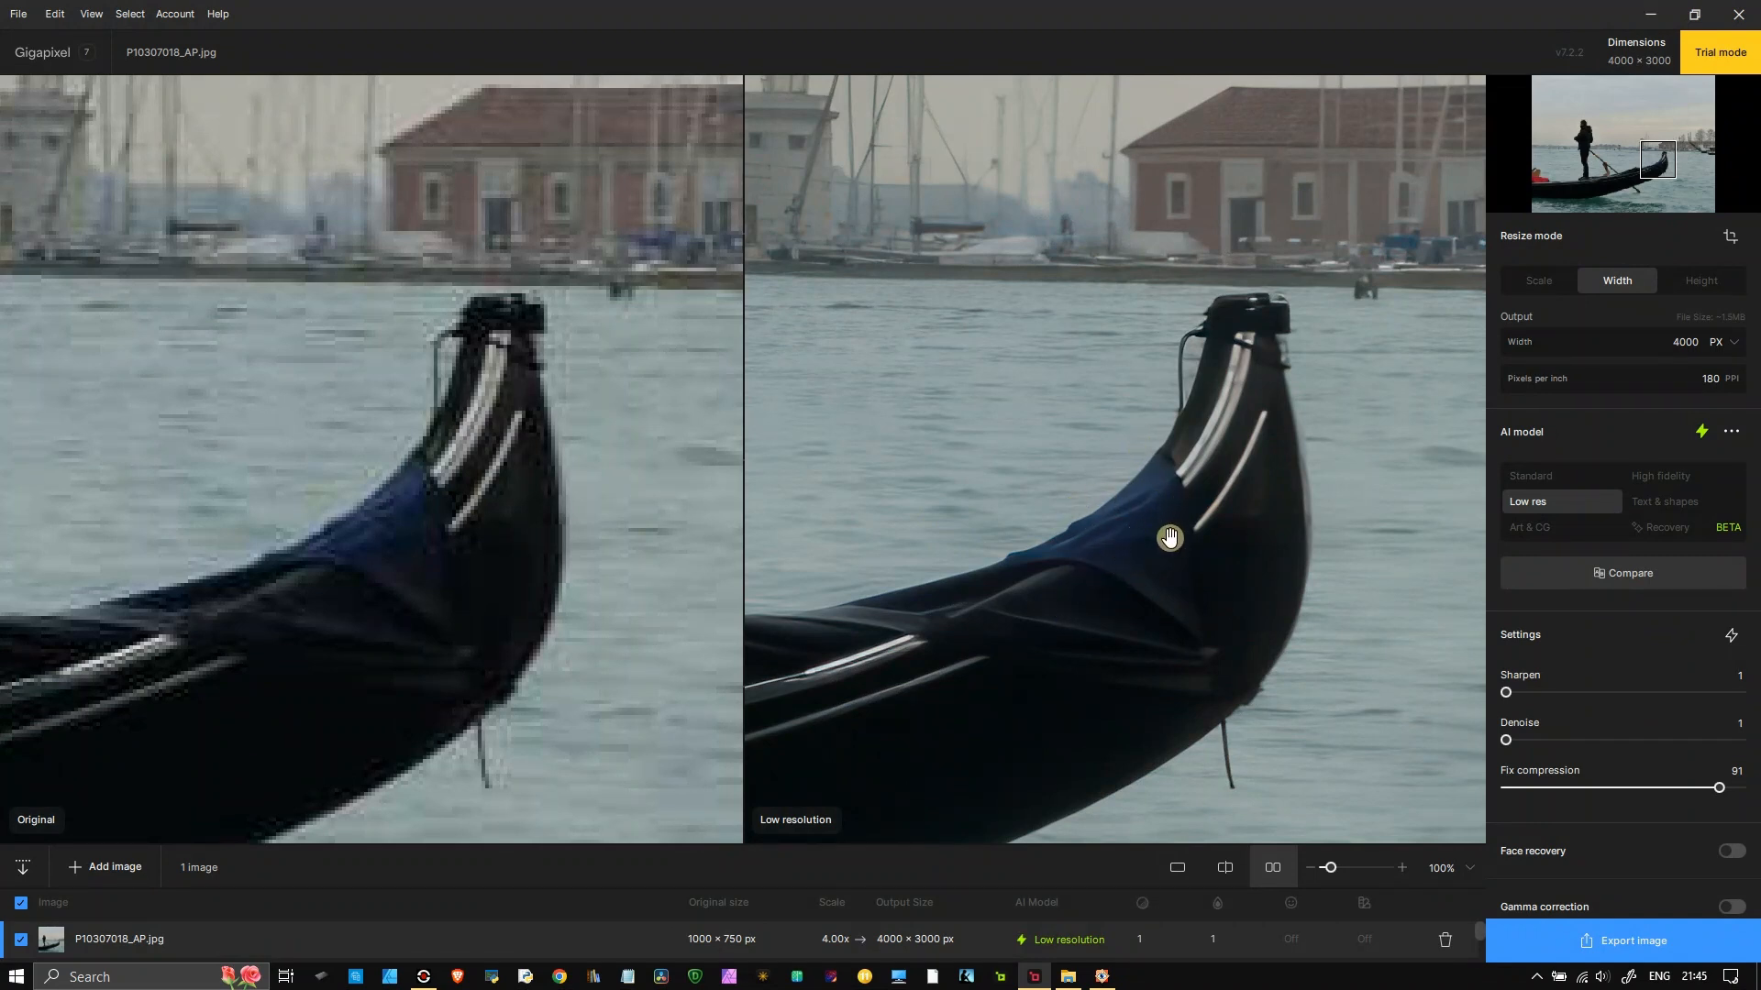
{"action": "key", "text": "alt+Tab"}
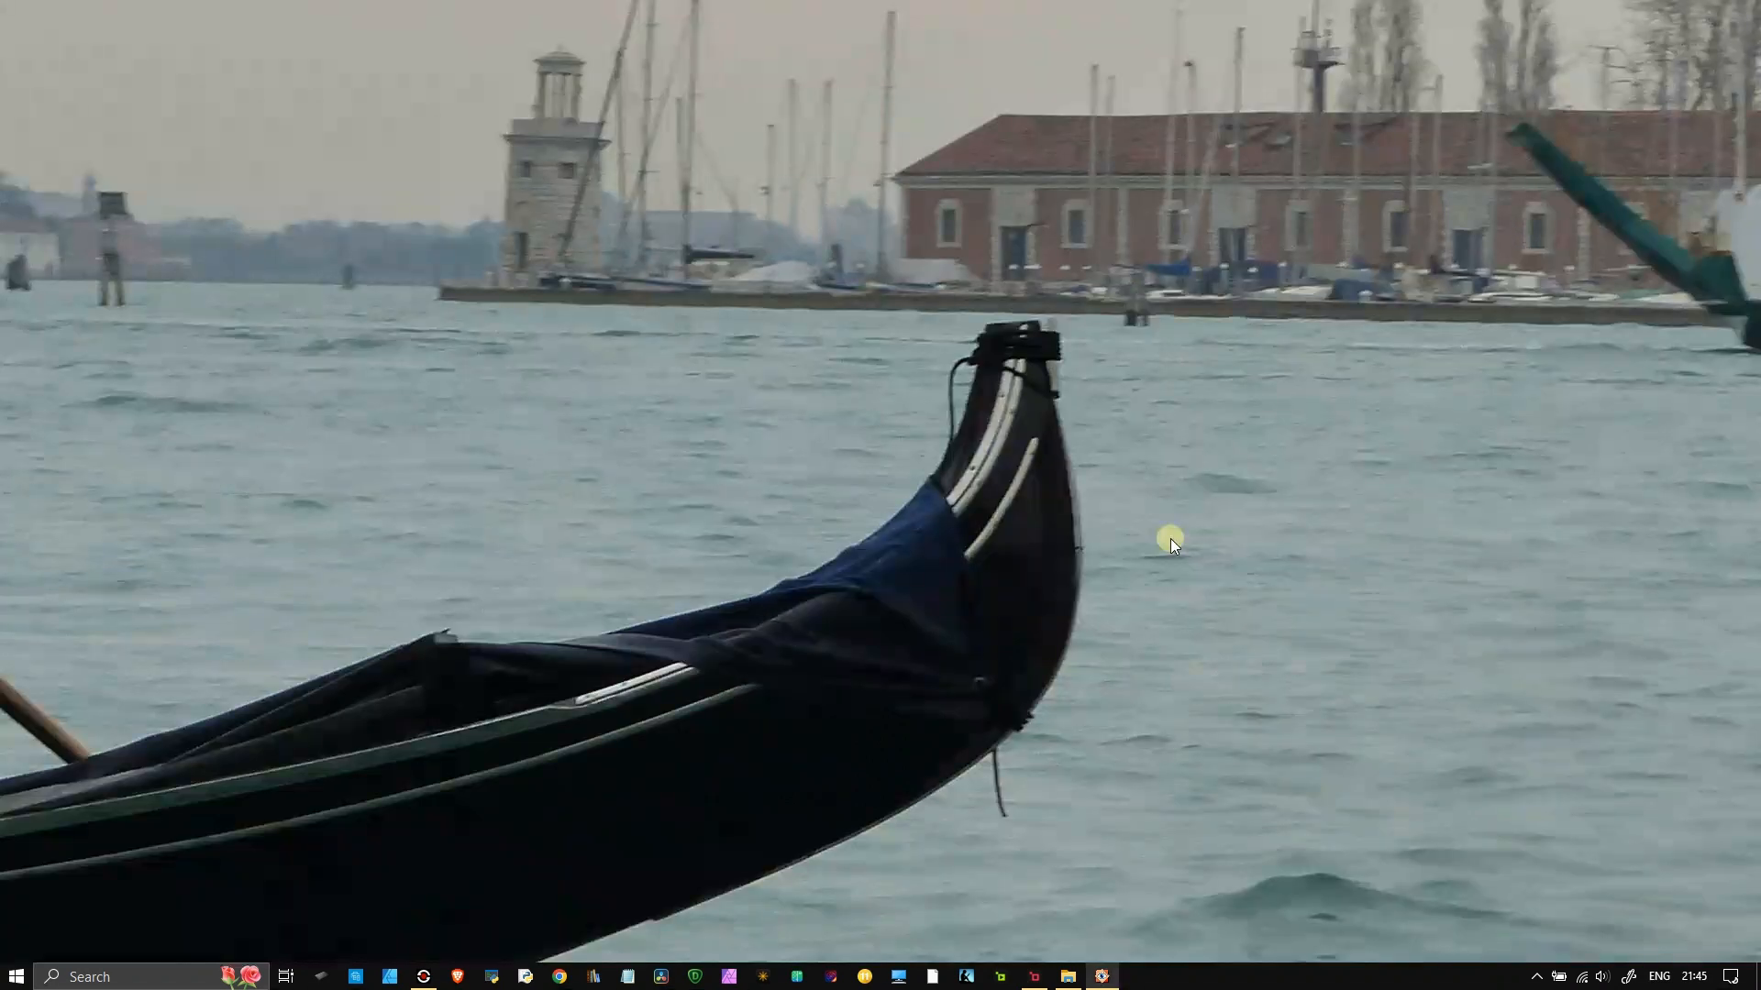
{"action": "key", "text": "alt+Tab"}
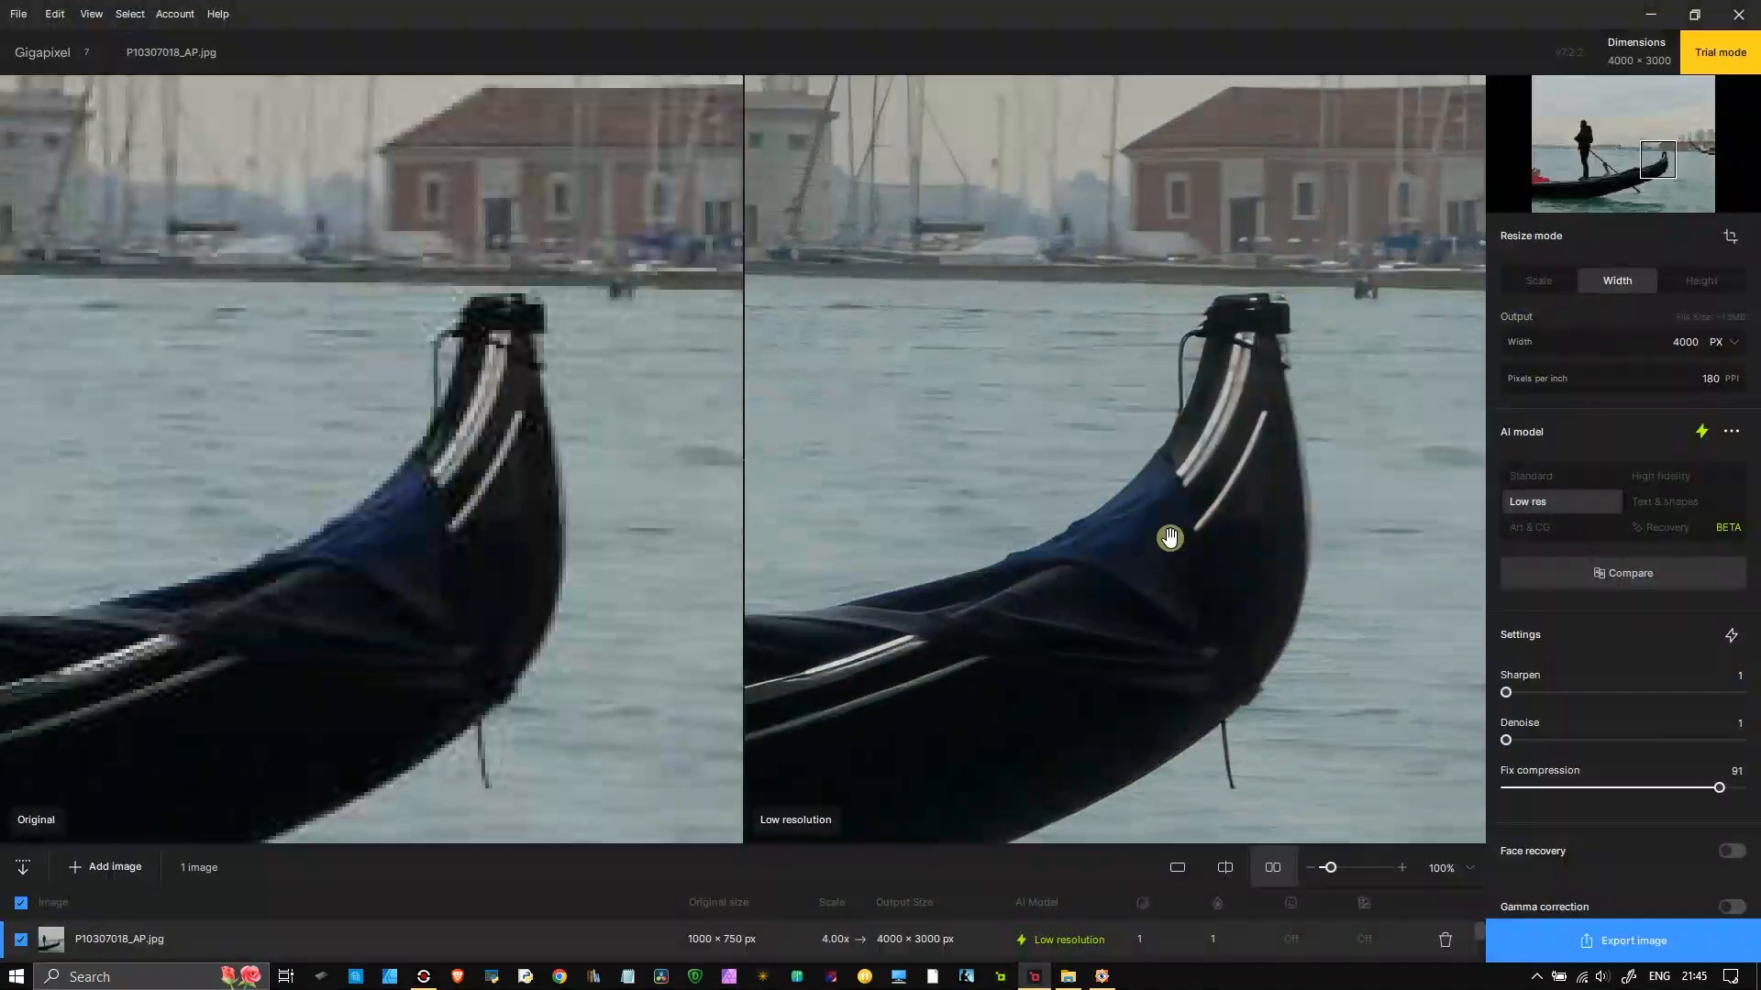
- View the whole upscaled photo alone at 28% zoom and side by side with the low-resolution source
{"action": "left_click", "coordinate": [1174, 866]}
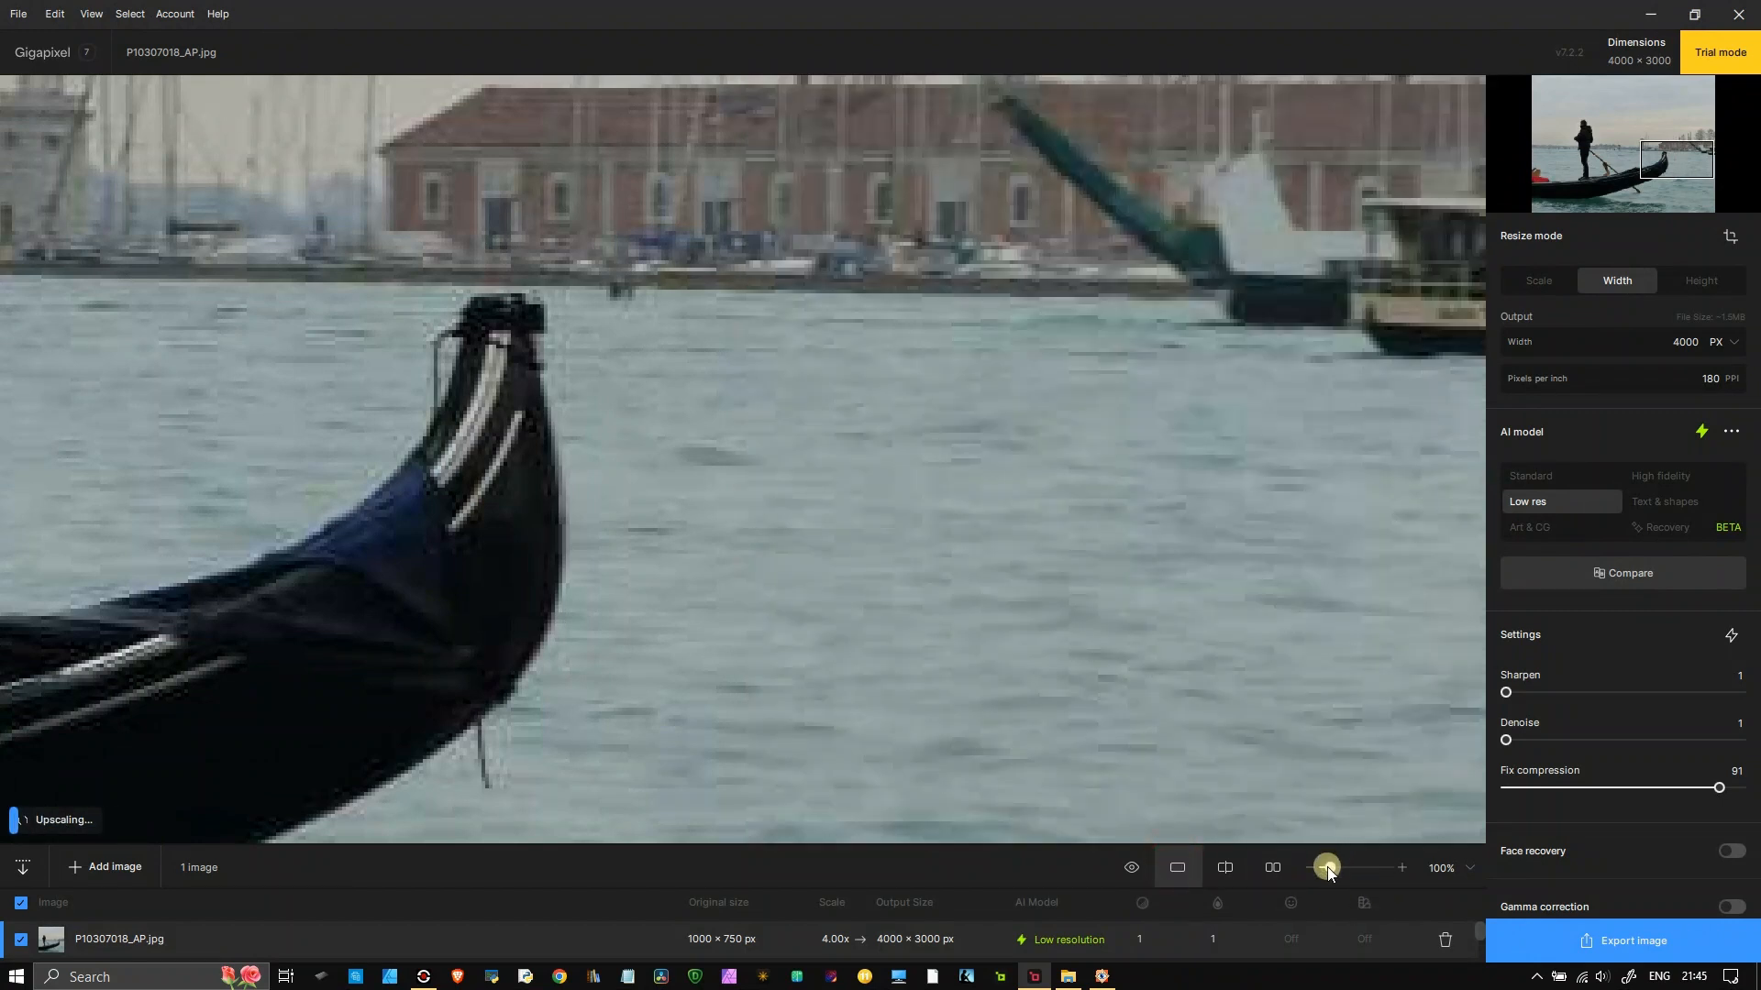
{"action": "left_click_drag", "start_coordinate": [1328, 867], "coordinate": [1323, 868]}
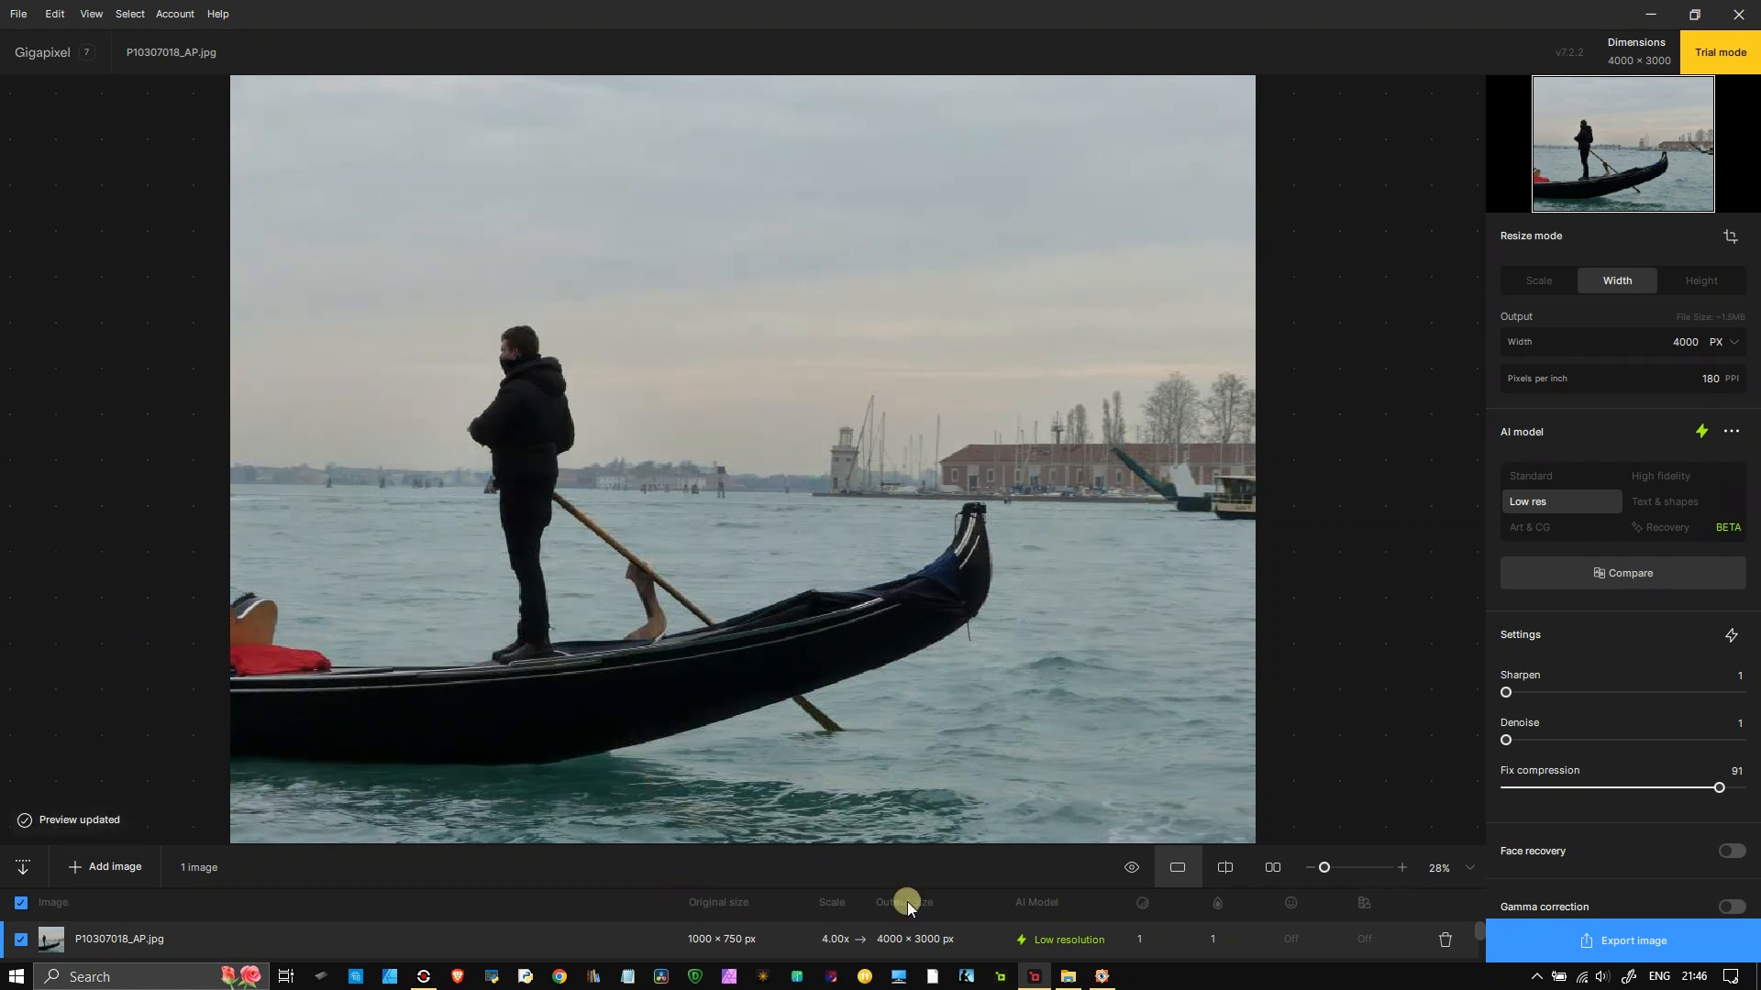
{"action": "left_click", "coordinate": [1280, 866]}
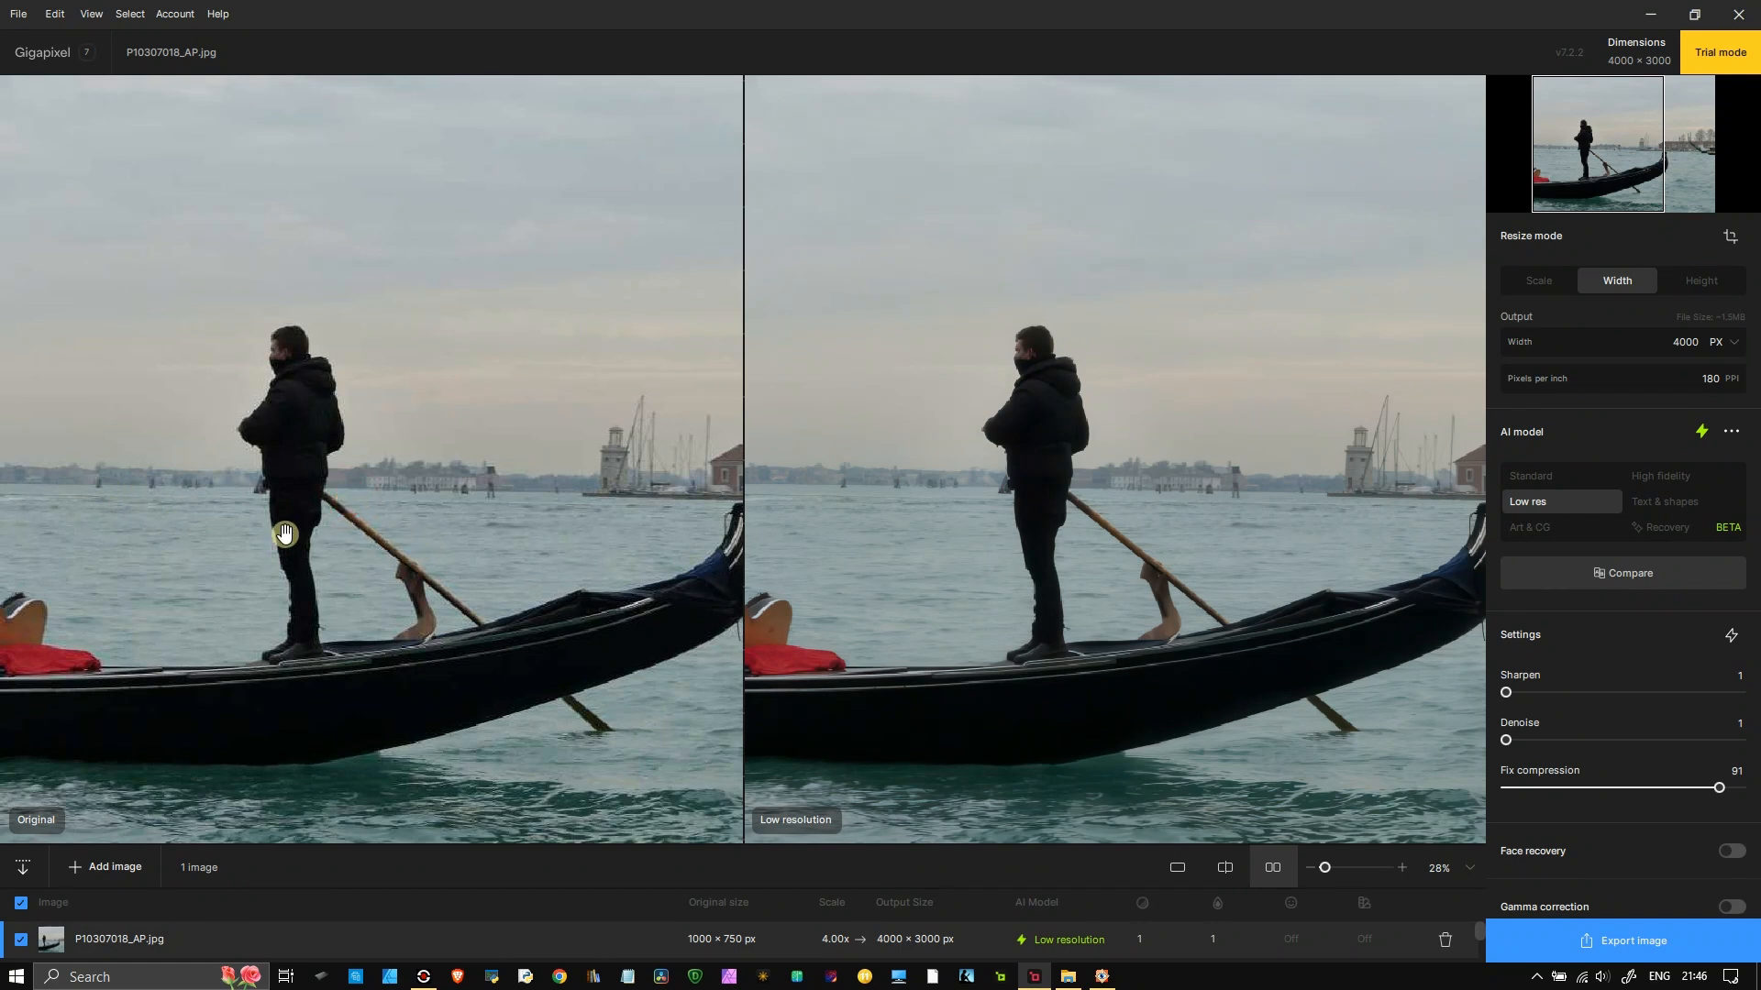
- Show the photo in split view and sweep the divider across the gondola until the upscaled version fills the image
{"action": "left_click", "coordinate": [1220, 869]}
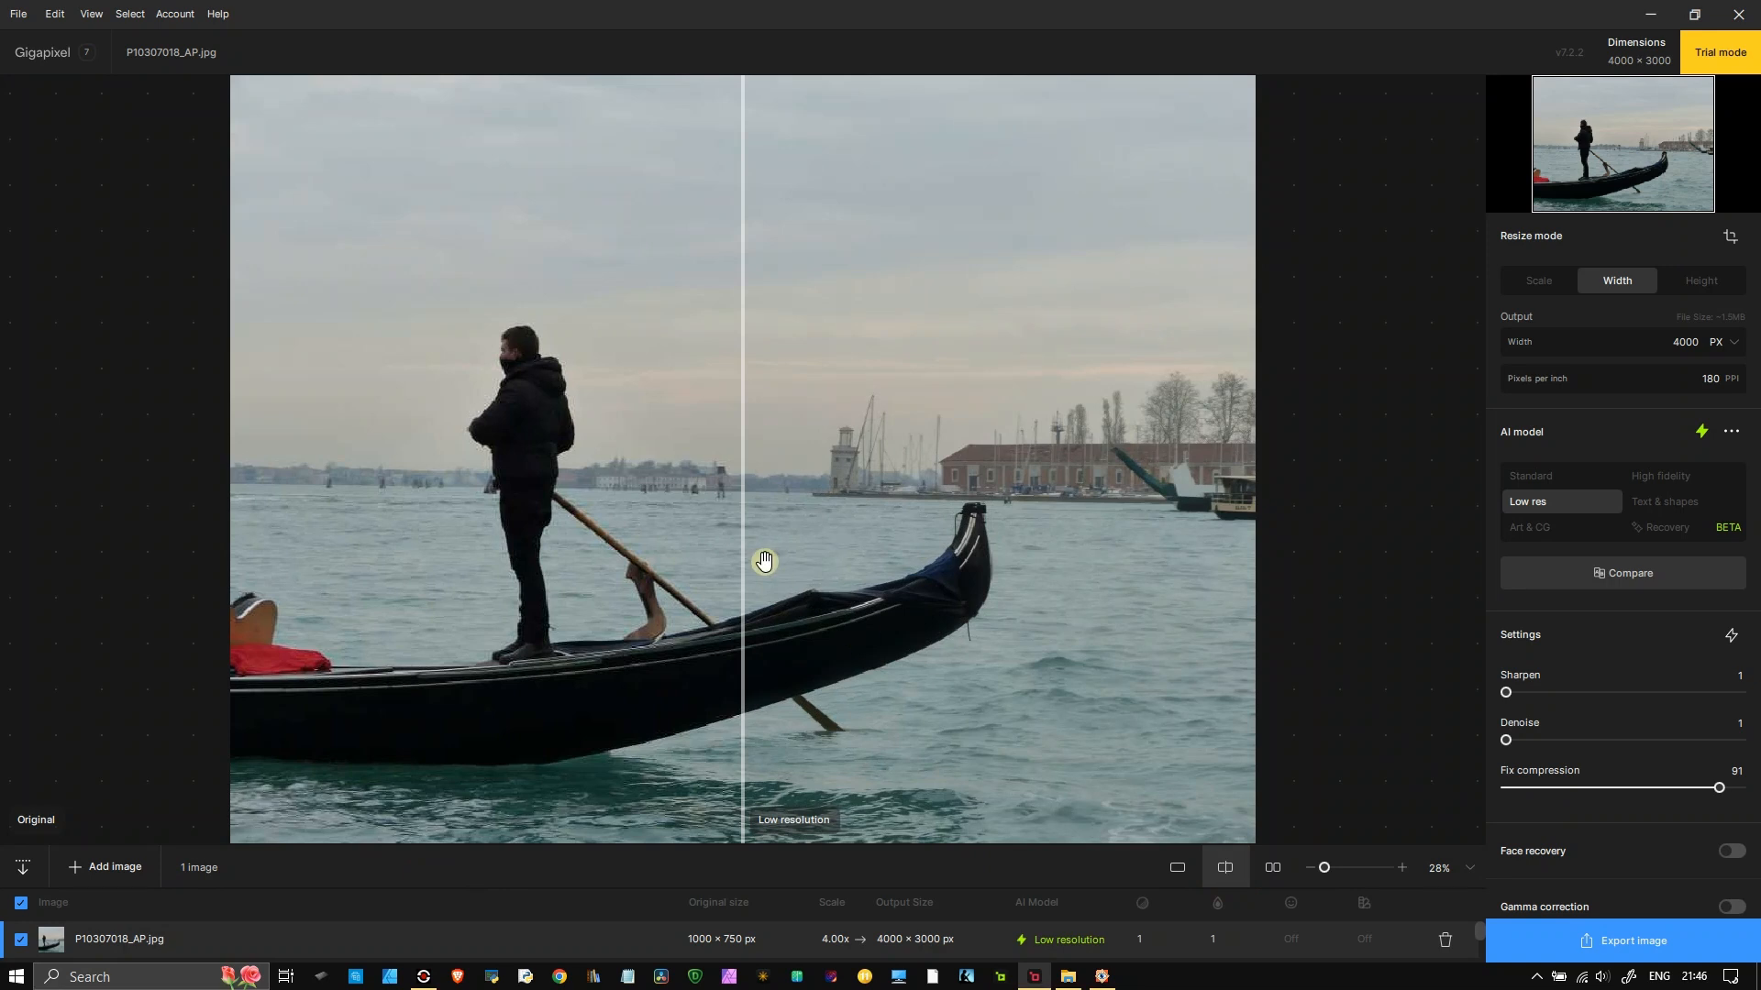
{"action": "left_click_drag", "start_coordinate": [743, 551], "coordinate": [1052, 642]}
{"action": "left_click_drag", "start_coordinate": [811, 574], "coordinate": [413, 616]}
{"action": "left_click_drag", "start_coordinate": [409, 619], "coordinate": [150, 644]}
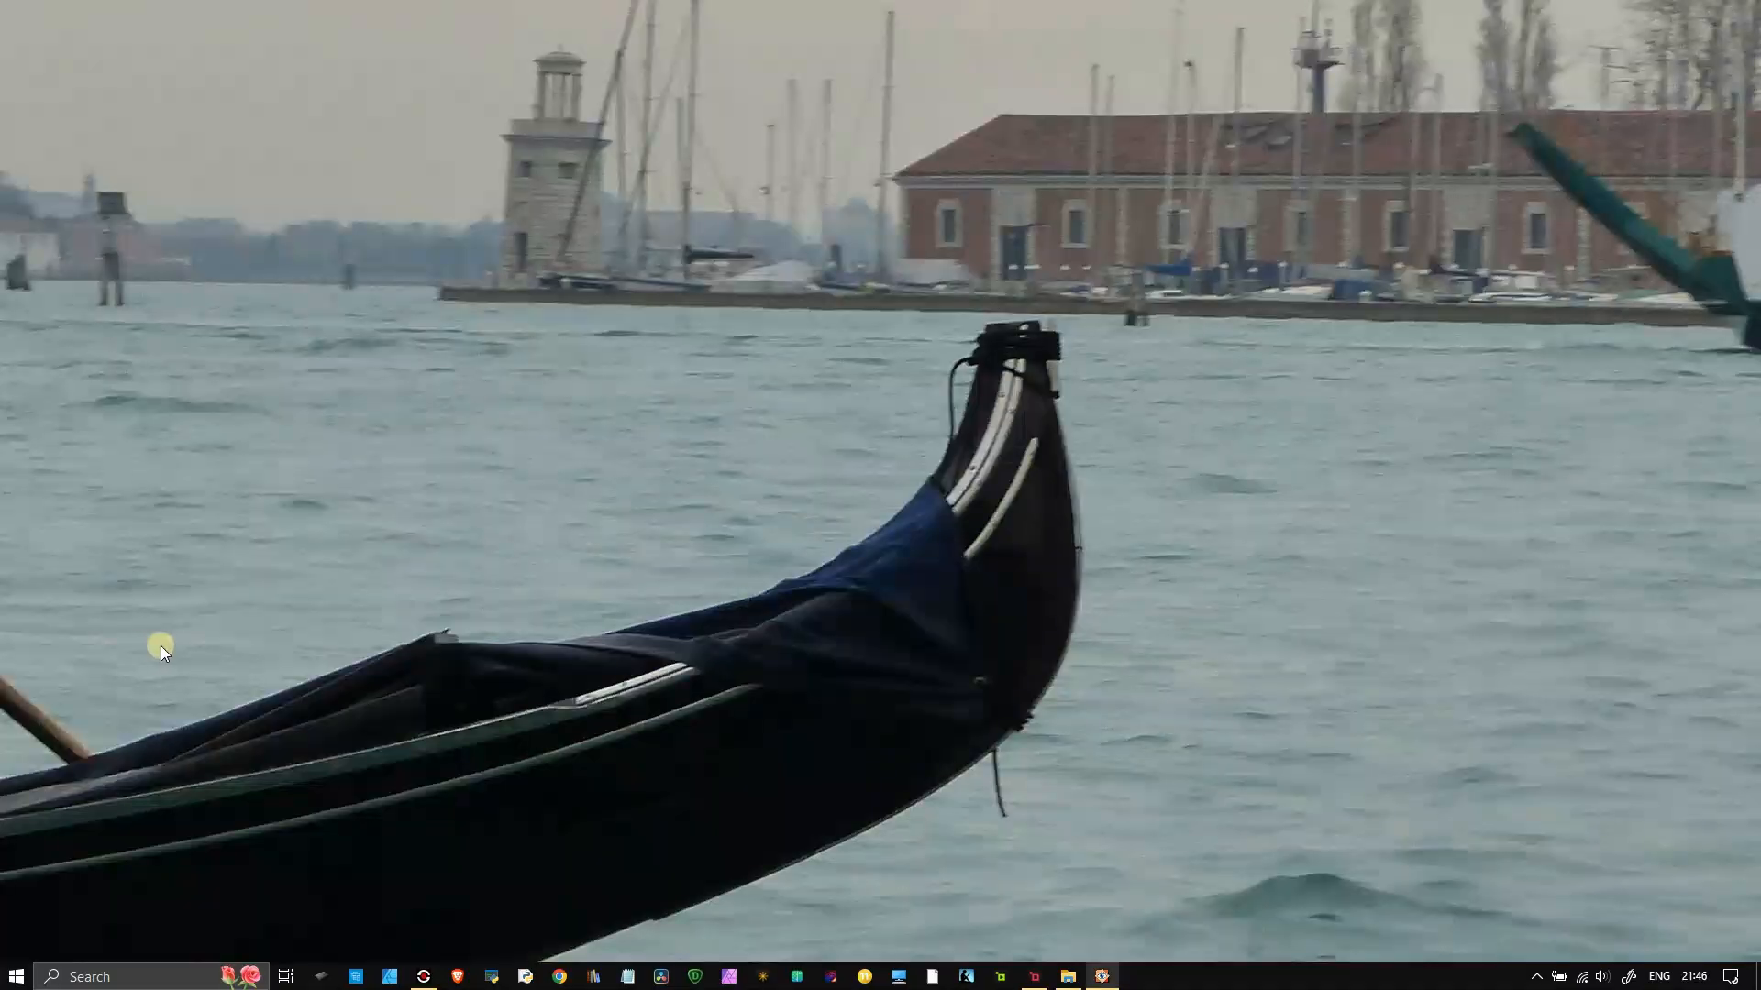
- Compare the entire original photo in FastStone with the full upscaled image in Gigapixel
{"action": "left_click", "coordinate": [503, 582]}
{"action": "mouse_move", "coordinate": [1753, 697]}
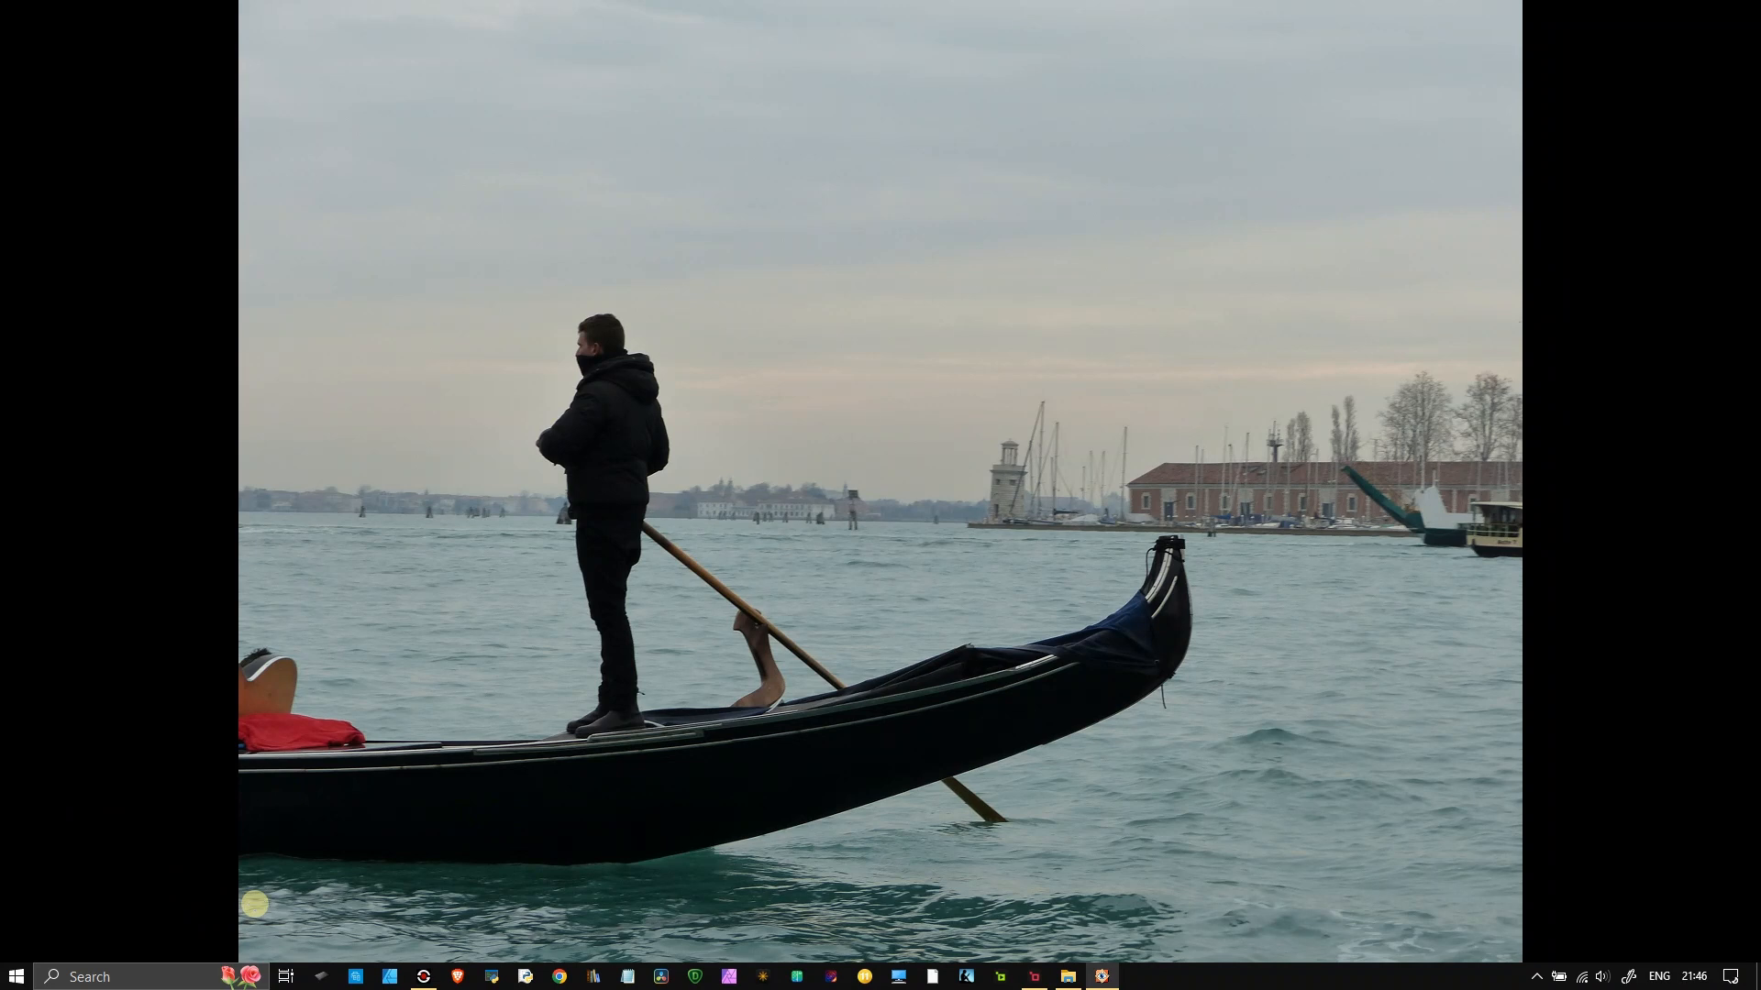
{"action": "key", "text": "alt+Tab"}
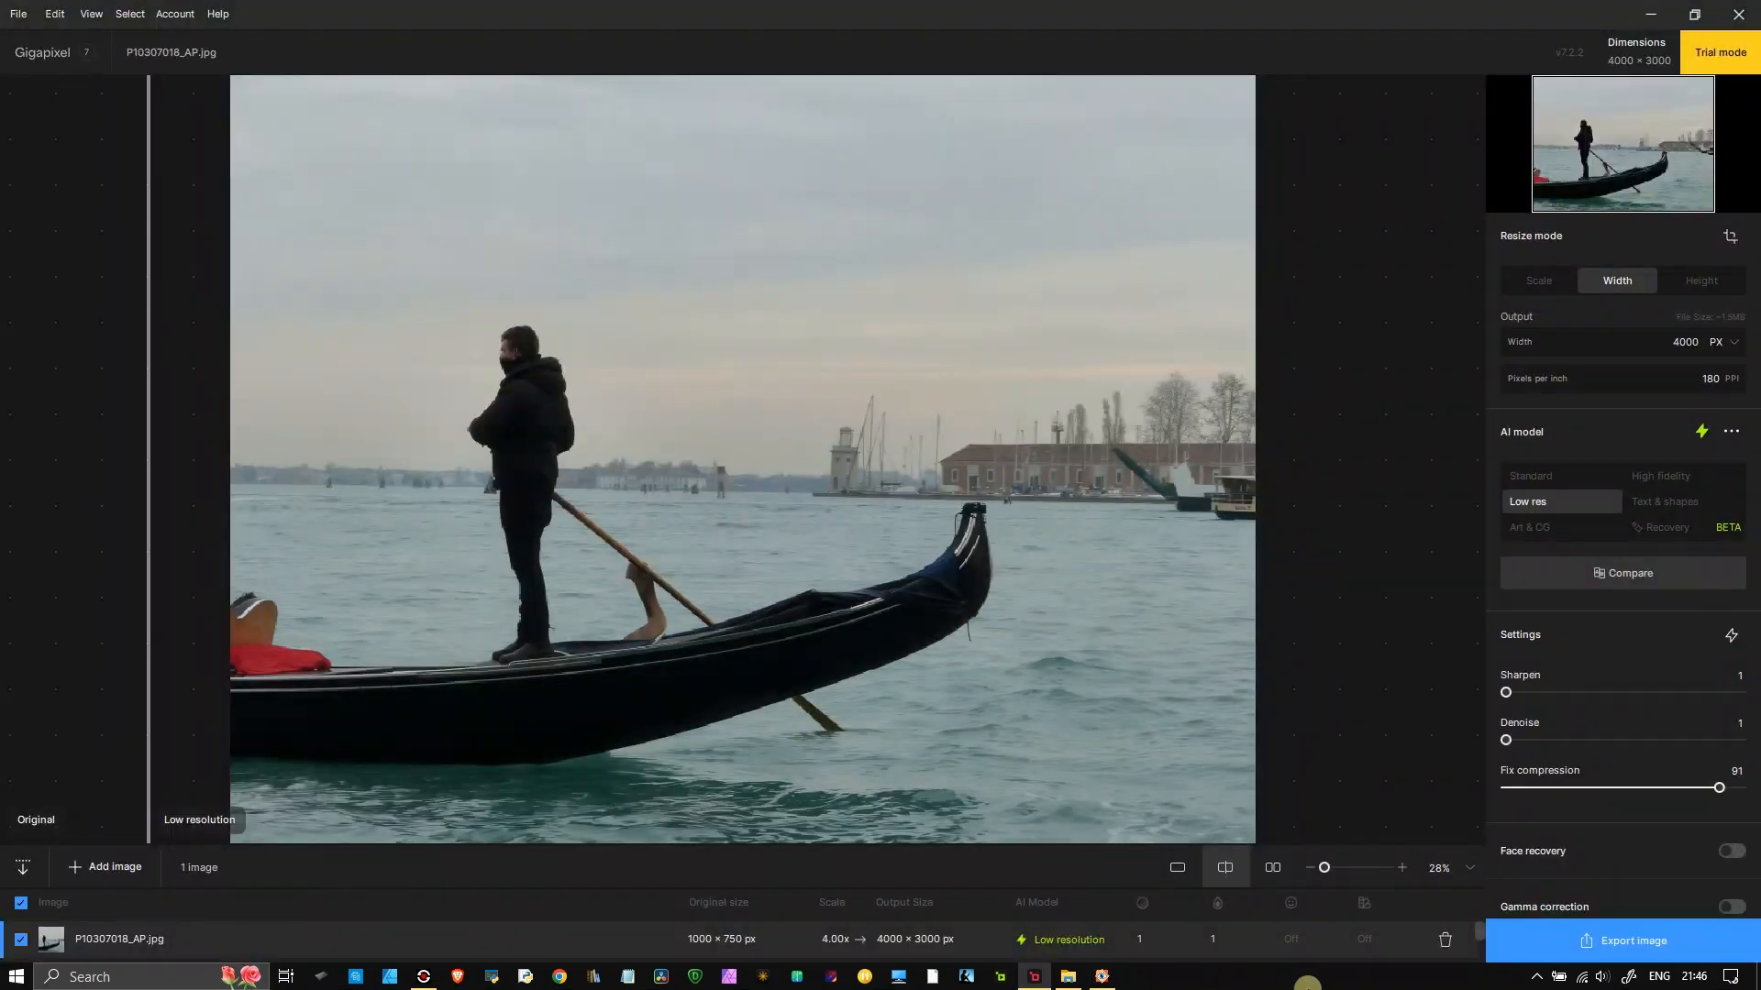
- Enlarge the split preview to 50% and frame the gondolier, oar and gondola hull in it
{"action": "left_click", "coordinate": [1403, 868]}
{"action": "left_click", "coordinate": [1403, 867]}
{"action": "left_click", "coordinate": [1403, 868]}
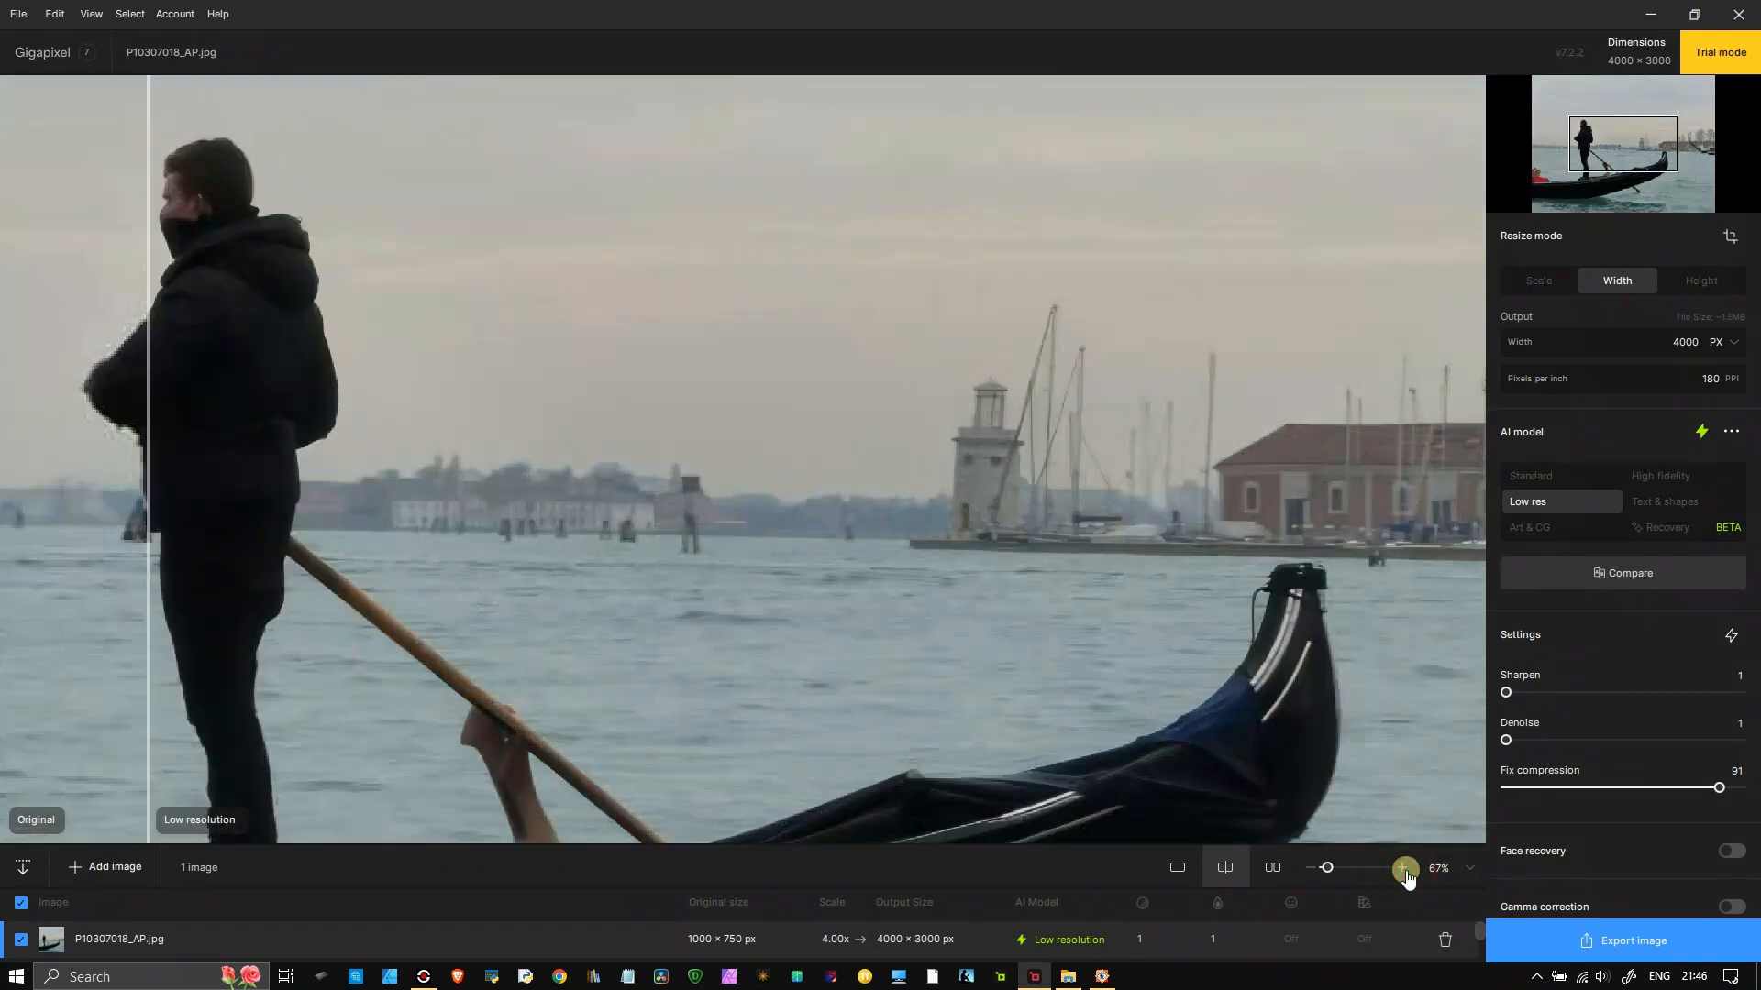
{"action": "left_click", "coordinate": [1307, 871]}
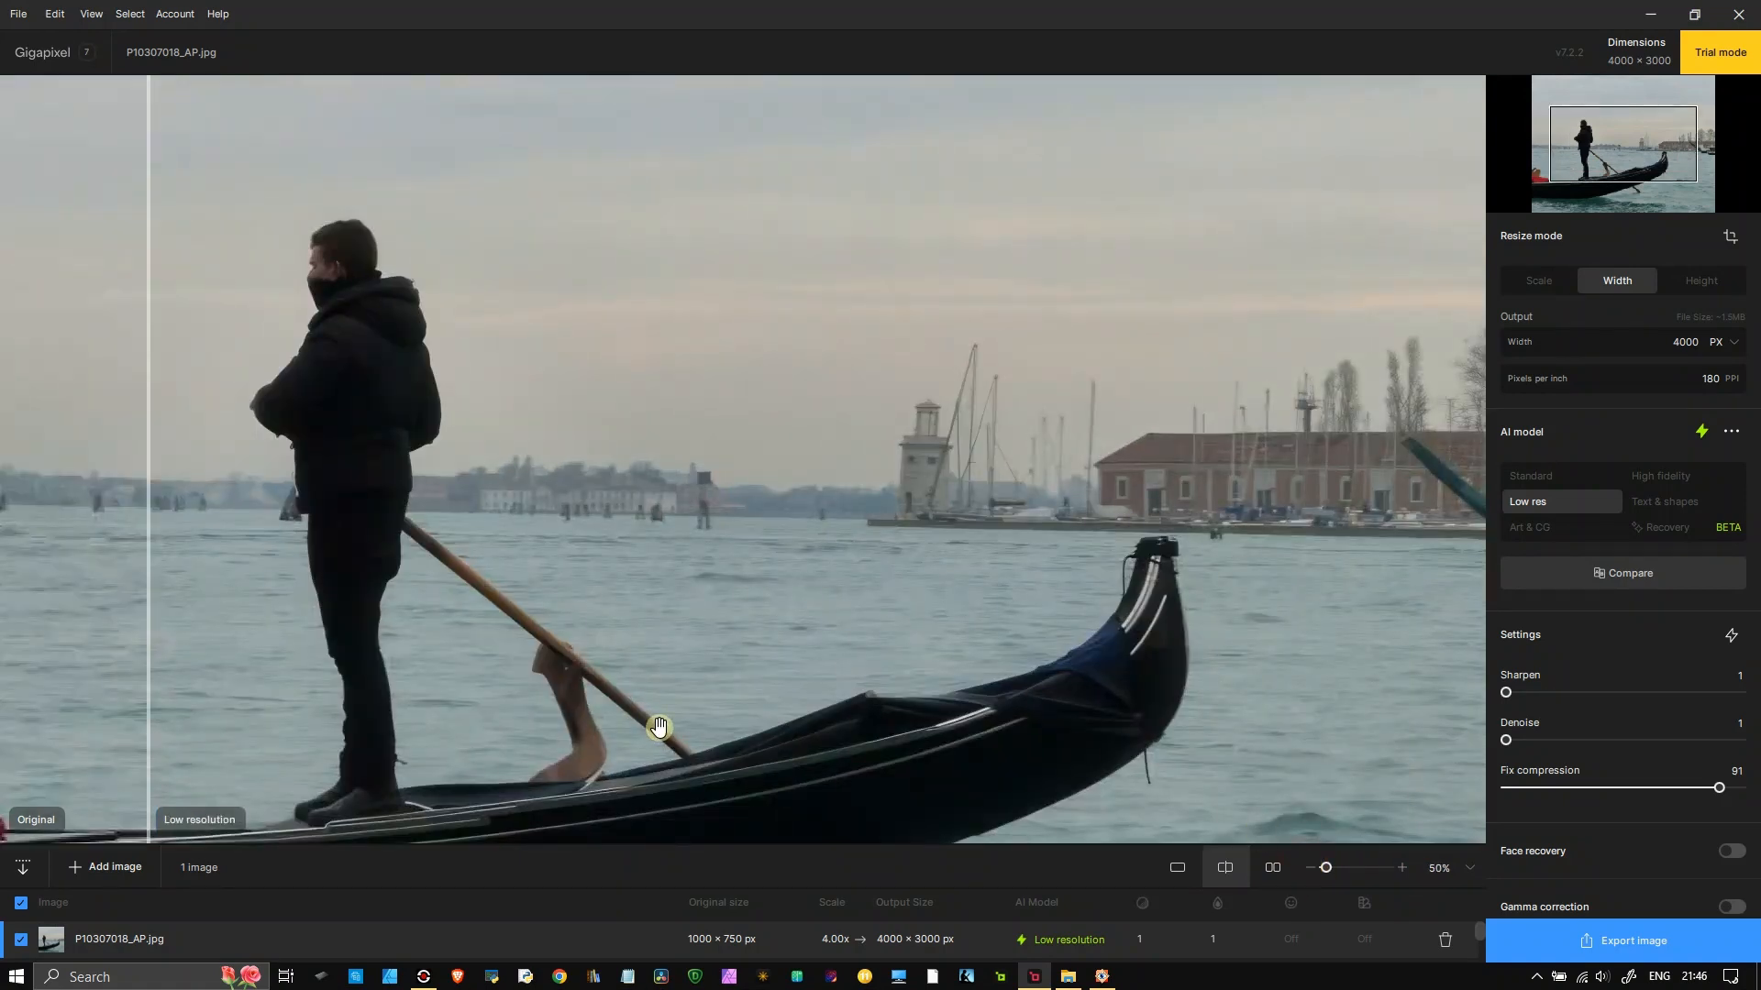
{"action": "left_click_drag", "start_coordinate": [649, 728], "coordinate": [649, 522]}
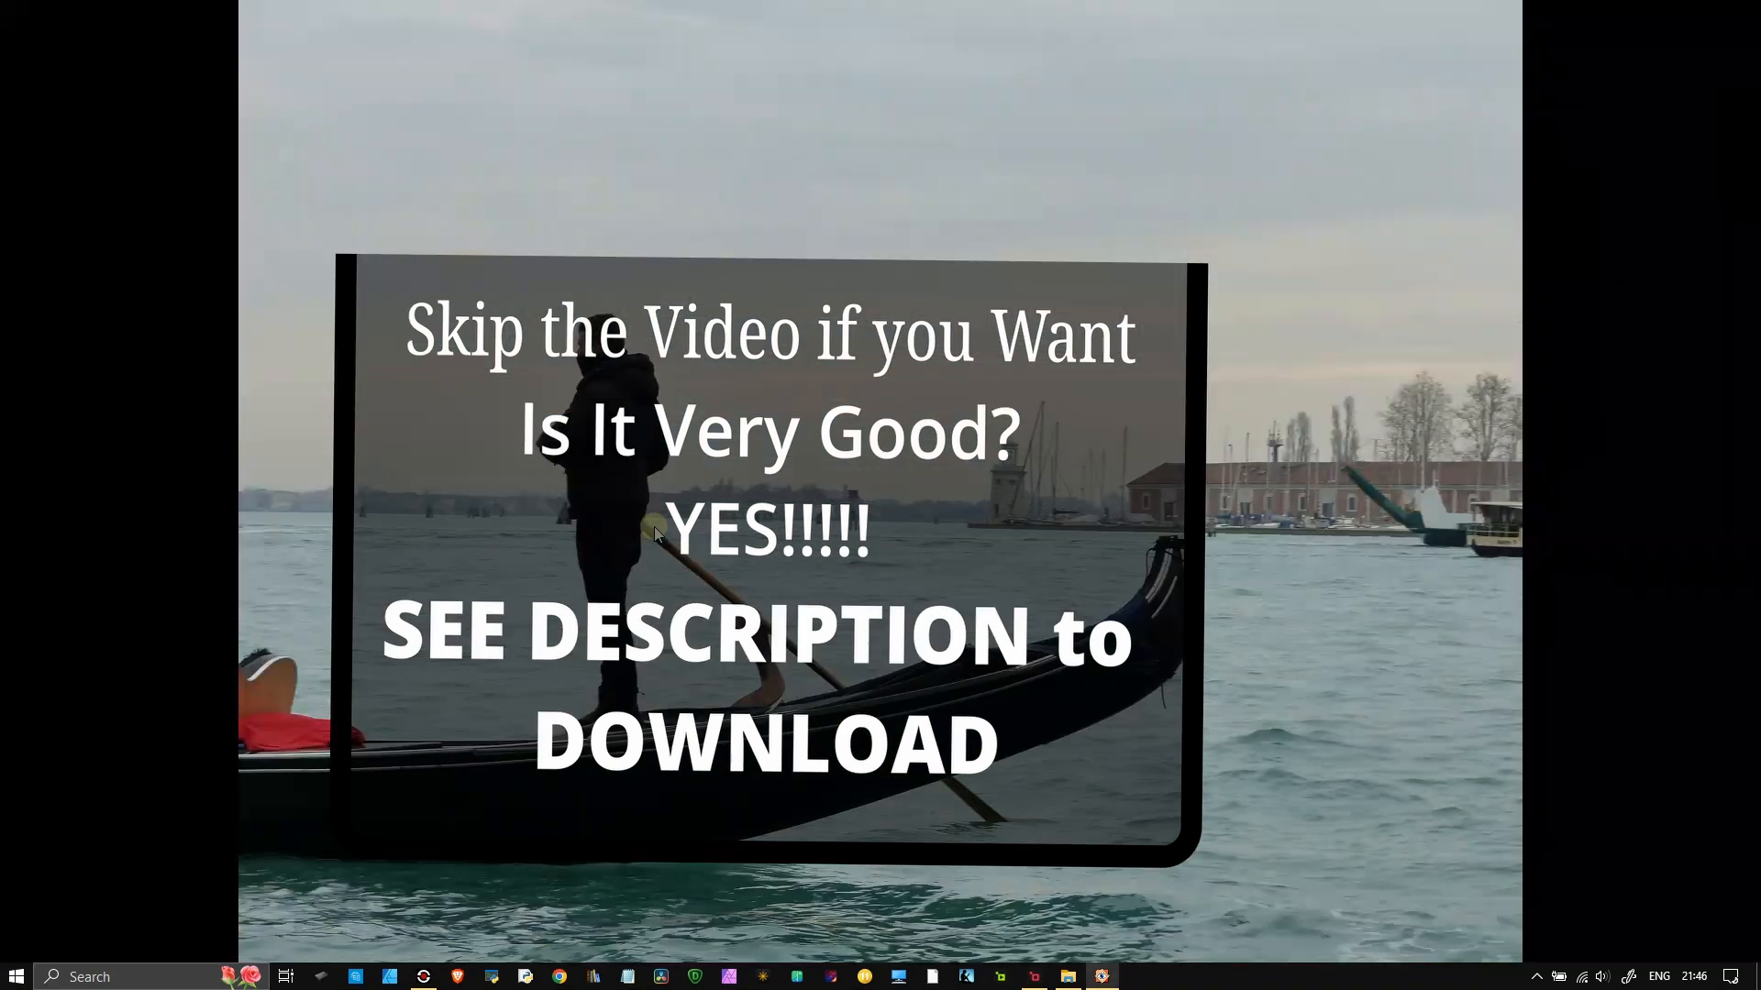
- Compare the oar, oar rest, hull and prow in the enlarged FastStone original with the 50% Gigapixel preview
{"action": "scroll", "coordinate": [655, 532], "scroll_direction": "up", "scroll_amount": 3}
{"action": "left_click_drag", "start_coordinate": [655, 528], "coordinate": [5, 192]}
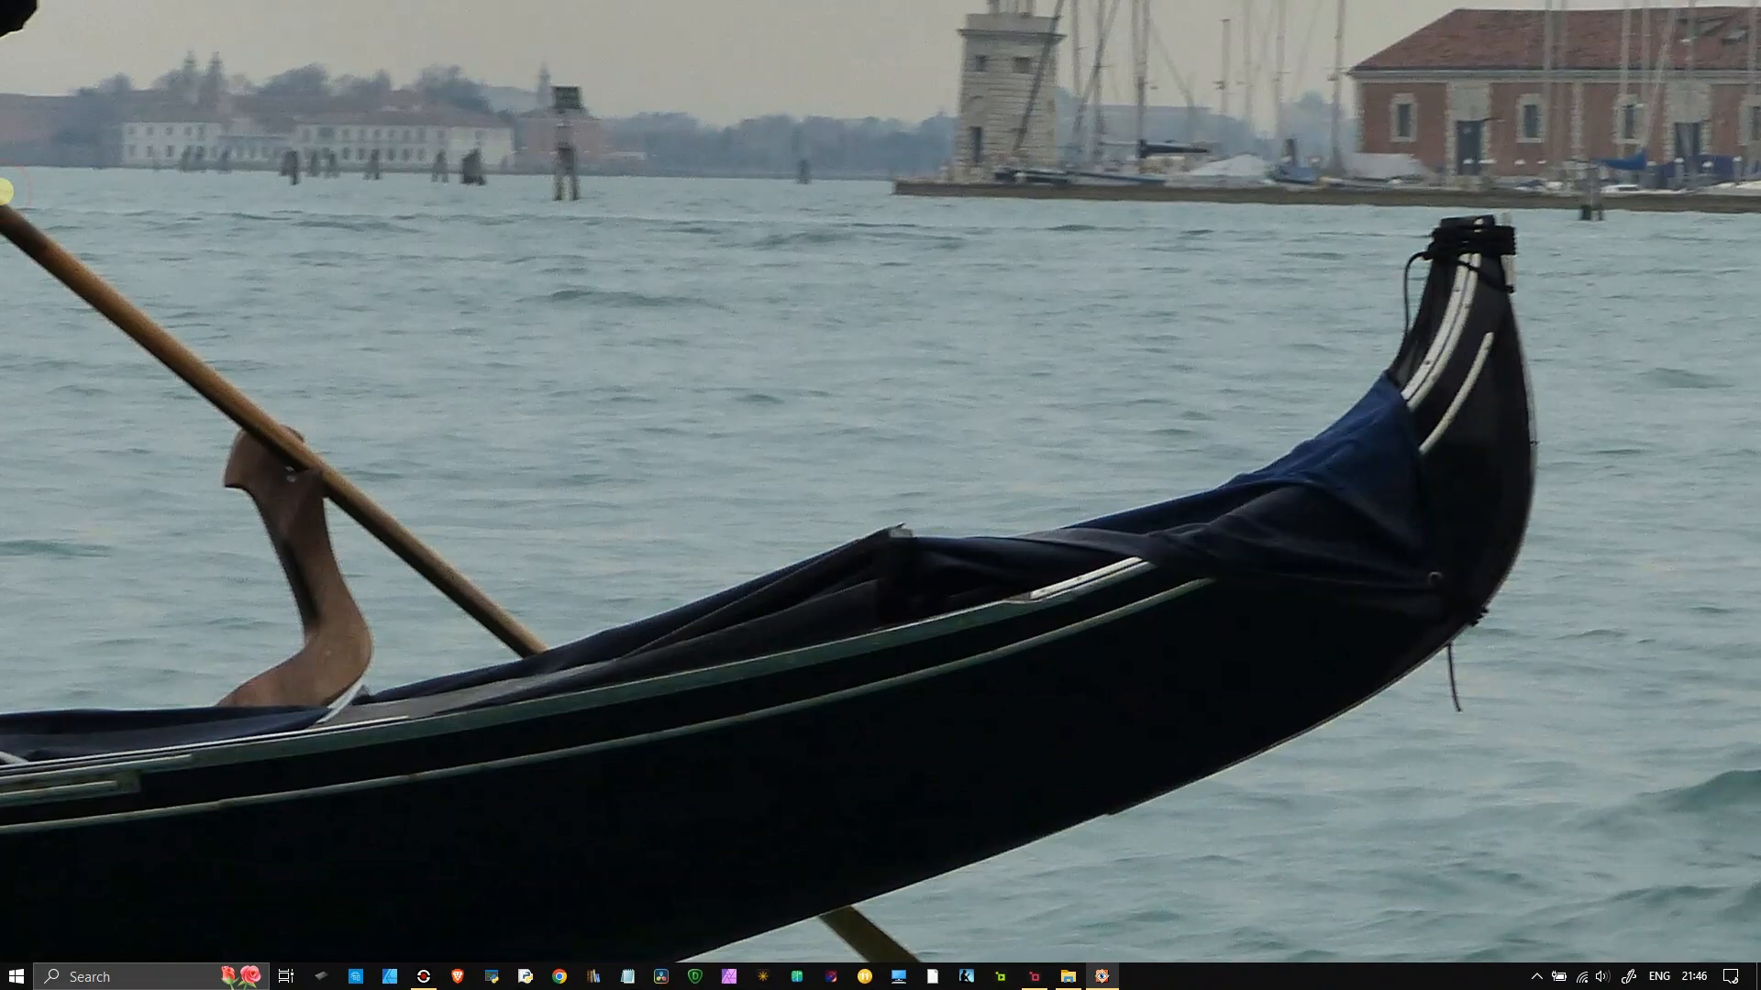
{"action": "key", "text": "alt+Tab"}
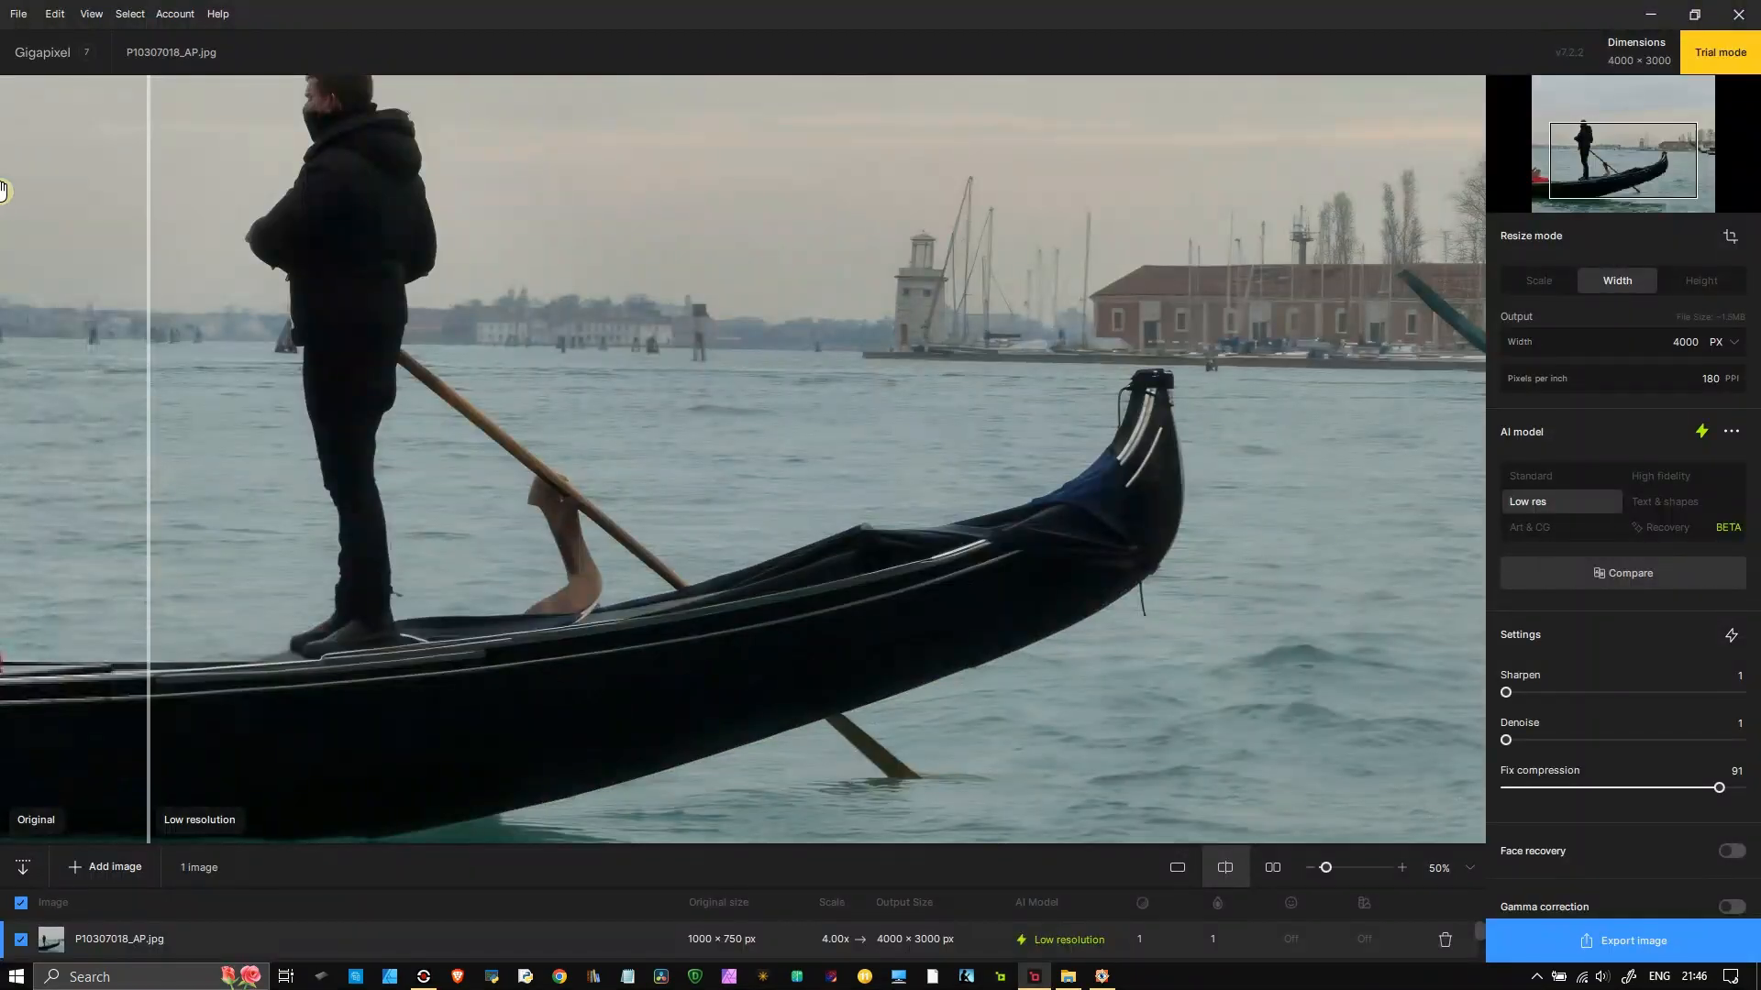